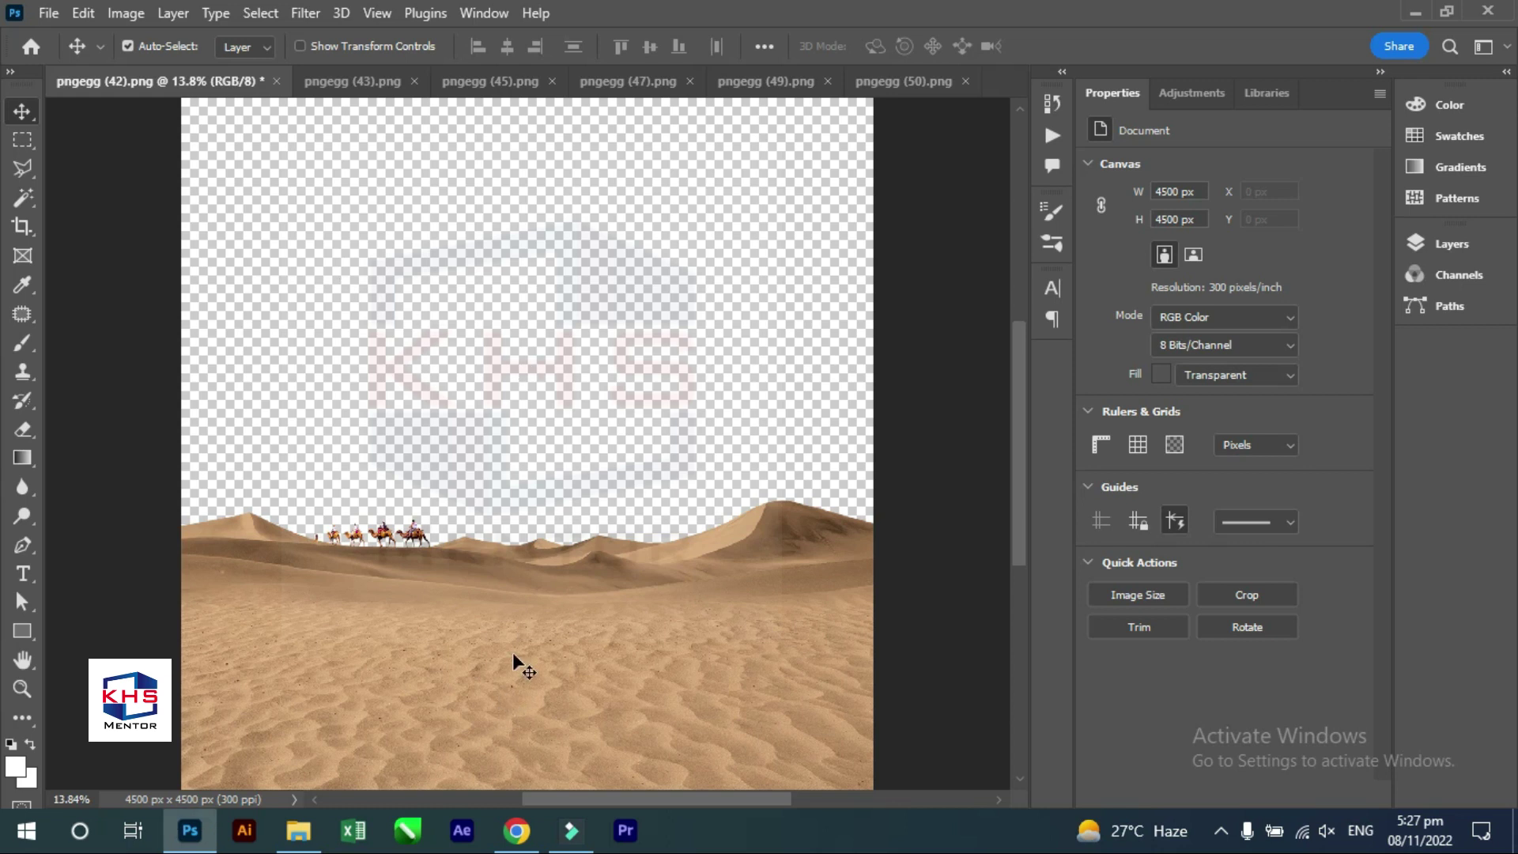
Drag the glass bottle from pngegg (43) into the pngegg (42) desert scene.
{"action": "left_click_drag", "start_coordinate": [513, 652], "coordinate": [498, 436]}
{"action": "key", "text": "ctrl+z"}
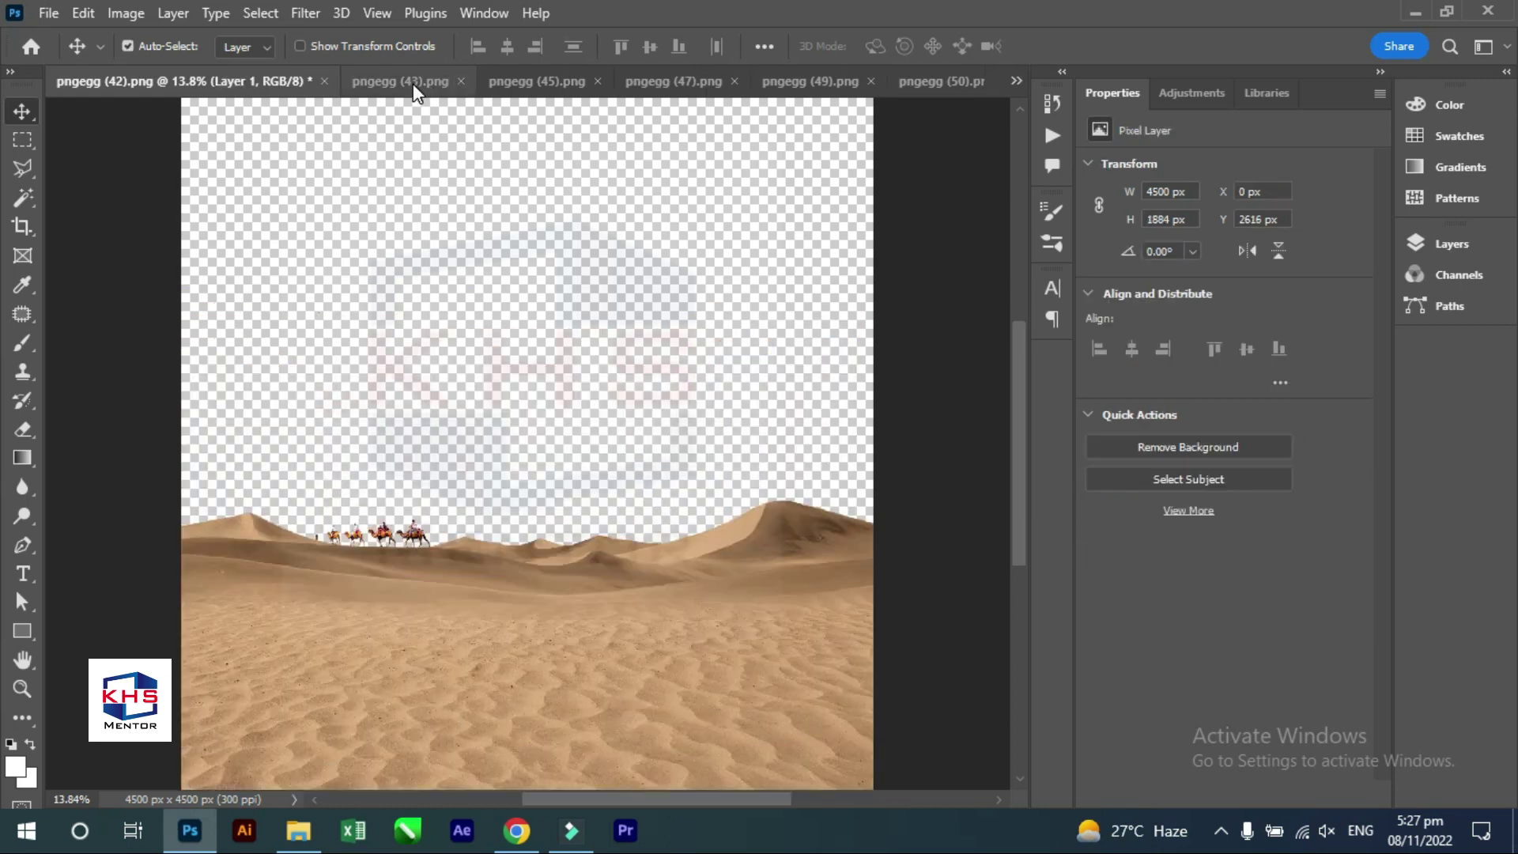
{"action": "left_click", "coordinate": [413, 83]}
{"action": "mouse_move", "coordinate": [573, 468]}
{"action": "left_mouse_down"}
{"action": "mouse_move", "coordinate": [150, 87]}
{"action": "mouse_move", "coordinate": [493, 585]}
{"action": "left_mouse_up"}
{"action": "left_click_drag", "start_coordinate": [507, 506], "coordinate": [490, 426]}
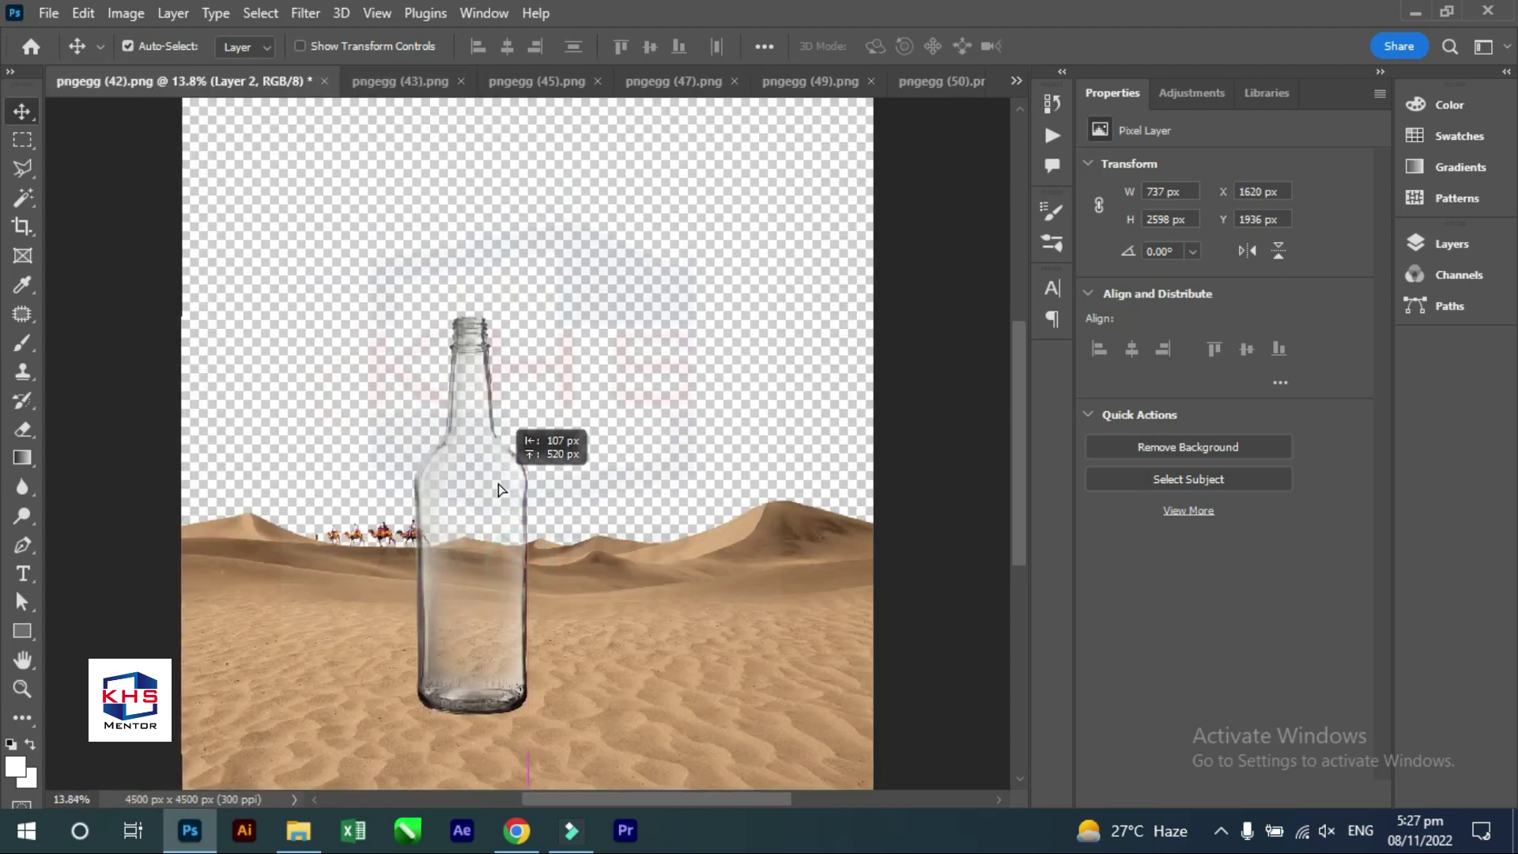
Rotate the bottle about 79°, enlarge it to roughly 152% and lay it across the sand.
{"action": "key", "text": "ctrl+t"}
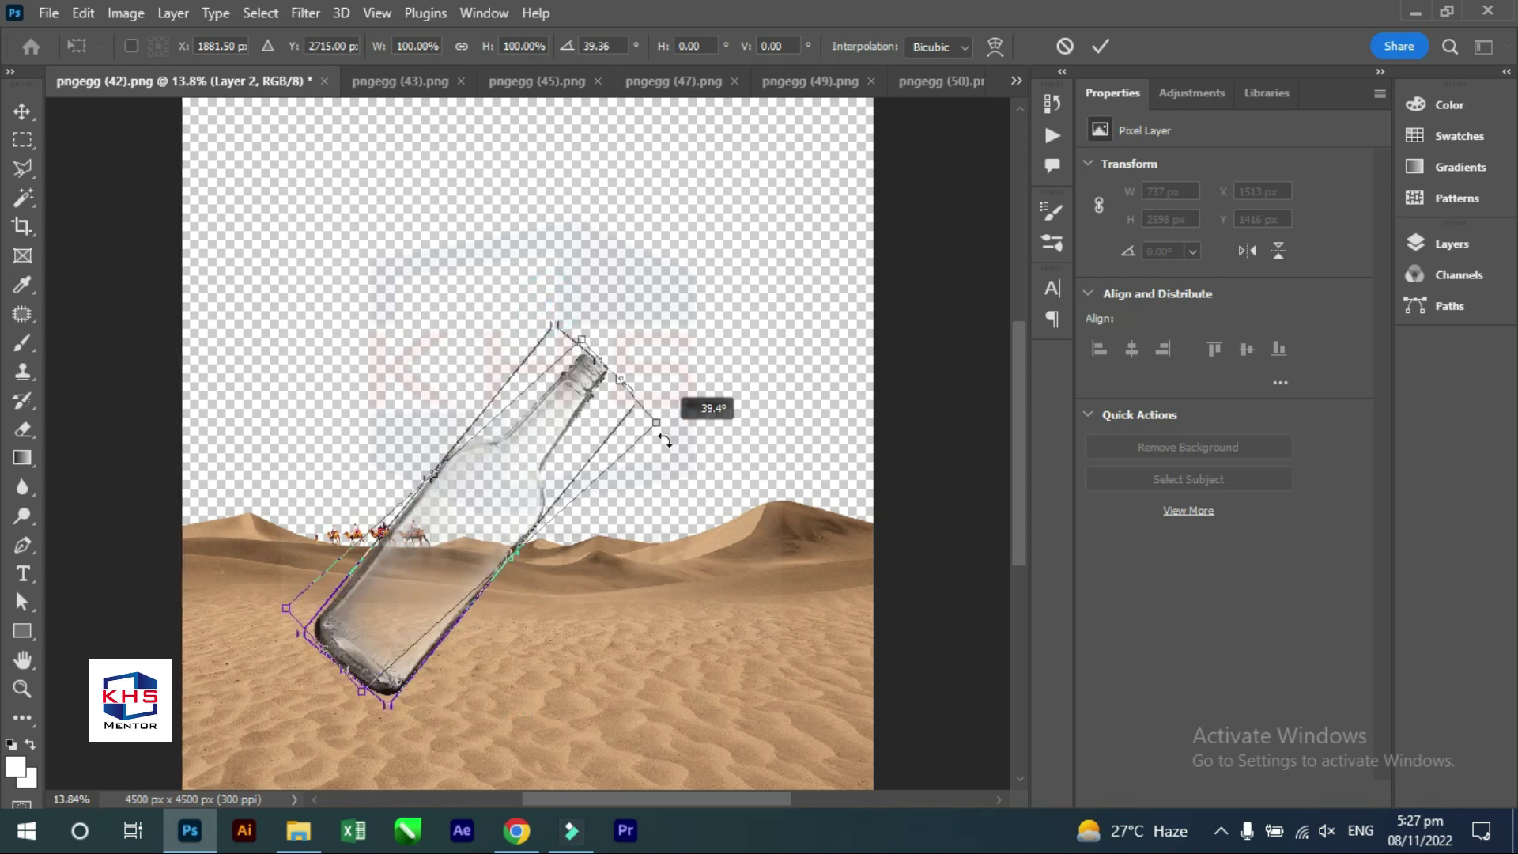
{"action": "left_click_drag", "start_coordinate": [547, 302], "coordinate": [743, 510]}
{"action": "left_click_drag", "start_coordinate": [434, 315], "coordinate": [440, 436]}
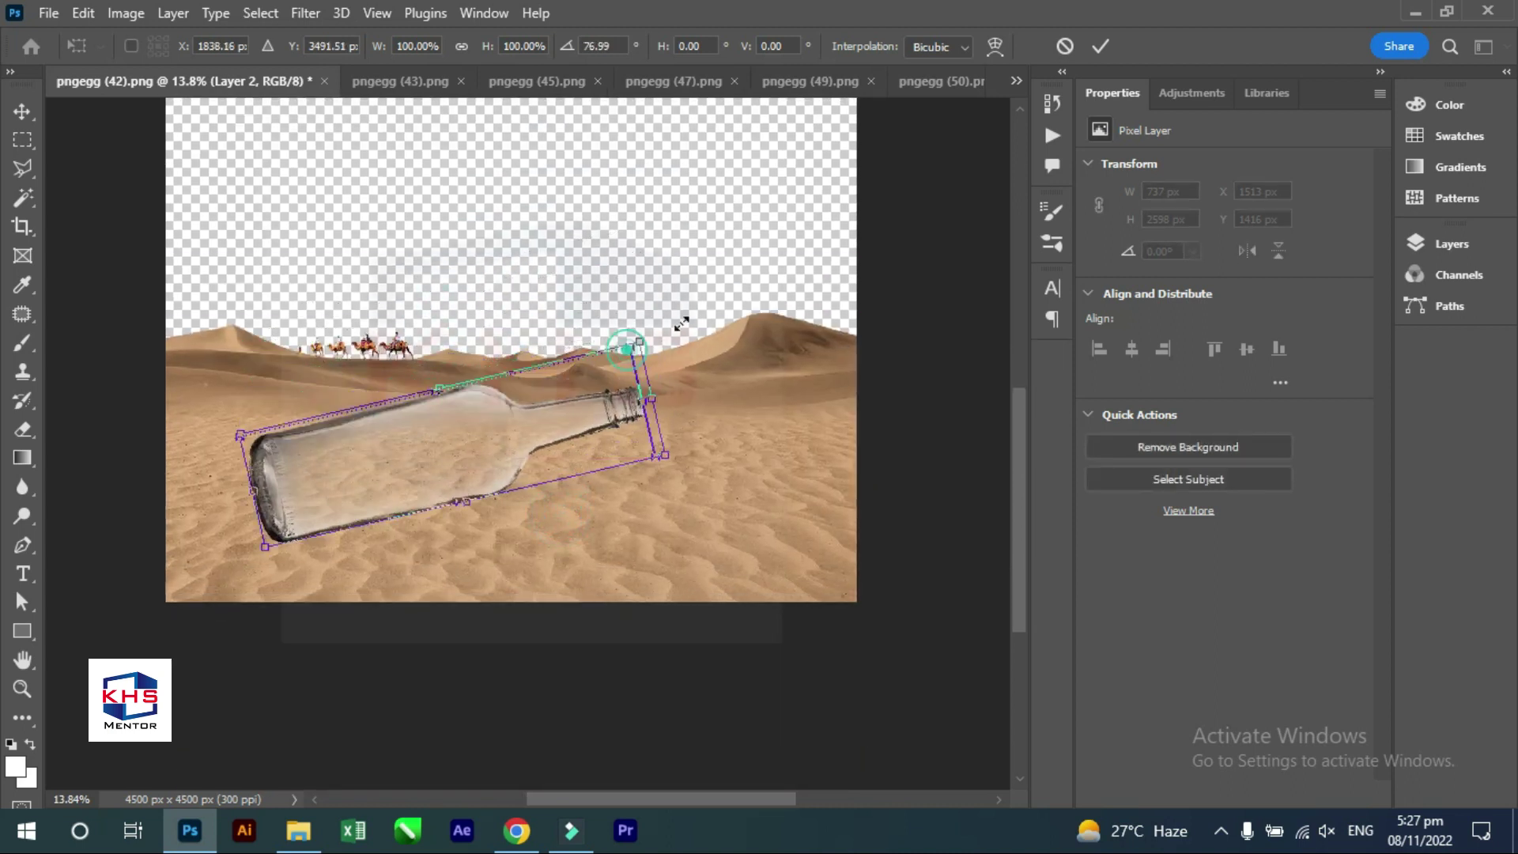
{"action": "left_click_drag", "start_coordinate": [630, 348], "coordinate": [767, 280]}
{"action": "left_click_drag", "start_coordinate": [563, 387], "coordinate": [555, 415]}
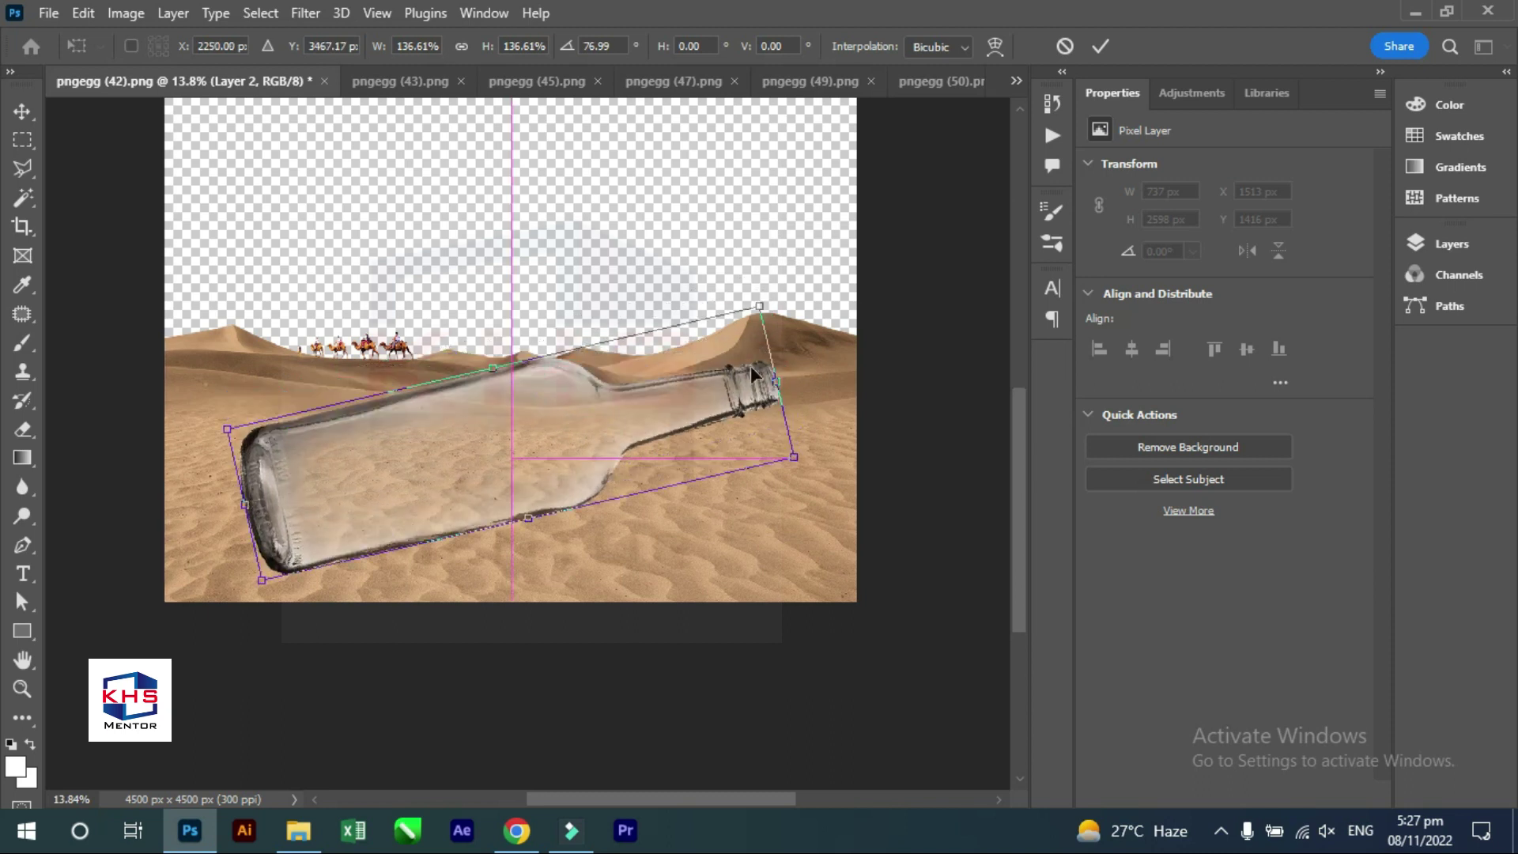
{"action": "left_click_drag", "start_coordinate": [772, 297], "coordinate": [794, 304]}
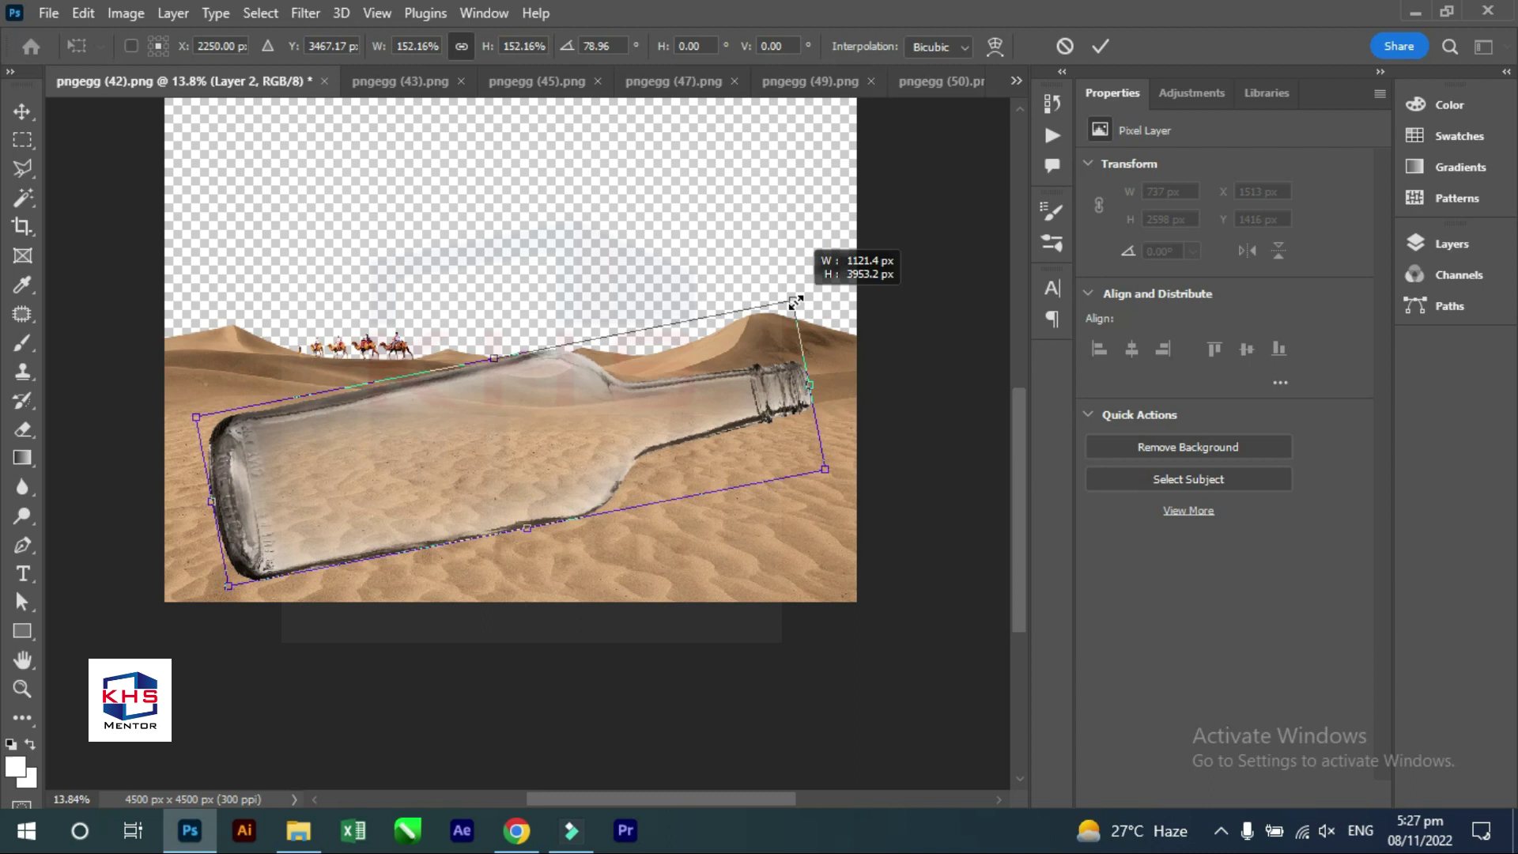
{"action": "key", "text": "Return"}
{"action": "left_click", "coordinate": [452, 466]}
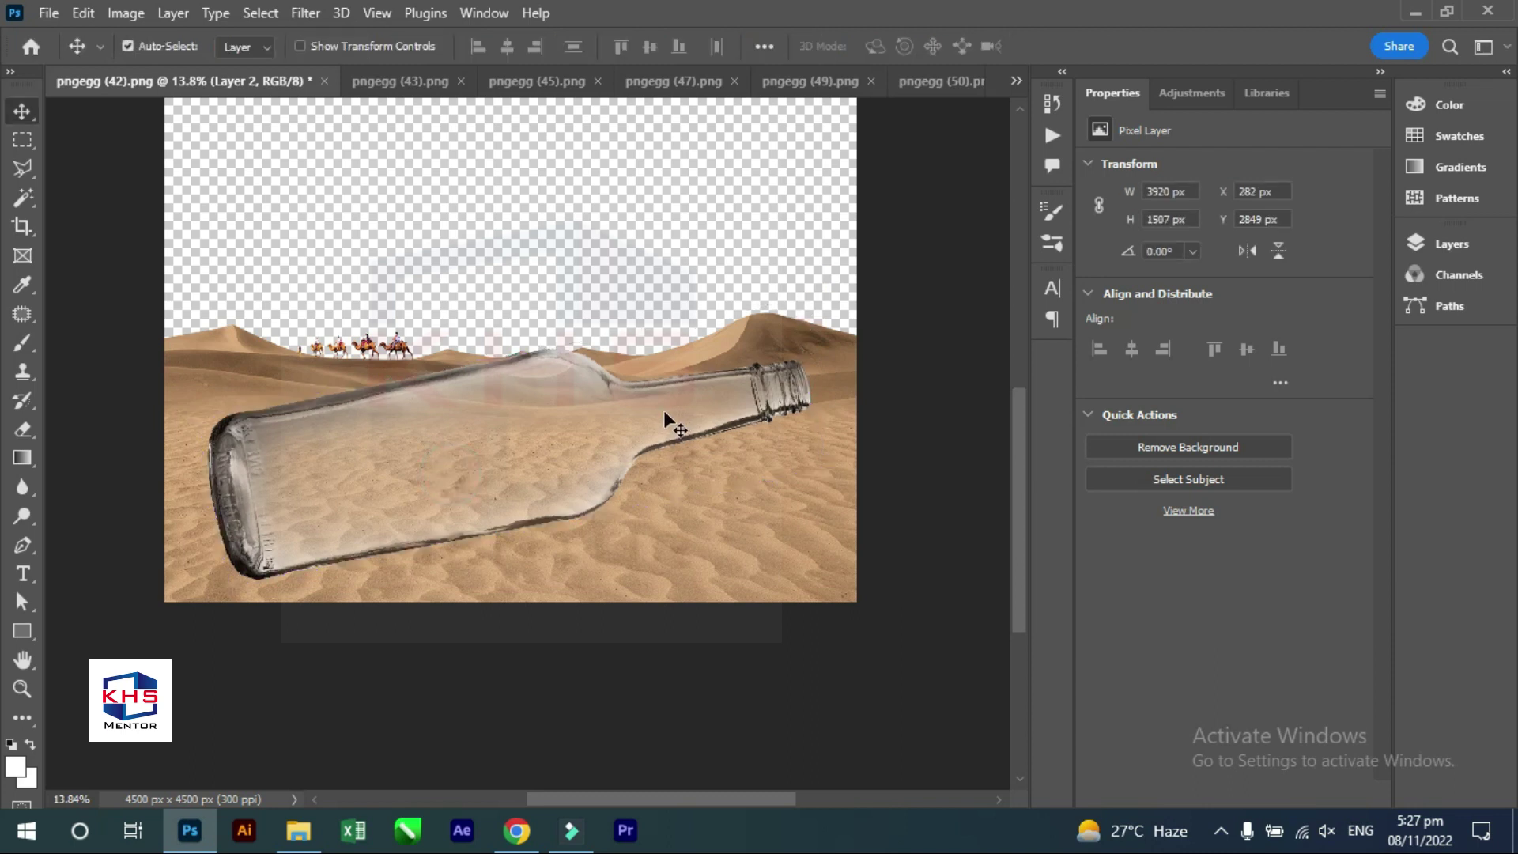
Add a hide-all mask to the bottle layer and paint it white with a large brush to reveal the bottle.
{"action": "key", "text": "F7"}
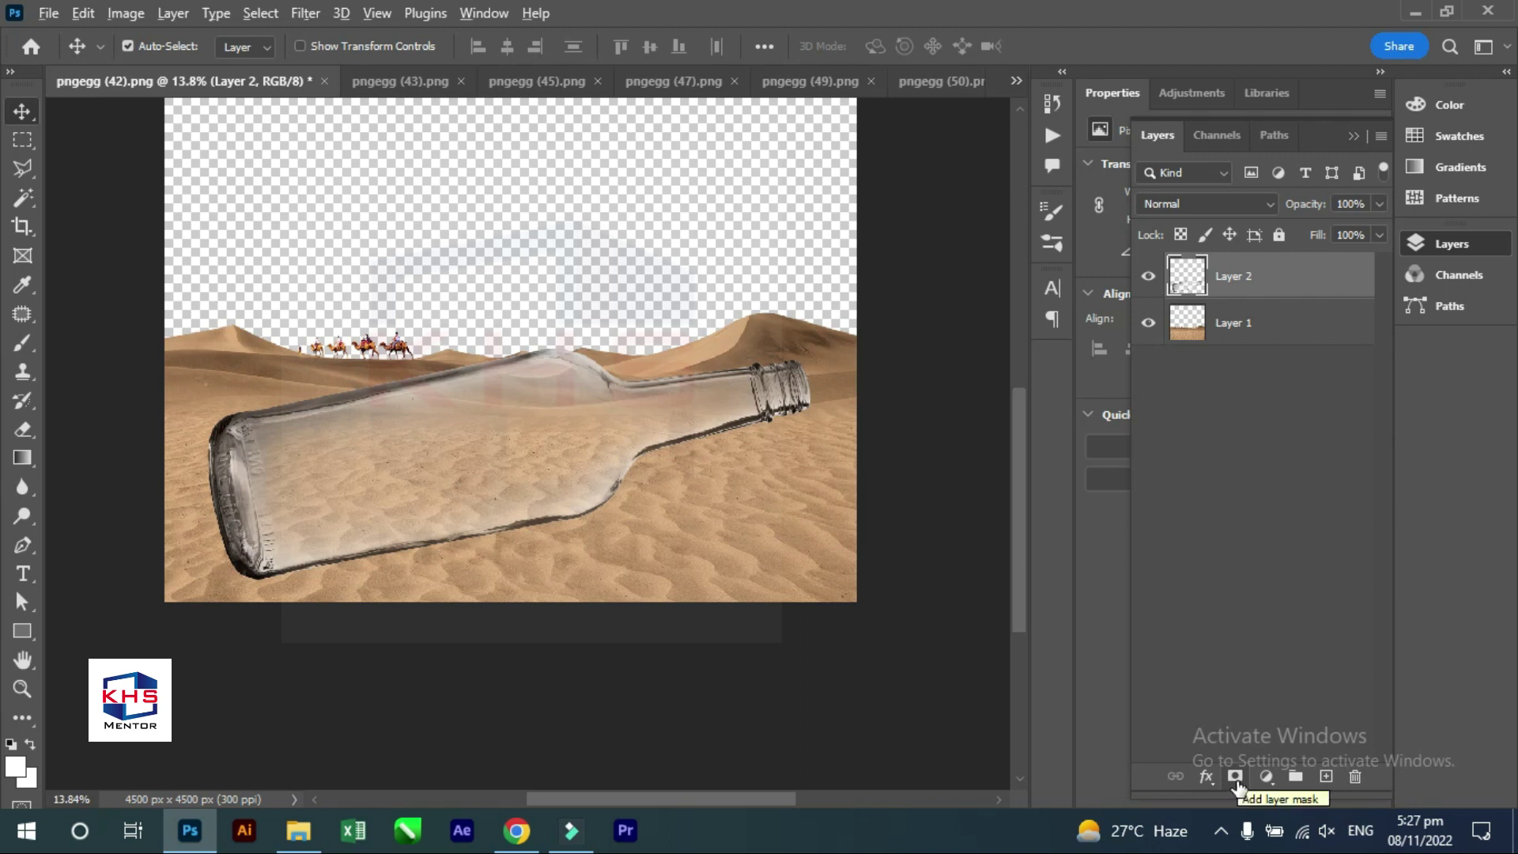
{"action": "left_click", "coordinate": [1235, 777], "text": "alt"}
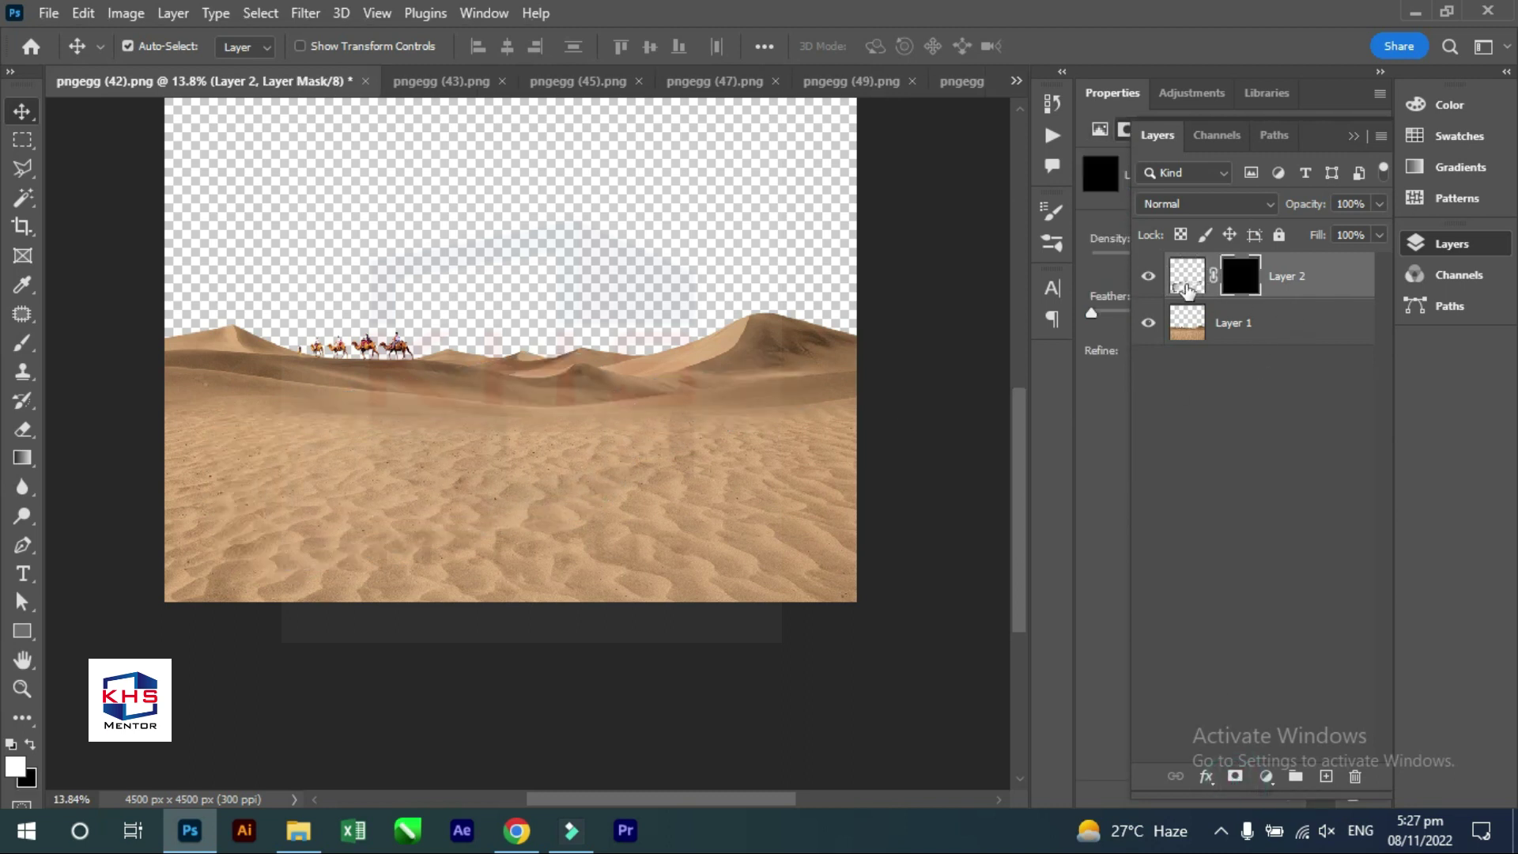
{"action": "key", "text": "b"}
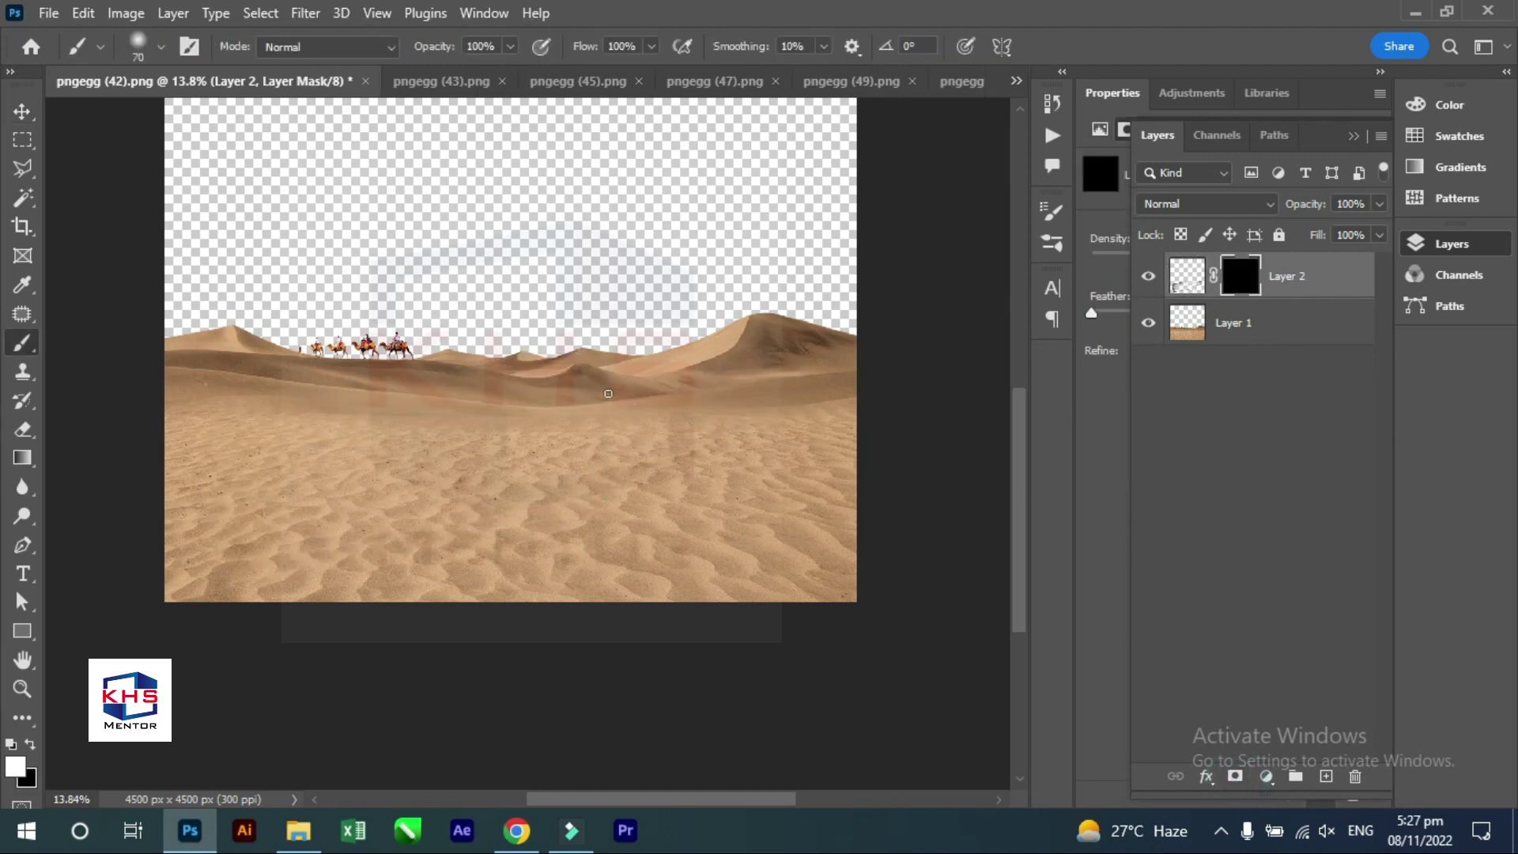
{"action": "key", "text": "bracketright"}
{"action": "key", "text": "bracketright"}
{"action": "key", "text": "bracketright"}
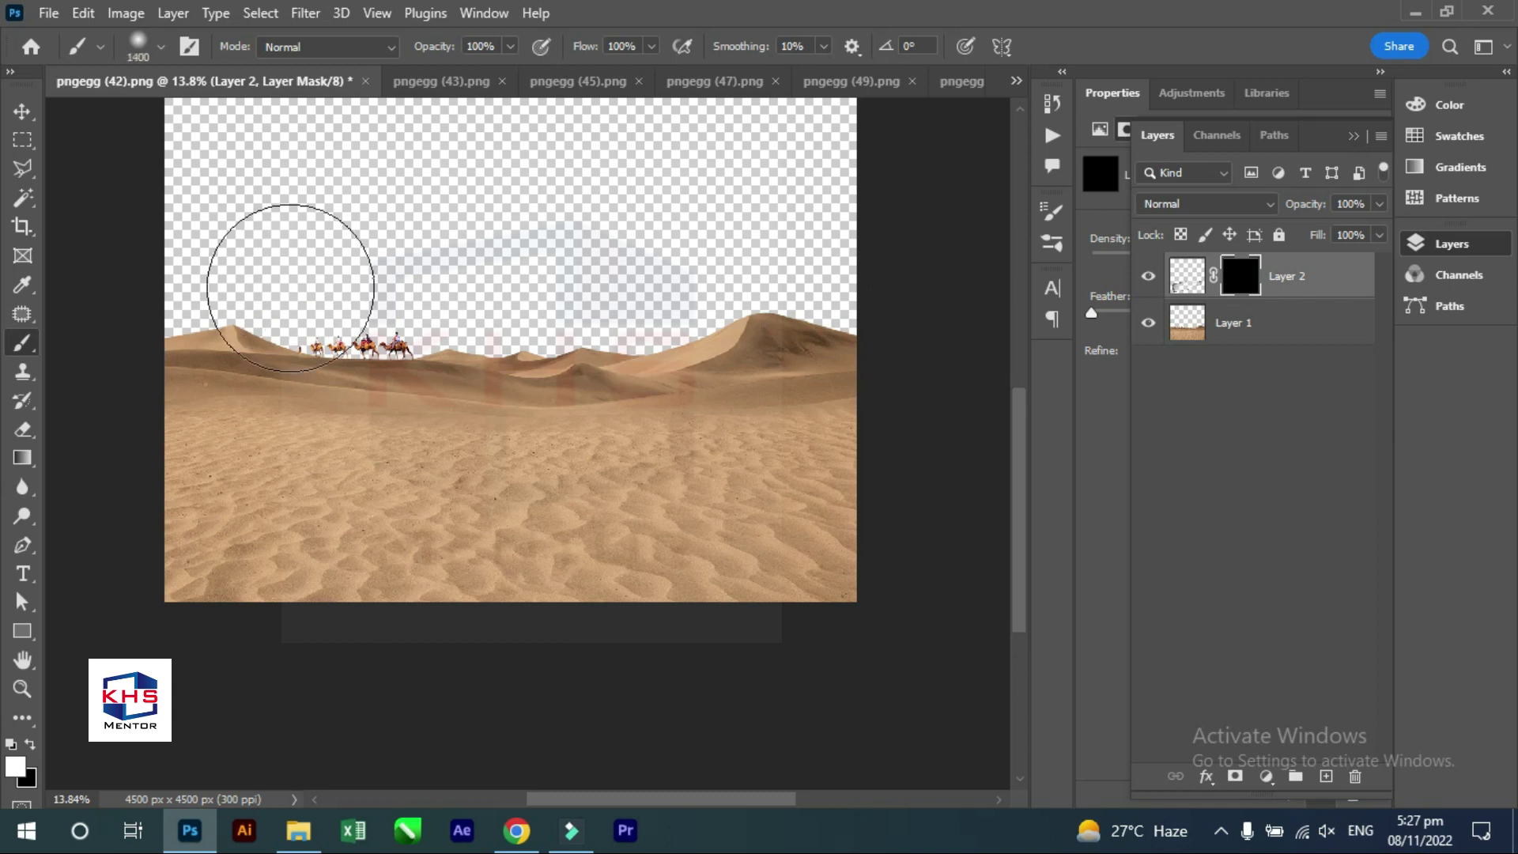
{"action": "left_click_drag", "start_coordinate": [830, 340], "coordinate": [759, 396]}
{"action": "mouse_move", "coordinate": [158, 371]}
{"action": "left_mouse_down"}
{"action": "mouse_move", "coordinate": [478, 349]}
{"action": "mouse_move", "coordinate": [633, 419]}
{"action": "left_mouse_up"}
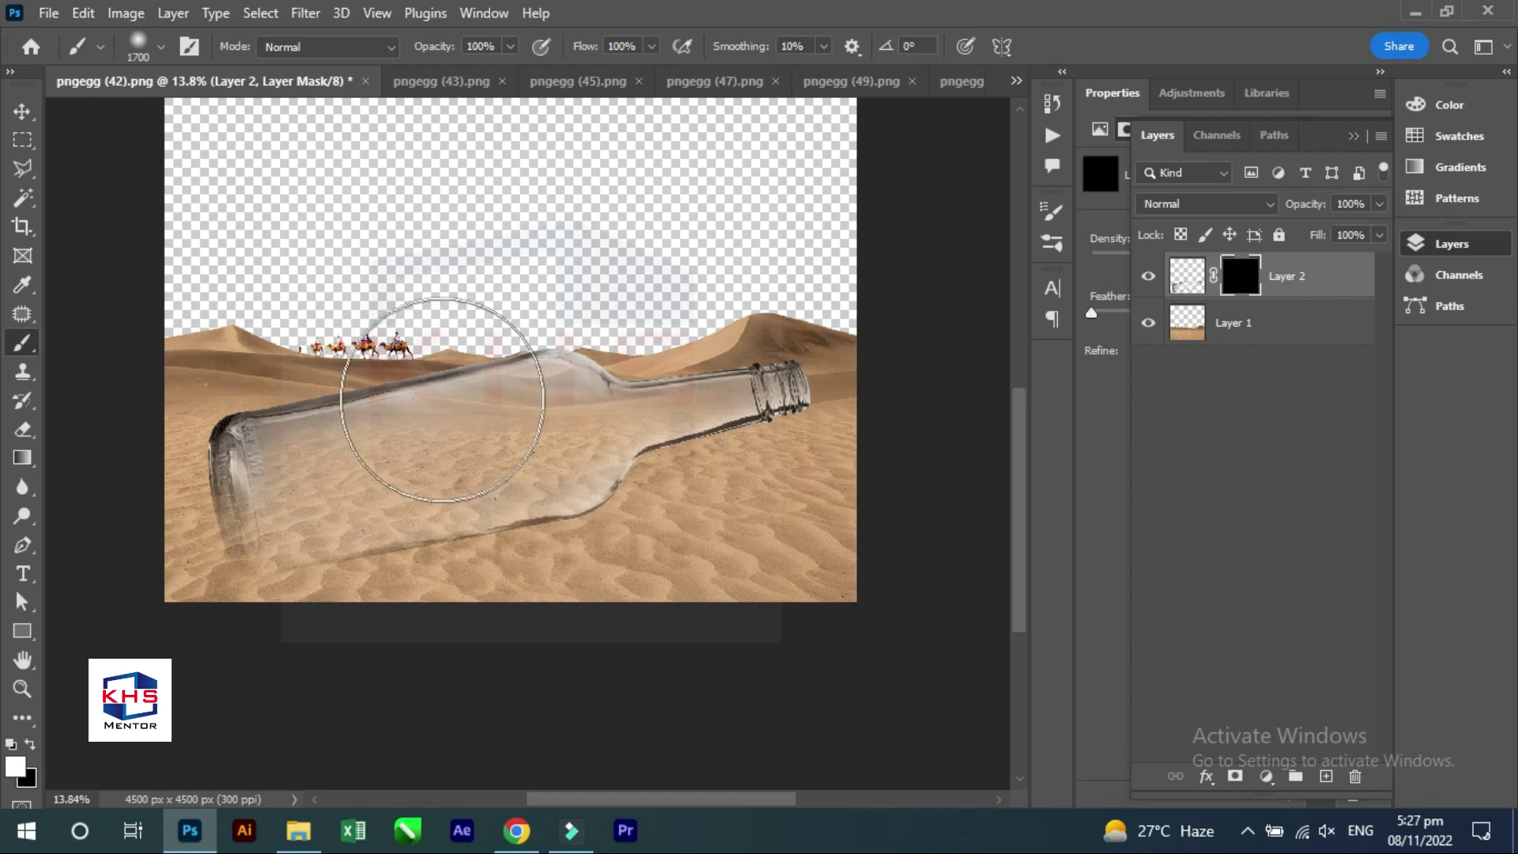
Paint over the bottle's left end on its pixels, then undo the stray strokes.
{"action": "key", "text": "x"}
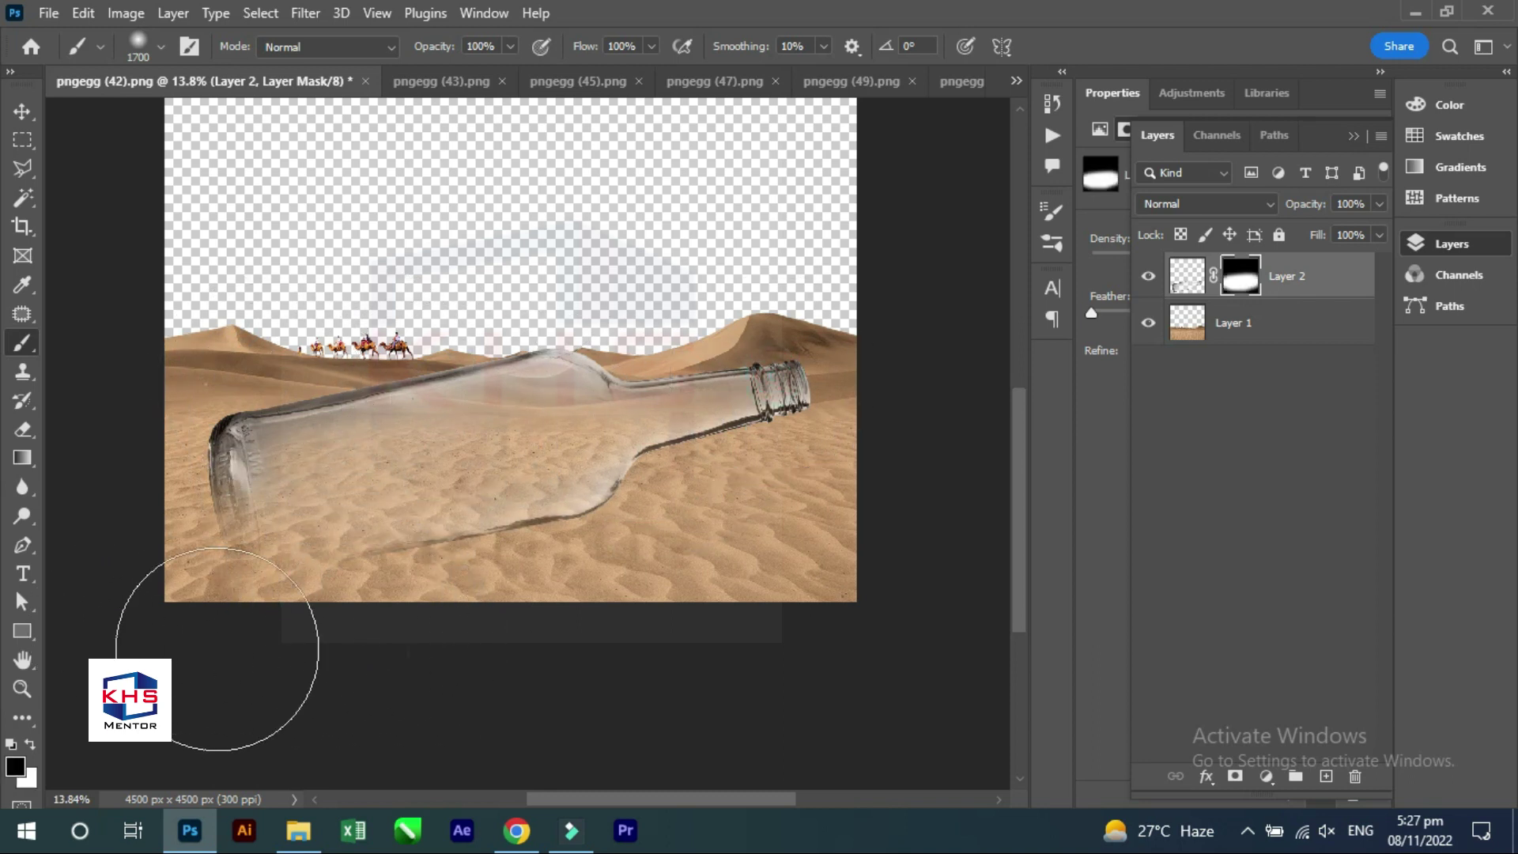
{"action": "key", "text": "v"}
{"action": "left_click", "coordinate": [472, 305]}
{"action": "left_click", "coordinate": [495, 430]}
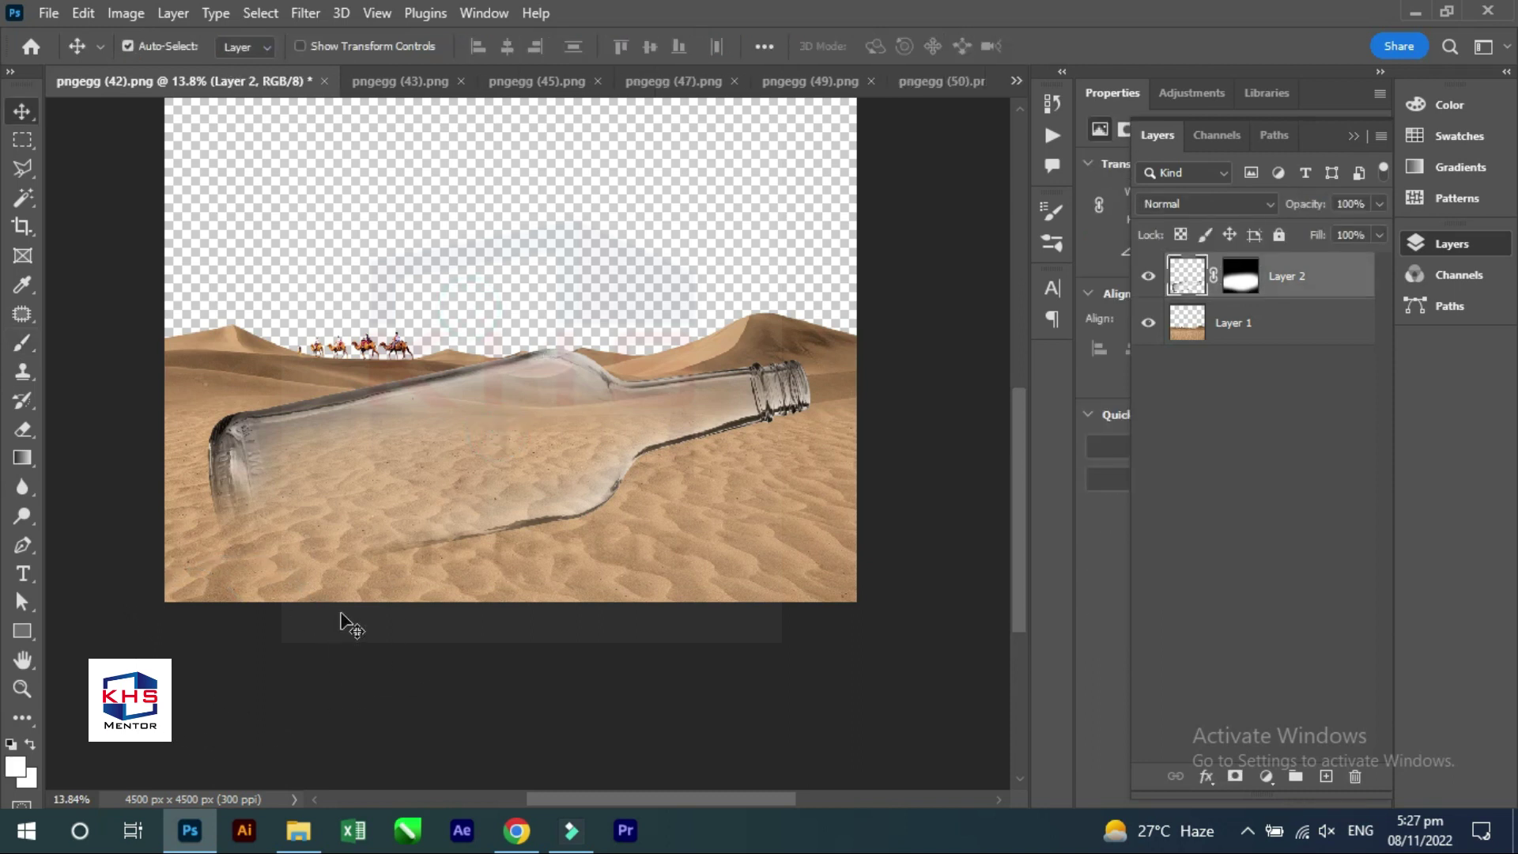
{"action": "key", "text": "b"}
{"action": "left_click_drag", "start_coordinate": [532, 359], "coordinate": [238, 407]}
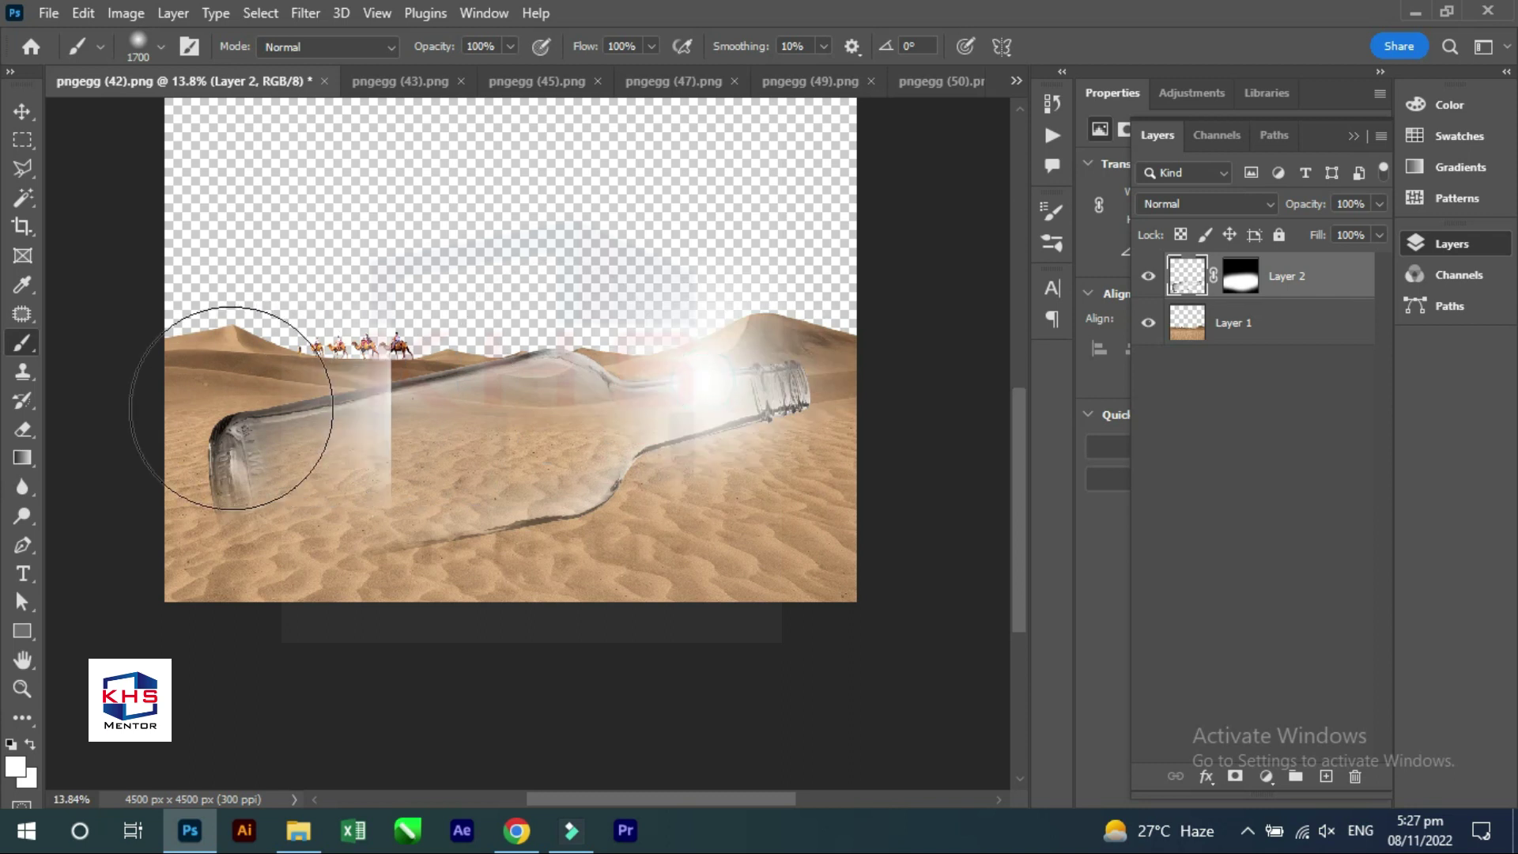
{"action": "key", "text": "ctrl+z"}
{"action": "key", "text": "ctrl+z"}
Paint on the bottle's mask to fade its lower-left base softly into the sand.
{"action": "left_click", "coordinate": [1240, 275]}
{"action": "key", "text": "x"}
{"action": "left_click_drag", "start_coordinate": [735, 356], "coordinate": [211, 428]}
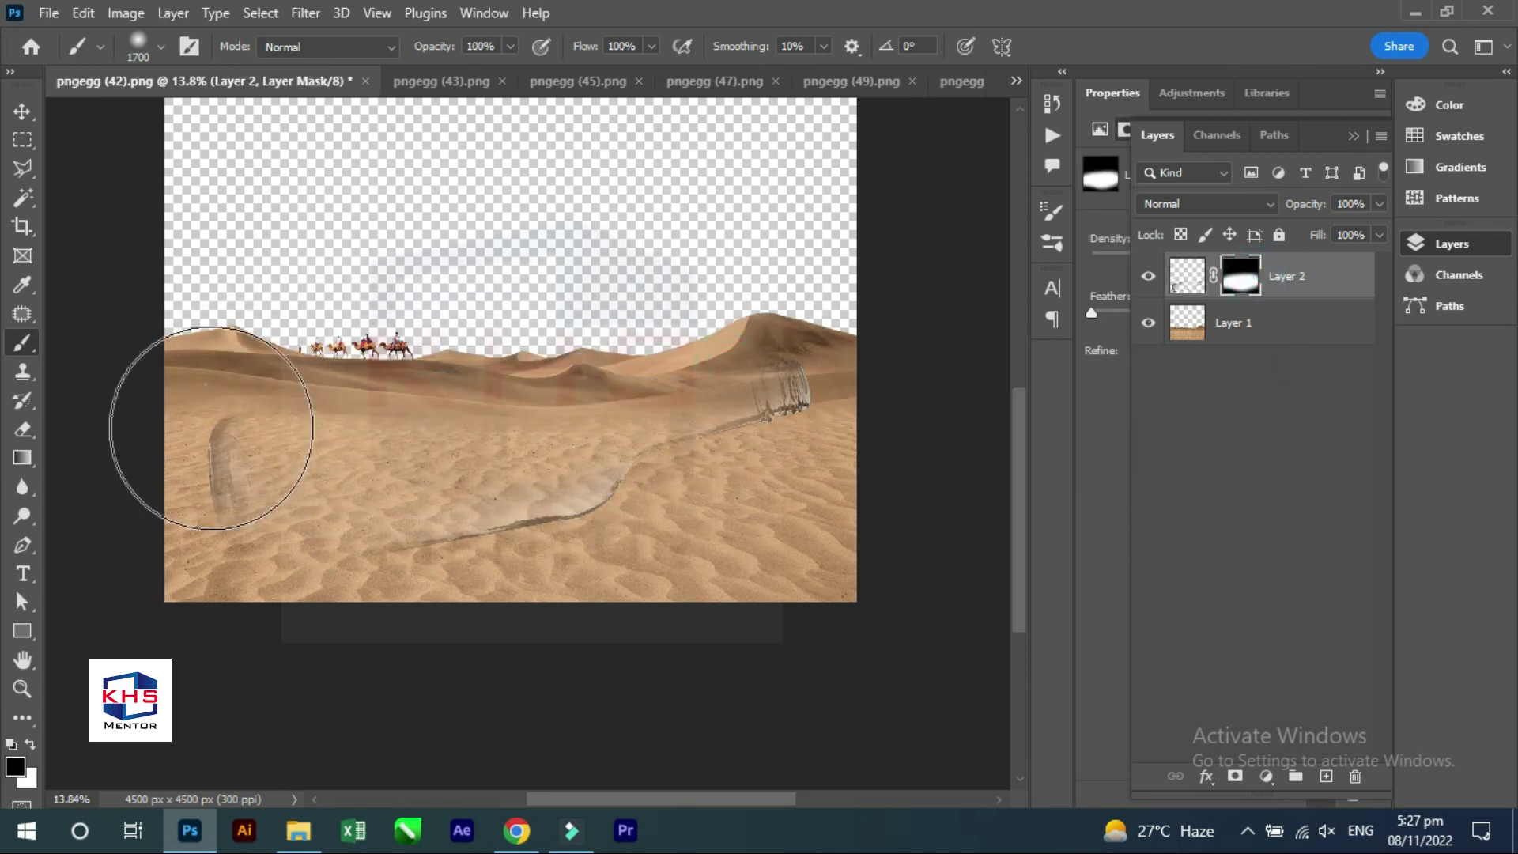
{"action": "key", "text": "ctrl+z"}
{"action": "key", "text": "x"}
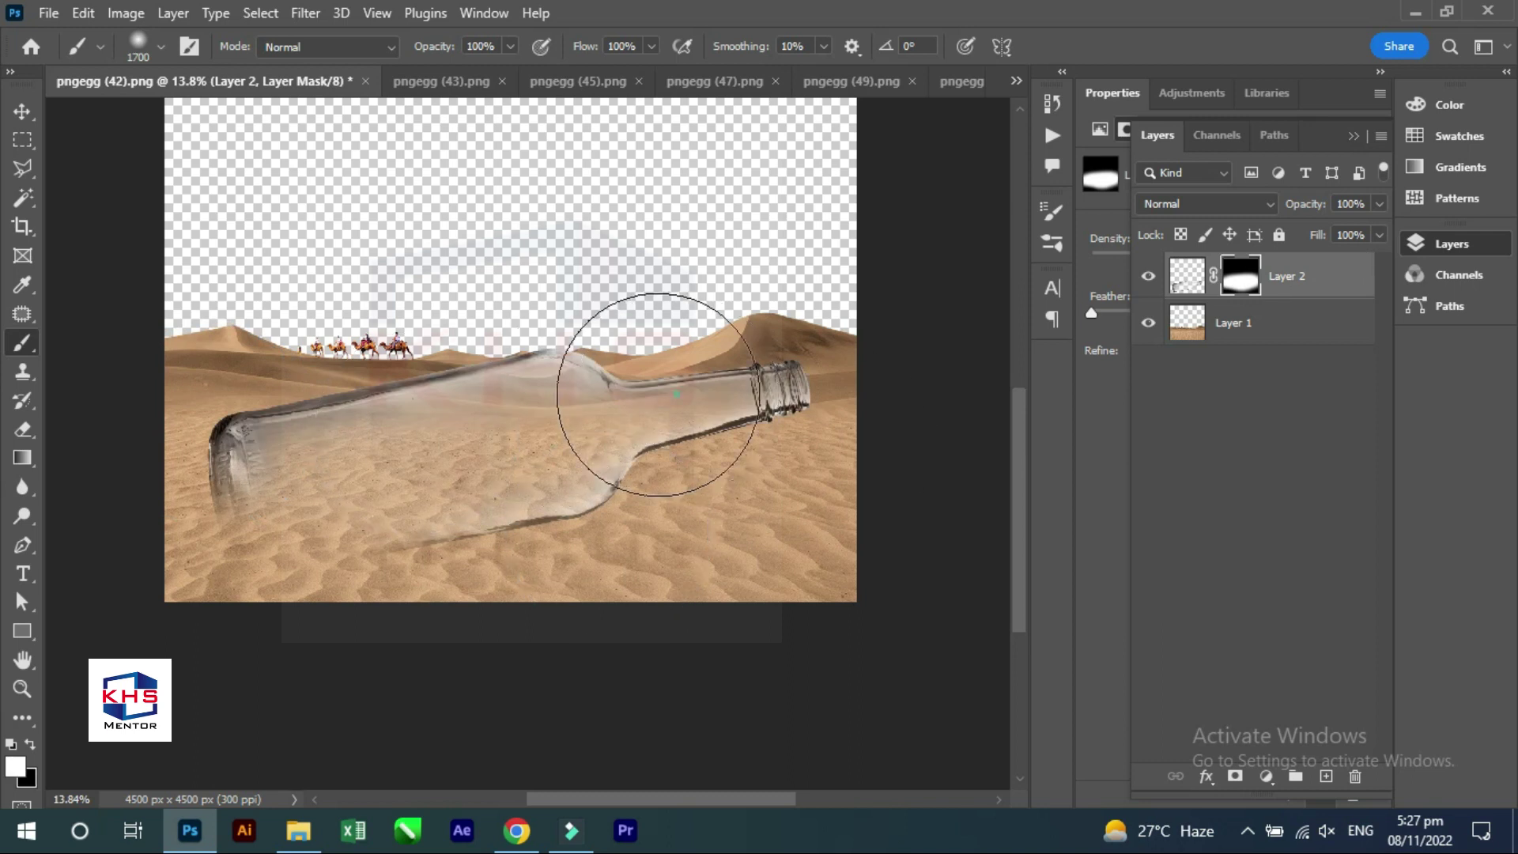
{"action": "left_click_drag", "start_coordinate": [288, 440], "coordinate": [221, 424]}
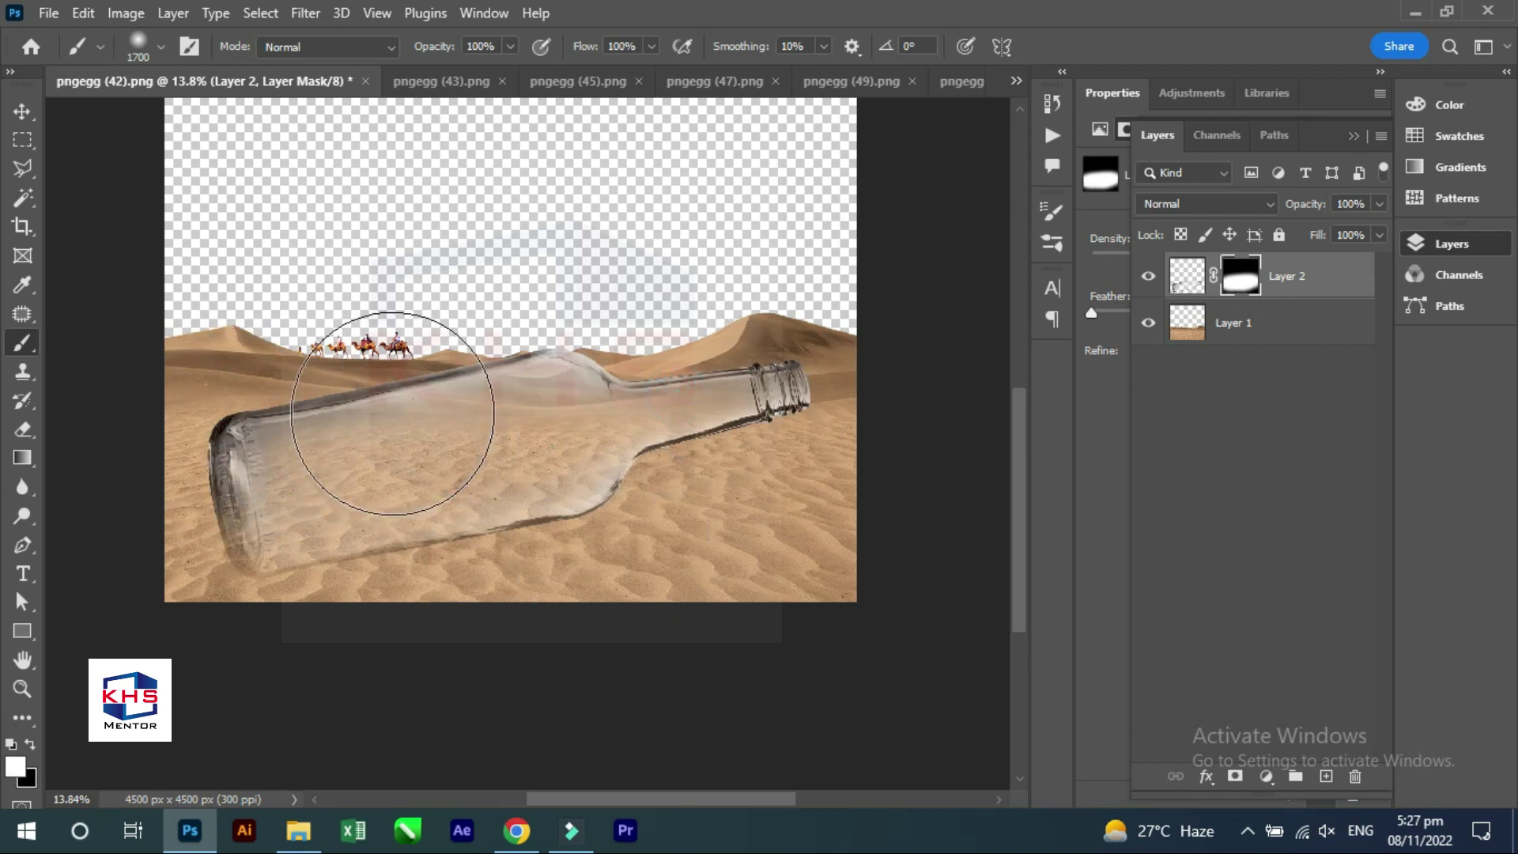
{"action": "key", "text": "ctrl+z"}
{"action": "left_click", "coordinate": [296, 414]}
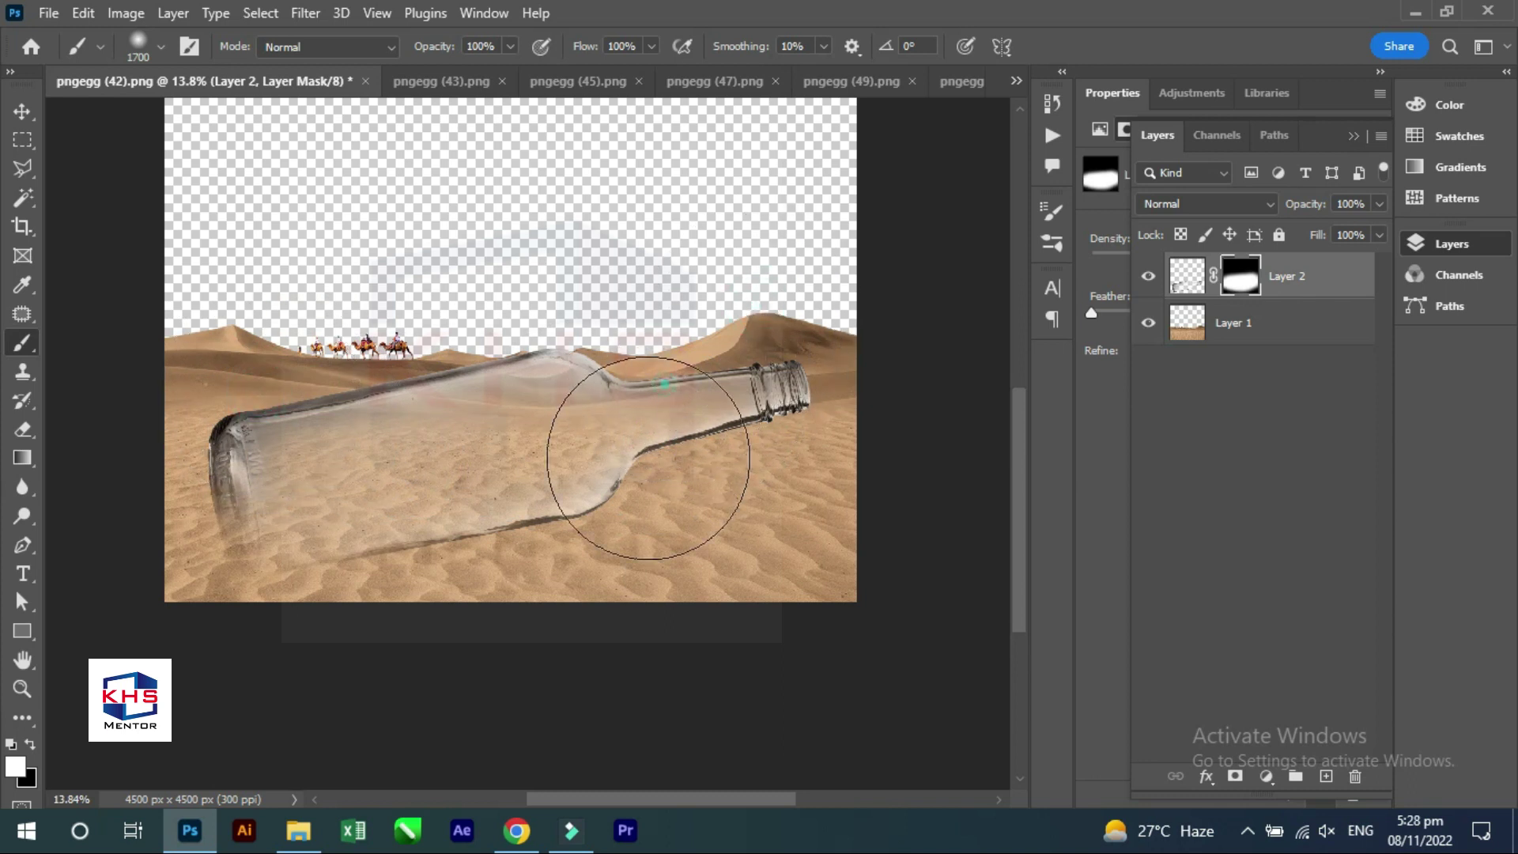
{"action": "key", "text": "v"}
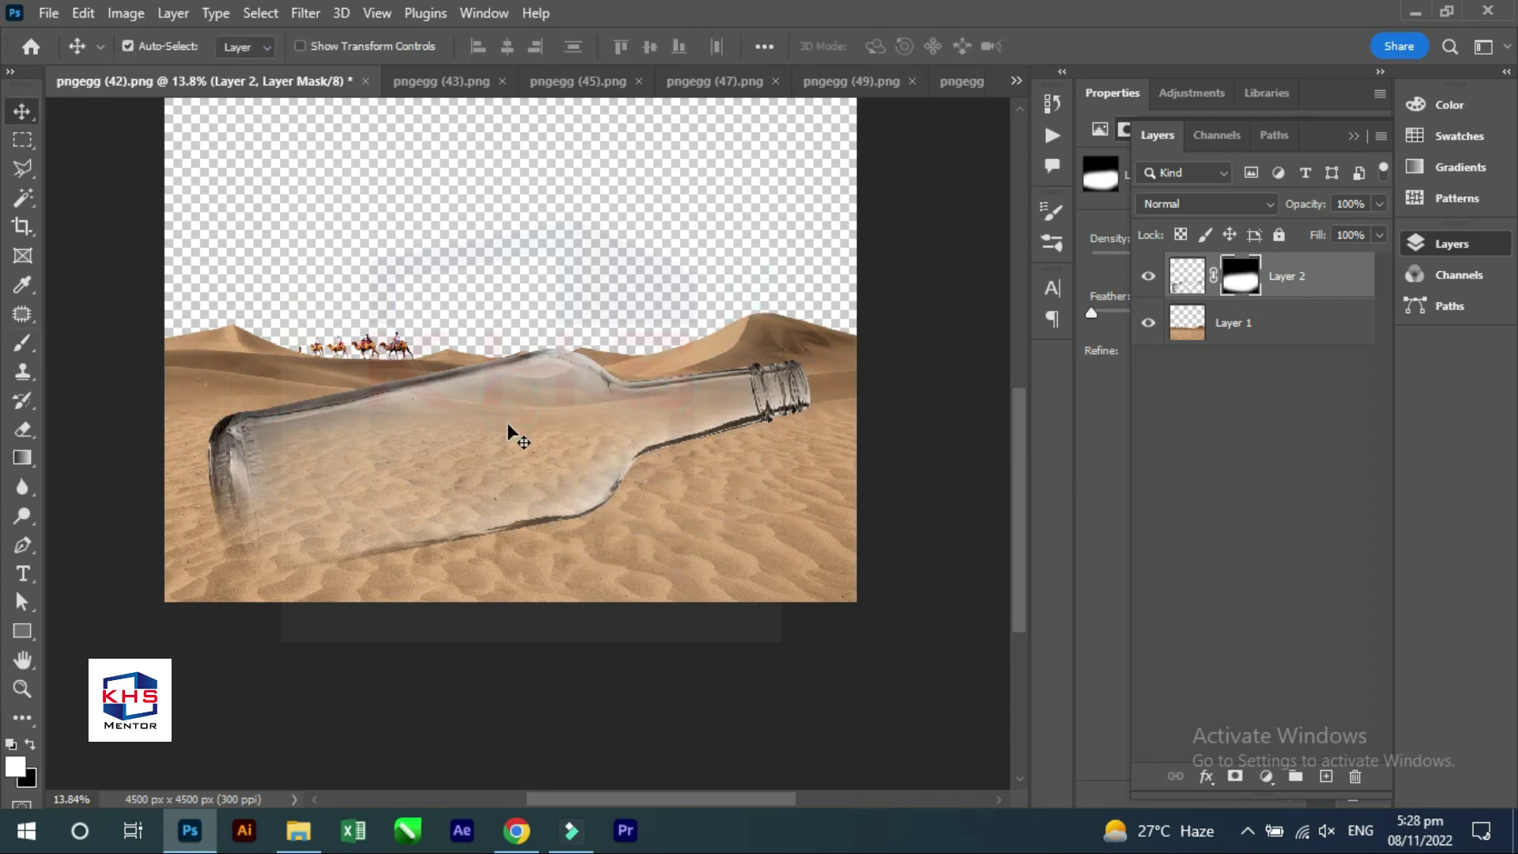
Close pngegg (45) and pngegg (43), then drag the pngegg (50) underwater scene into the composite.
{"action": "left_click", "coordinate": [500, 79]}
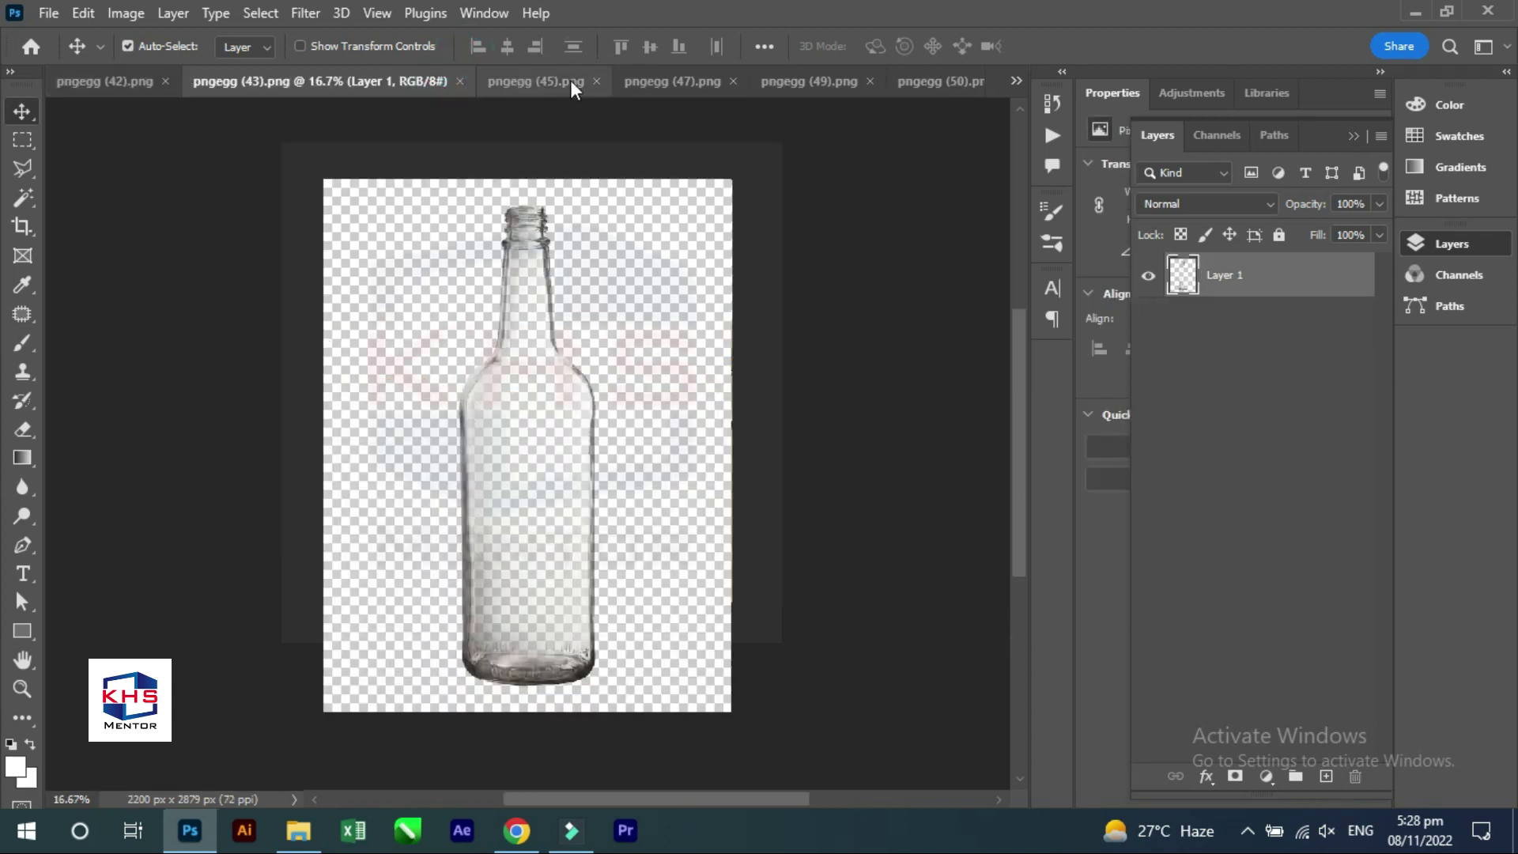
{"action": "left_click", "coordinate": [598, 81]}
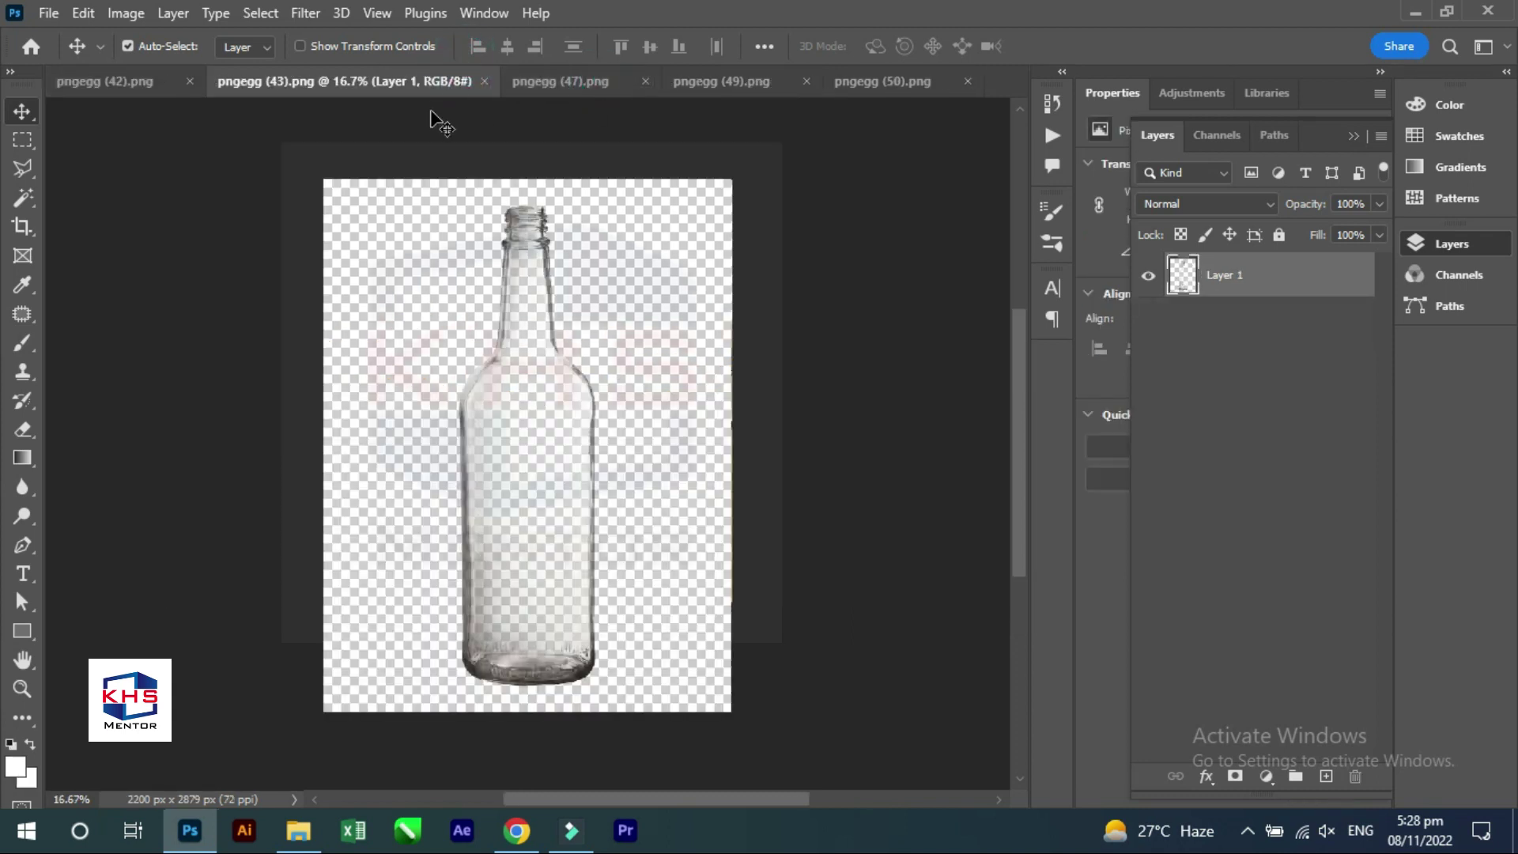
{"action": "left_click", "coordinate": [547, 79]}
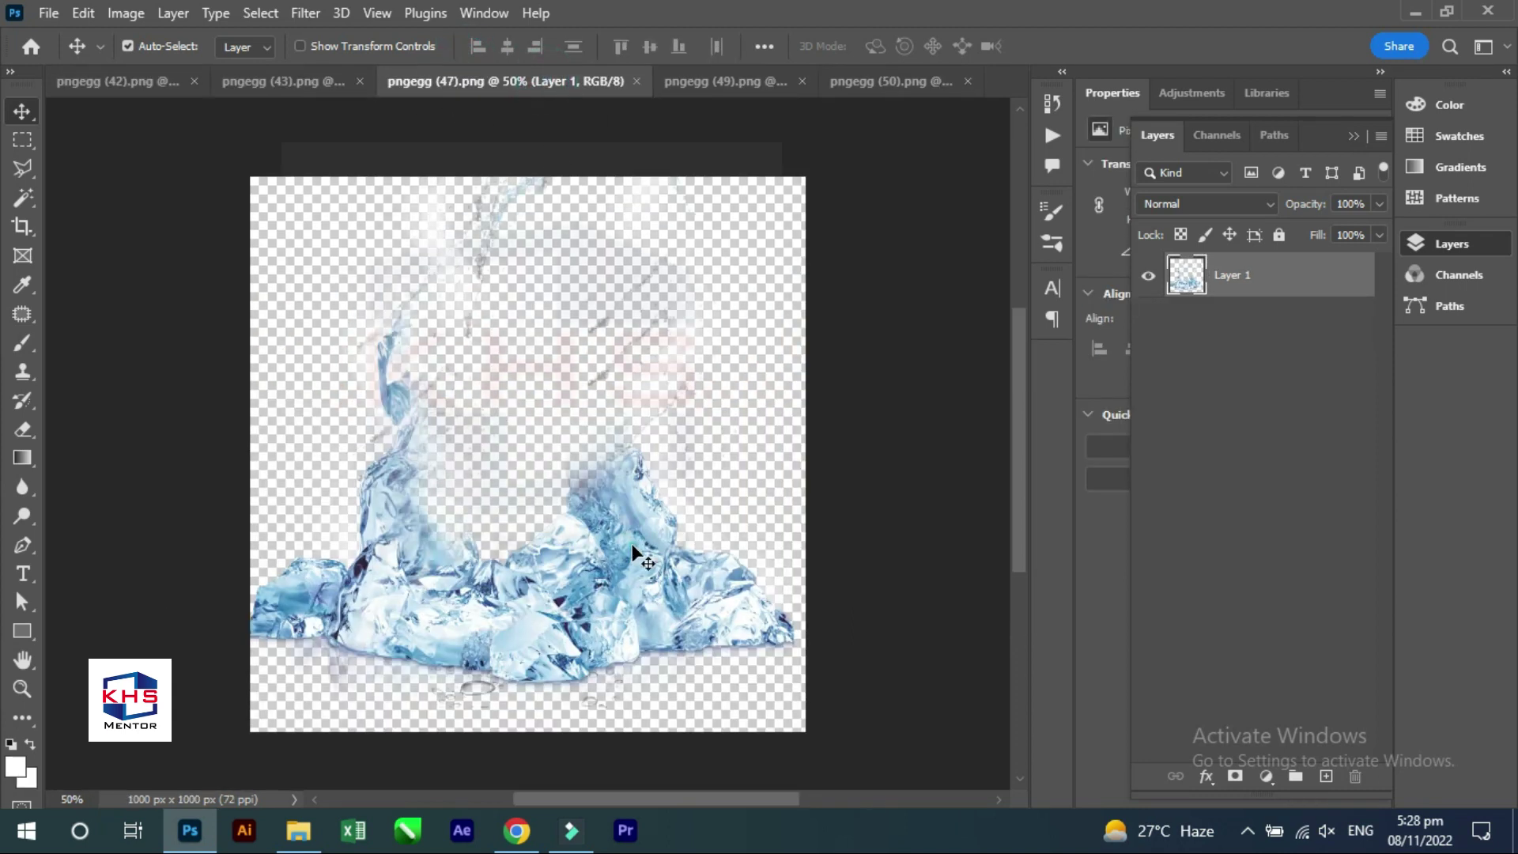
{"action": "left_click", "coordinate": [302, 79]}
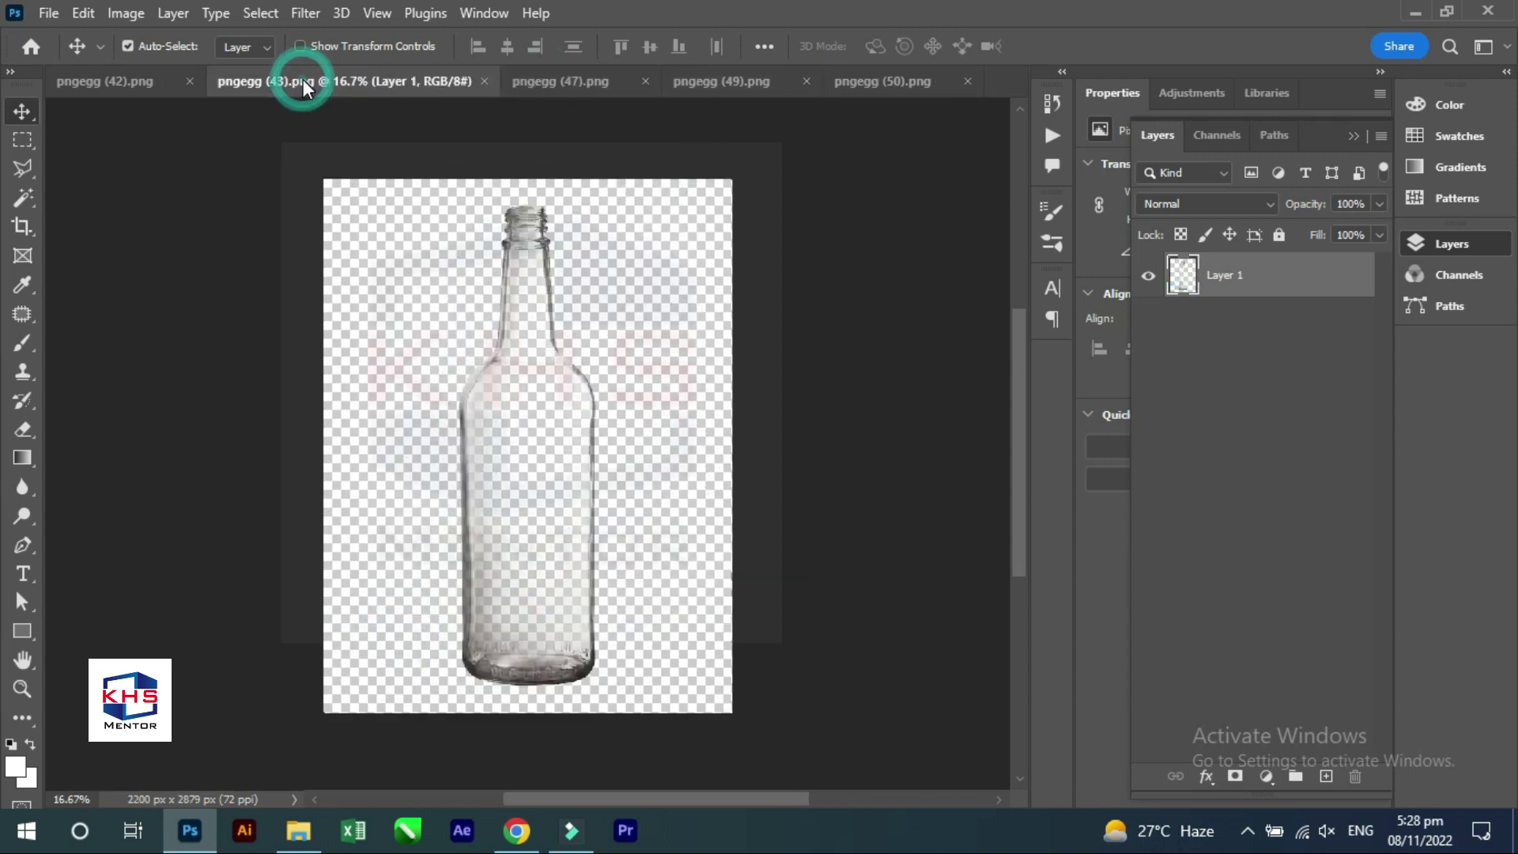
{"action": "left_click", "coordinate": [483, 81]}
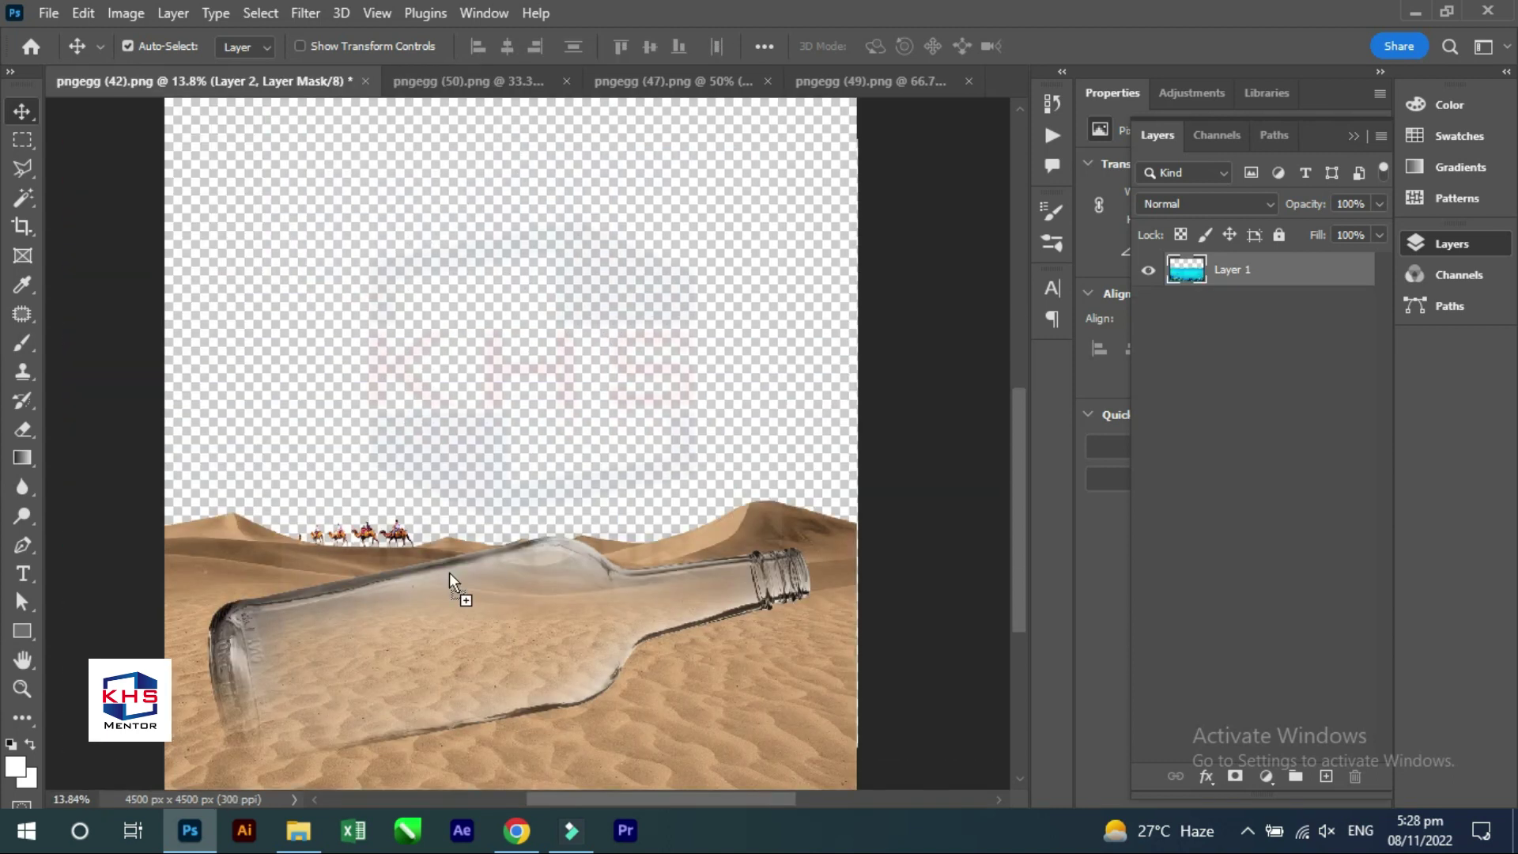
{"action": "mouse_move", "coordinate": [699, 509]}
{"action": "left_mouse_down"}
{"action": "mouse_move", "coordinate": [438, 647]}
{"action": "mouse_move", "coordinate": [440, 679]}
{"action": "left_mouse_up"}
Scale the underwater layer to about 119% and rotate it roughly -11° over the bottle.
{"action": "key", "text": "ctrl+t"}
{"action": "left_click_drag", "start_coordinate": [613, 547], "coordinate": [535, 480]}
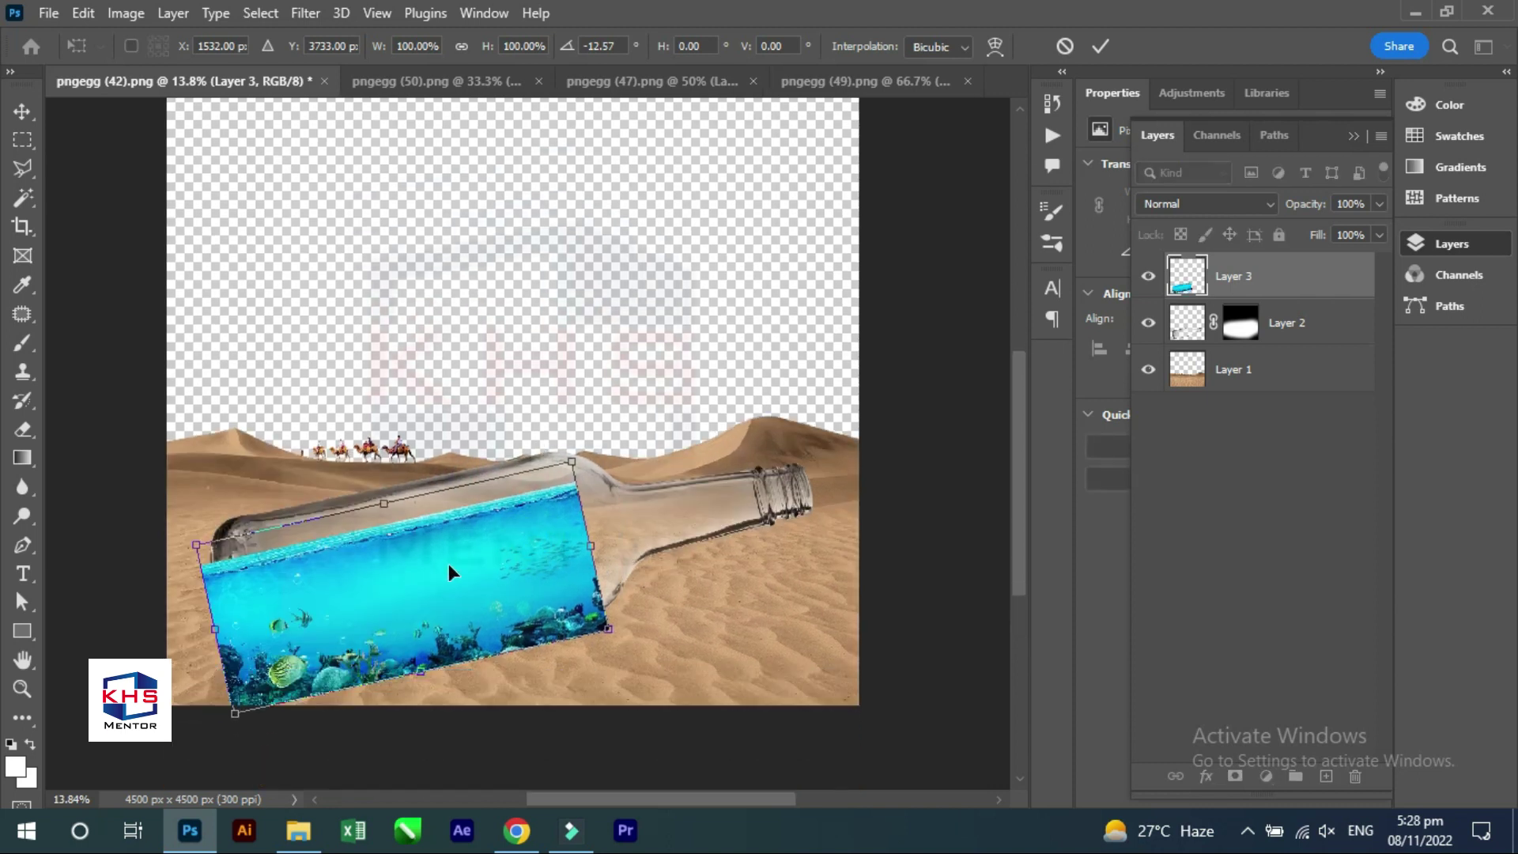
{"action": "left_click_drag", "start_coordinate": [448, 563], "coordinate": [457, 544]}
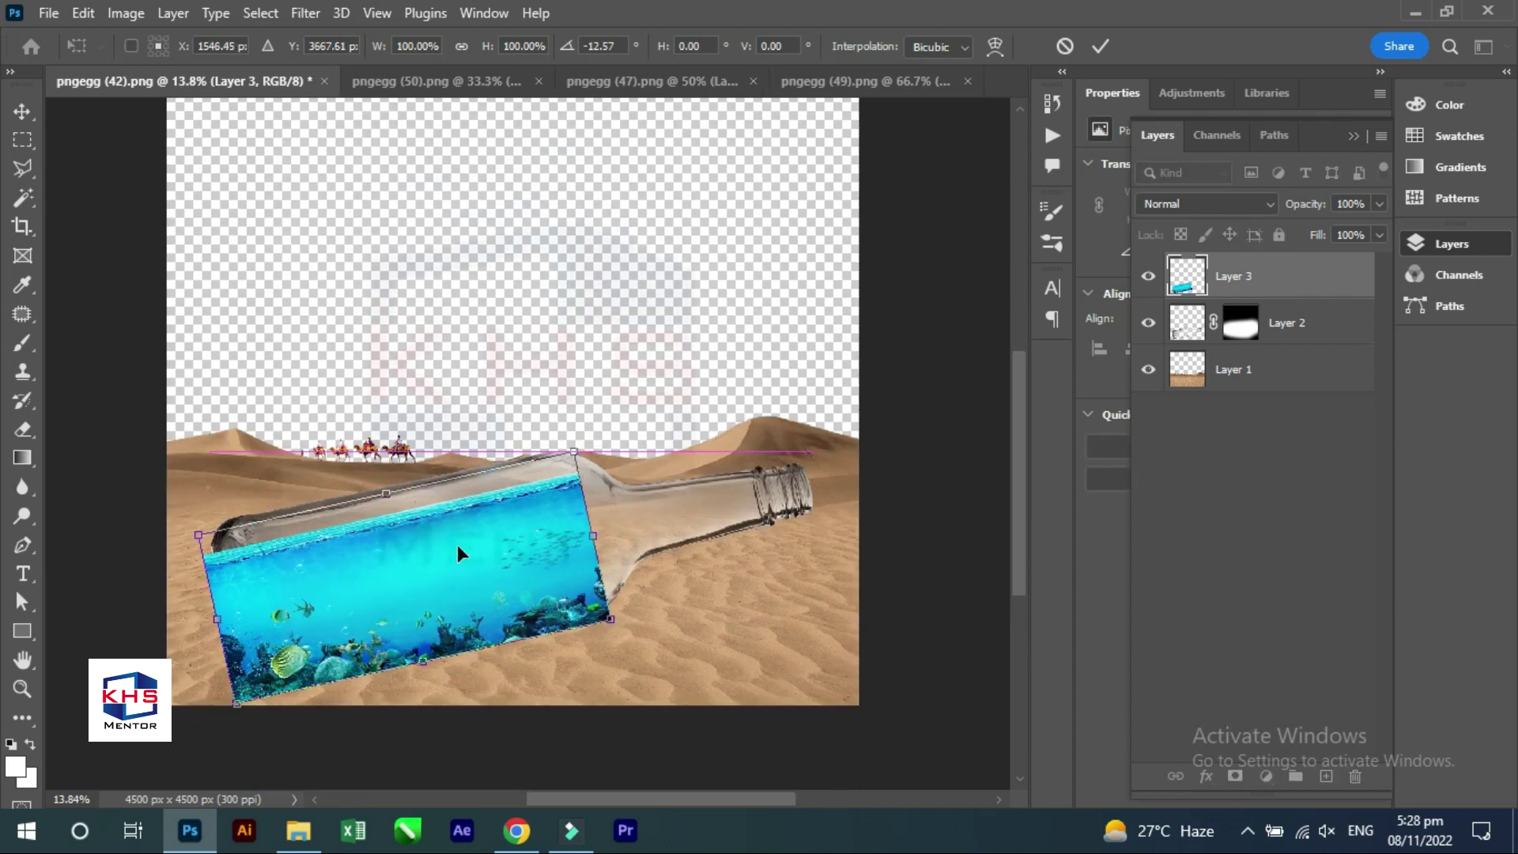
{"action": "left_click_drag", "start_coordinate": [574, 452], "coordinate": [624, 412]}
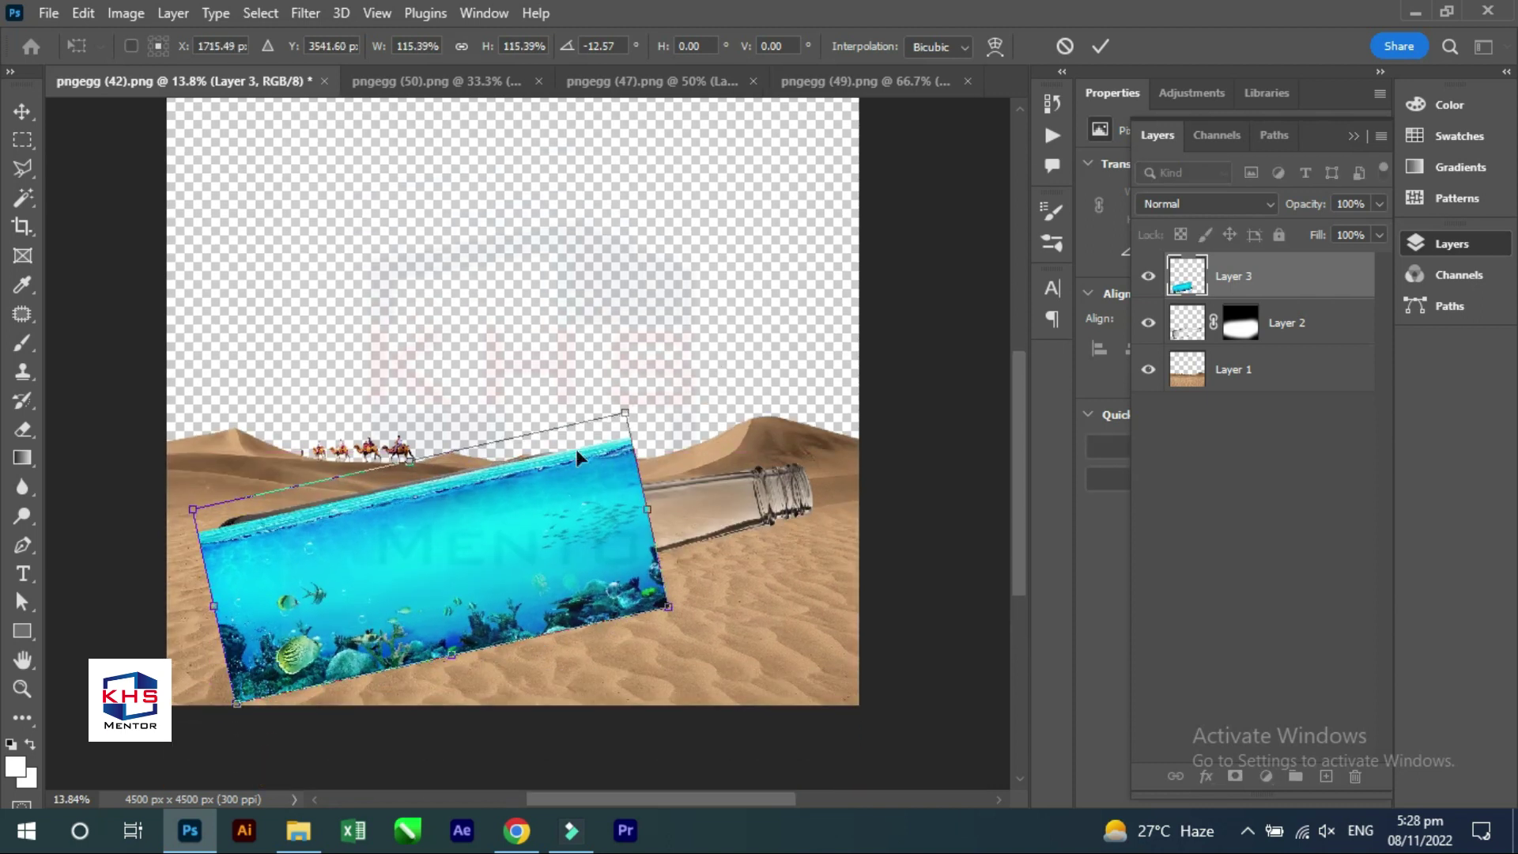
{"action": "left_click_drag", "start_coordinate": [517, 508], "coordinate": [517, 510]}
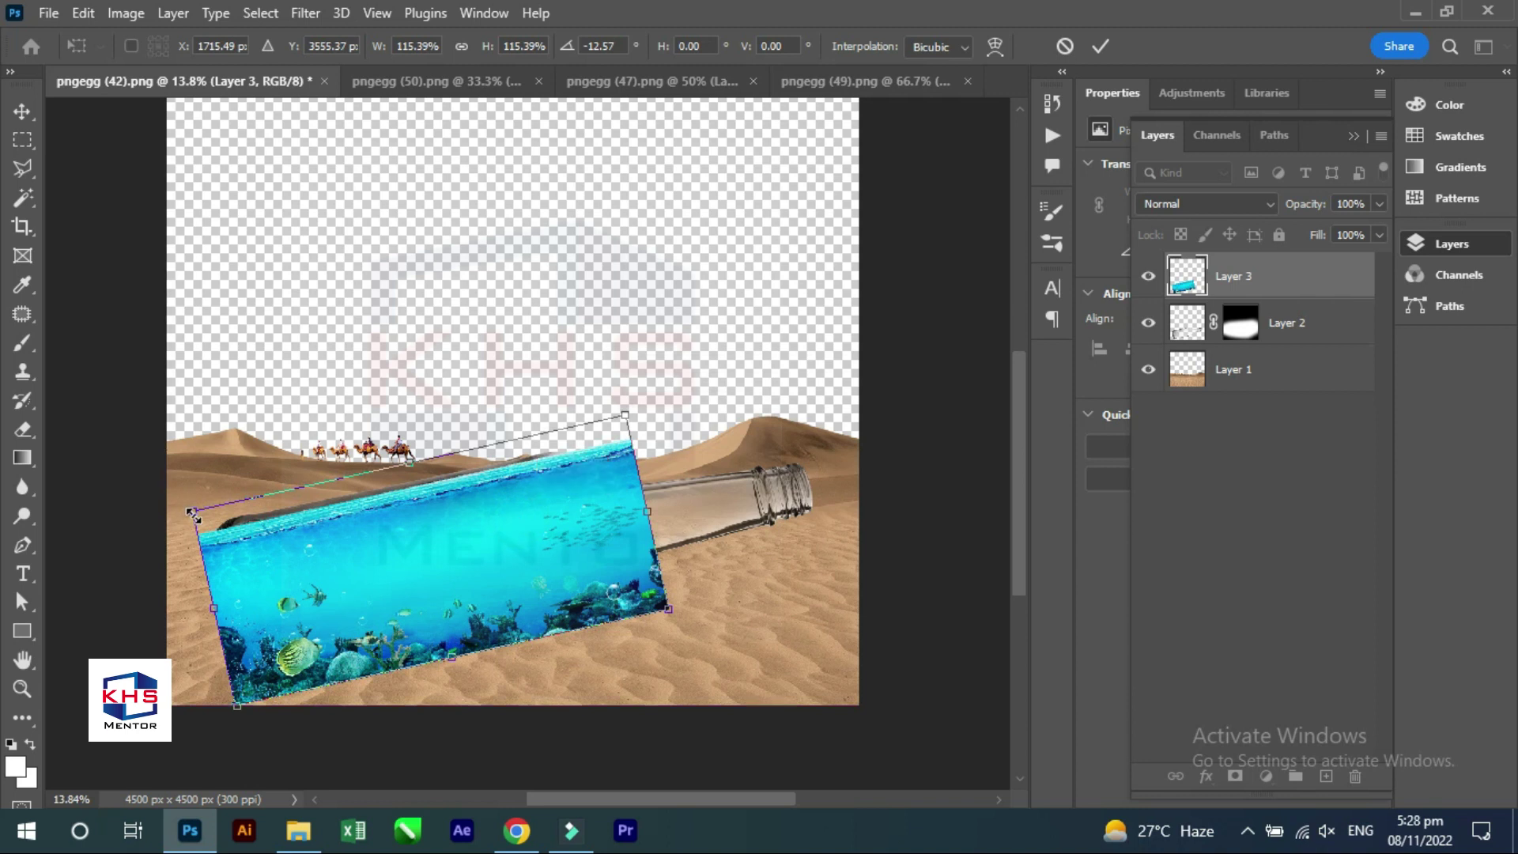
{"action": "left_click_drag", "start_coordinate": [192, 515], "coordinate": [186, 505]}
{"action": "left_click_drag", "start_coordinate": [378, 551], "coordinate": [387, 546]}
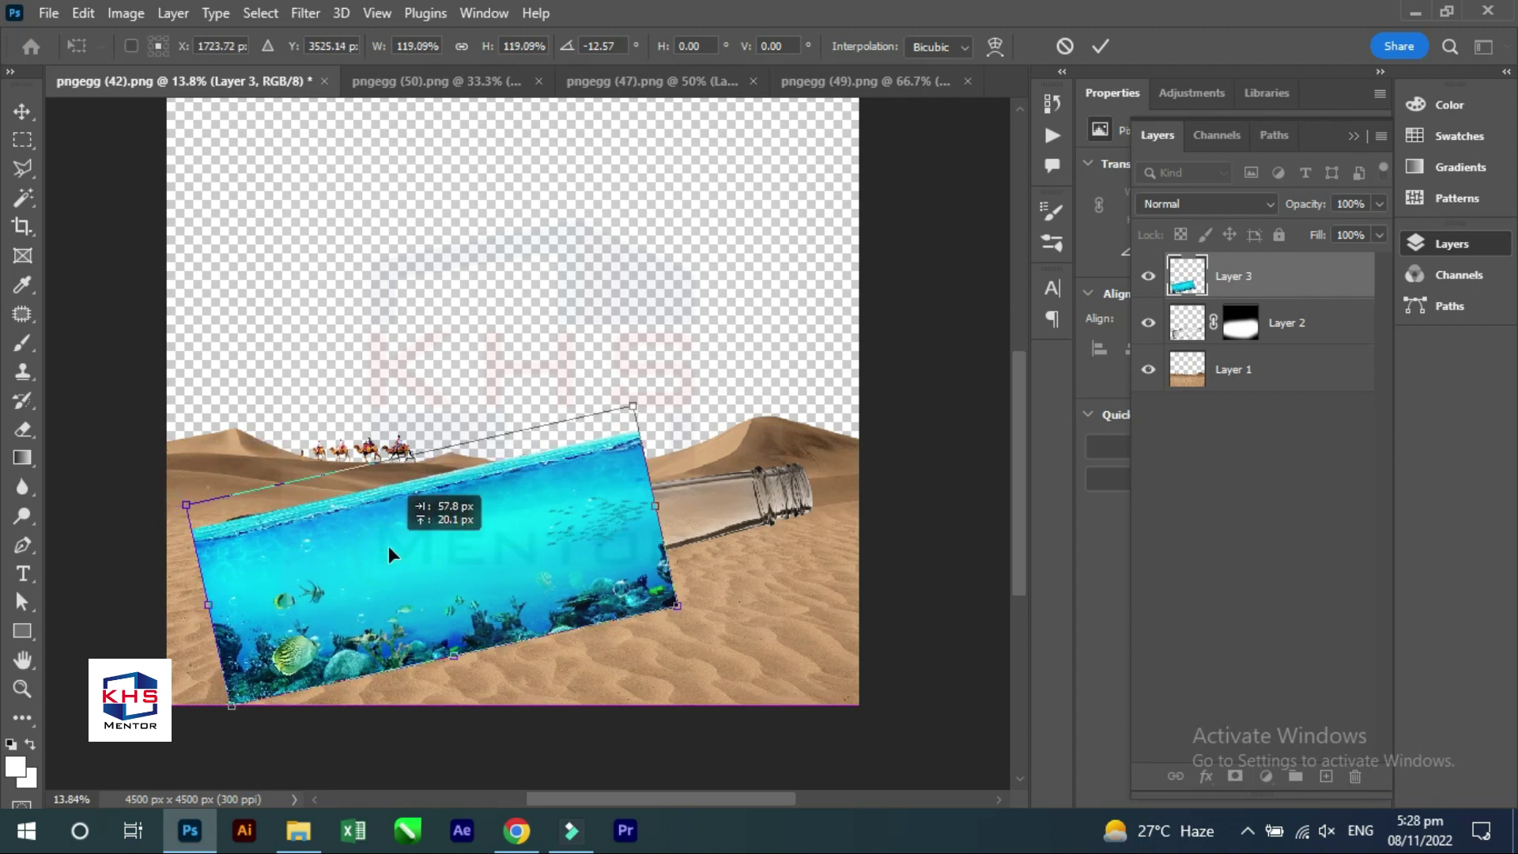
{"action": "left_click_drag", "start_coordinate": [658, 408], "coordinate": [656, 406]}
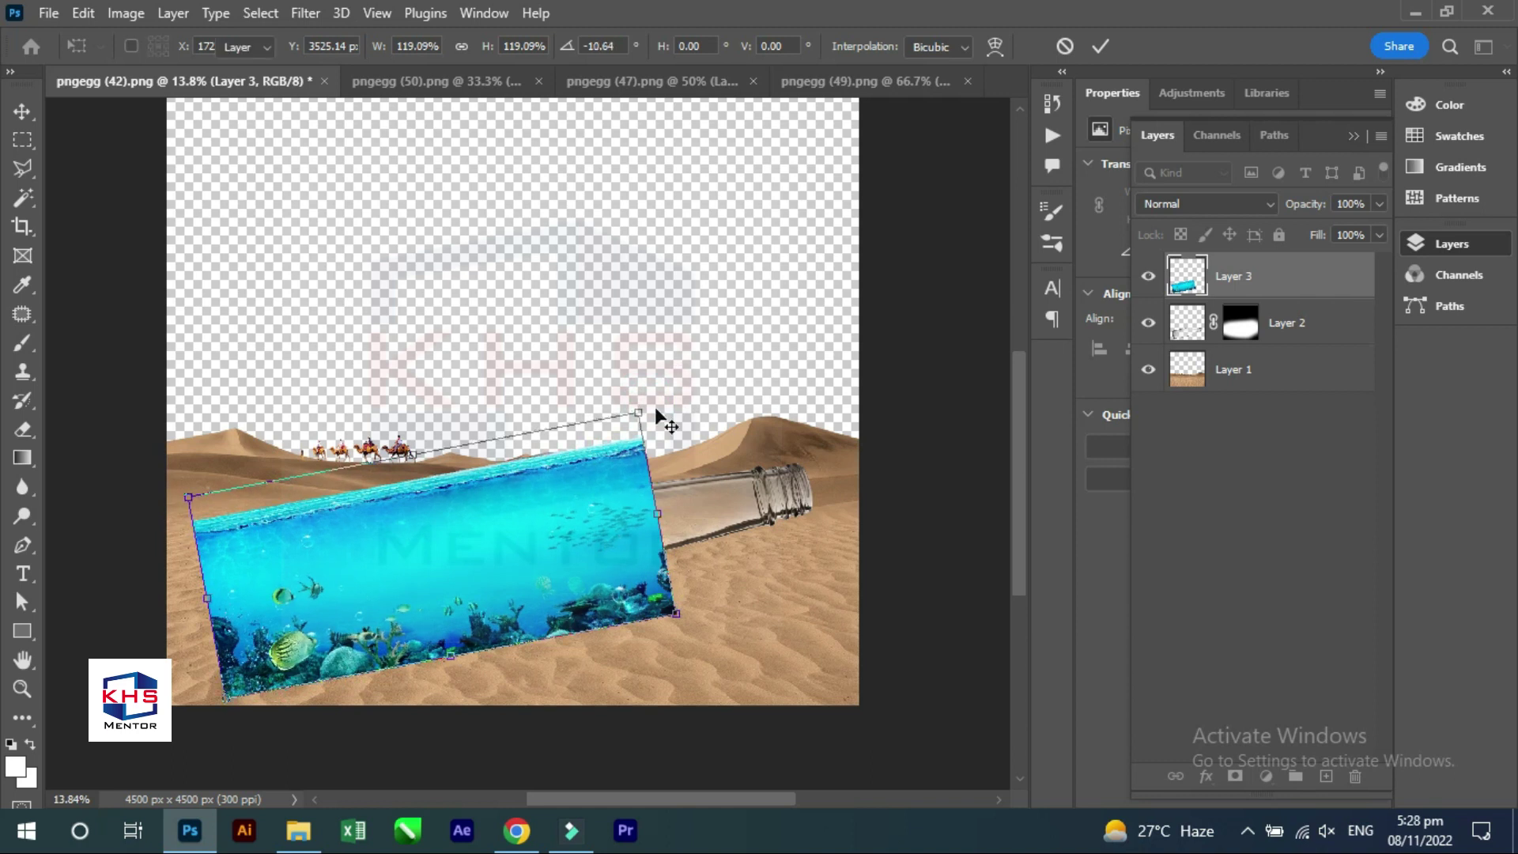
{"action": "key", "text": "Return"}
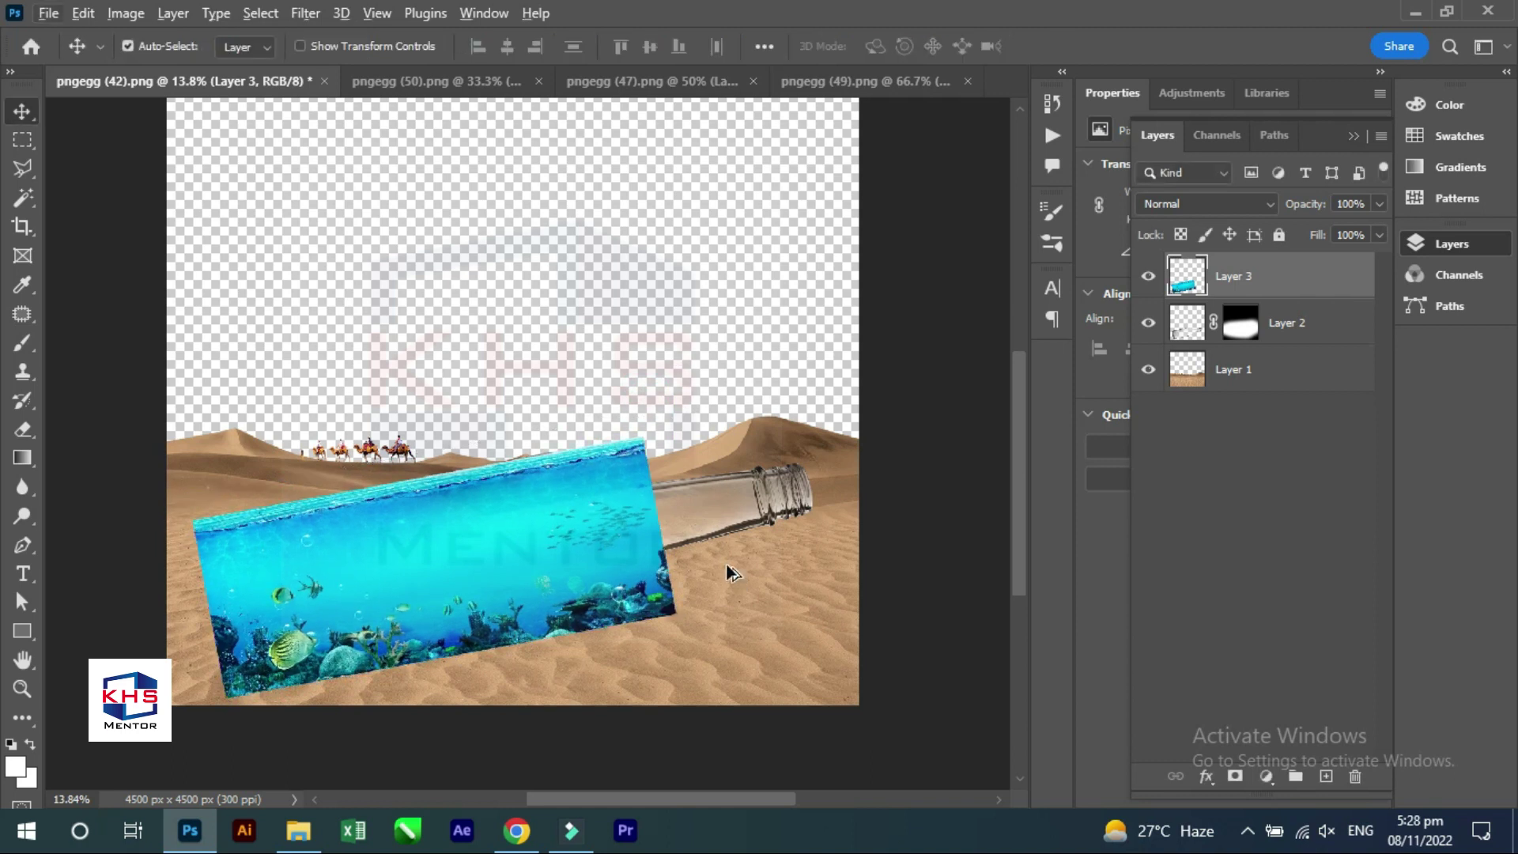
Add a hide-all mask to Layer 3 and Magic Wand-select the bottle shape on Layer 2.
{"action": "left_click", "coordinate": [1248, 779], "text": "alt"}
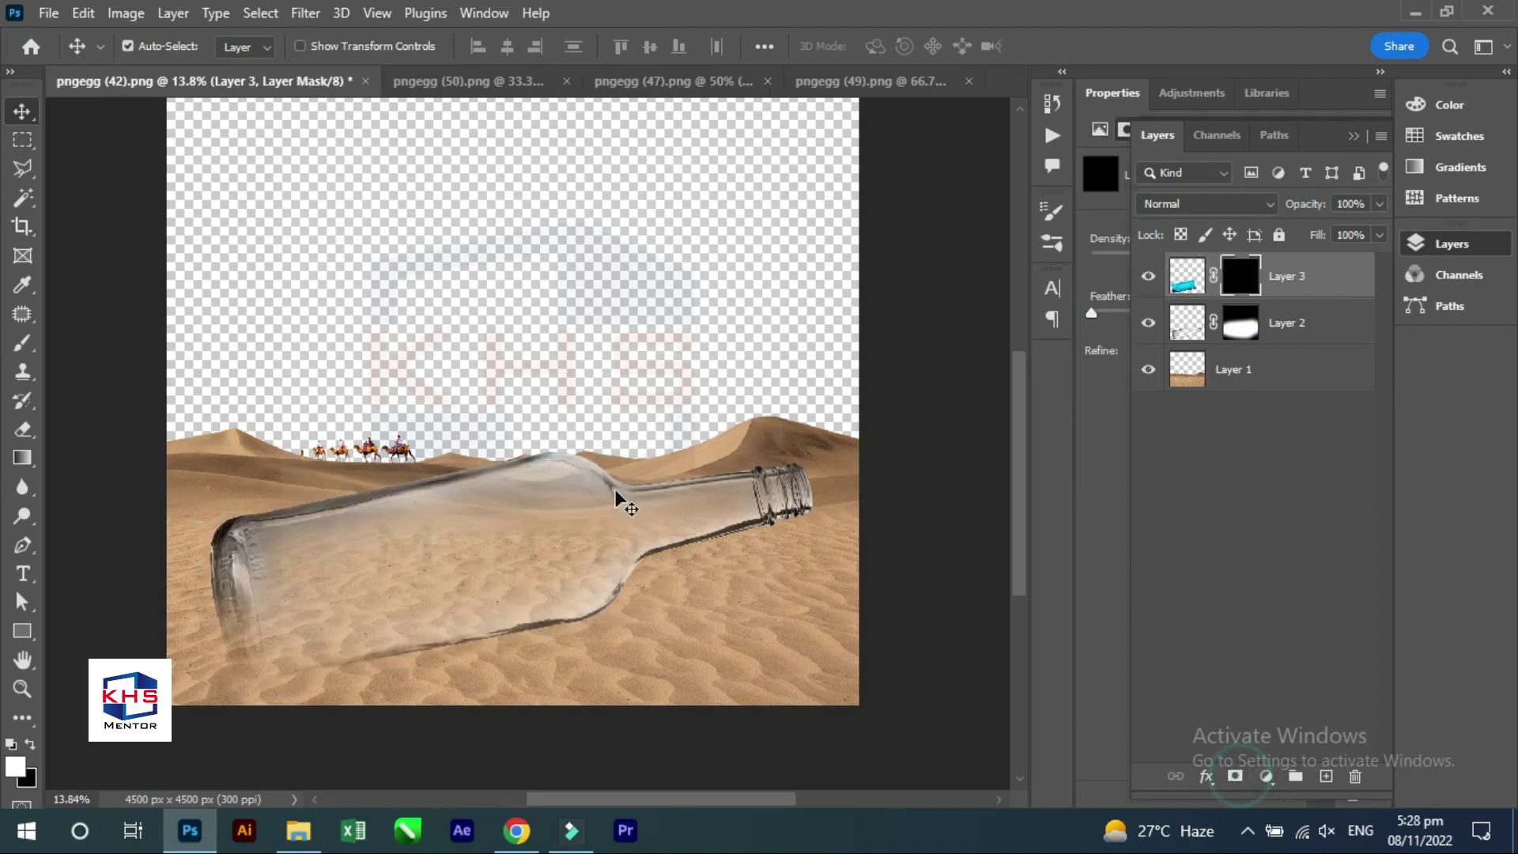
{"action": "left_click", "coordinate": [1189, 330]}
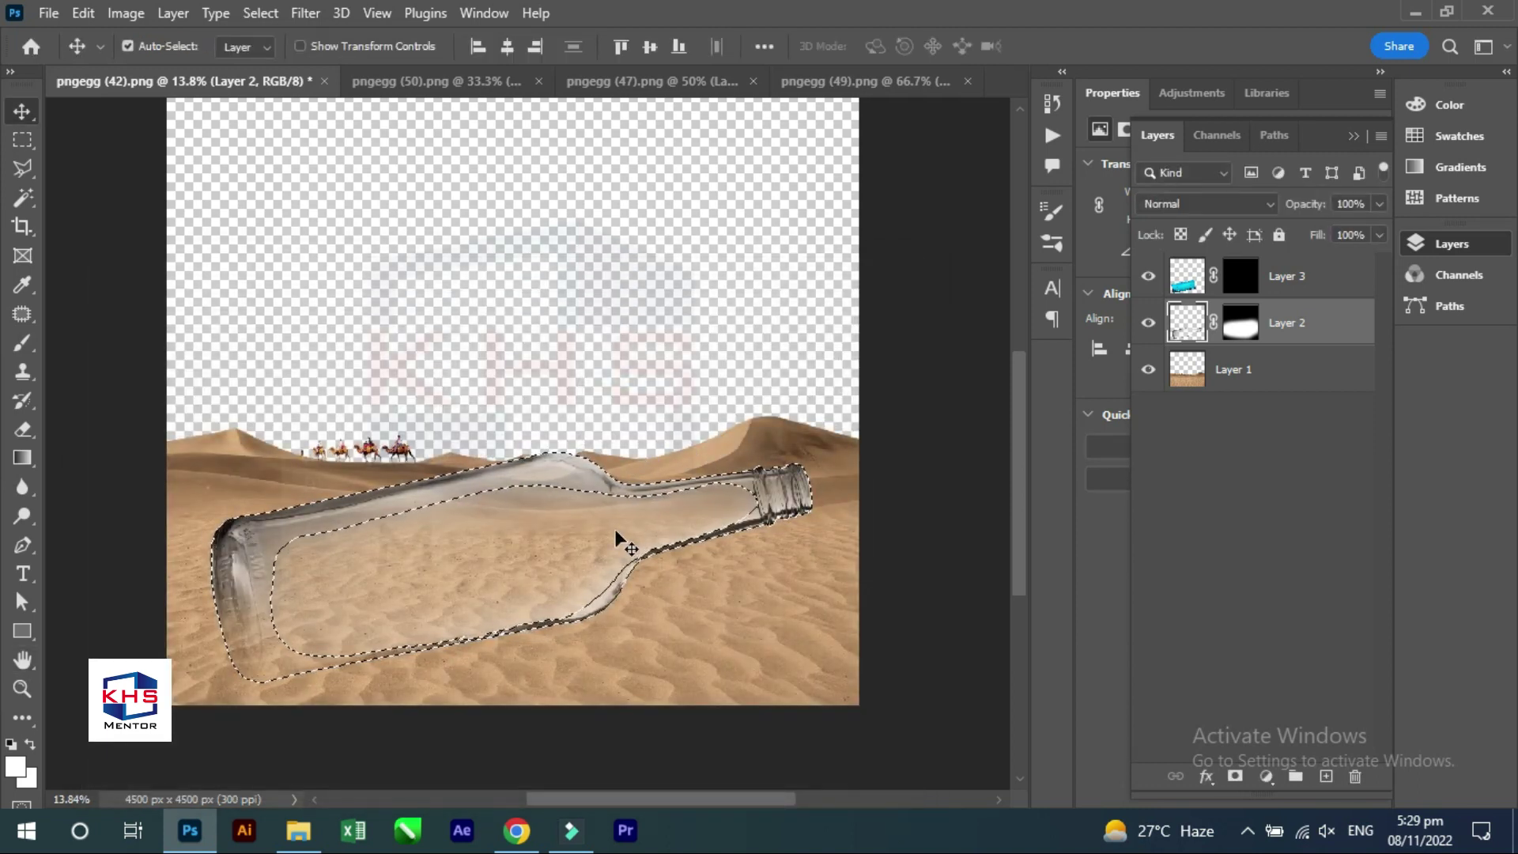
{"action": "key", "text": "w"}
{"action": "left_click", "coordinate": [364, 534]}
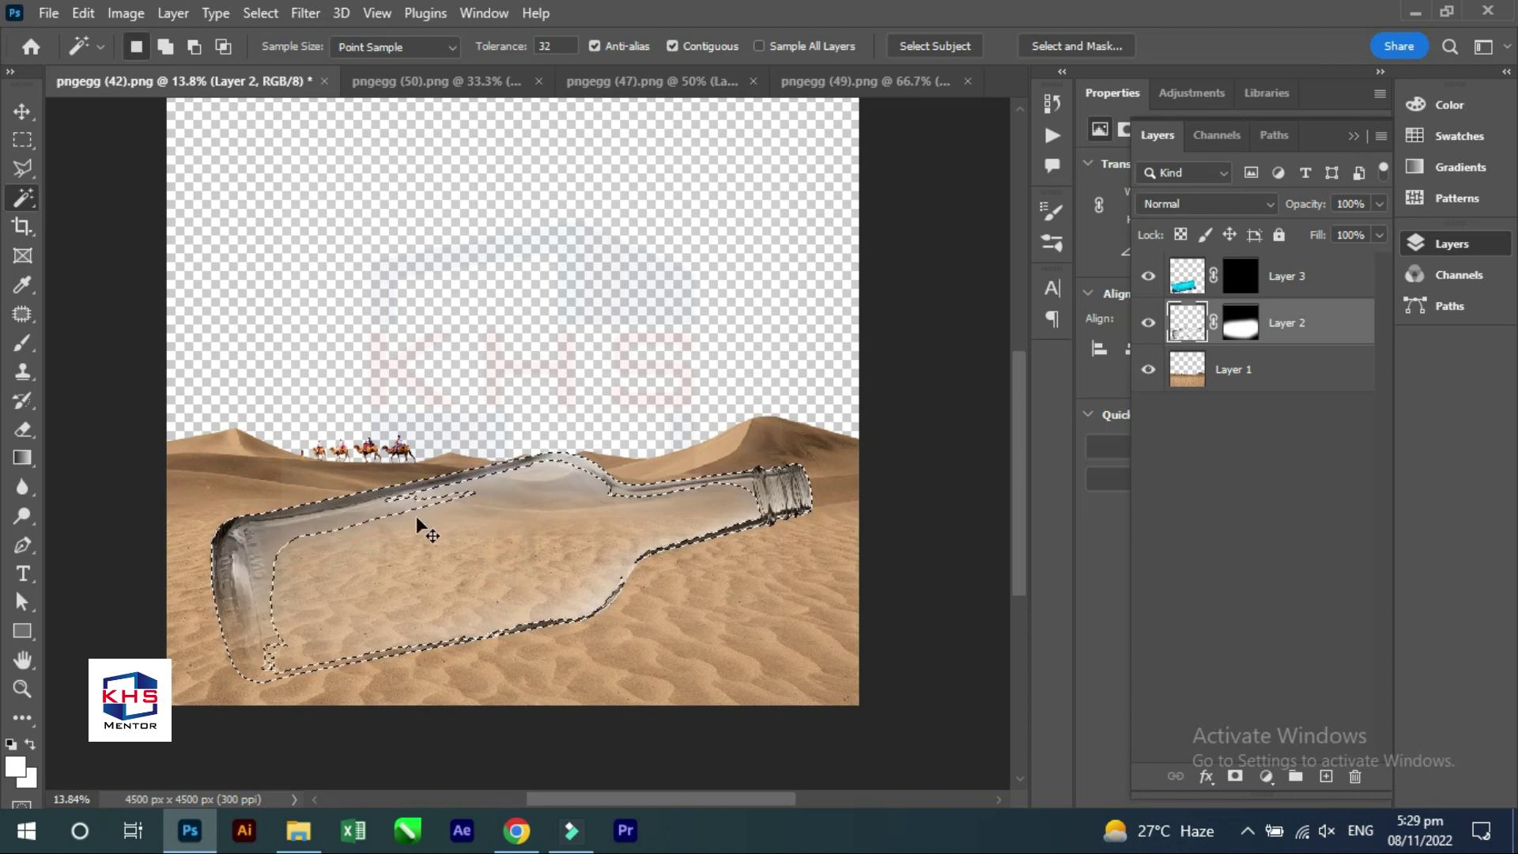
{"action": "left_click", "coordinate": [569, 545], "text": "shift"}
{"action": "left_click", "coordinate": [363, 551], "text": "shift"}
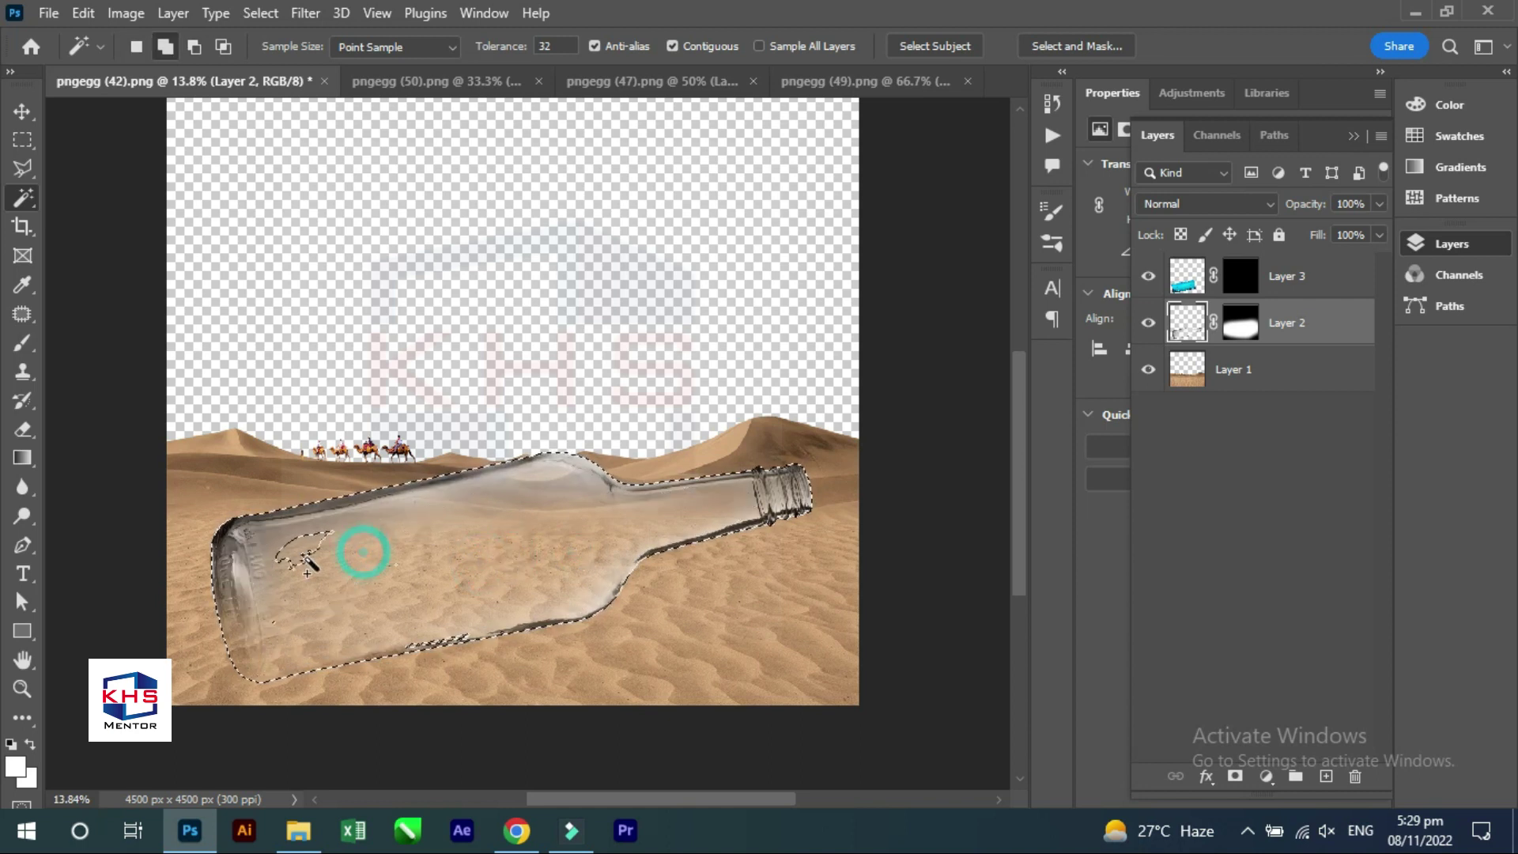
{"action": "left_click", "coordinate": [302, 558]}
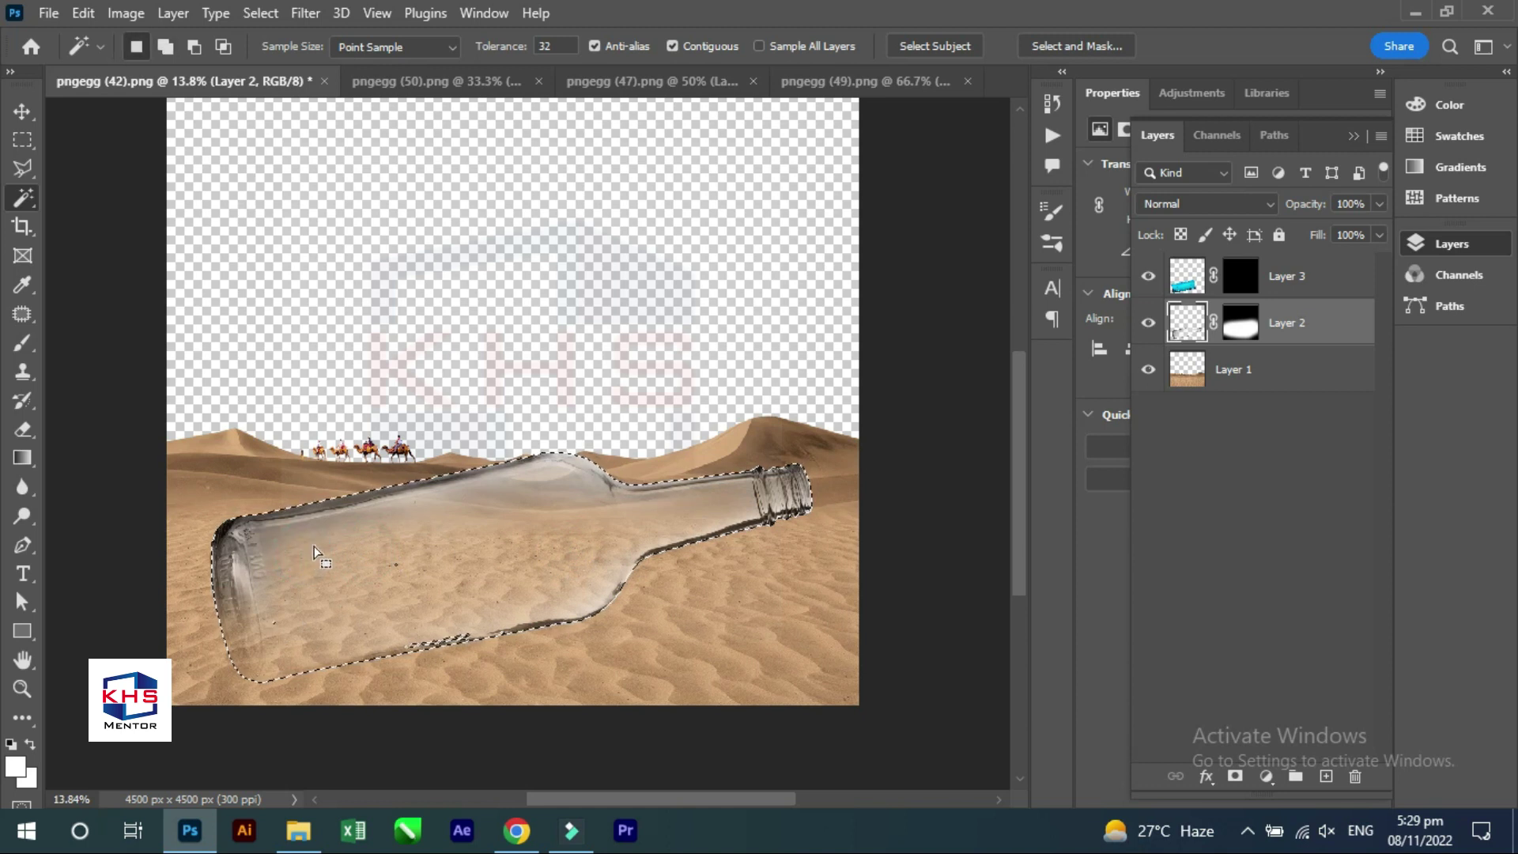
{"action": "key", "text": "v"}
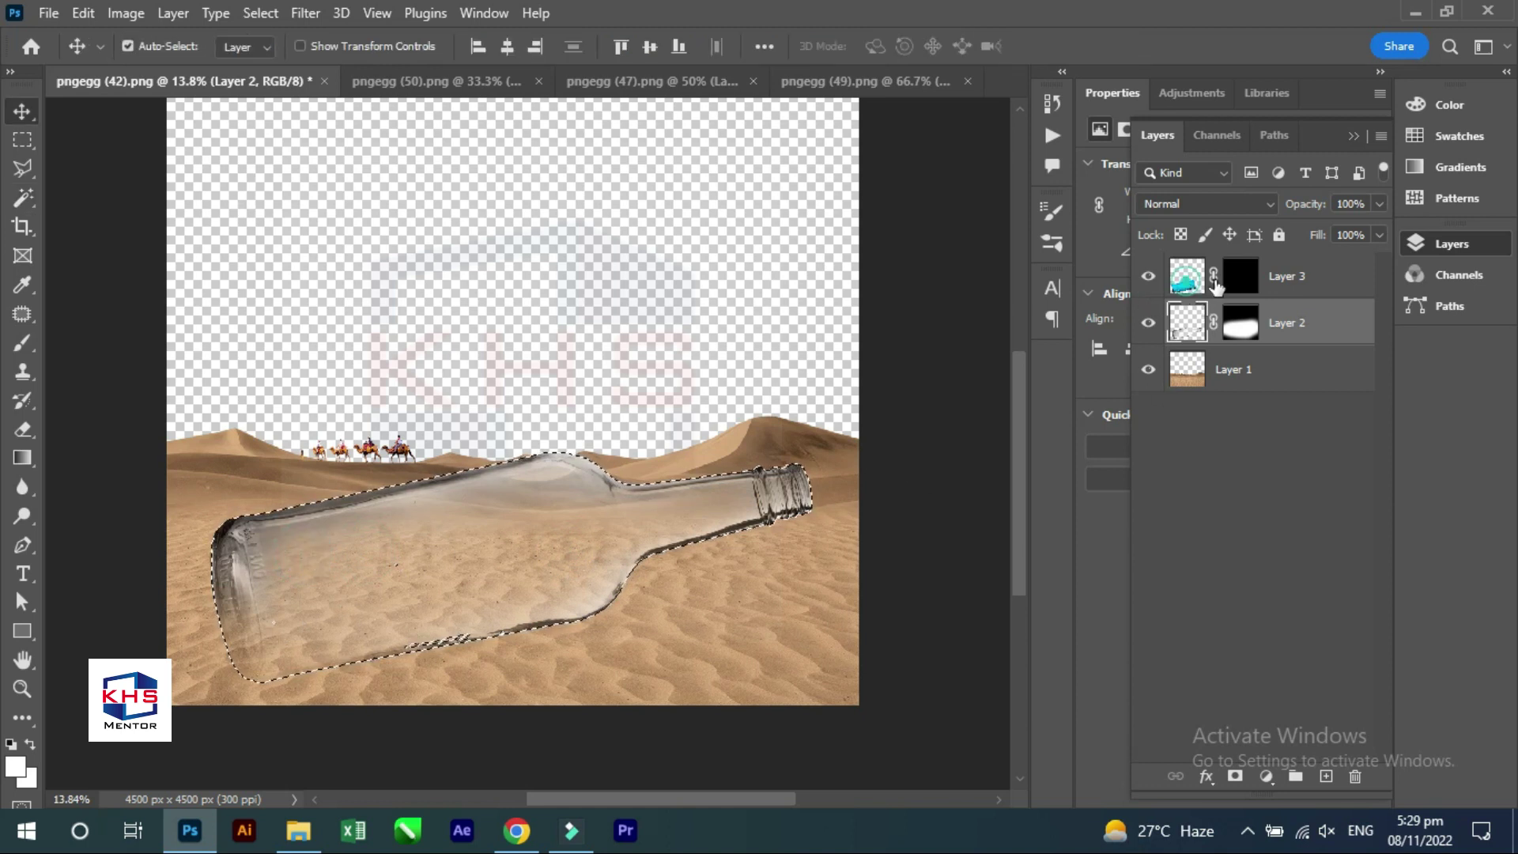
Paint white on Layer 3's mask inside the selection, then set a smaller black brush.
{"action": "left_click", "coordinate": [1239, 275]}
{"action": "key", "text": "m"}
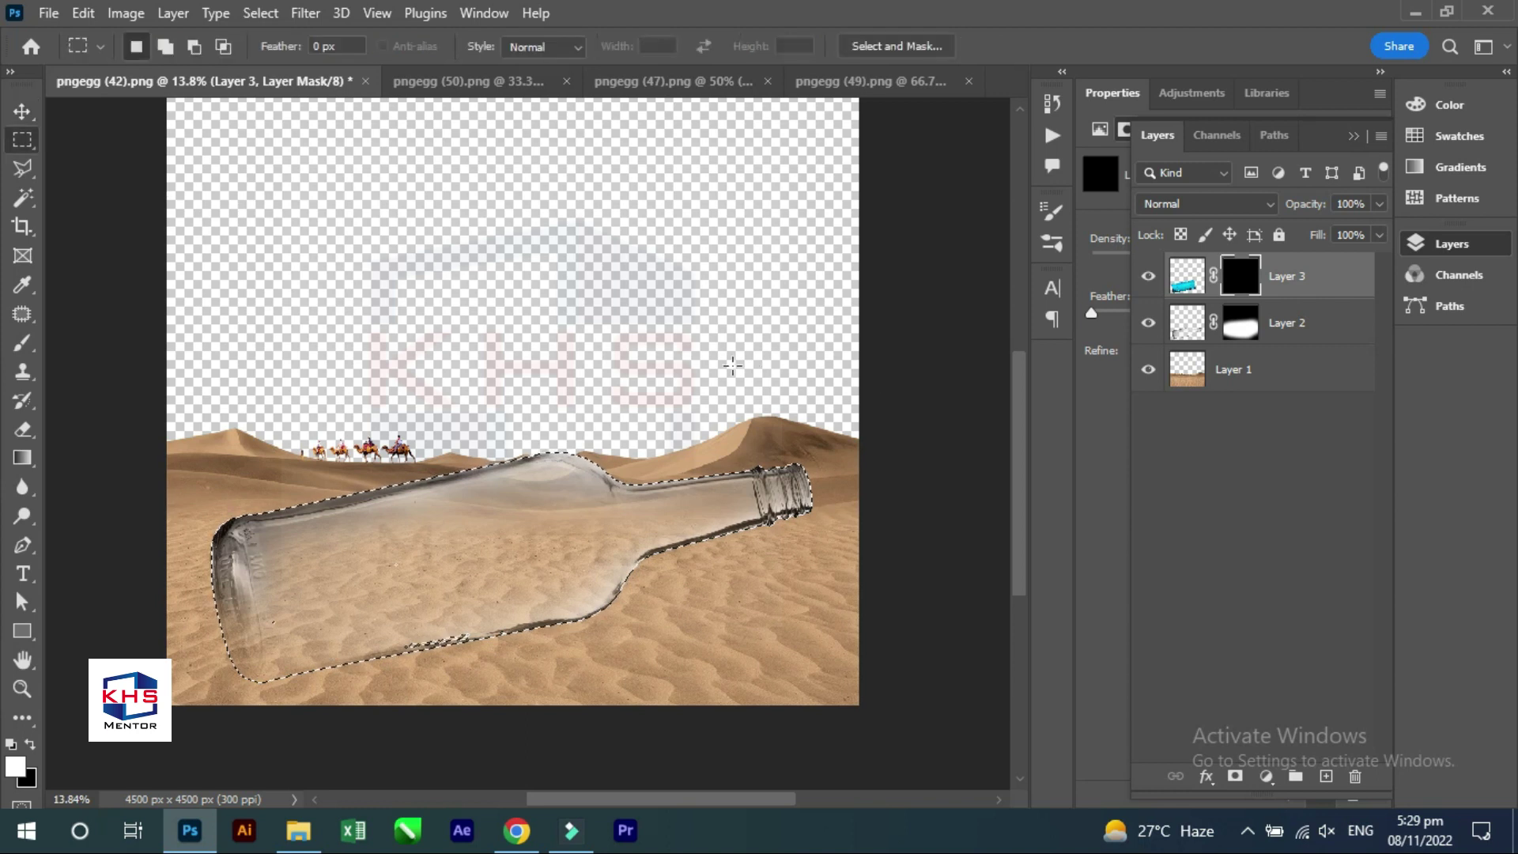
{"action": "key", "text": "b"}
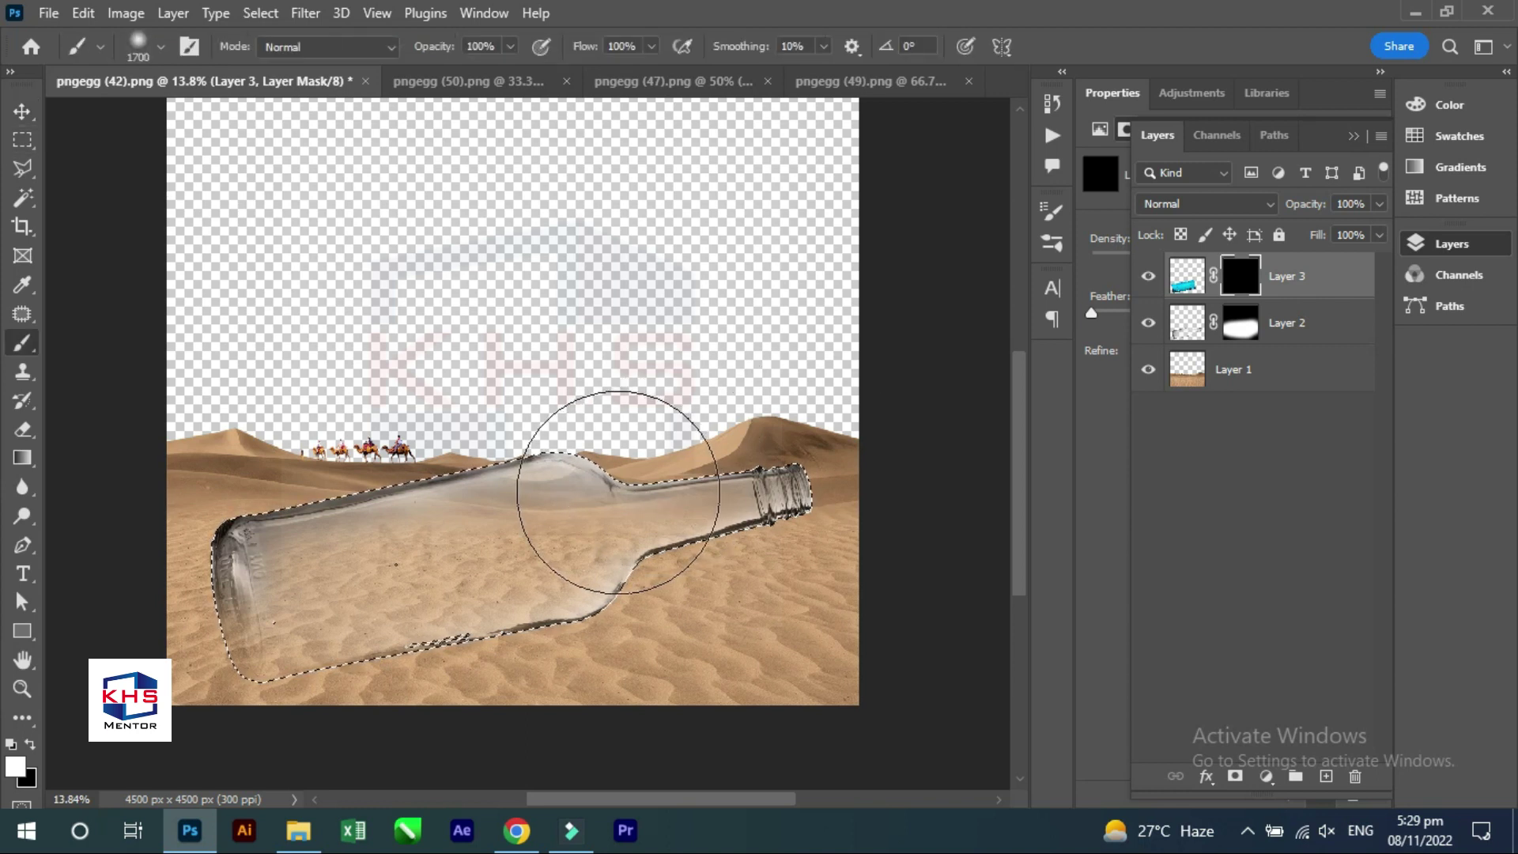
{"action": "left_click_drag", "start_coordinate": [601, 514], "coordinate": [154, 575]}
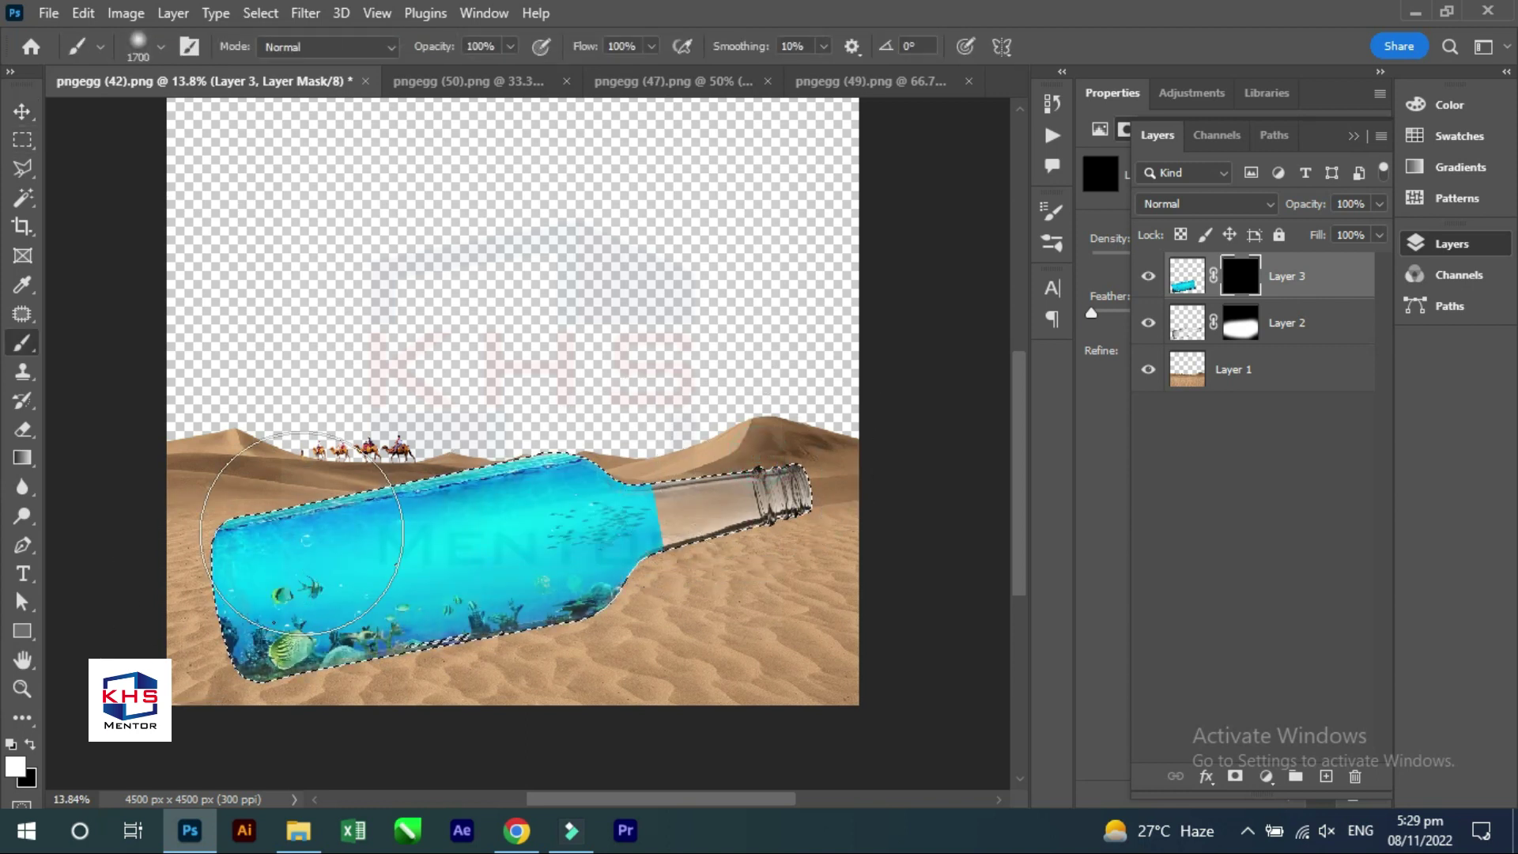
{"action": "key", "text": "v"}
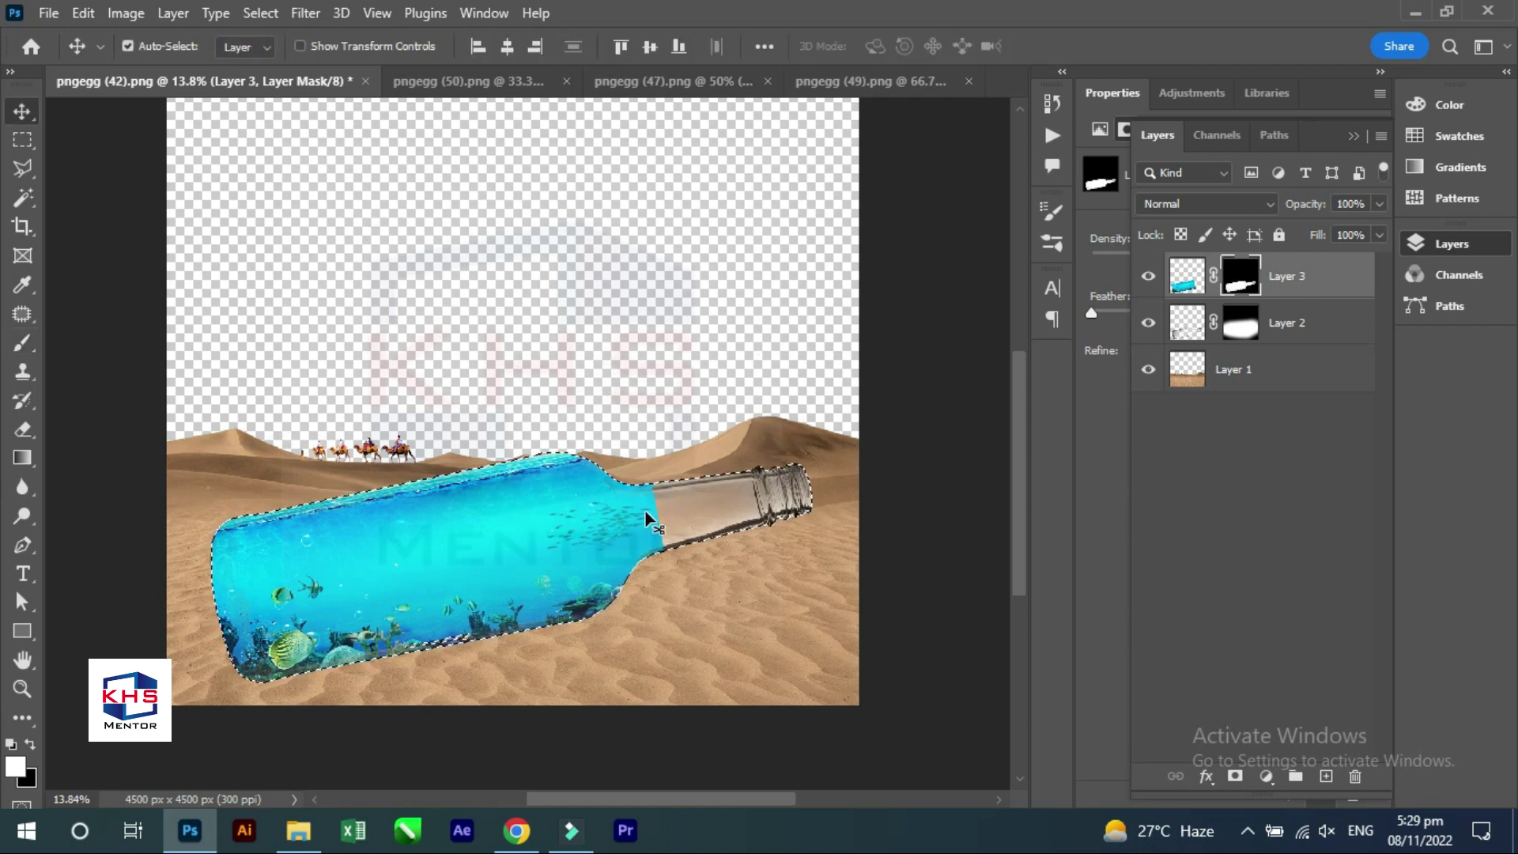
{"action": "key", "text": "b"}
{"action": "key", "text": "x"}
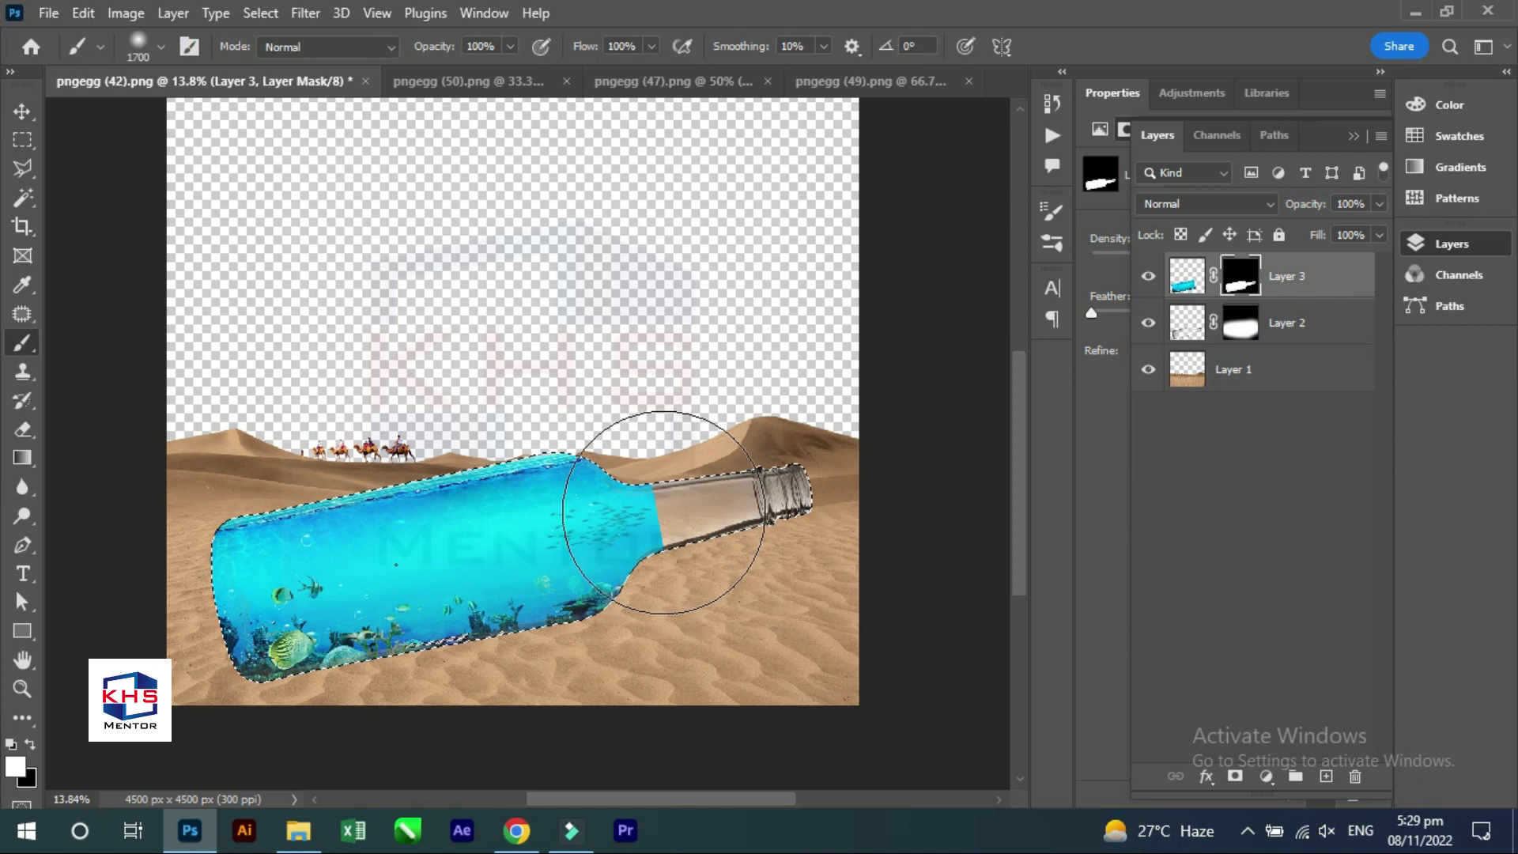
{"action": "key", "text": "bracketleft"}
{"action": "key", "text": "bracketleft"}
{"action": "key", "text": "bracketleft"}
{"action": "key", "text": "bracketleft"}
{"action": "key", "text": "bracketleft"}
{"action": "key", "text": "bracketleft"}
{"action": "key", "text": "bracketleft"}
{"action": "key", "text": "bracketleft"}
{"action": "key", "text": "bracketleft"}
{"action": "key", "text": "bracketleft"}
{"action": "key", "text": "bracketleft"}
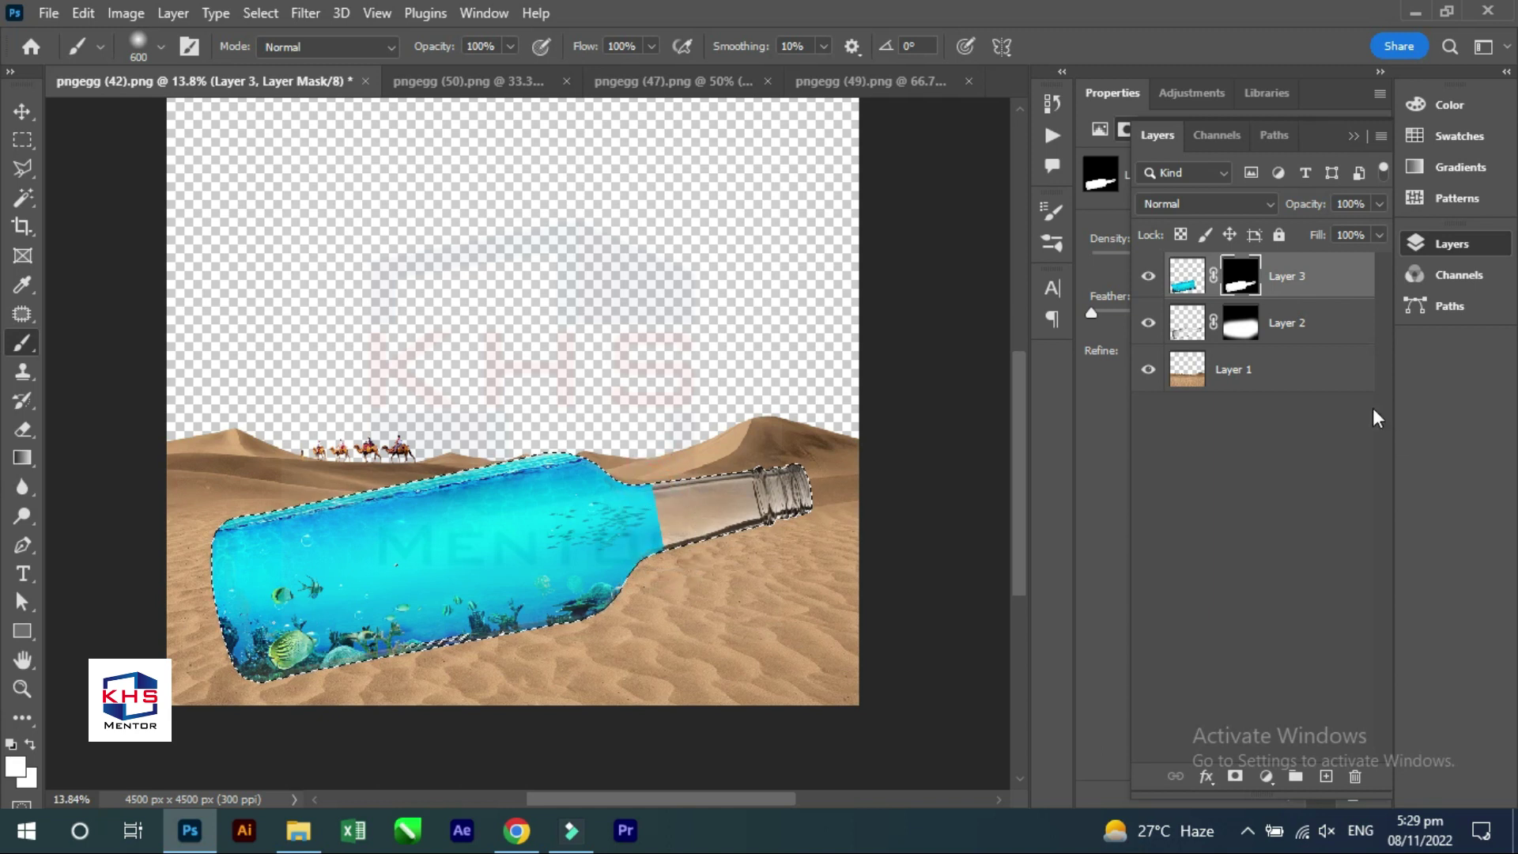
{"action": "key", "text": "z"}
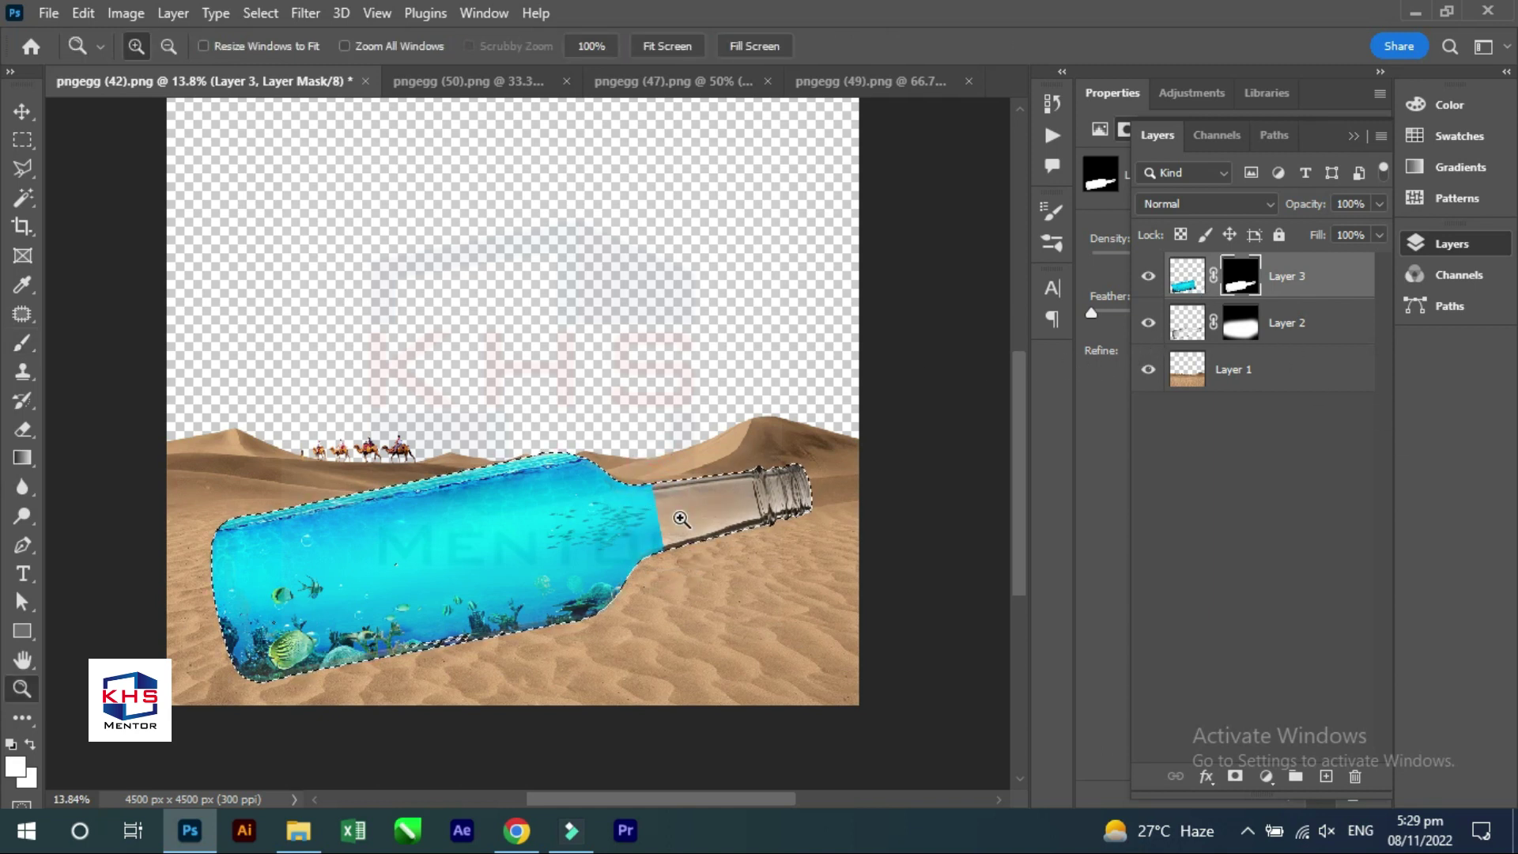
{"action": "key", "text": "b"}
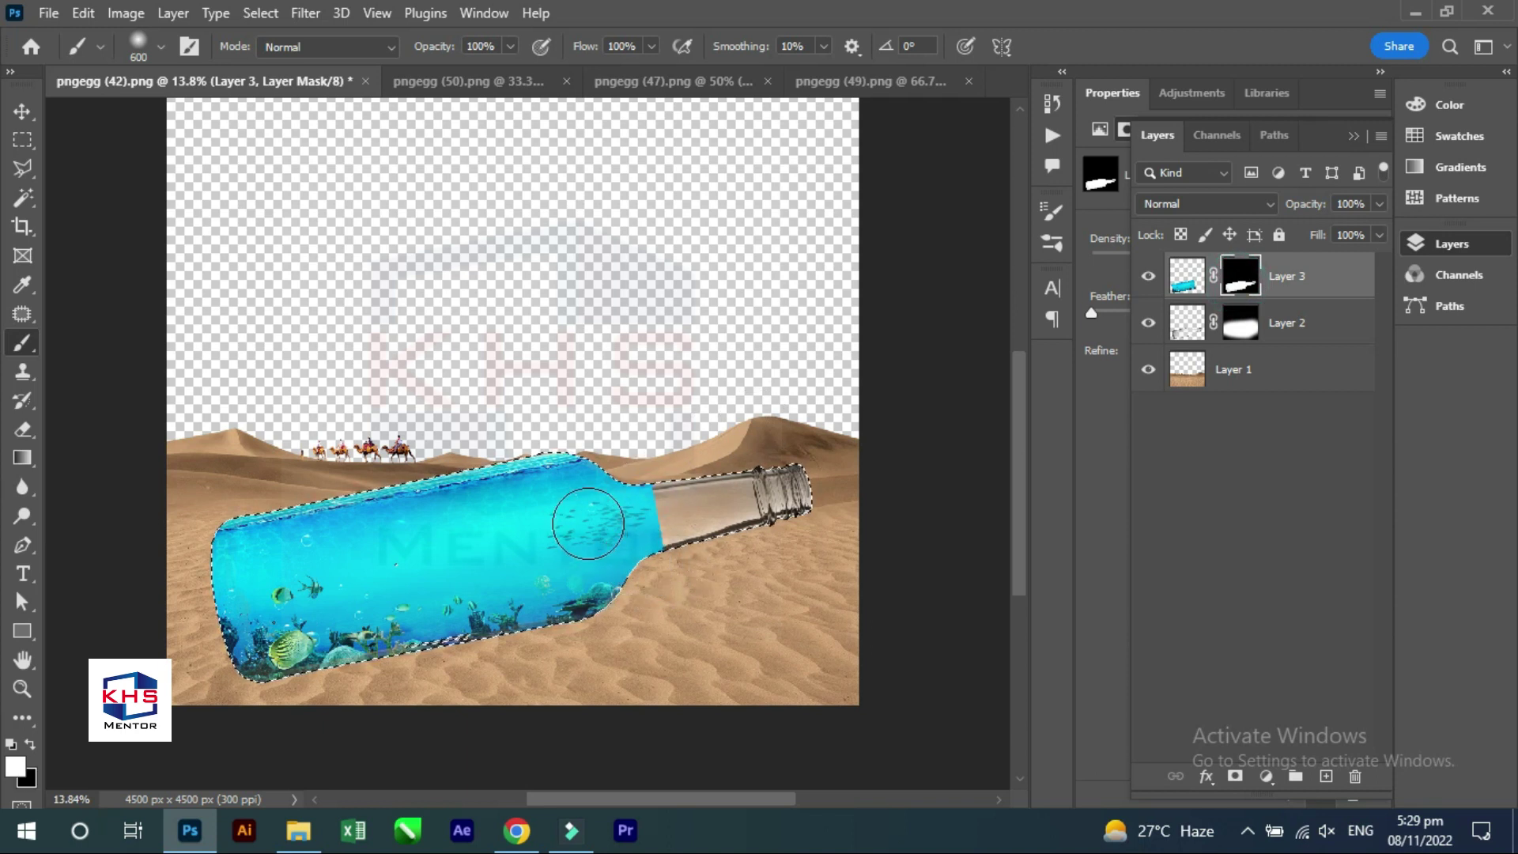
Paint black on the water mask along the neck and upper glass, then deselect.
{"action": "left_click", "coordinate": [652, 485]}
{"action": "key", "text": "x"}
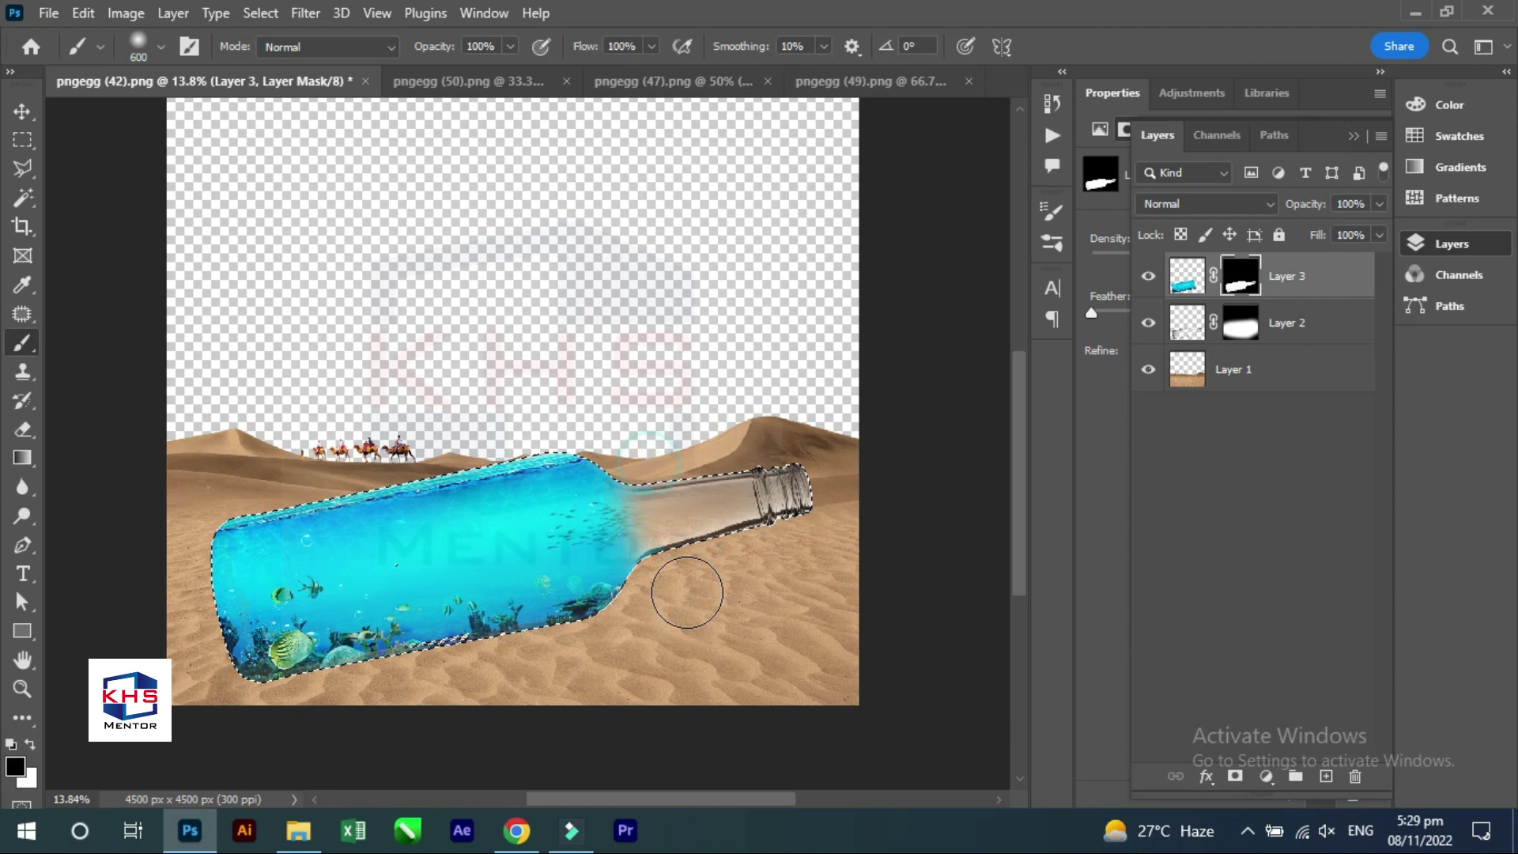
{"action": "mouse_move", "coordinate": [674, 557]}
{"action": "left_mouse_down"}
{"action": "mouse_move", "coordinate": [653, 440]}
{"action": "mouse_move", "coordinate": [711, 599]}
{"action": "mouse_move", "coordinate": [710, 581]}
{"action": "left_mouse_up"}
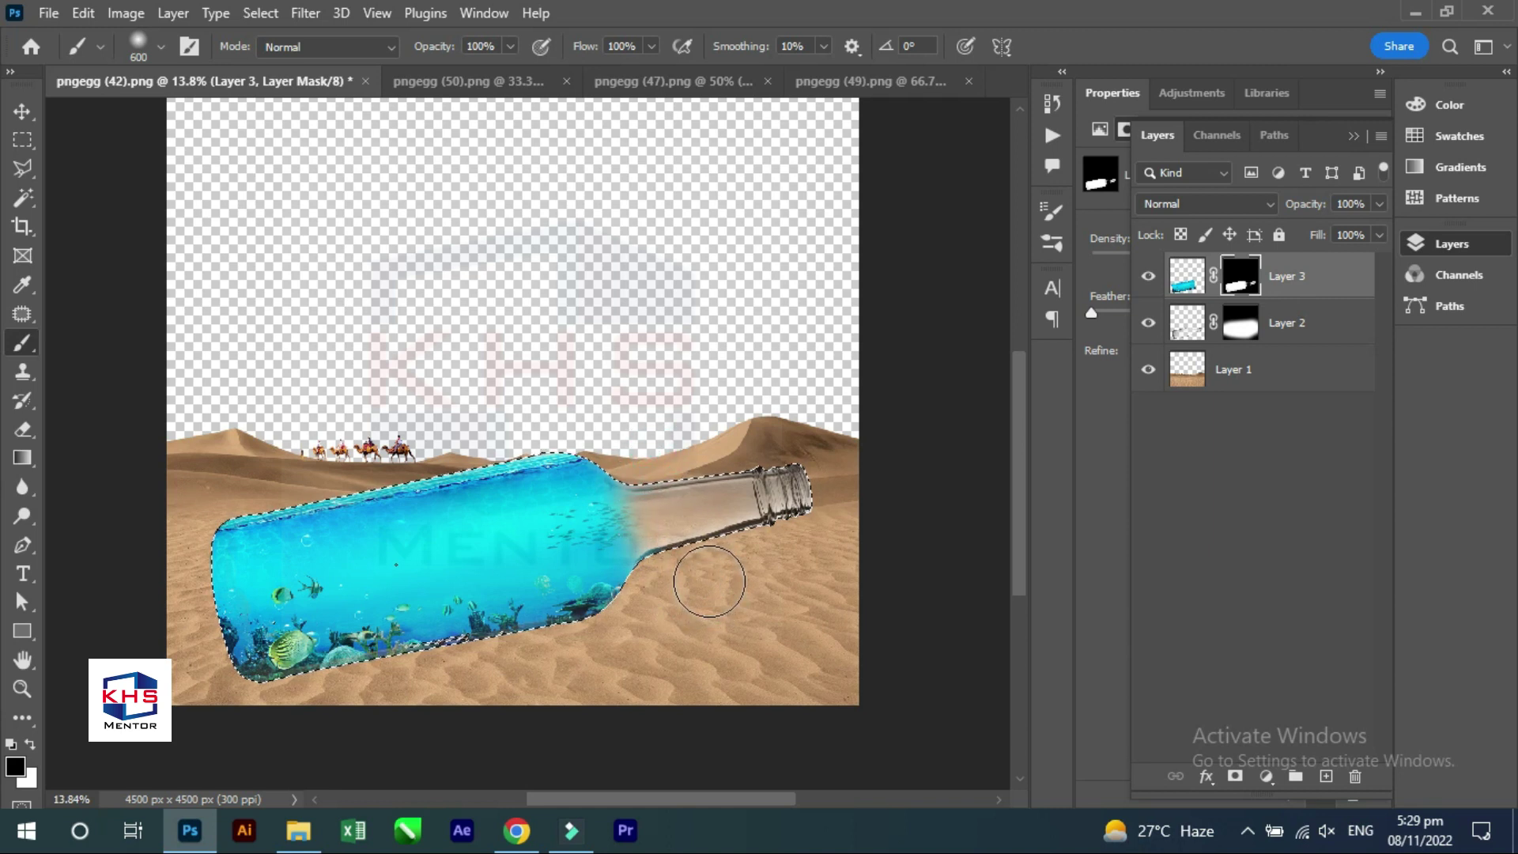
{"action": "key", "text": "v"}
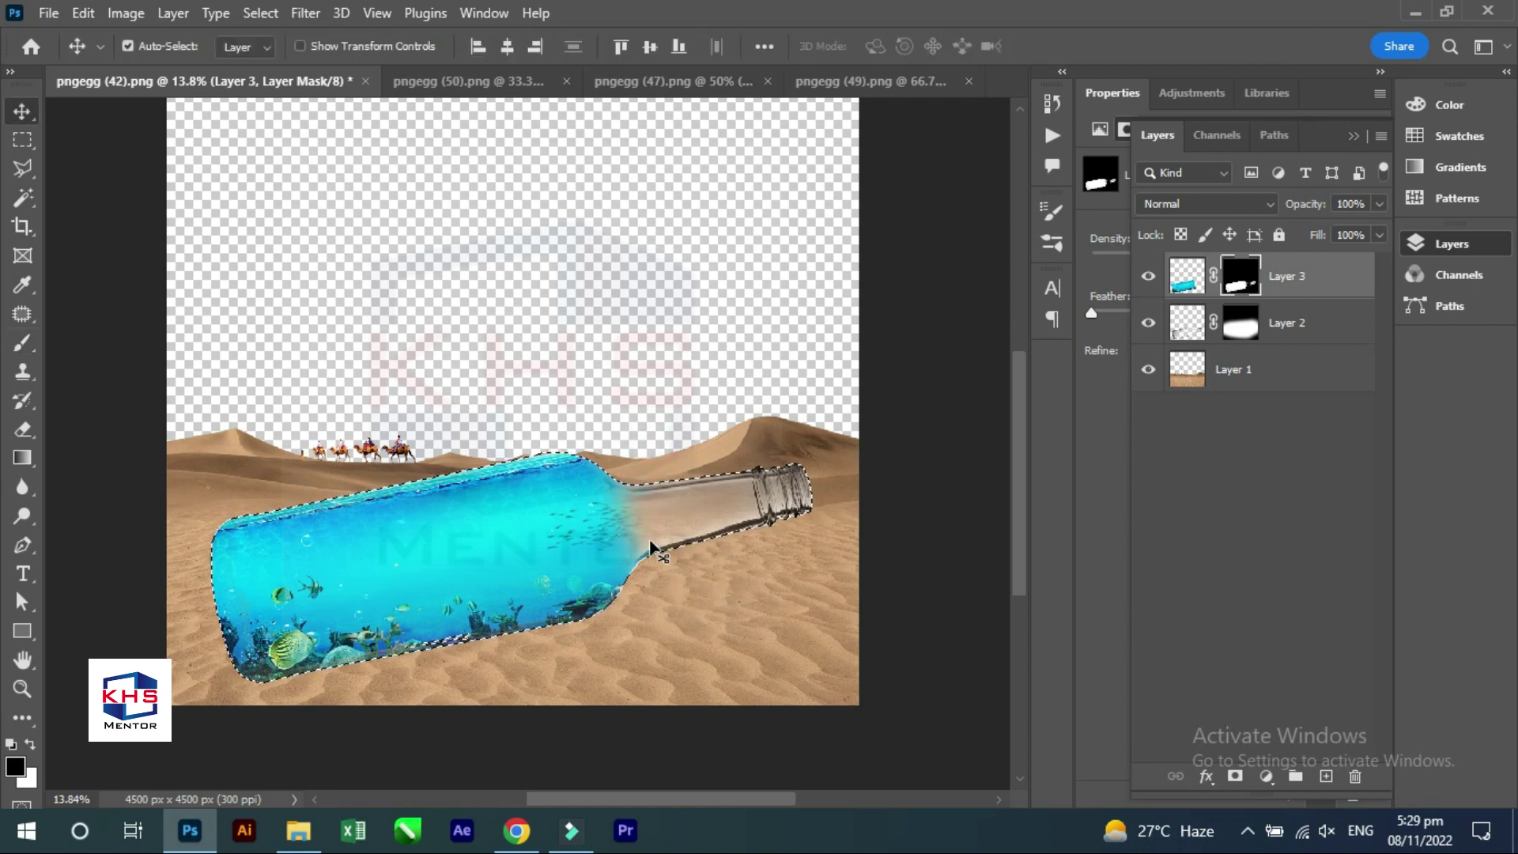
{"action": "key", "text": "b"}
{"action": "left_click_drag", "start_coordinate": [577, 433], "coordinate": [585, 433]}
{"action": "left_click_drag", "start_coordinate": [332, 538], "coordinate": [183, 568]}
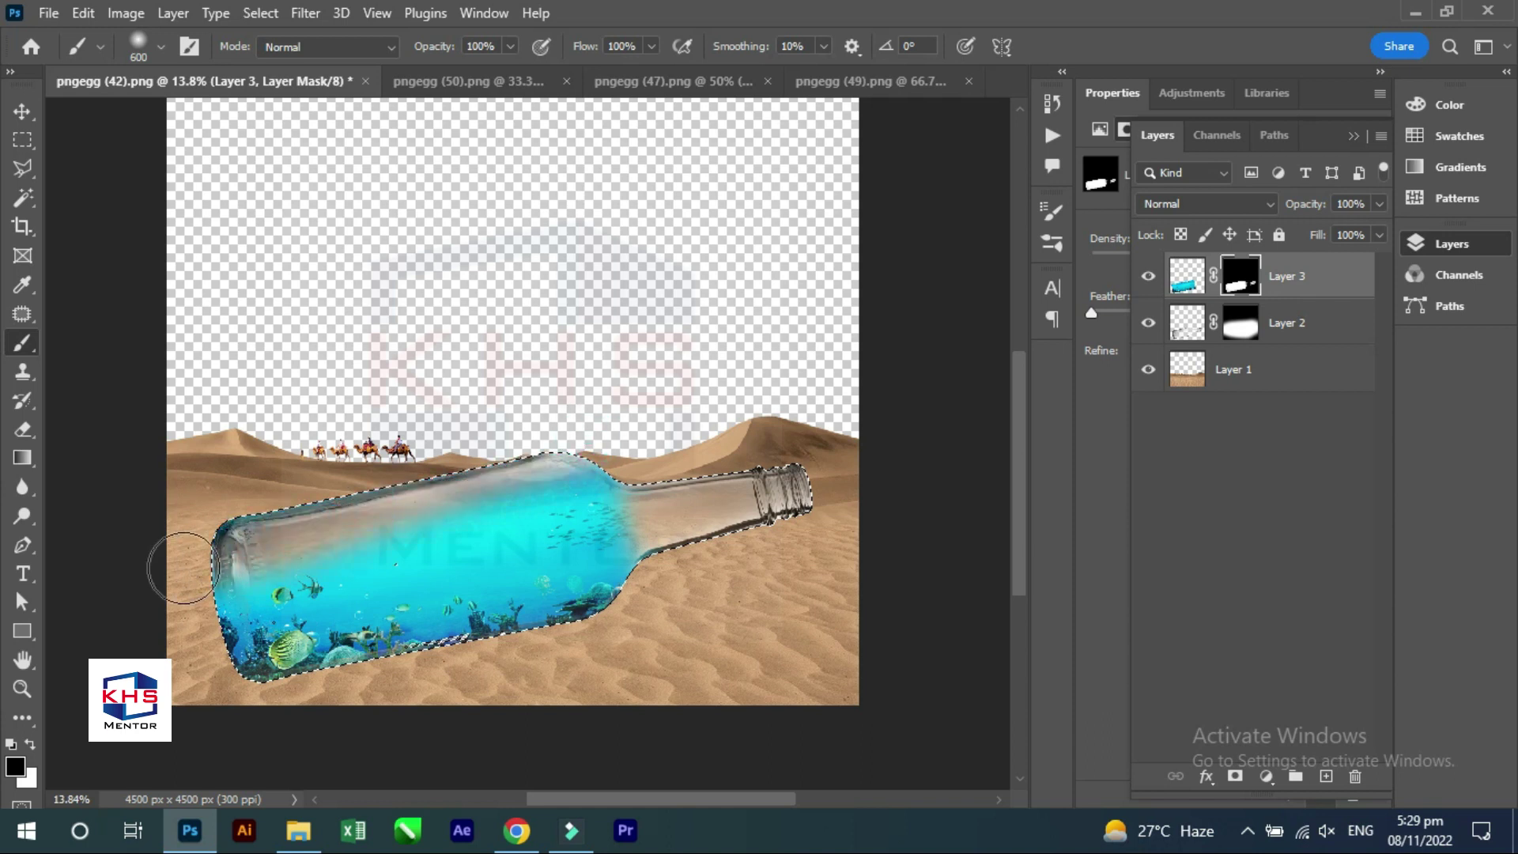
{"action": "left_click_drag", "start_coordinate": [495, 485], "coordinate": [751, 420]}
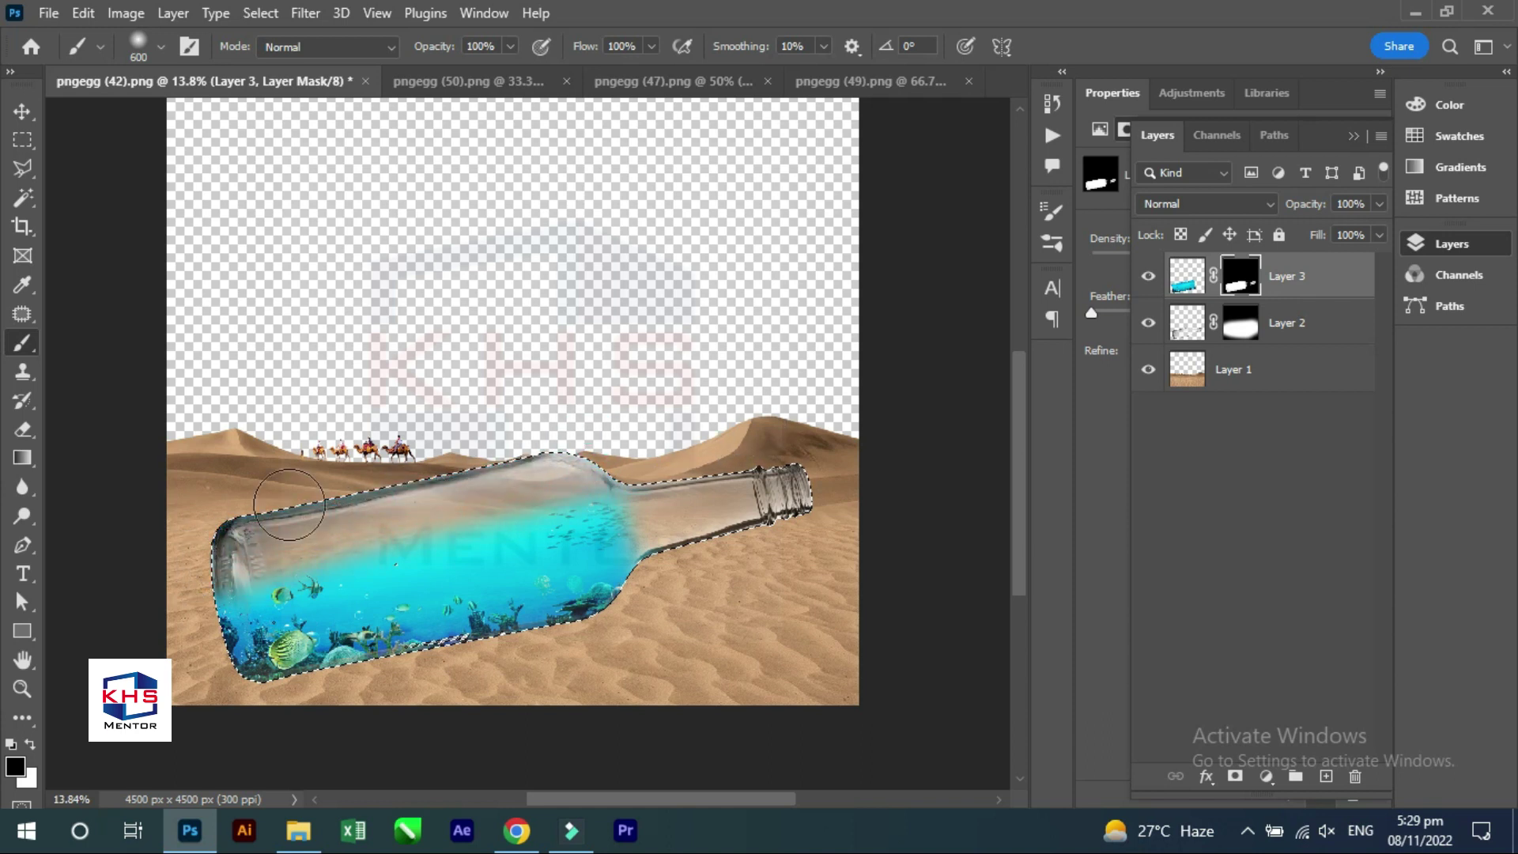
{"action": "left_click_drag", "start_coordinate": [627, 466], "coordinate": [481, 494]}
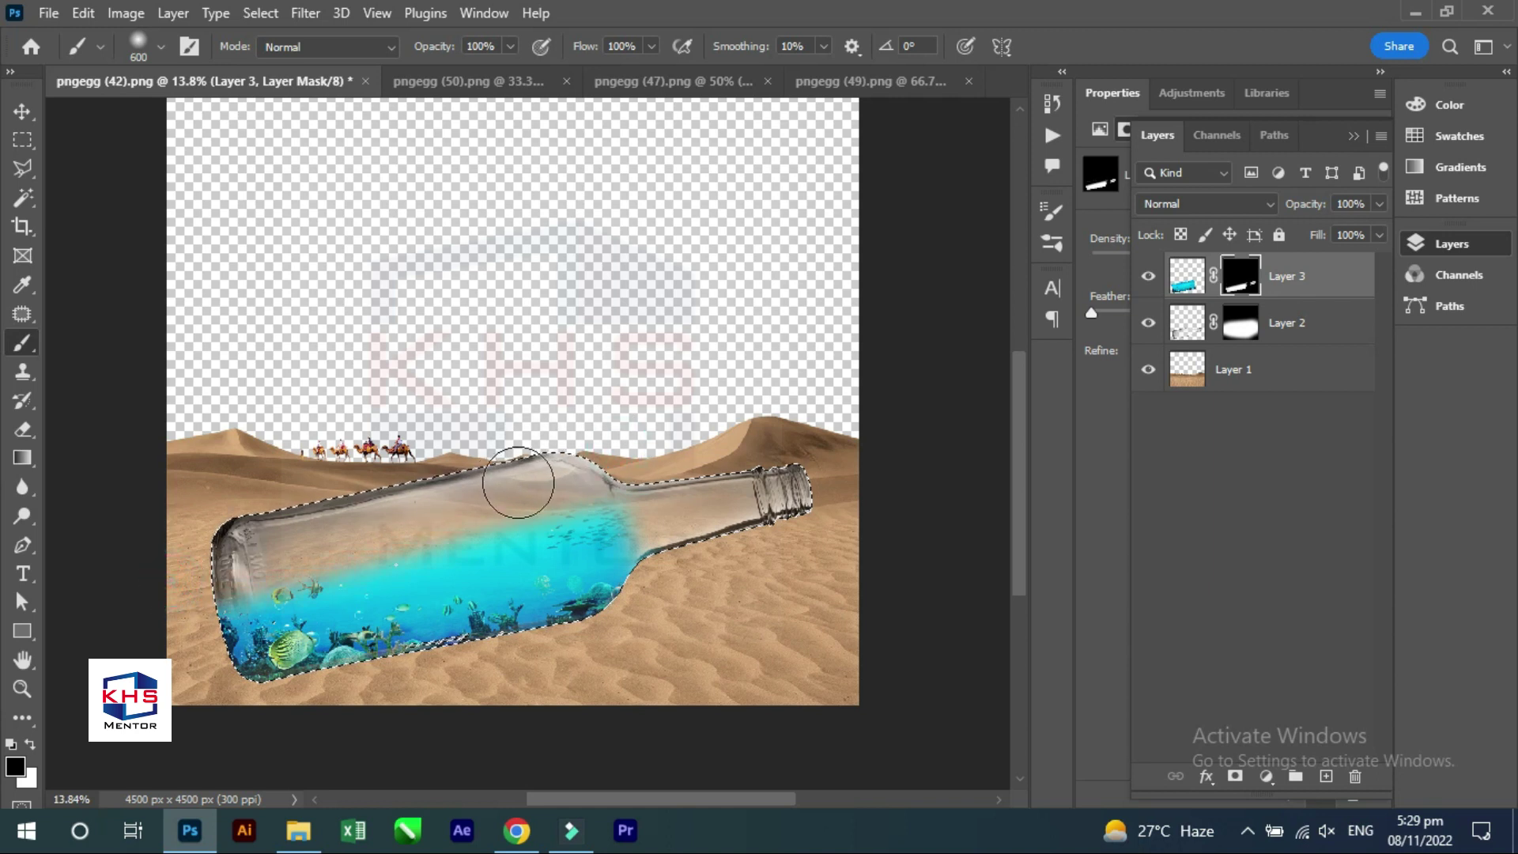
{"action": "mouse_move", "coordinate": [581, 468]}
{"action": "left_mouse_down"}
{"action": "mouse_move", "coordinate": [608, 465]}
{"action": "mouse_move", "coordinate": [457, 485]}
{"action": "left_mouse_up"}
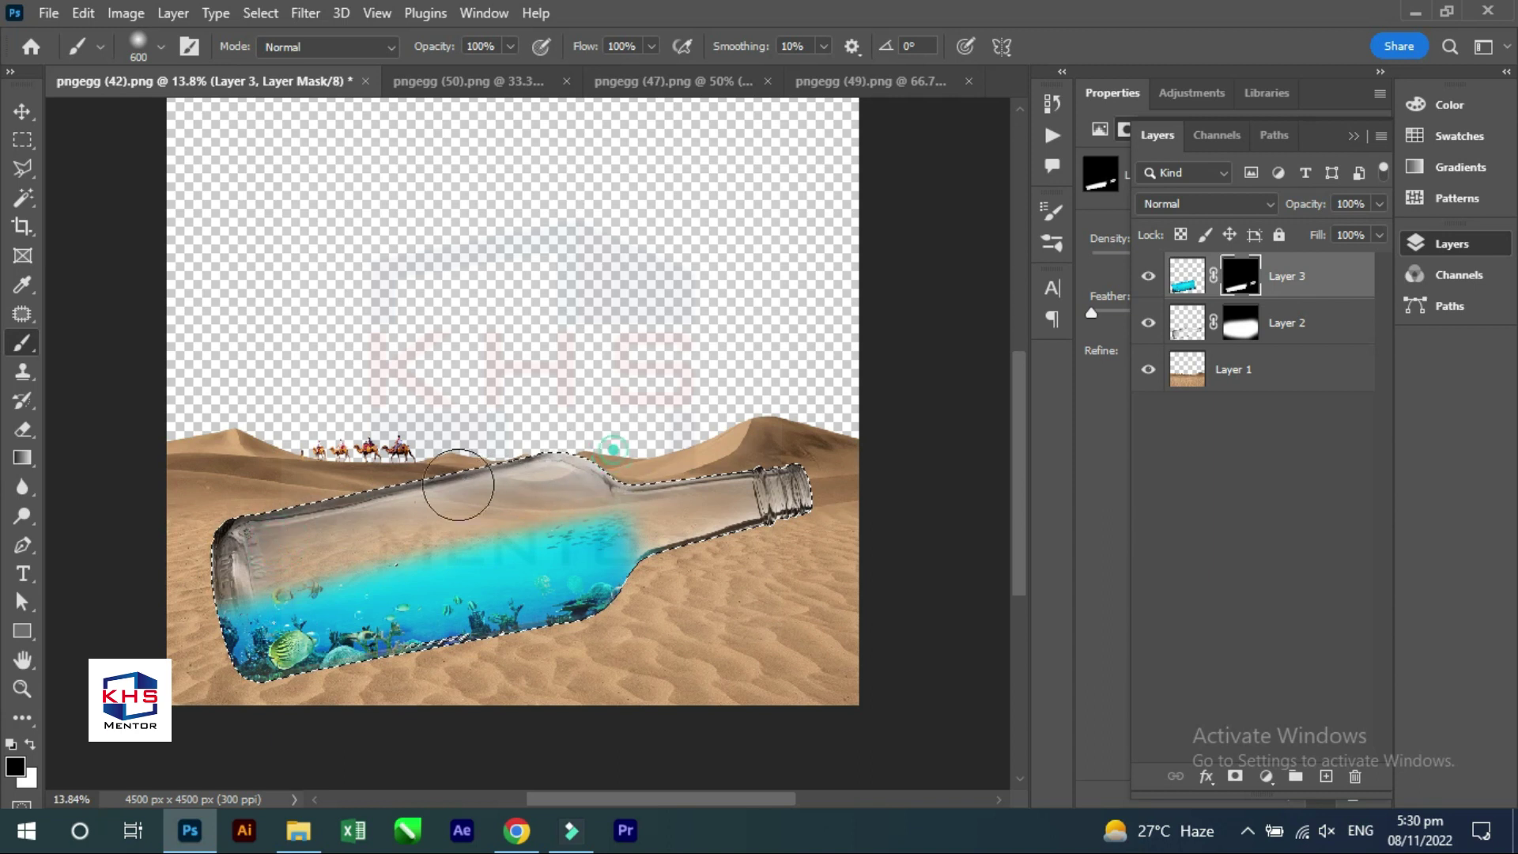
{"action": "key", "text": "v"}
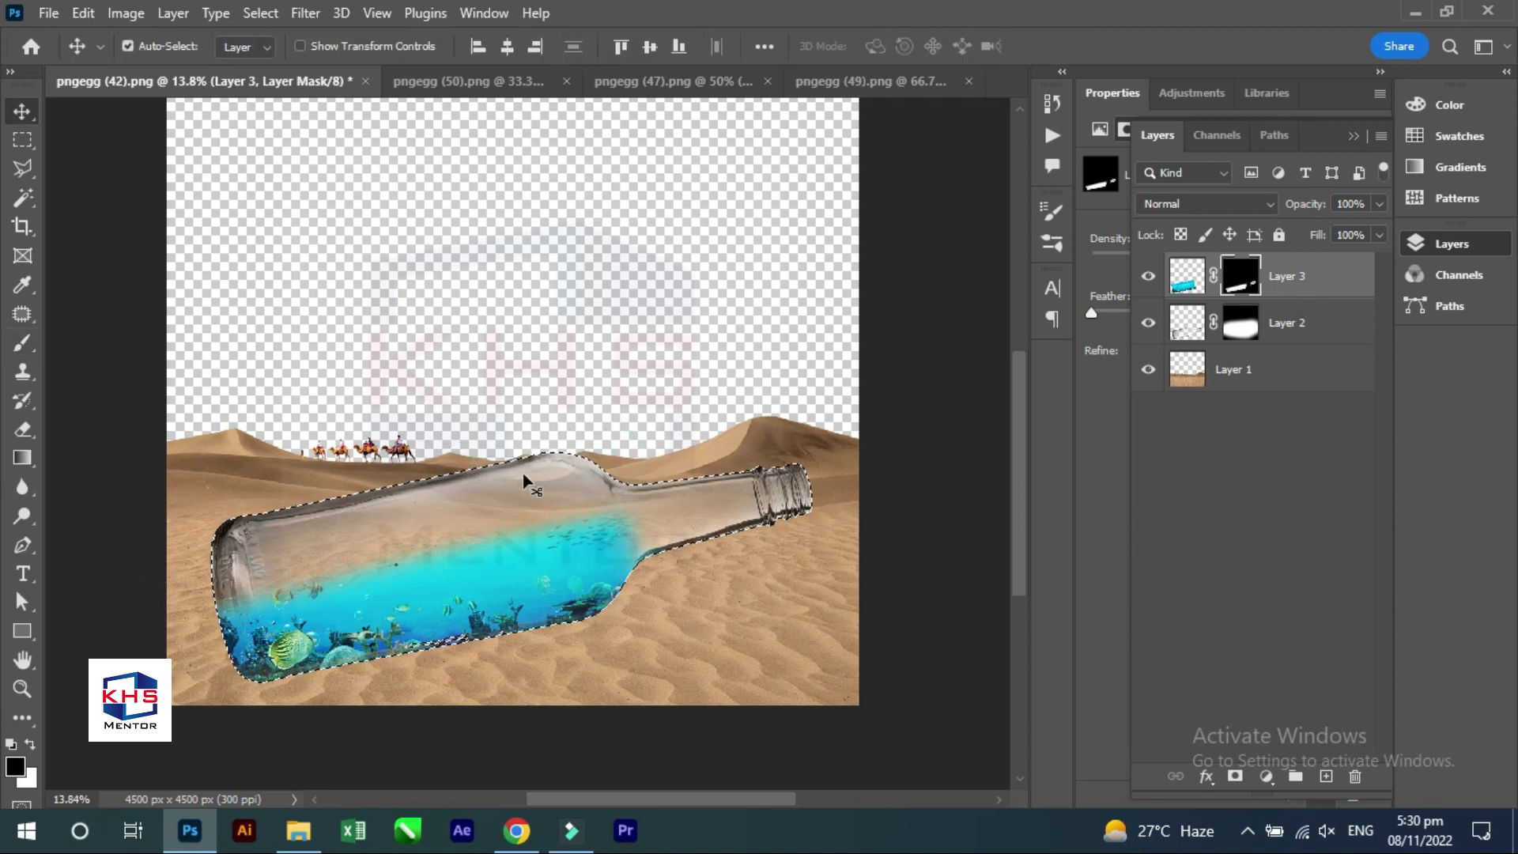
{"action": "key", "text": "ctrl+d"}
Close the underwater document and drag the ice image into the bottle as a new layer.
{"action": "left_click", "coordinate": [915, 453]}
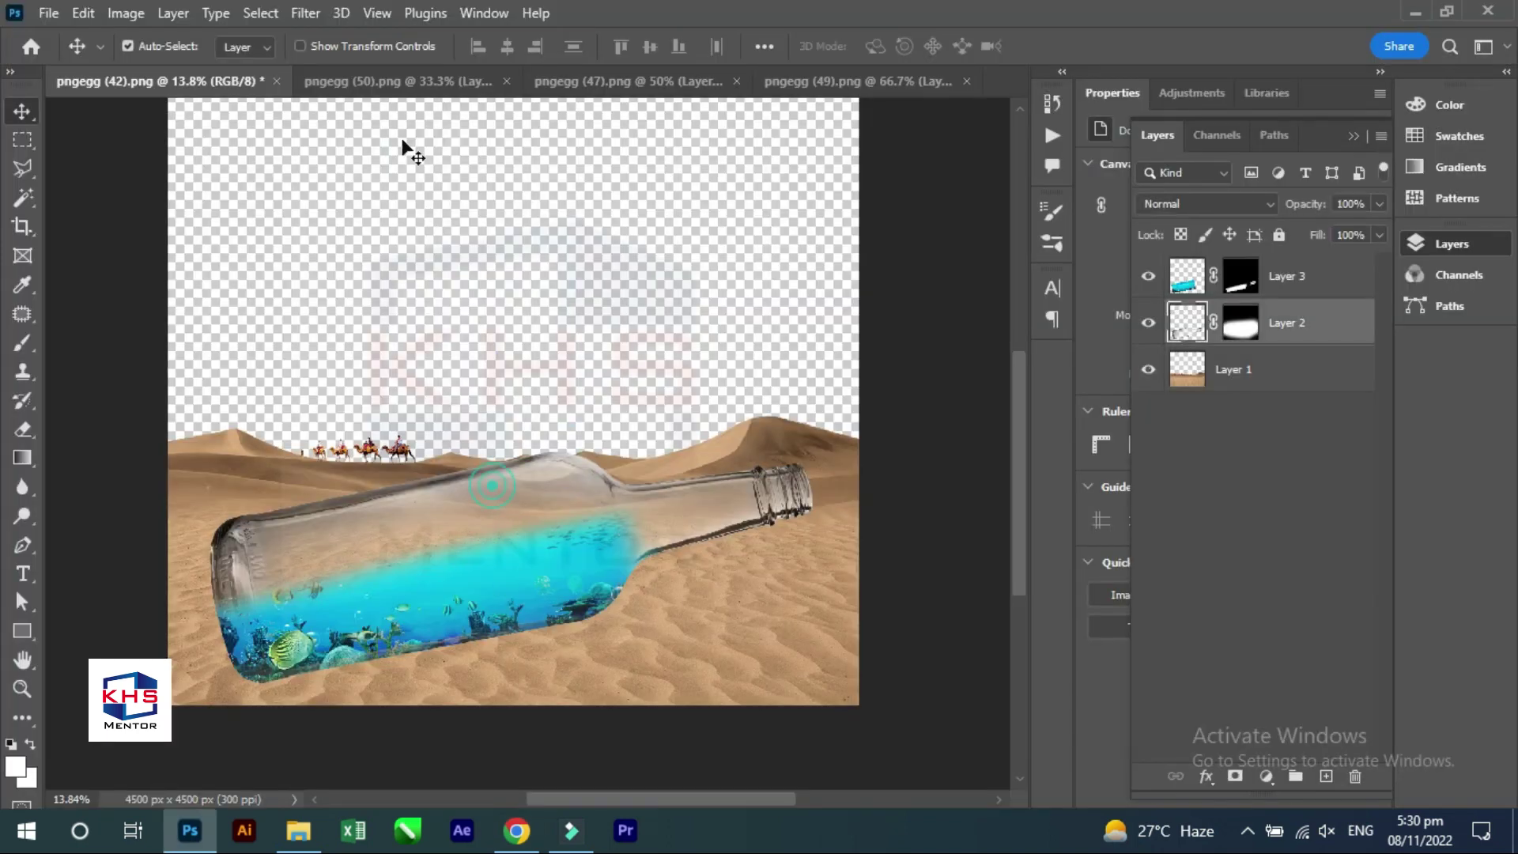
{"action": "left_click", "coordinate": [386, 84]}
{"action": "left_click", "coordinate": [537, 81]}
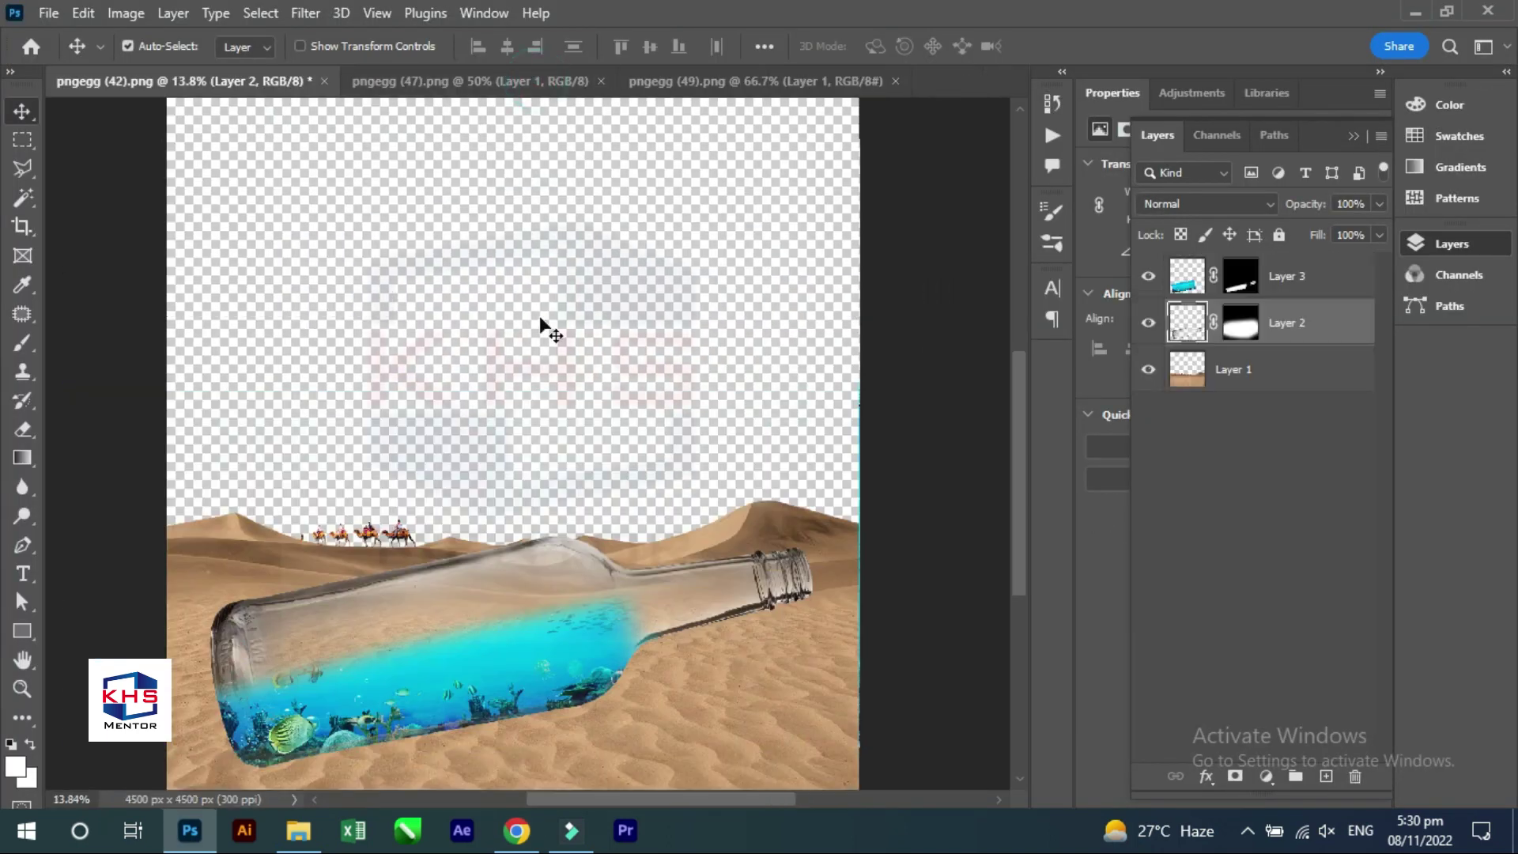
{"action": "left_click", "coordinate": [490, 76]}
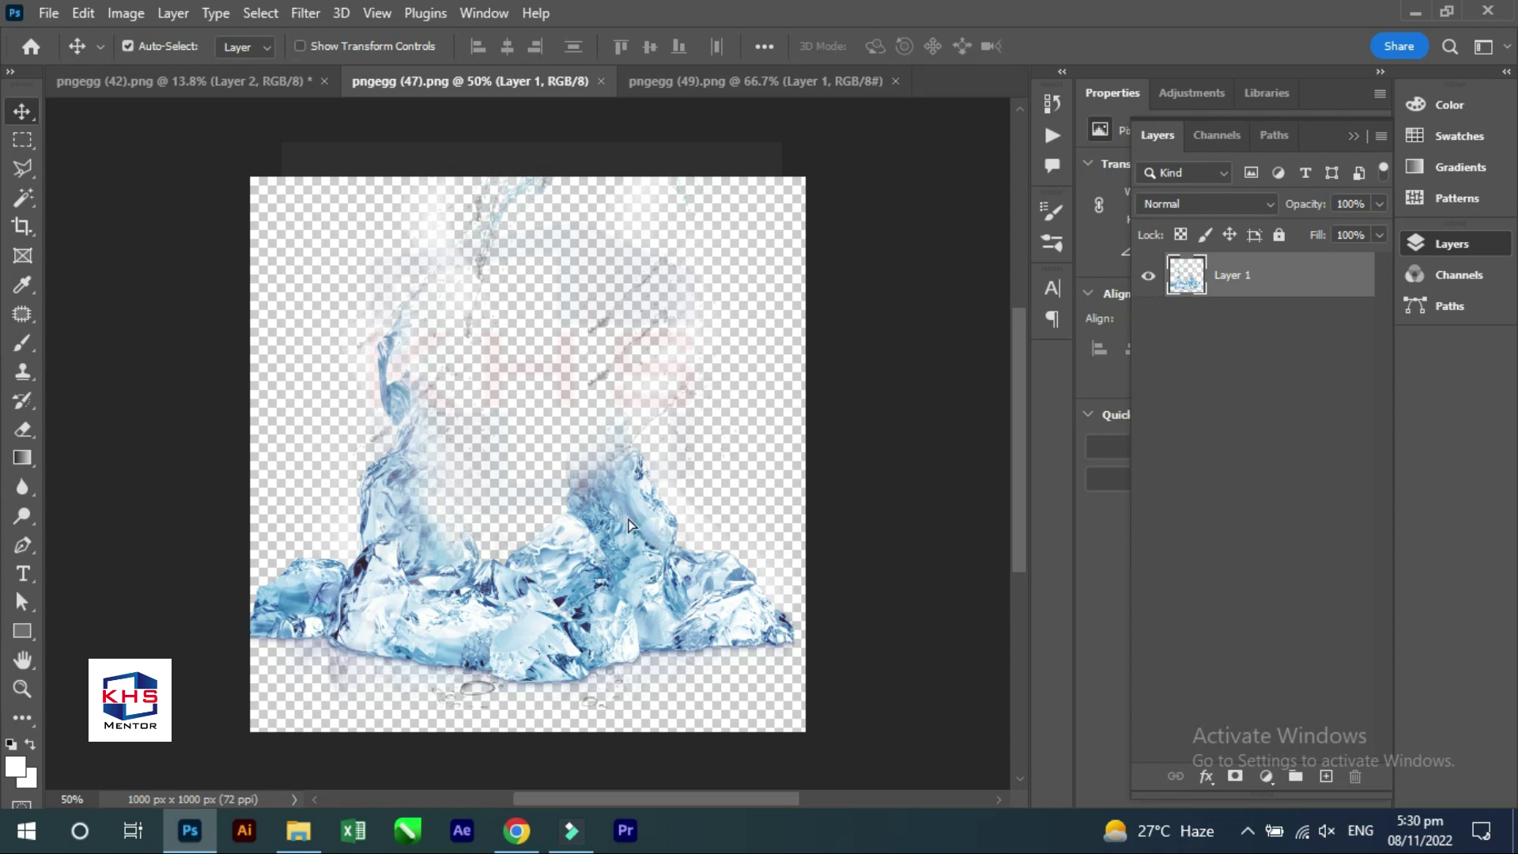
{"action": "left_click_drag", "start_coordinate": [629, 524], "coordinate": [523, 698]}
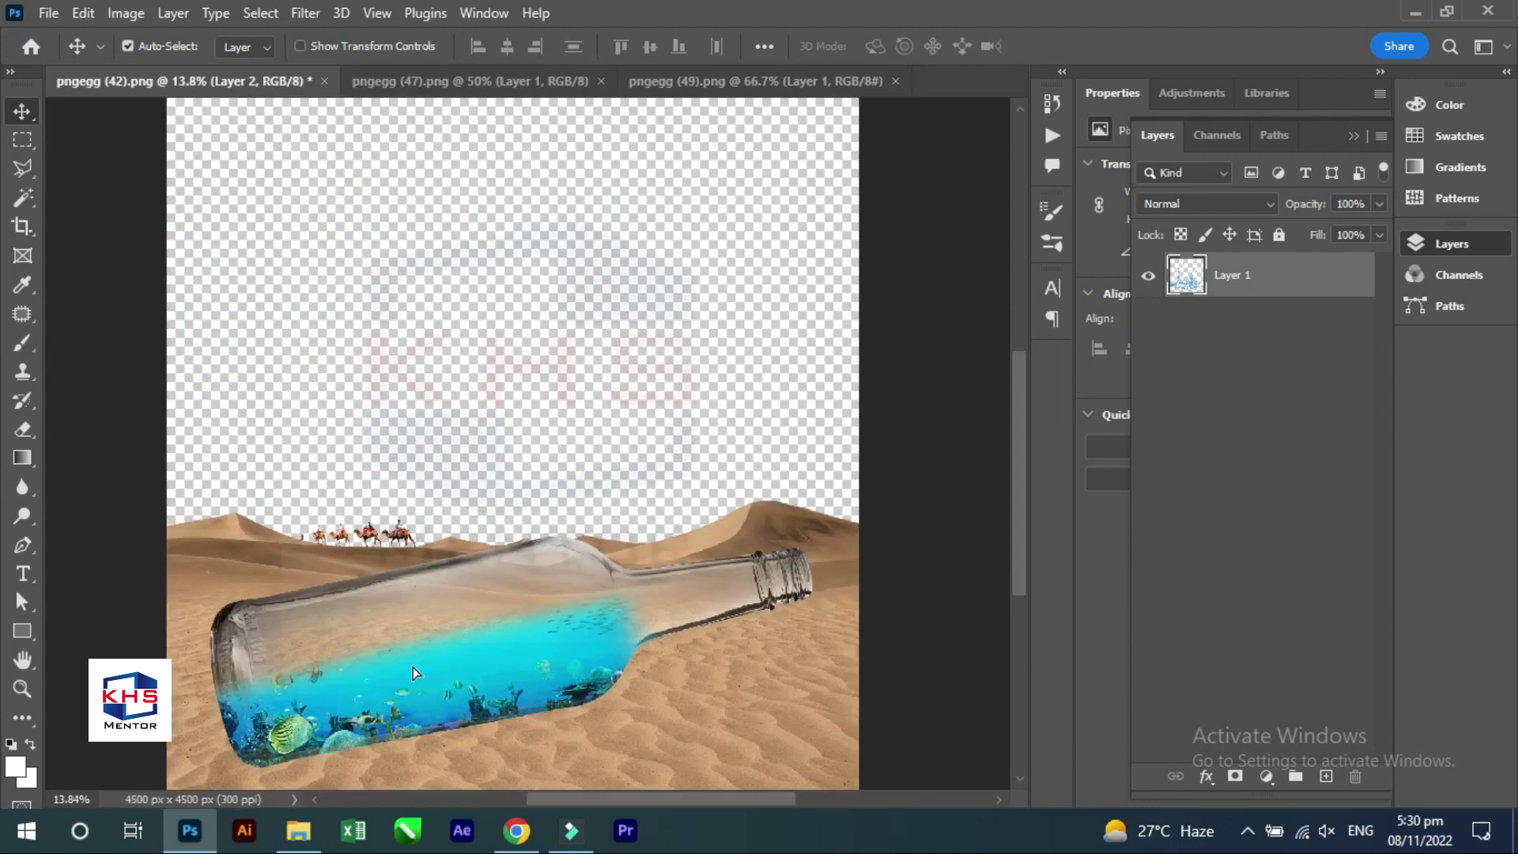
{"action": "left_click_drag", "start_coordinate": [412, 666], "coordinate": [445, 672]}
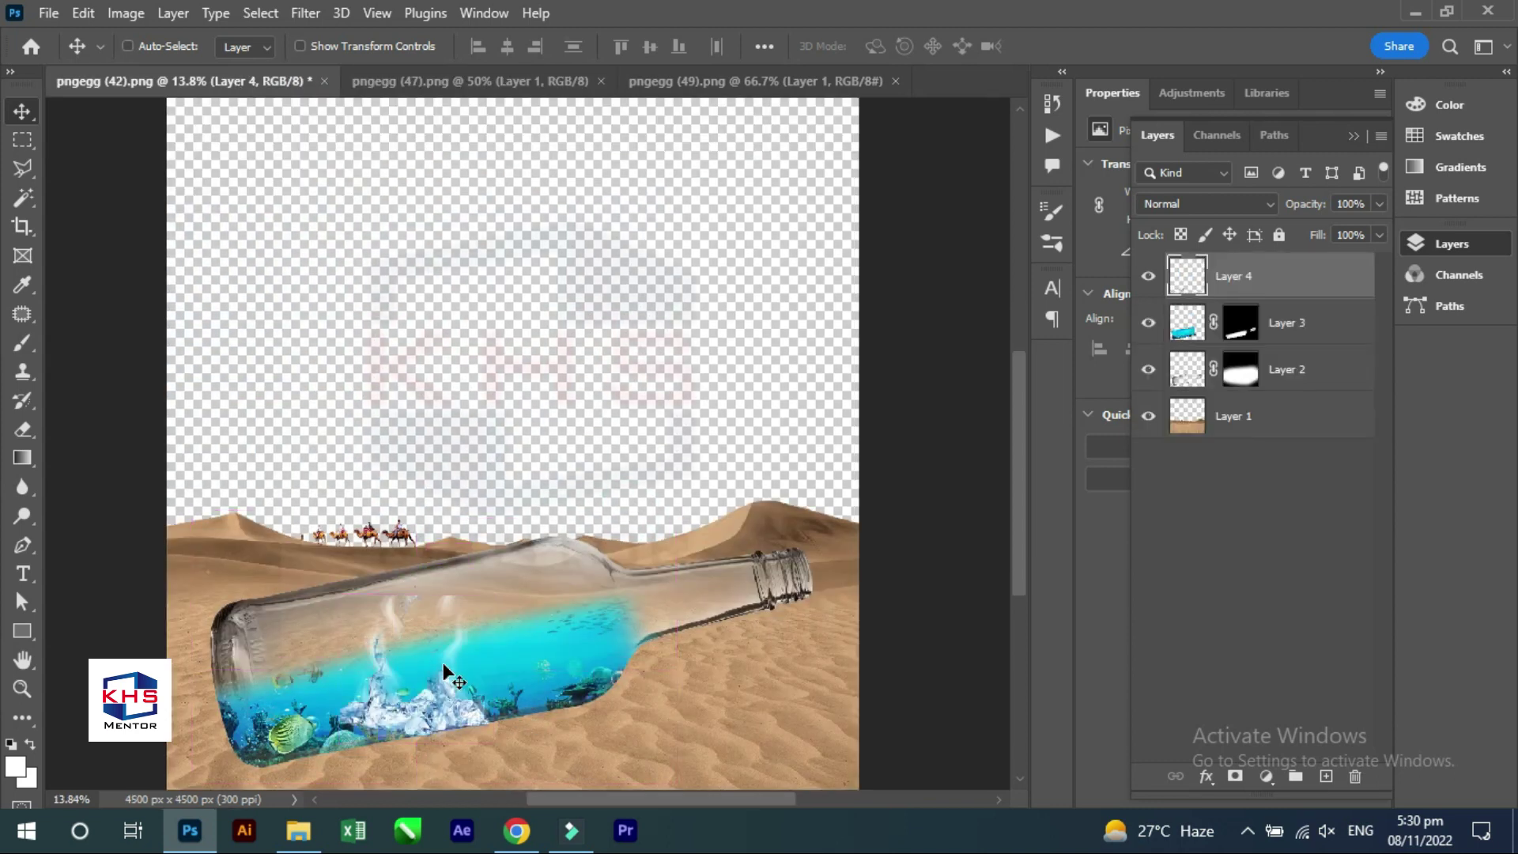
Shrink the ice to about 60%, tilt it about -15° and move it into the bottle's left end.
{"action": "key", "text": "ctrl+t"}
{"action": "left_click_drag", "start_coordinate": [534, 584], "coordinate": [483, 568]}
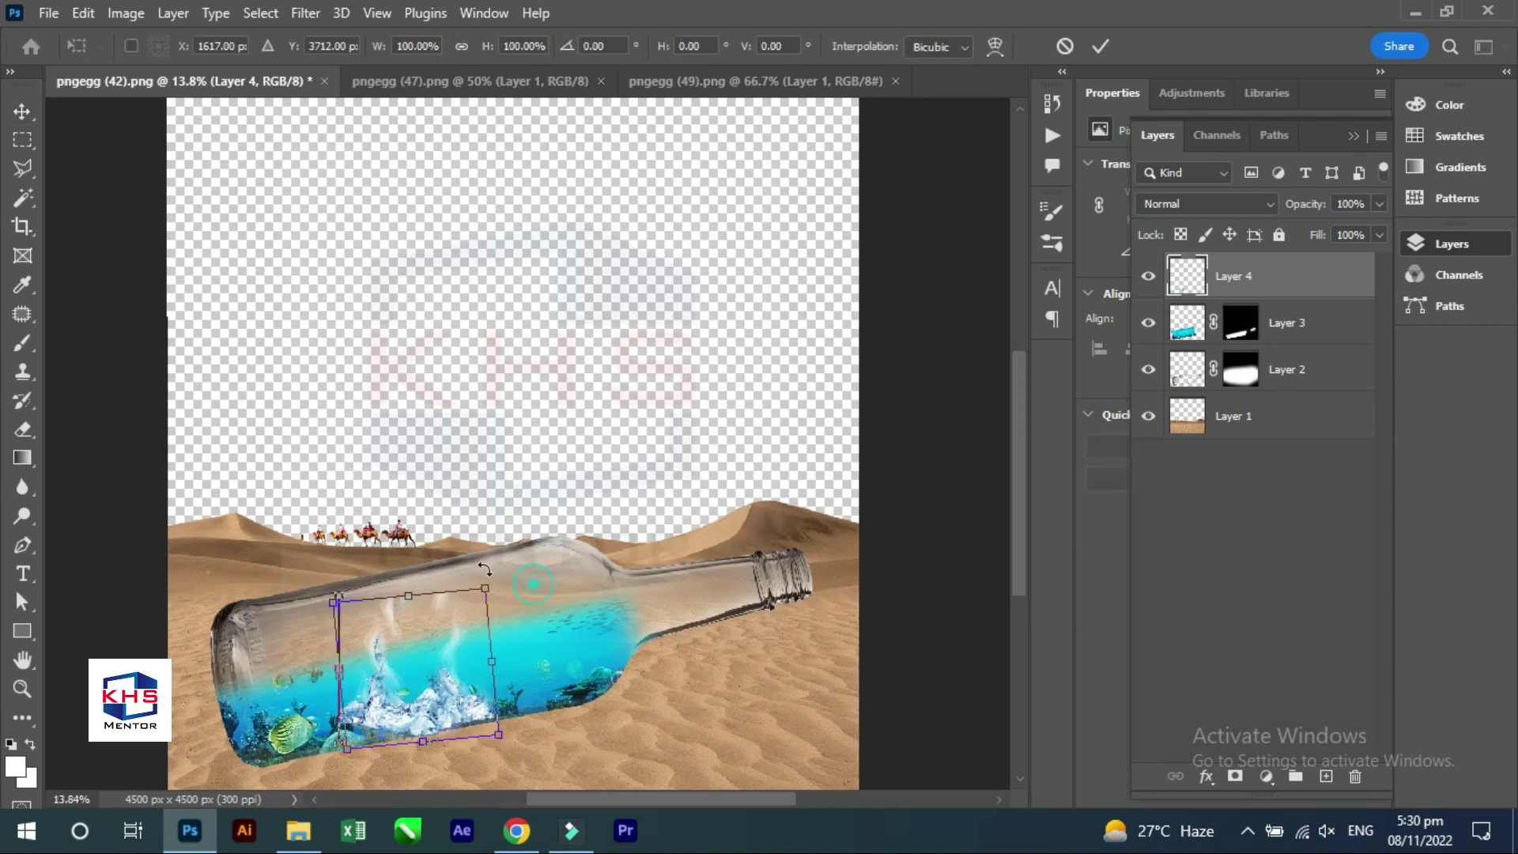
{"action": "left_click_drag", "start_coordinate": [433, 706], "coordinate": [328, 681]}
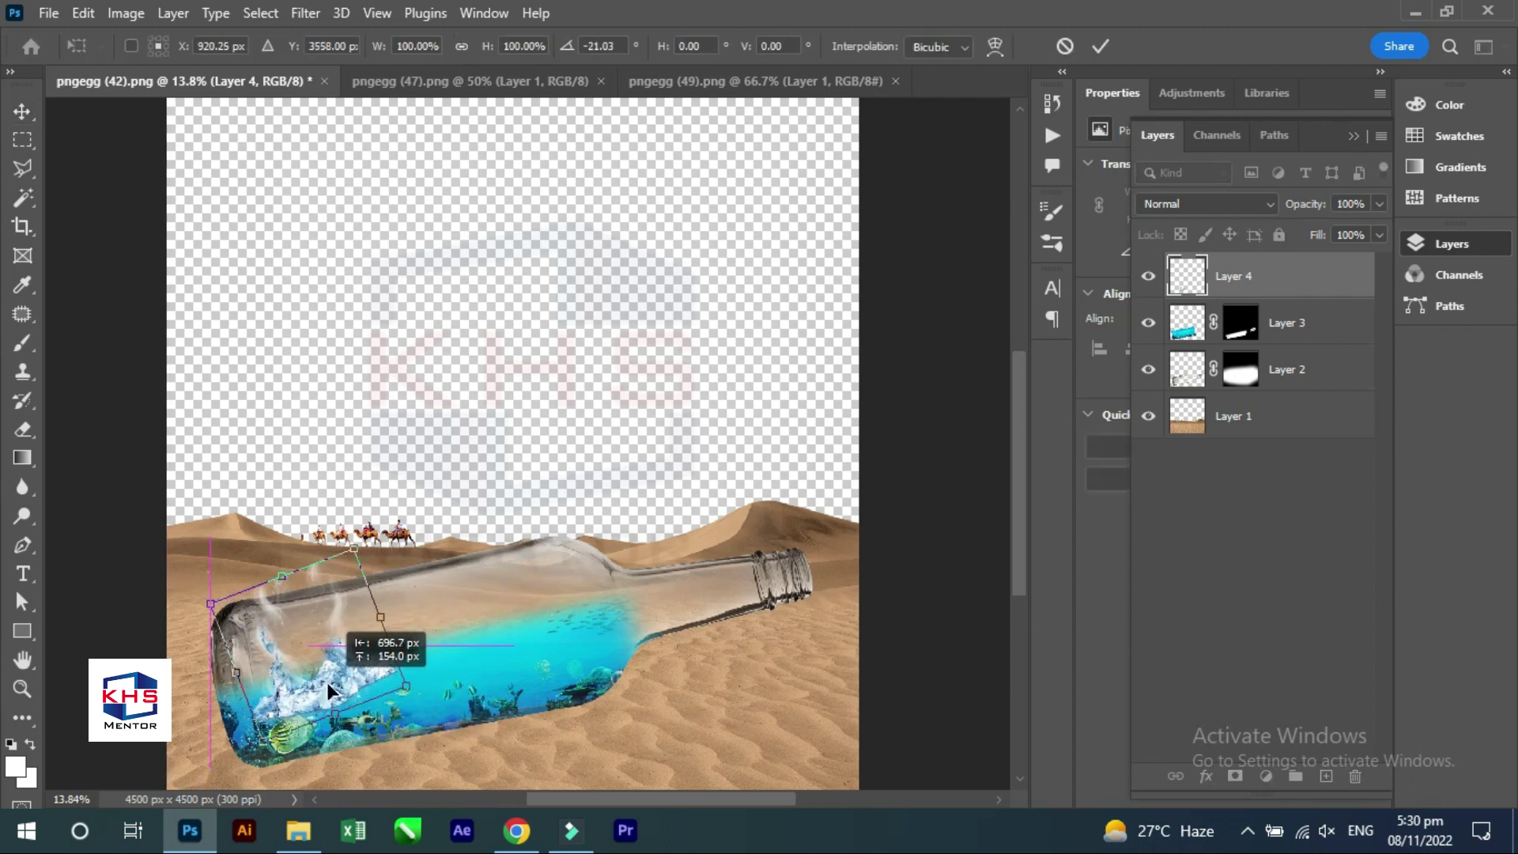
{"action": "left_click_drag", "start_coordinate": [360, 553], "coordinate": [345, 585]}
{"action": "scroll", "coordinate": [316, 672], "scroll_direction": "up", "scroll_amount": 3}
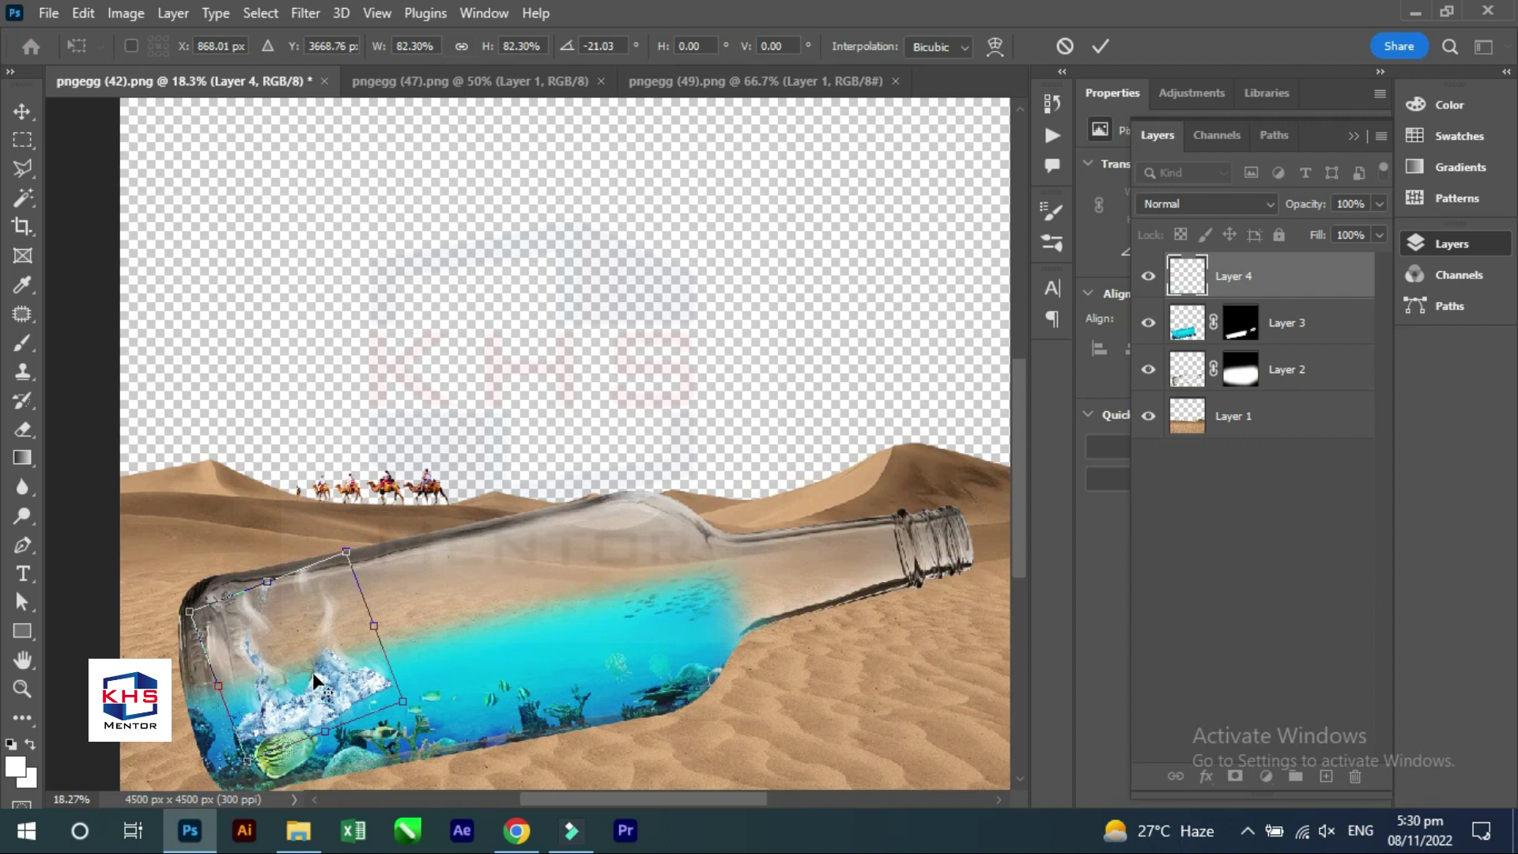
{"action": "left_click_drag", "start_coordinate": [345, 491], "coordinate": [438, 427]}
{"action": "mouse_move", "coordinate": [479, 373]}
{"action": "left_mouse_down"}
{"action": "mouse_move", "coordinate": [496, 408]}
{"action": "mouse_move", "coordinate": [432, 466]}
{"action": "left_mouse_up"}
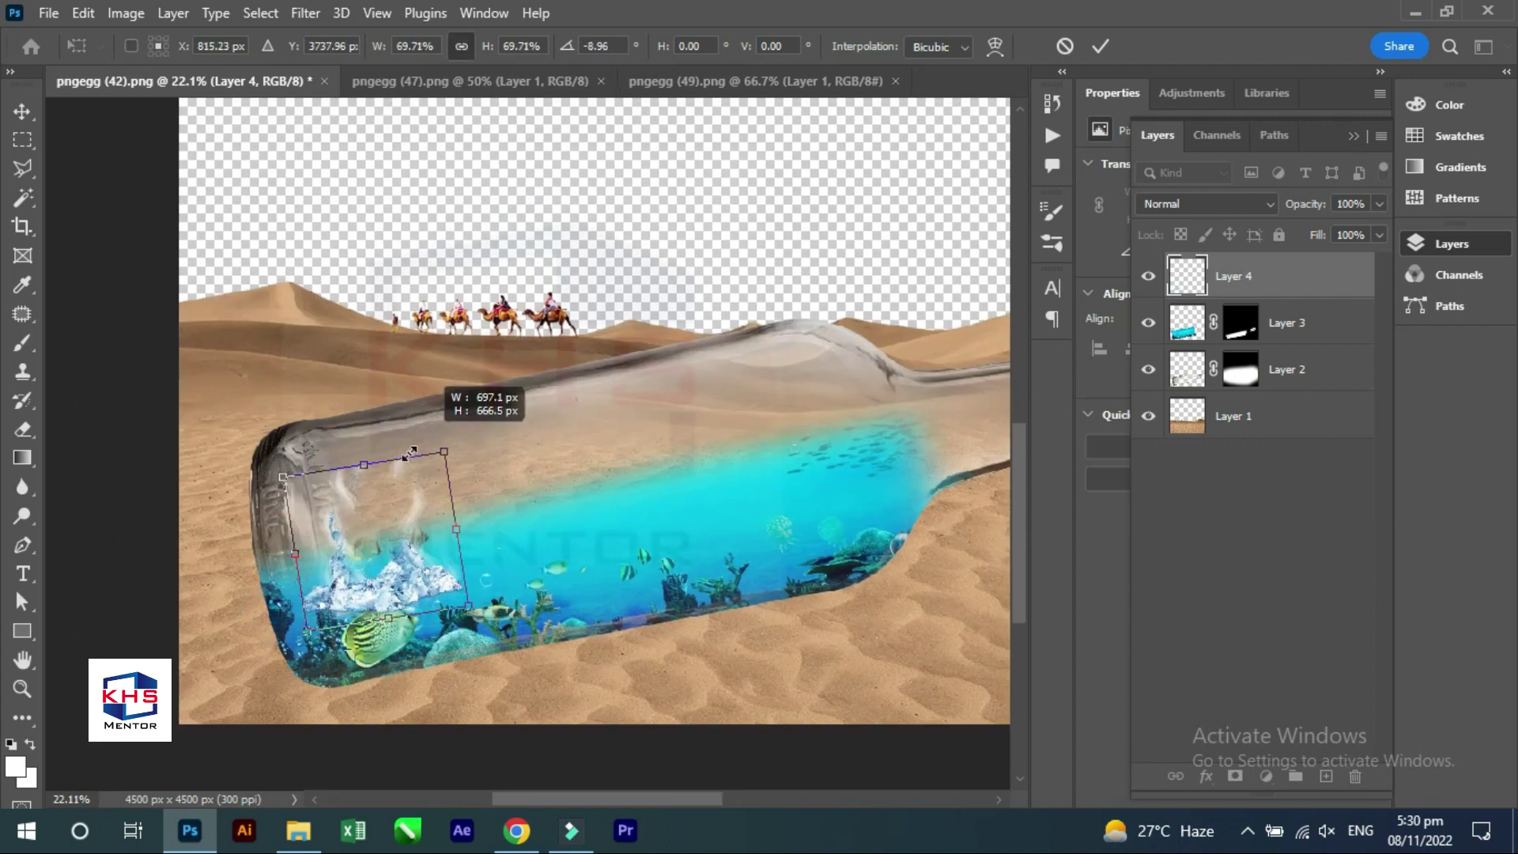
{"action": "left_click_drag", "start_coordinate": [387, 576], "coordinate": [349, 532]}
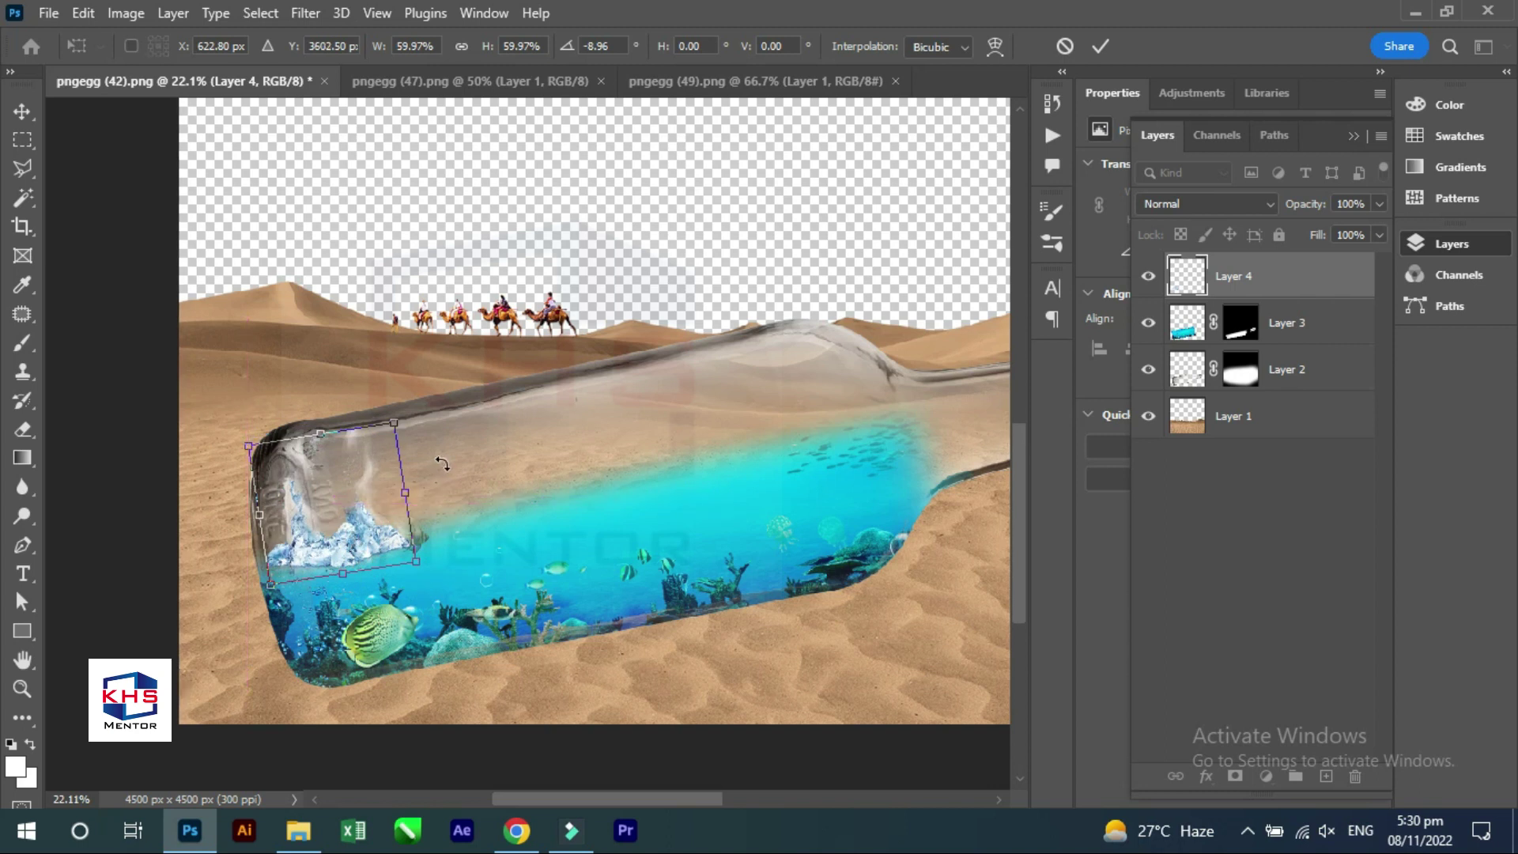
{"action": "left_click_drag", "start_coordinate": [437, 409], "coordinate": [425, 401]}
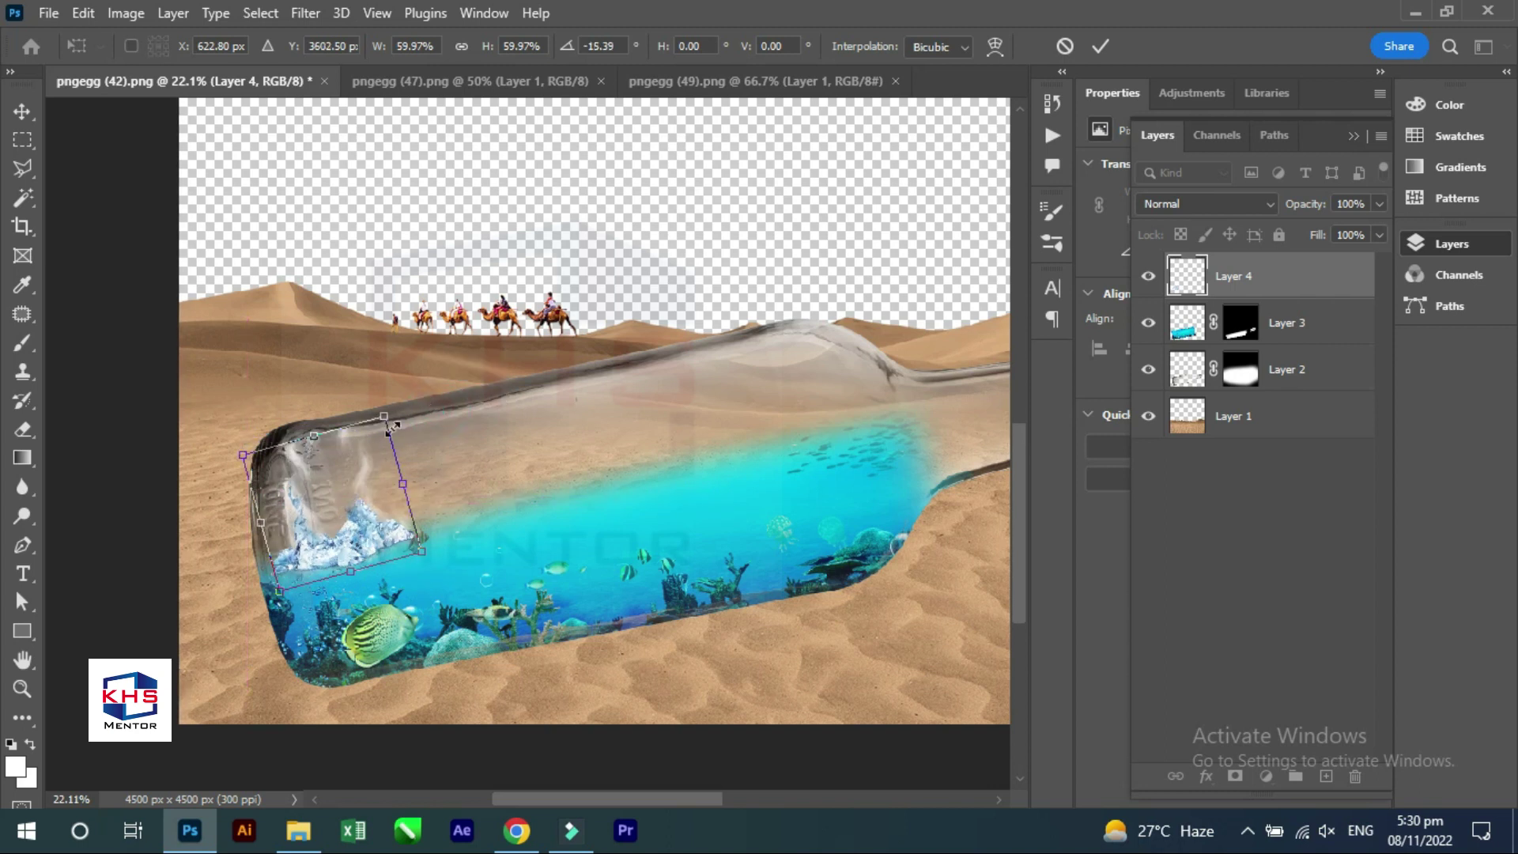
{"action": "key", "text": "Return"}
Widen the ice image to 146% and tilt it to about -6.5°.
{"action": "scroll", "coordinate": [393, 494], "scroll_direction": "up", "scroll_amount": 2}
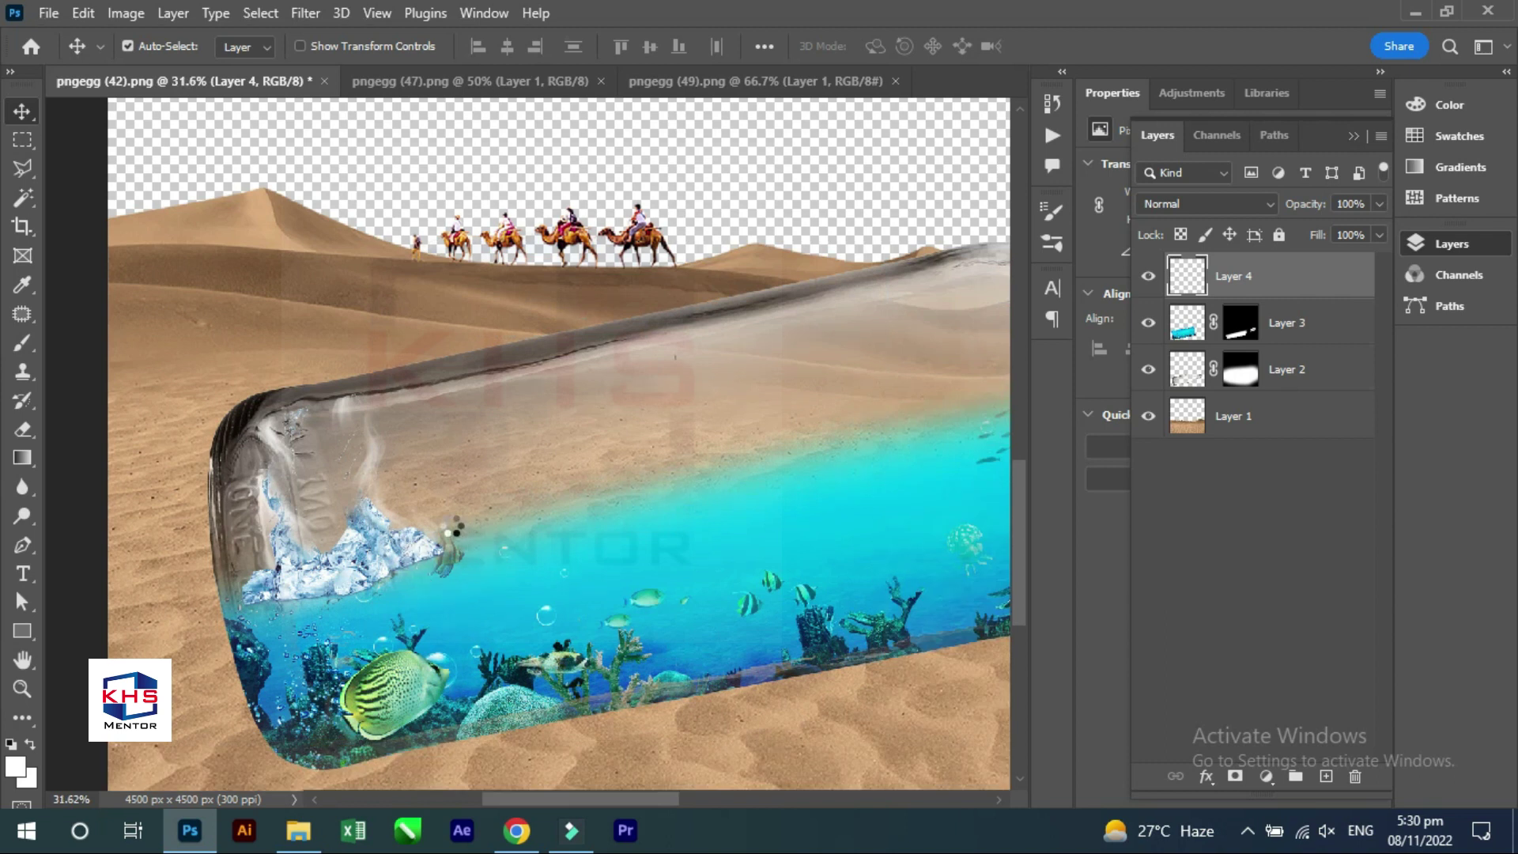
{"action": "key", "text": "ctrl+t"}
{"action": "left_click_drag", "start_coordinate": [451, 506], "coordinate": [562, 457]}
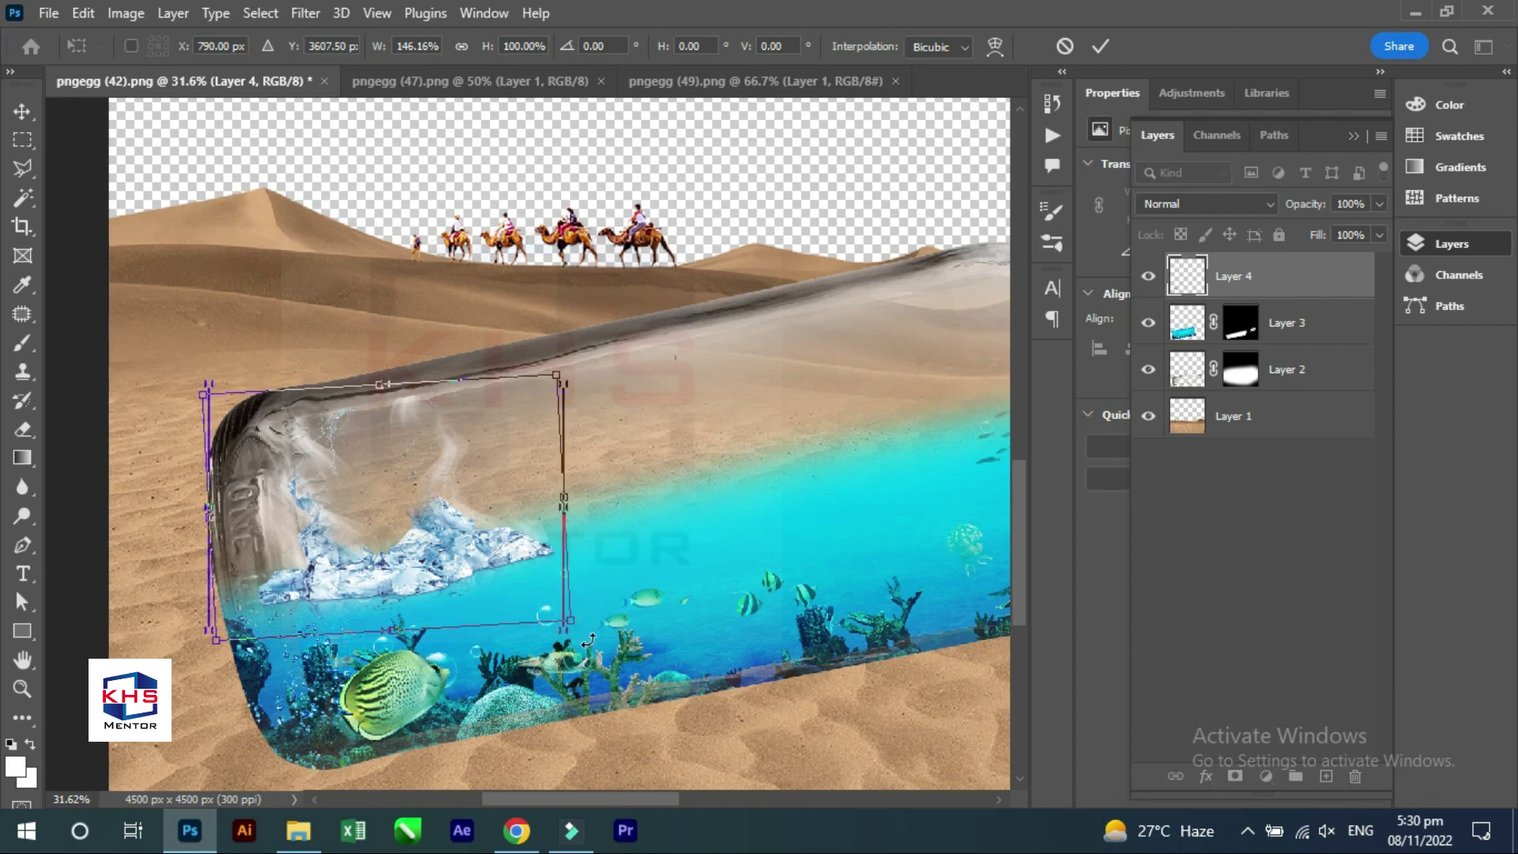
{"action": "left_click_drag", "start_coordinate": [581, 640], "coordinate": [616, 609]}
{"action": "left_click_drag", "start_coordinate": [519, 588], "coordinate": [461, 548]}
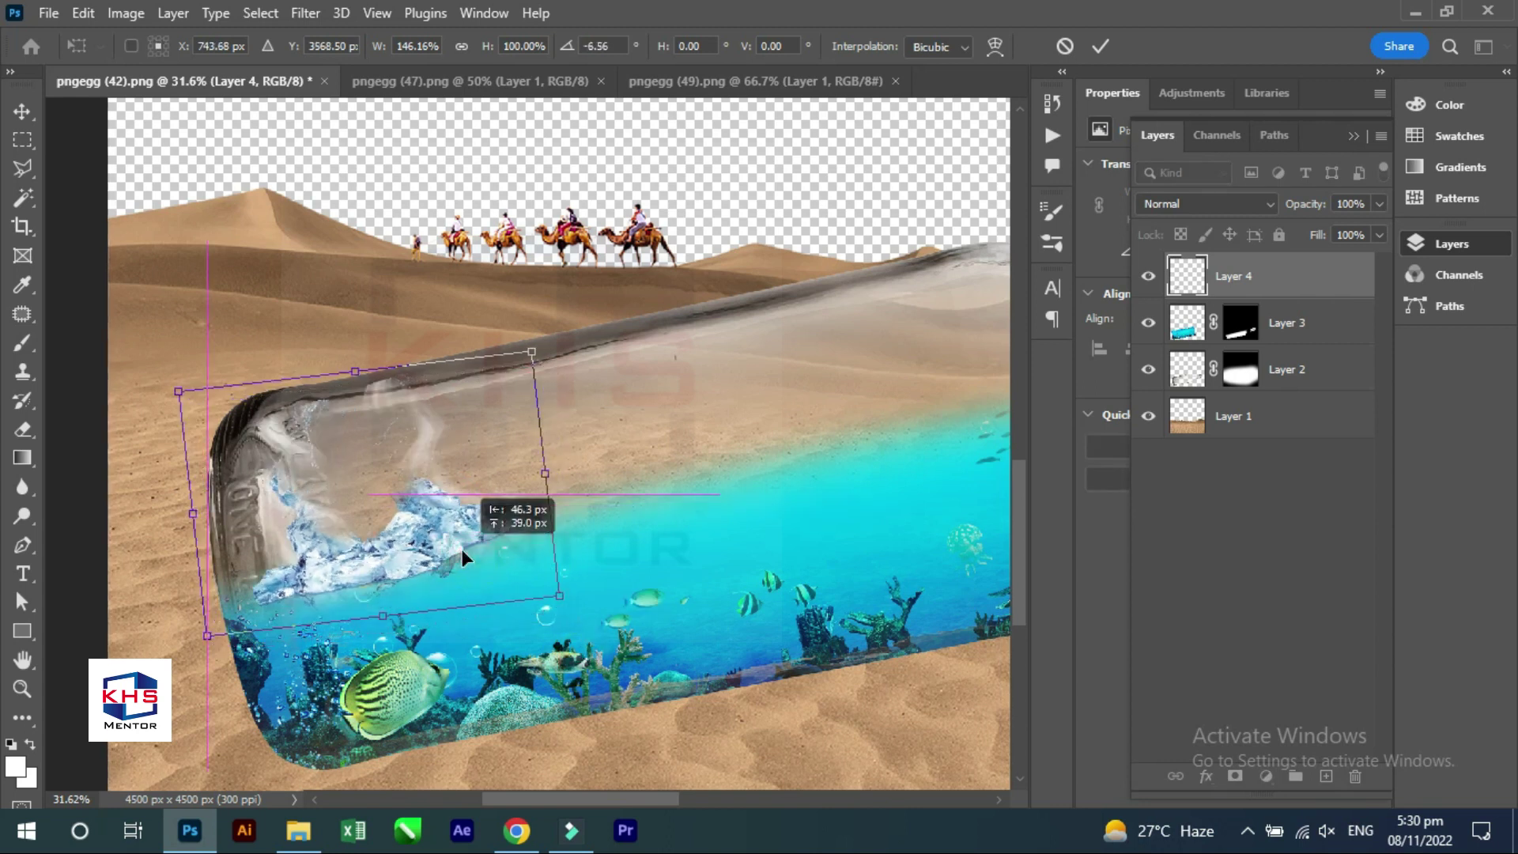
{"action": "key", "text": "Return"}
Erase stray ice along the bottle's upper and lower-left edges, then fit the image on screen.
{"action": "key", "text": "t"}
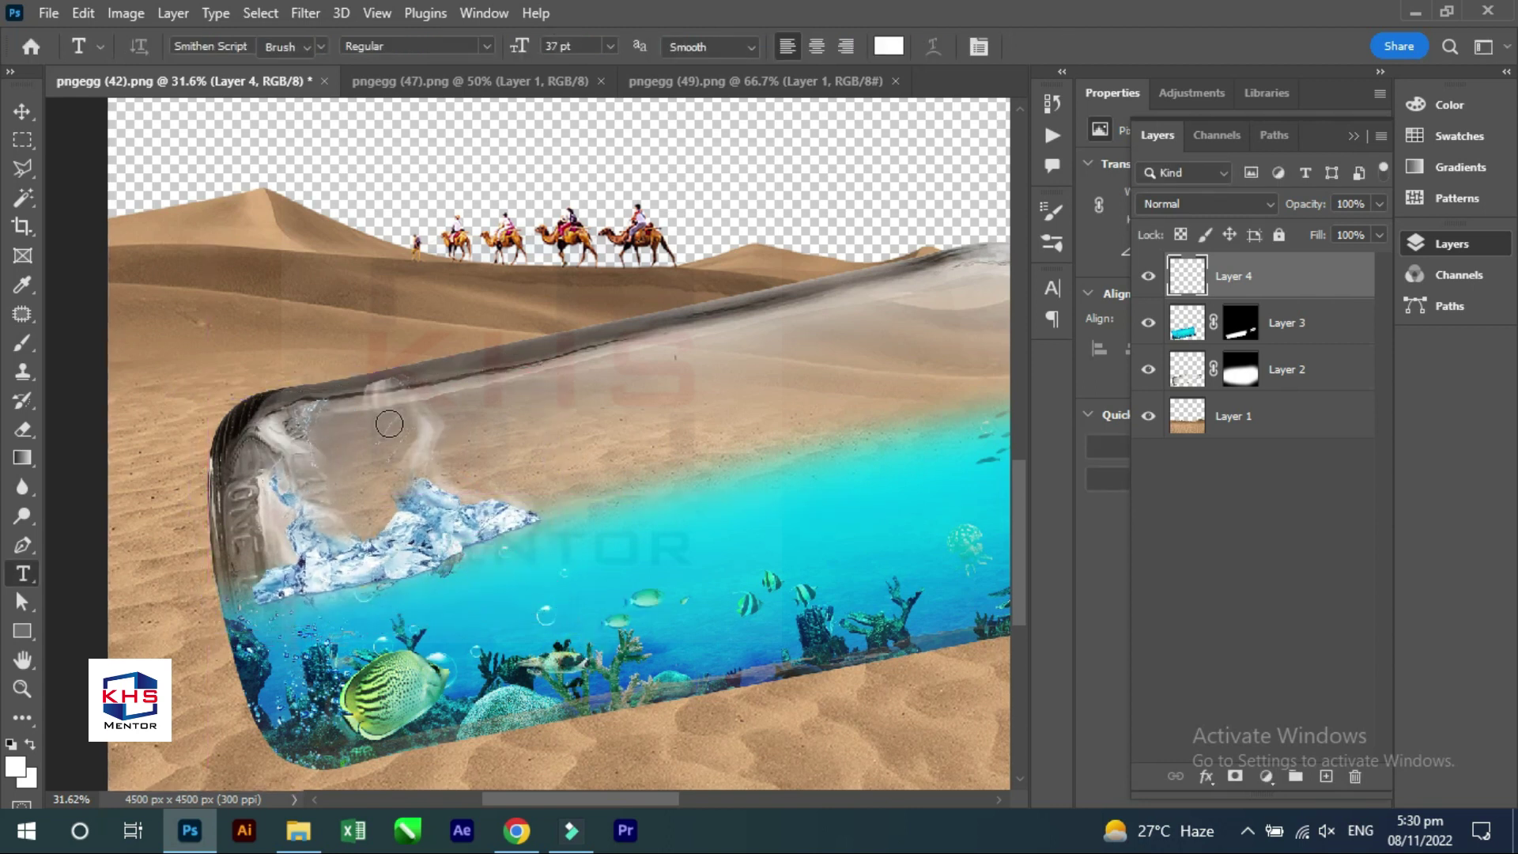
{"action": "key", "text": "e"}
{"action": "mouse_move", "coordinate": [394, 403]}
{"action": "left_mouse_down"}
{"action": "mouse_move", "coordinate": [265, 404]}
{"action": "mouse_move", "coordinate": [393, 386]}
{"action": "left_mouse_up"}
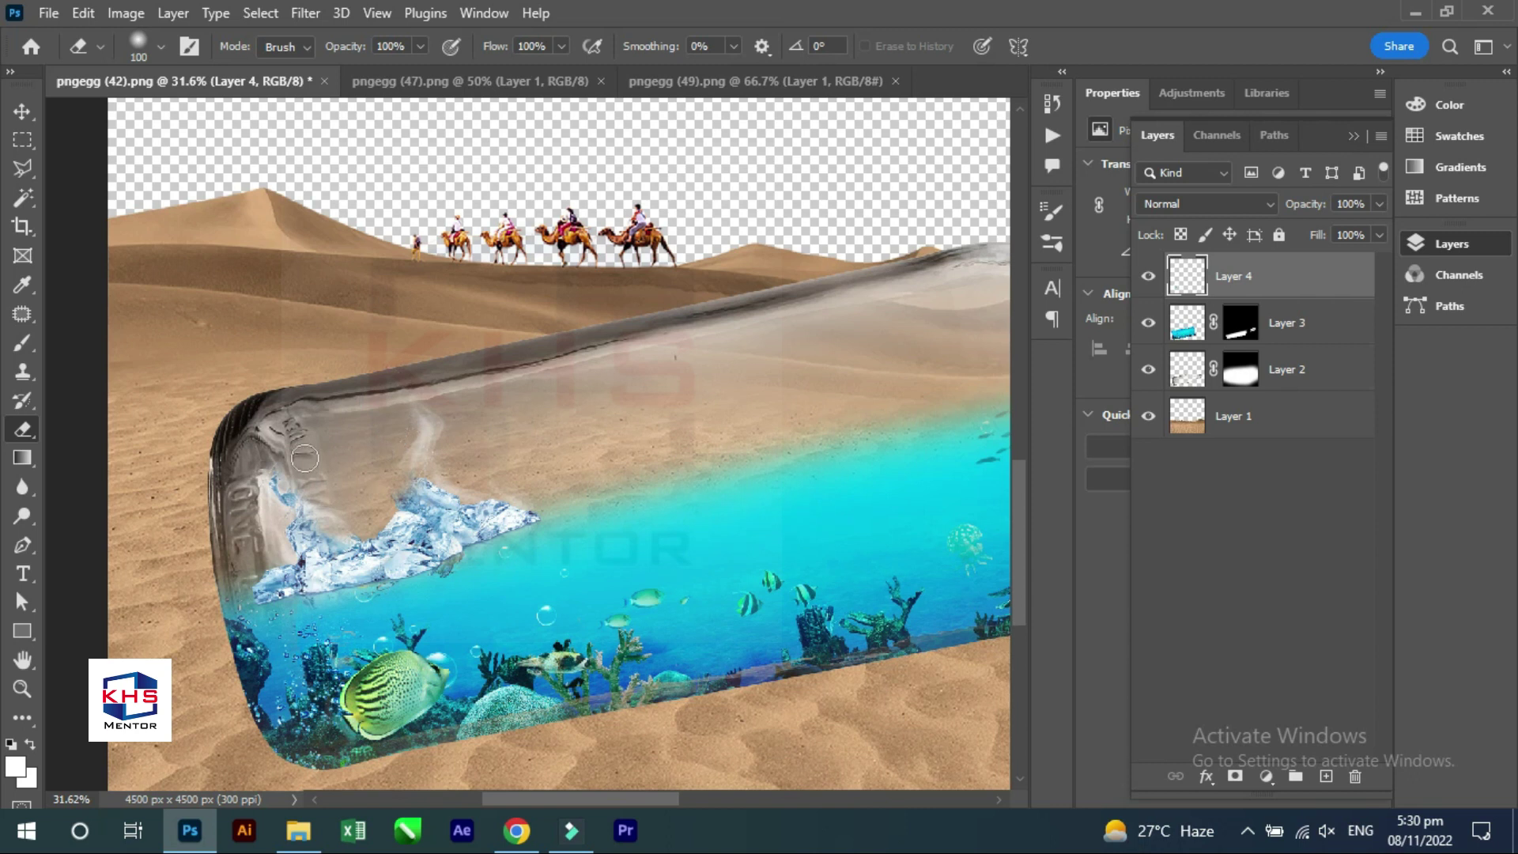
{"action": "left_click_drag", "start_coordinate": [224, 555], "coordinate": [253, 545]}
{"action": "key", "text": "ctrl+0"}
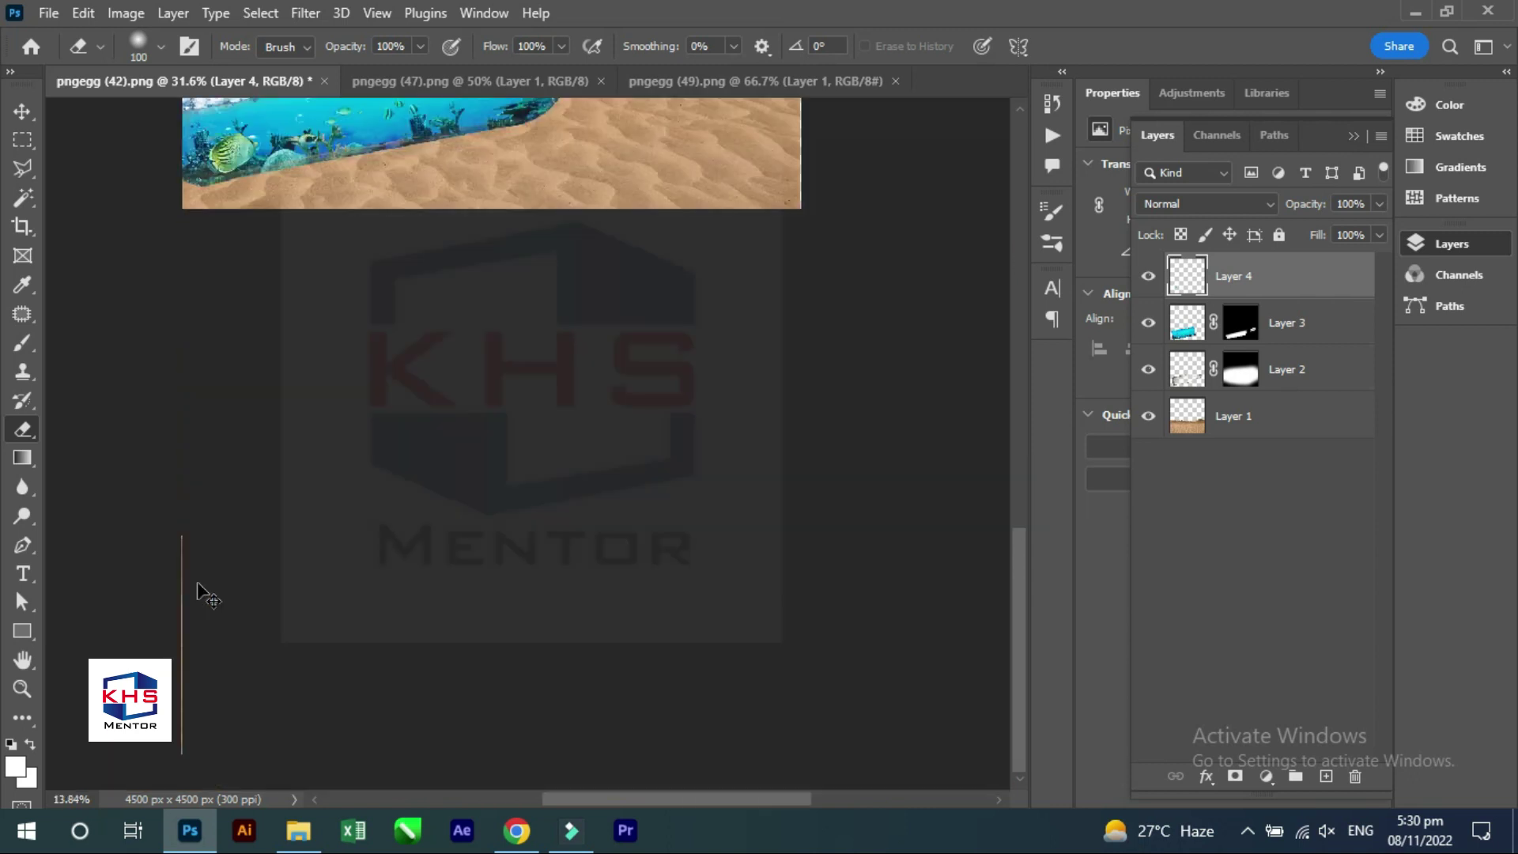
Close the pngegg (47).png ice document.
{"action": "key", "text": "v"}
{"action": "left_click", "coordinate": [119, 399]}
{"action": "key", "text": "alt+Tab"}
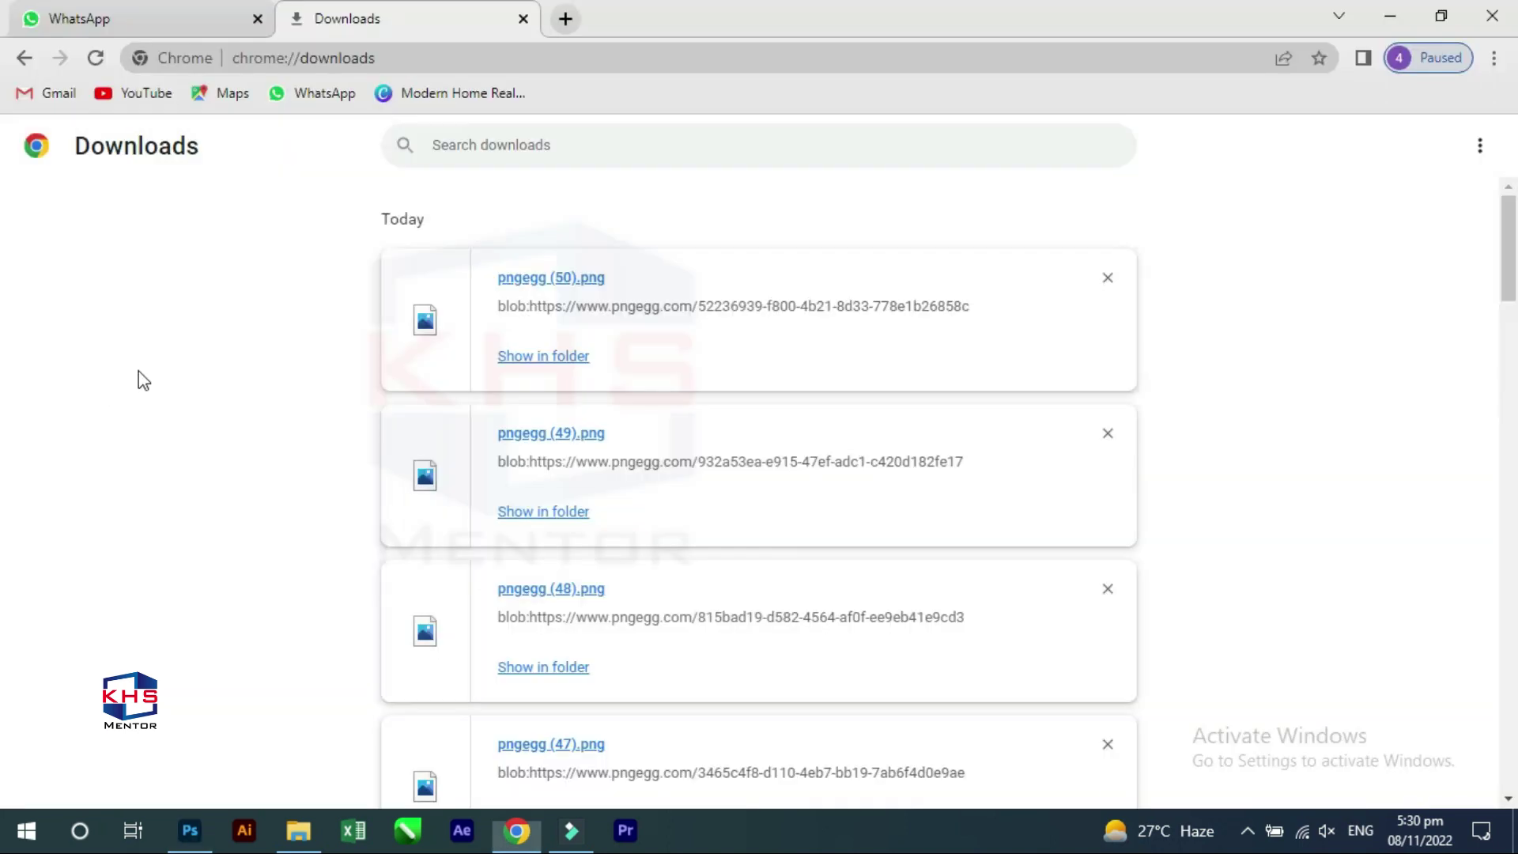
{"action": "key", "text": "alt+Tab"}
{"action": "left_click", "coordinate": [554, 81]}
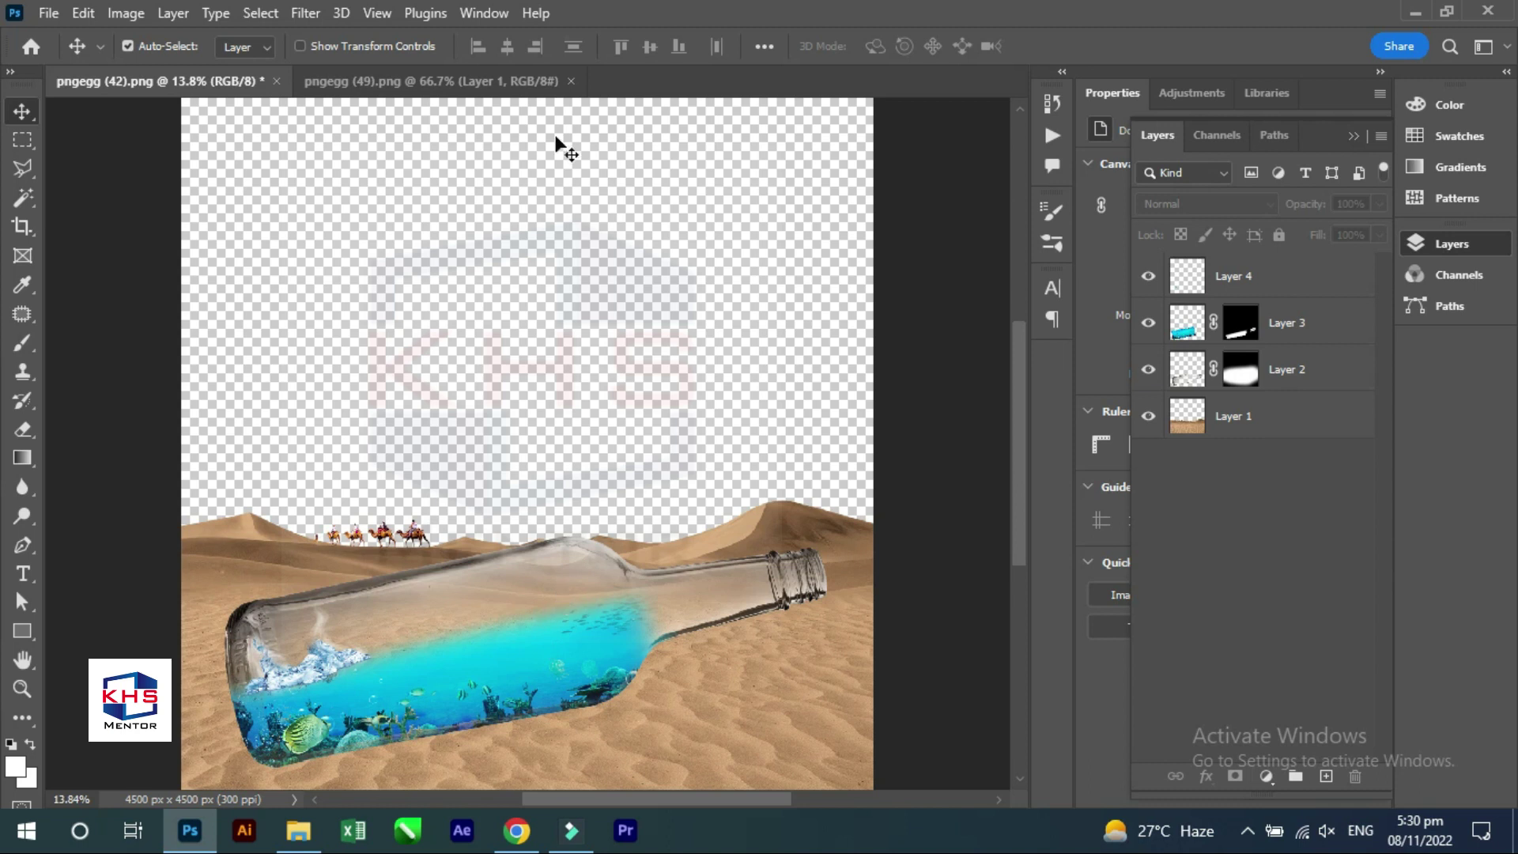
Drag the dragon from pngegg (49).png into the bottle's left half.
{"action": "left_click", "coordinate": [442, 82]}
{"action": "left_click_drag", "start_coordinate": [499, 387], "coordinate": [317, 168]}
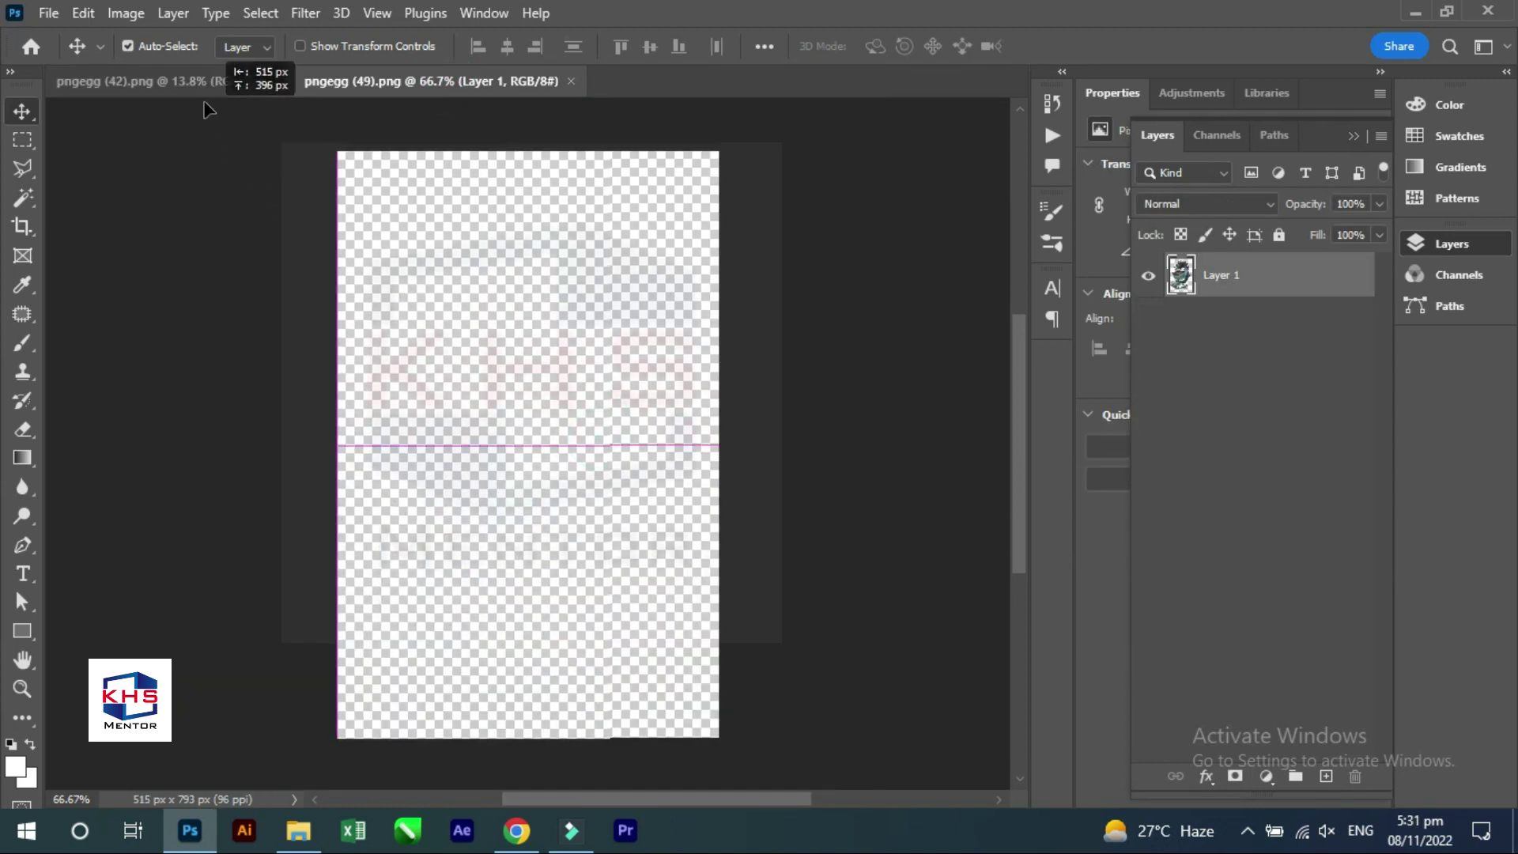
{"action": "left_click_drag", "start_coordinate": [449, 637], "coordinate": [410, 619]}
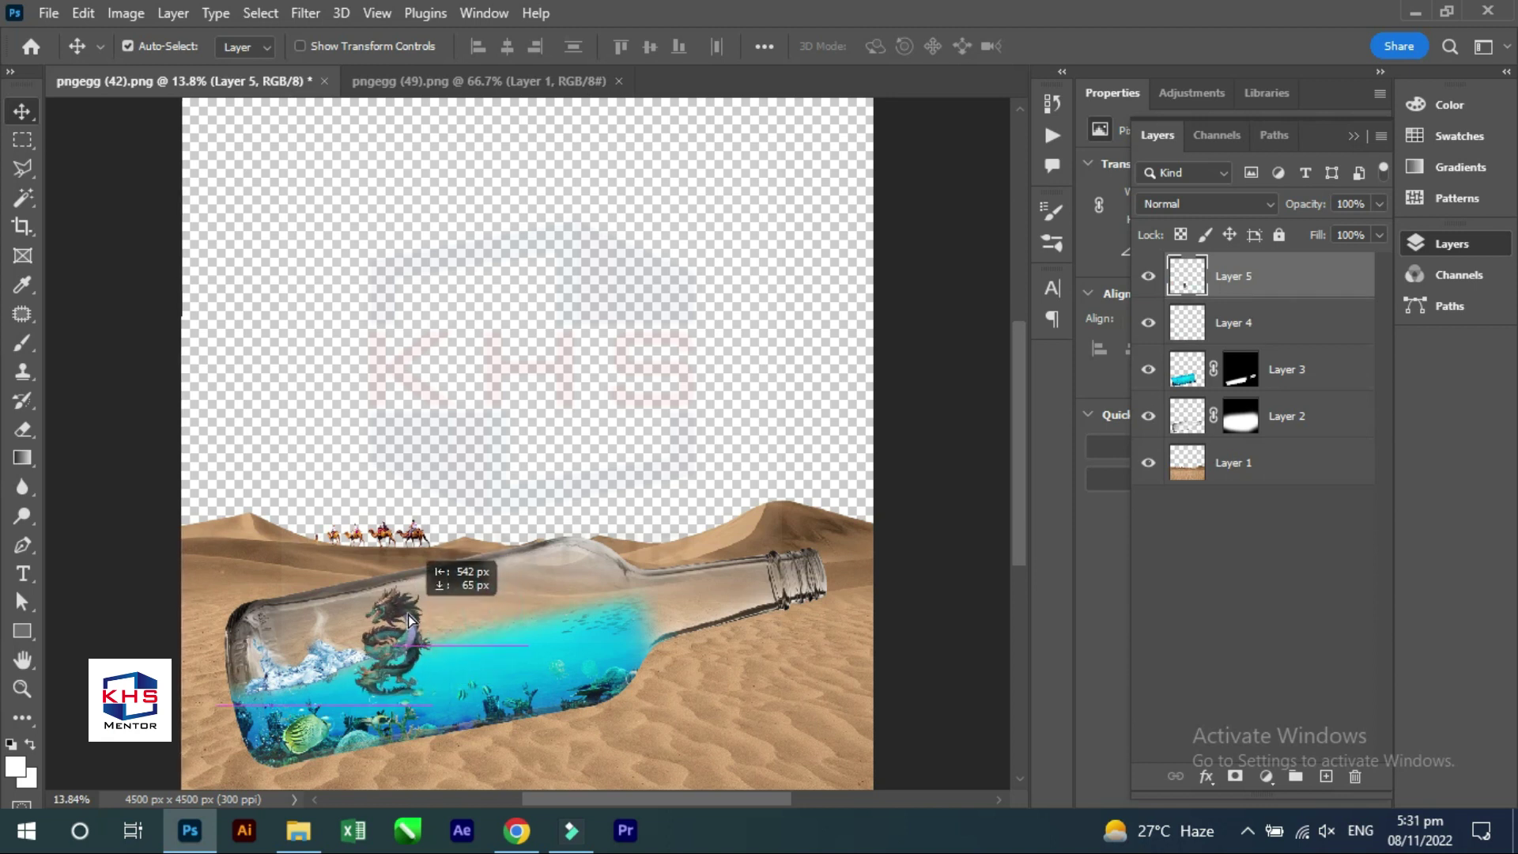
Select Layers 3, 4 and 5 and move them beneath the bottle layer.
{"action": "scroll", "coordinate": [409, 619], "scroll_direction": "up", "scroll_amount": 3}
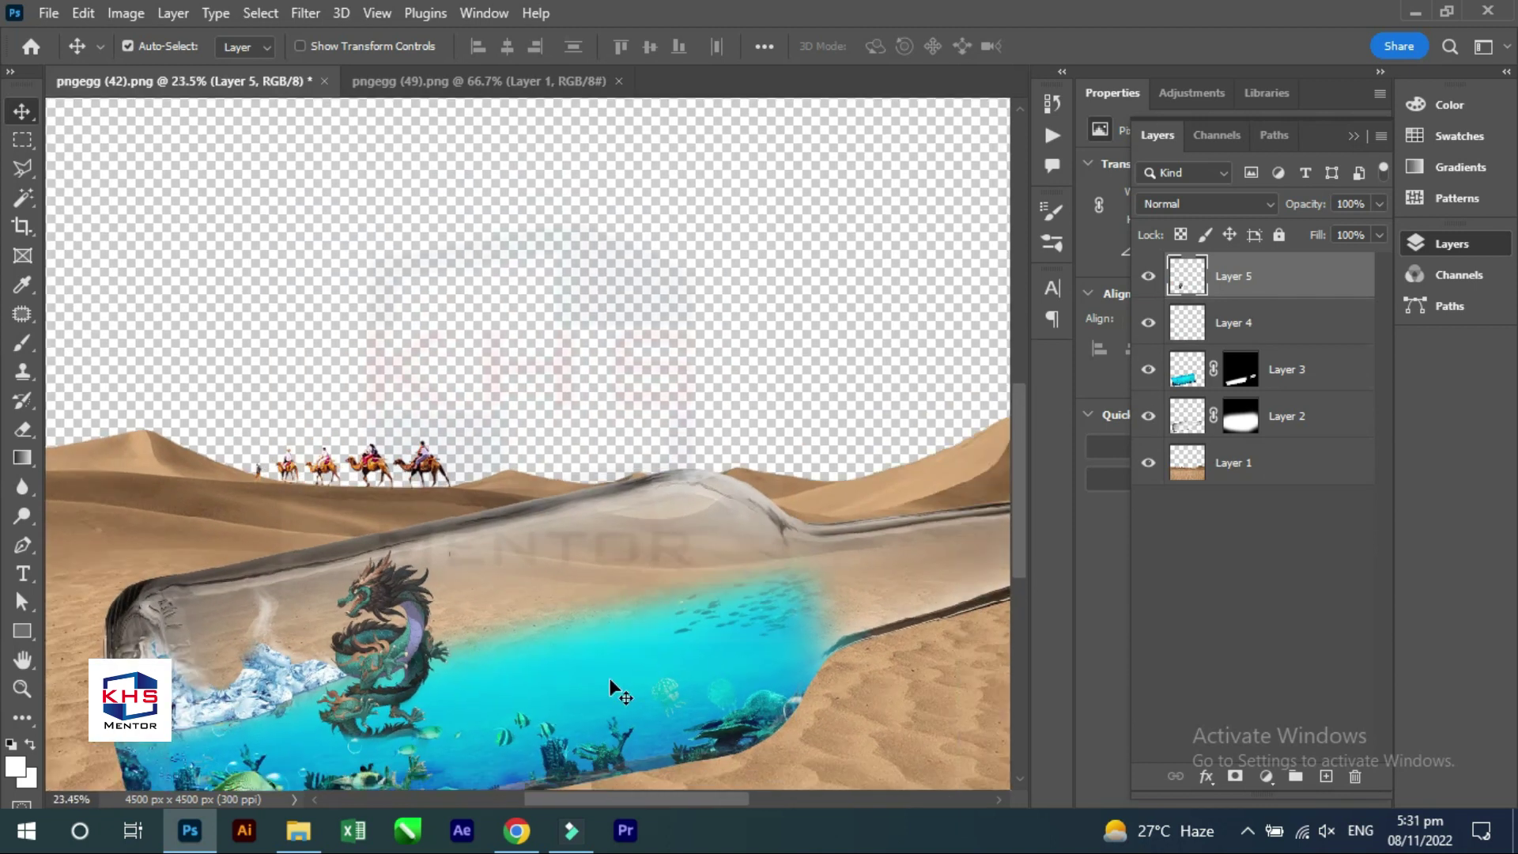
{"action": "left_click", "coordinate": [609, 676]}
{"action": "left_click", "coordinate": [241, 700], "text": "shift"}
{"action": "left_click", "coordinate": [388, 589], "text": "shift"}
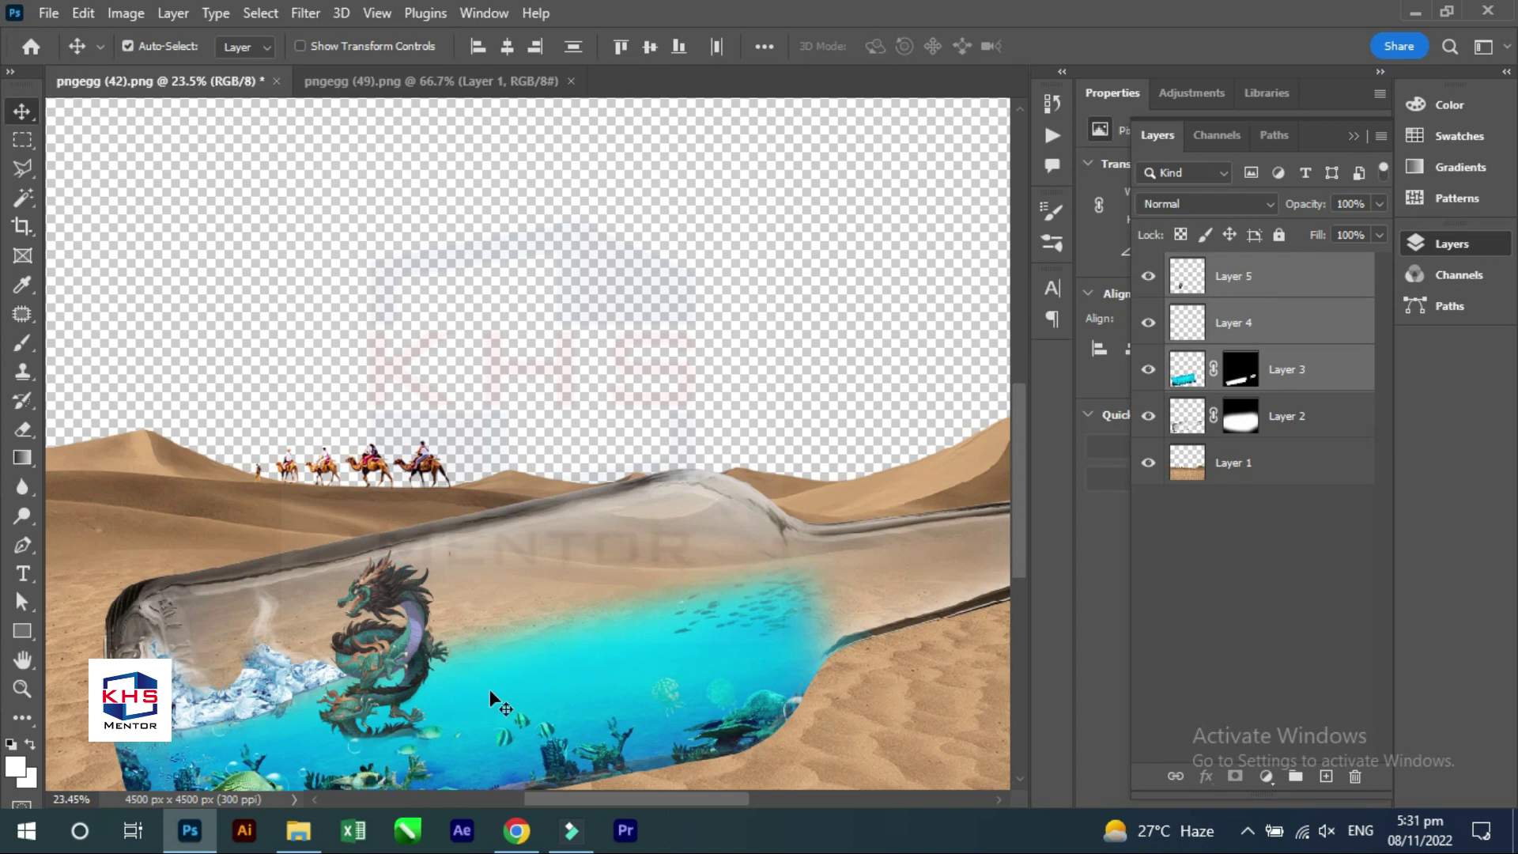
{"action": "left_click_drag", "start_coordinate": [490, 689], "coordinate": [419, 604]}
{"action": "key", "text": "ctrl+z"}
{"action": "key", "text": "ctrl+bracketleft"}
{"action": "key", "text": "ctrl+bracketleft"}
{"action": "key", "text": "ctrl+bracketright"}
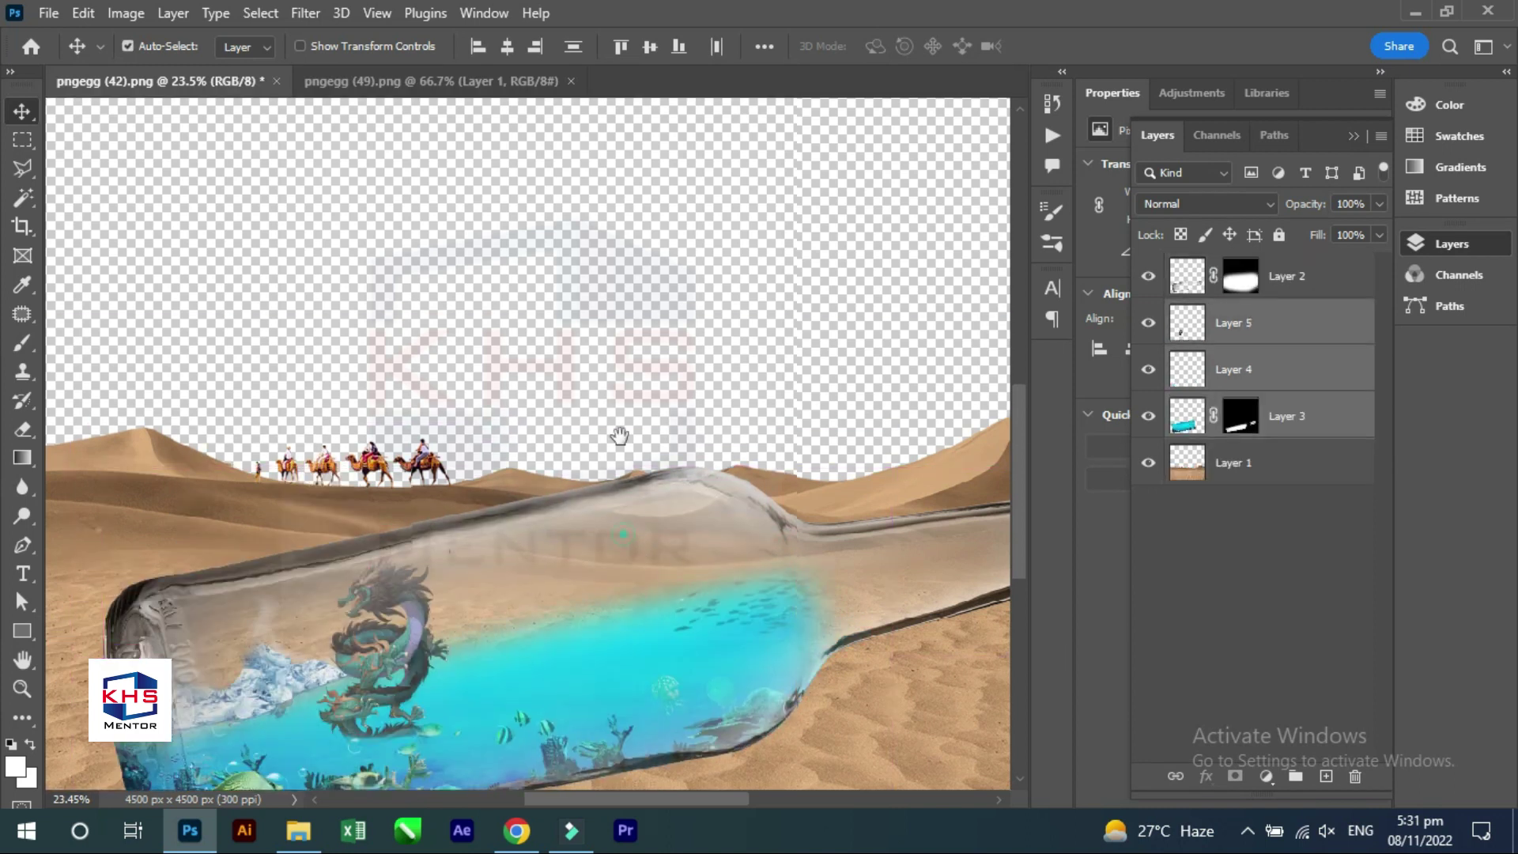
{"action": "left_click_drag", "start_coordinate": [619, 435], "coordinate": [600, 257]}
{"action": "left_click", "coordinate": [506, 776]}
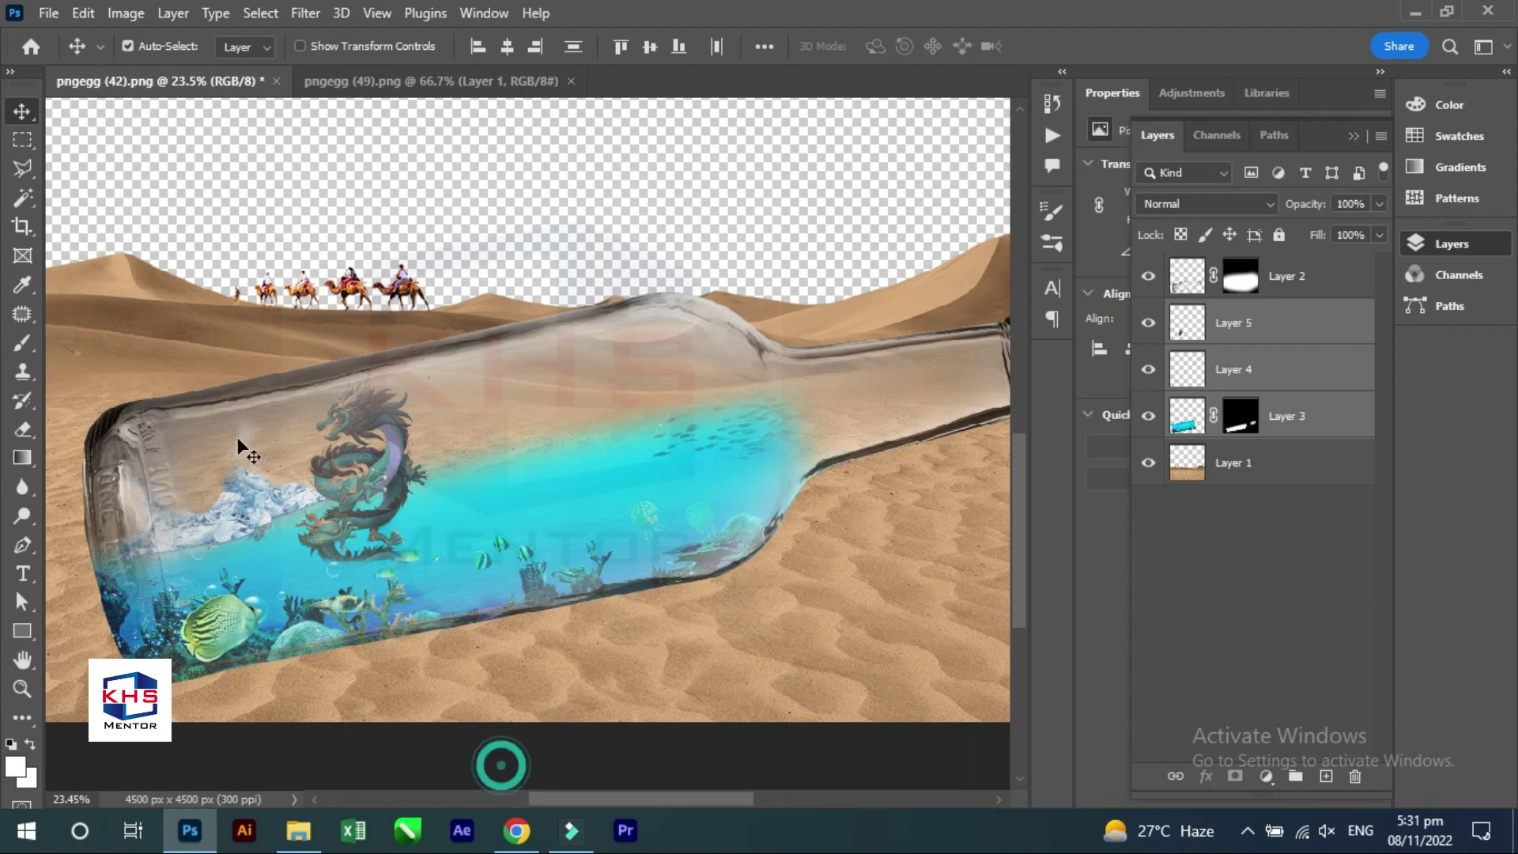
{"action": "left_click", "coordinate": [419, 717]}
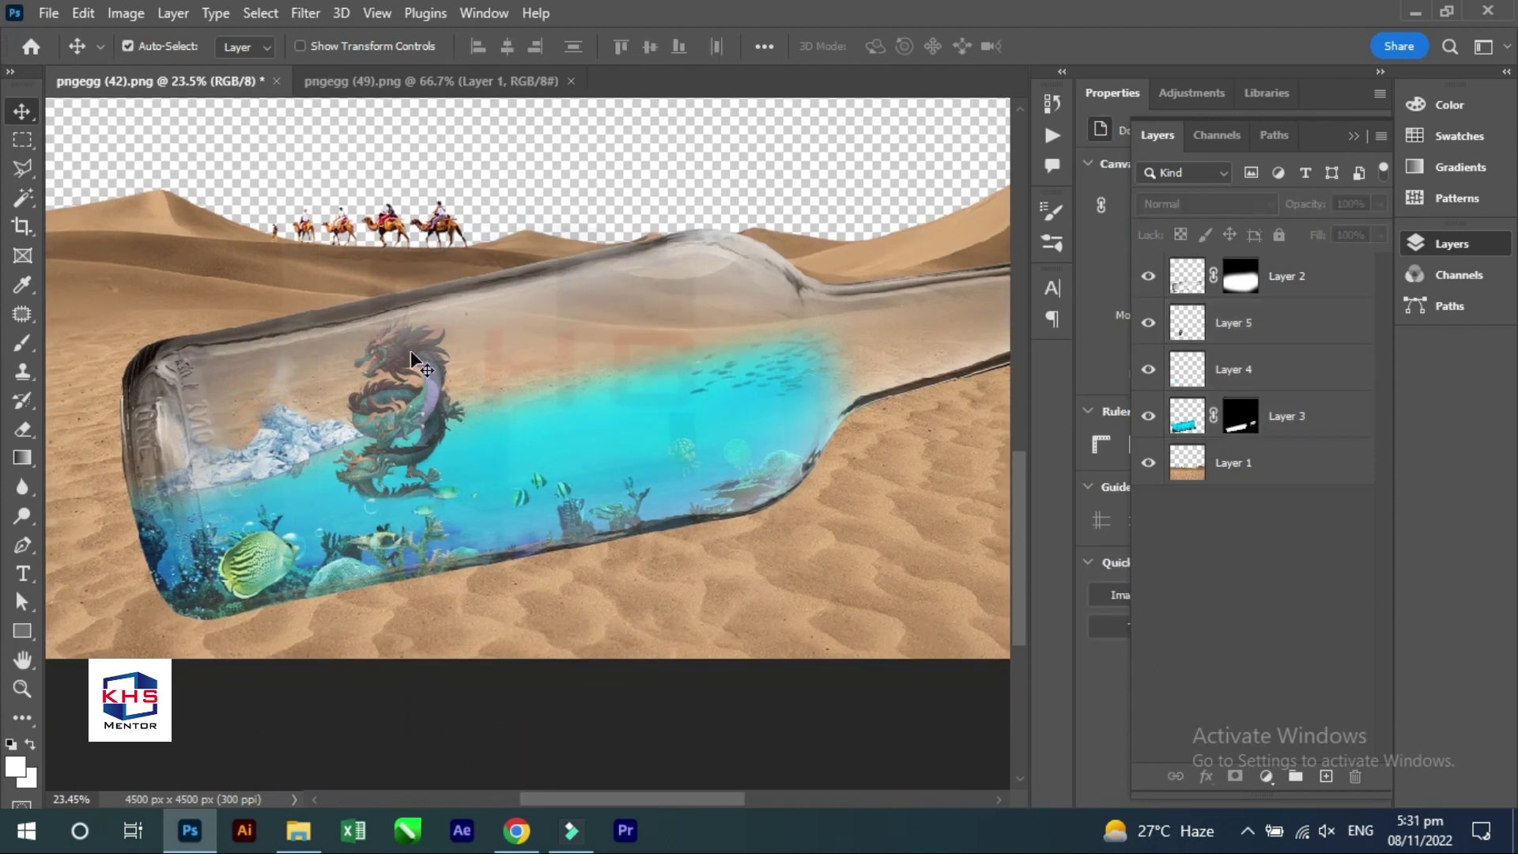
{"action": "left_click_drag", "start_coordinate": [424, 391], "coordinate": [425, 400]}
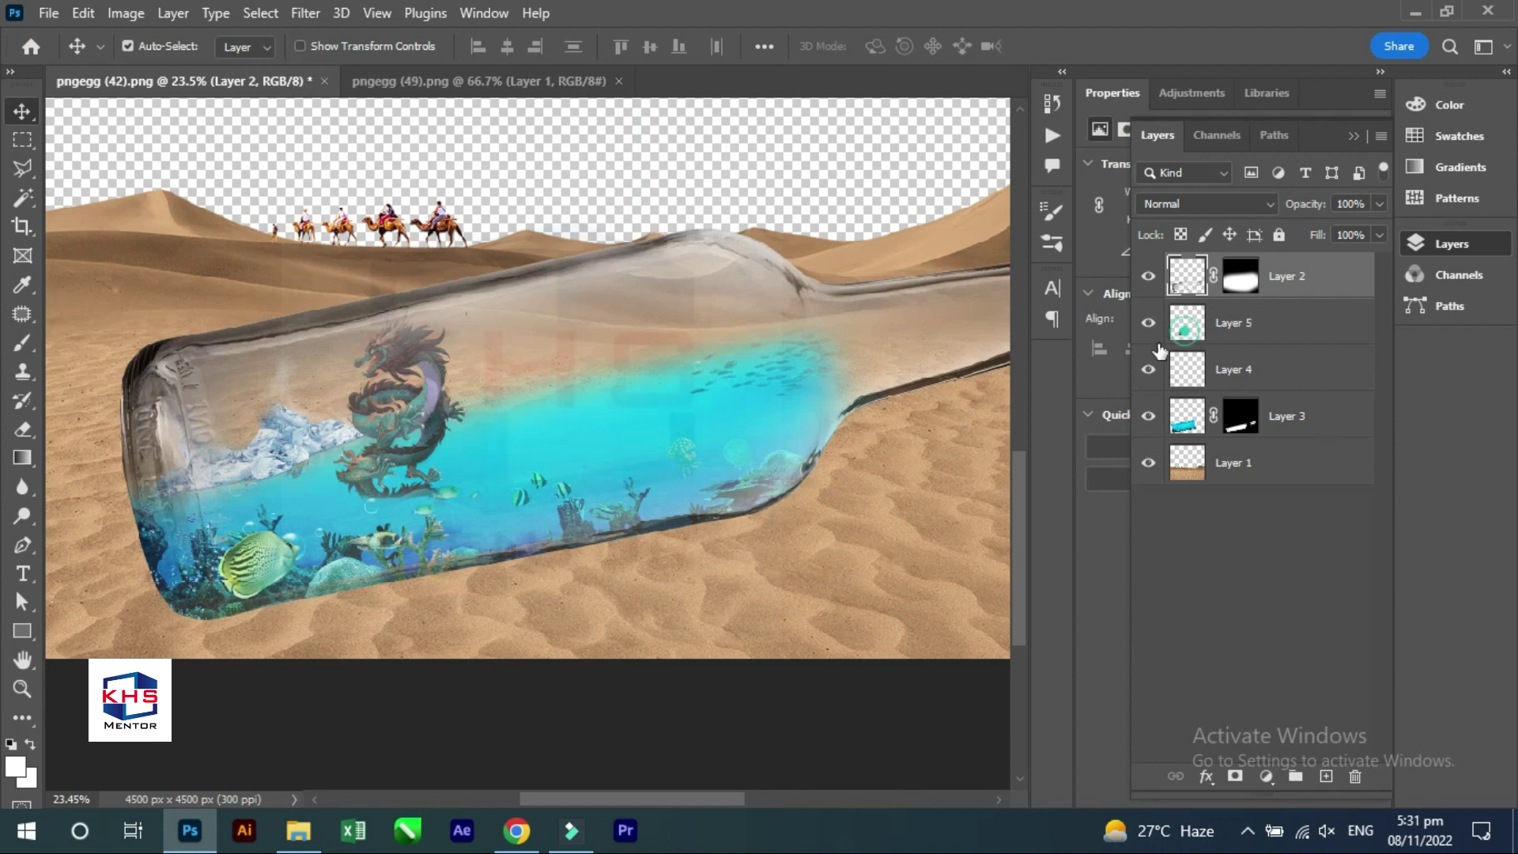
Move the dragon left about 93 px and enlarge it to roughly 111%.
{"action": "left_click", "coordinate": [1197, 339]}
{"action": "key", "text": "ctrl+t"}
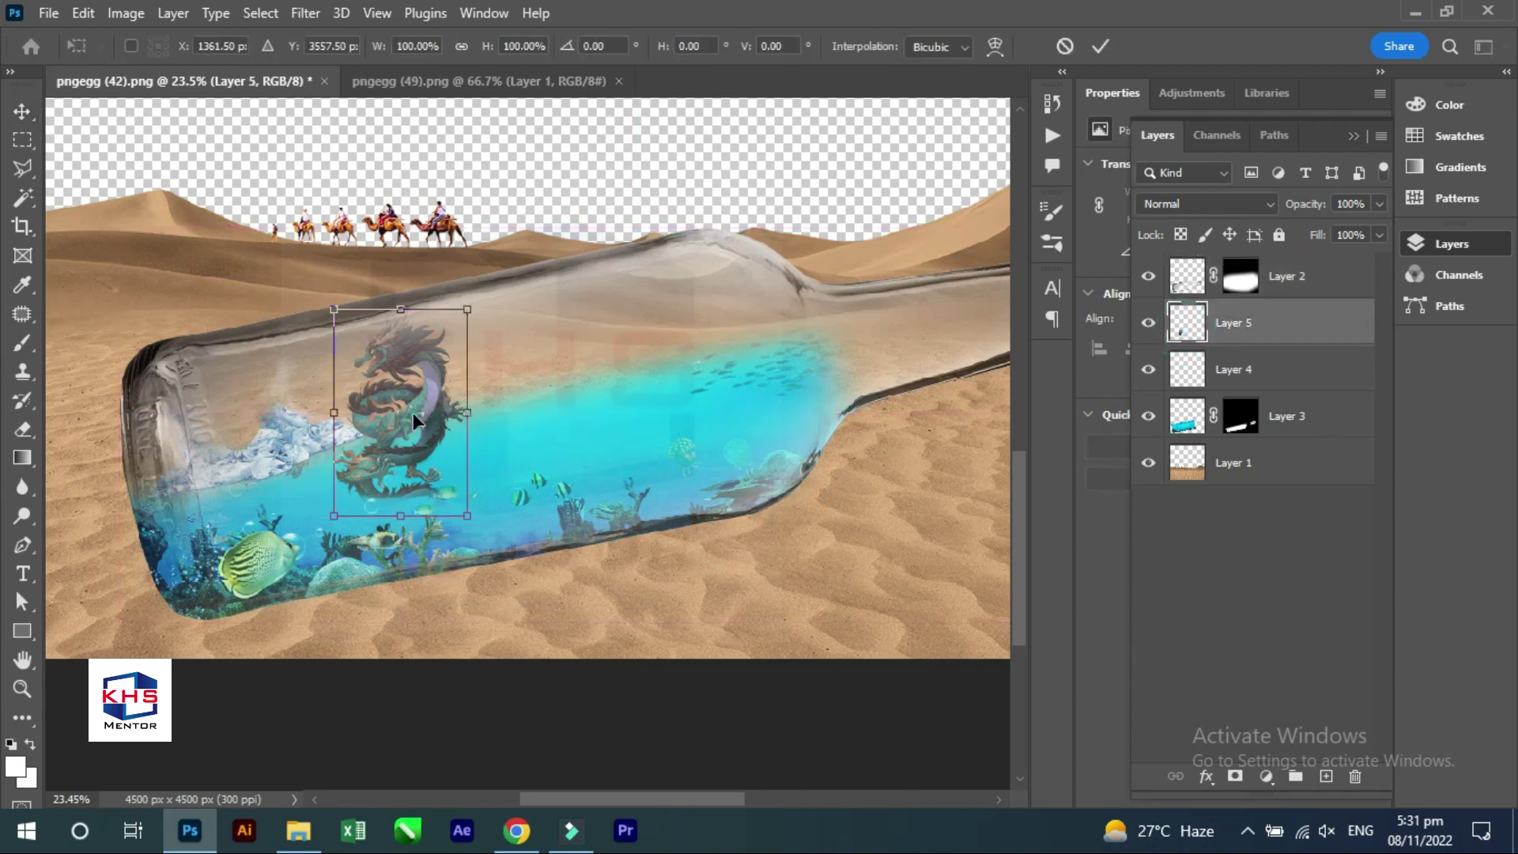
{"action": "left_click_drag", "start_coordinate": [413, 413], "coordinate": [387, 411]}
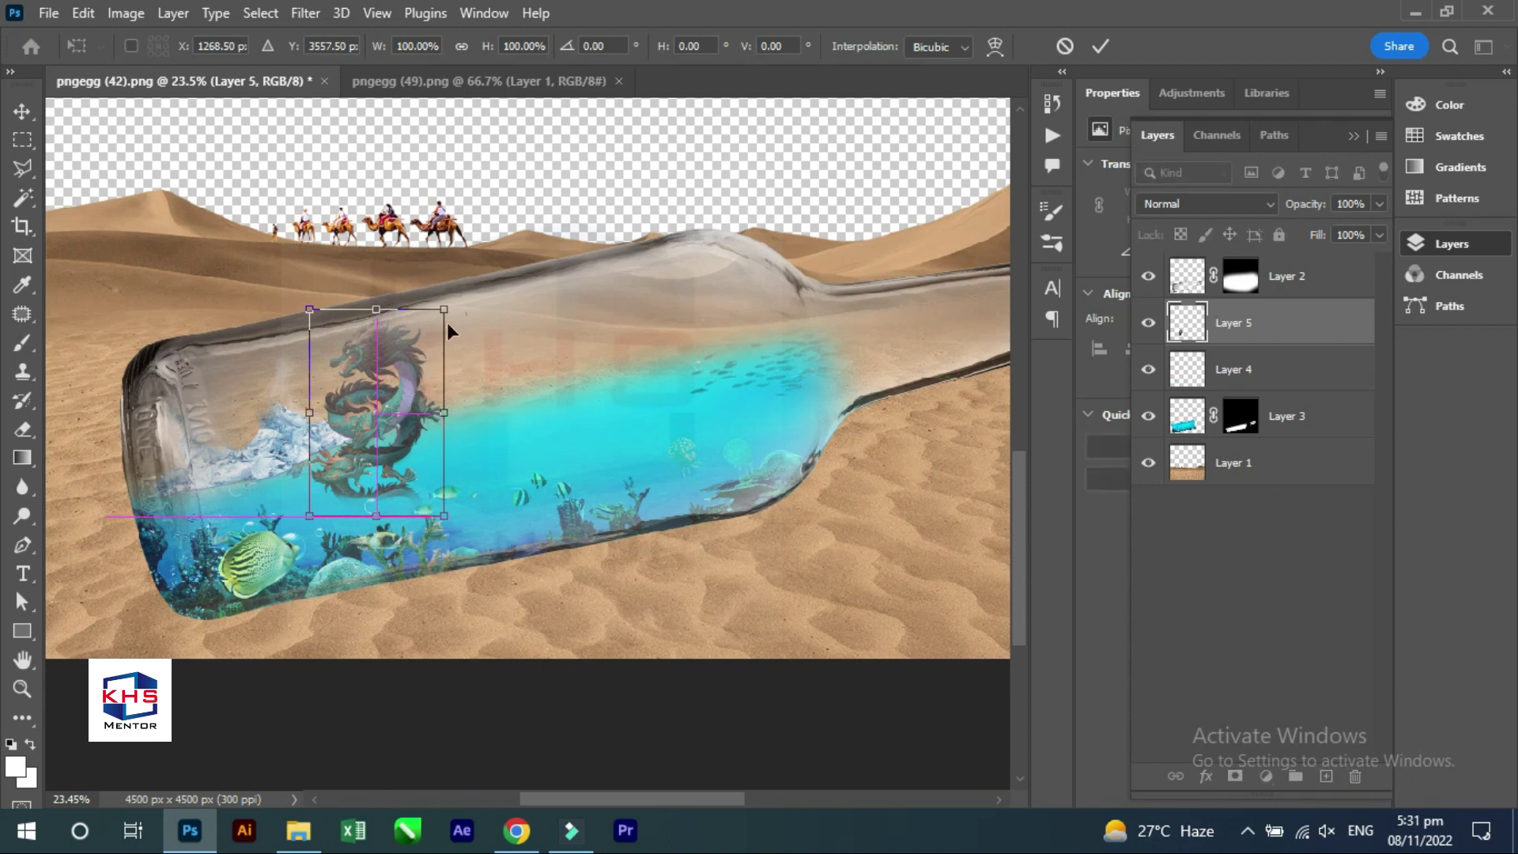
{"action": "mouse_move", "coordinate": [449, 321]}
{"action": "left_mouse_down"}
{"action": "mouse_move", "coordinate": [470, 293]}
{"action": "mouse_move", "coordinate": [468, 315]}
{"action": "left_mouse_up"}
{"action": "key", "text": "Return"}
{"action": "key", "text": "ctrl"}
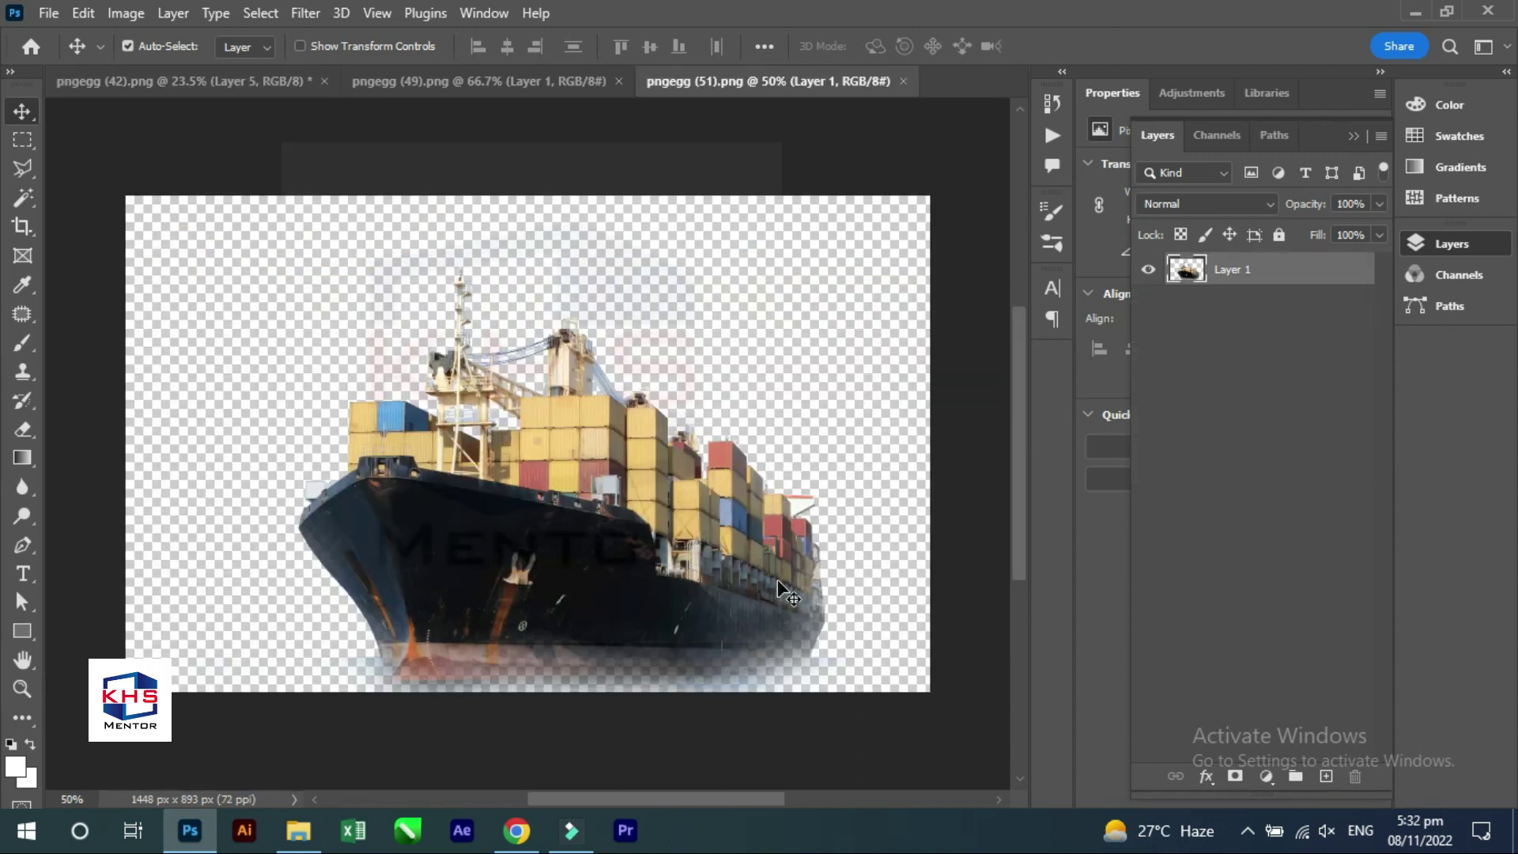
Bring the container ship into the bottle composite, centre it and rotate it to match the bottle.
{"action": "mouse_move", "coordinate": [763, 582]}
{"action": "left_mouse_down"}
{"action": "mouse_move", "coordinate": [533, 354]}
{"action": "mouse_move", "coordinate": [574, 277]}
{"action": "left_mouse_up"}
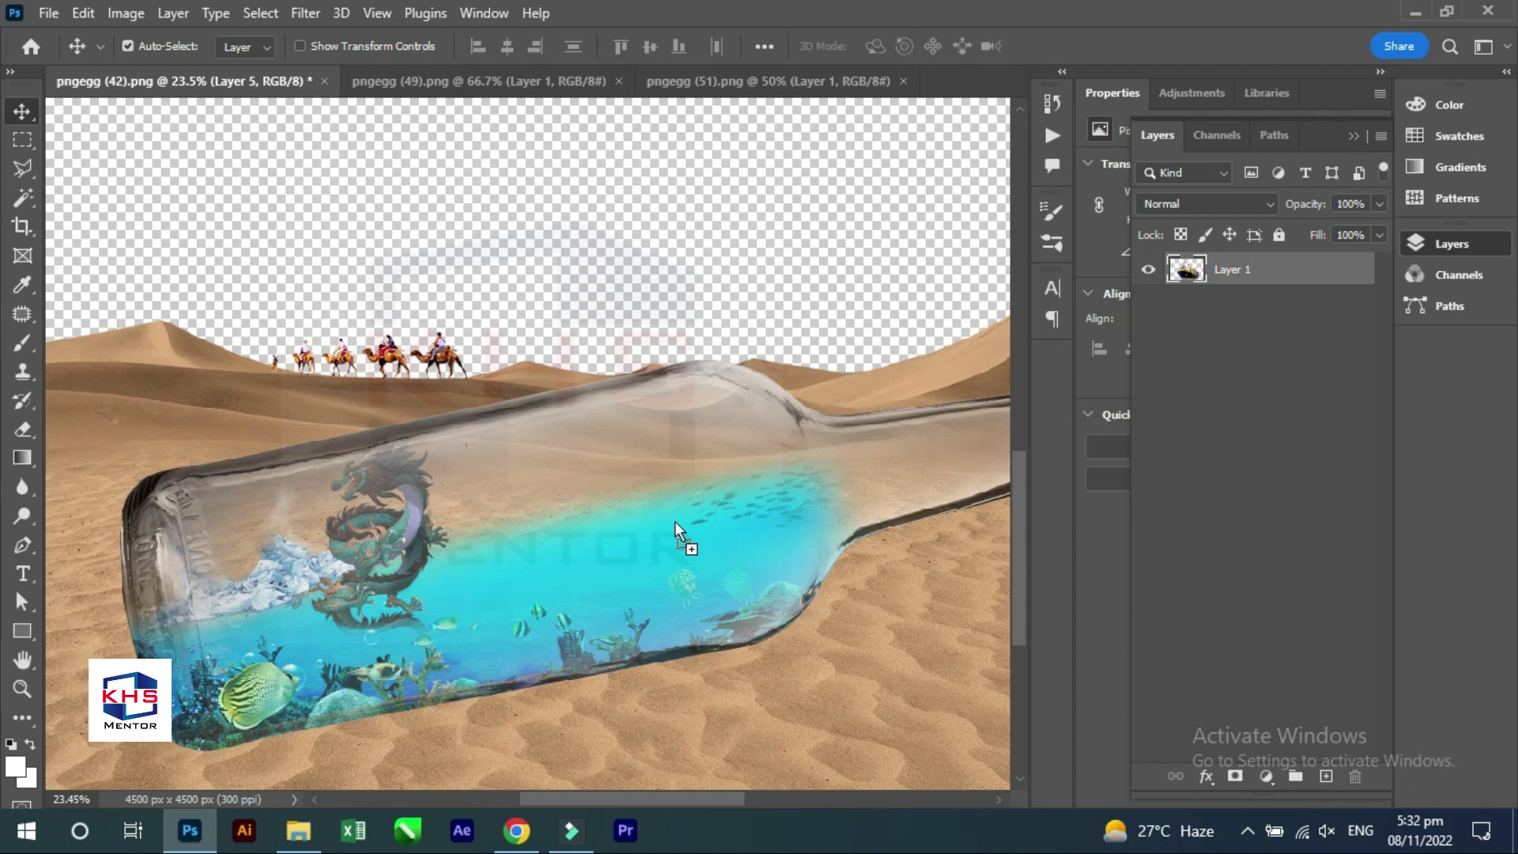
{"action": "mouse_move", "coordinate": [675, 520]}
{"action": "left_mouse_down"}
{"action": "mouse_move", "coordinate": [675, 554]}
{"action": "mouse_move", "coordinate": [649, 494]}
{"action": "left_mouse_up"}
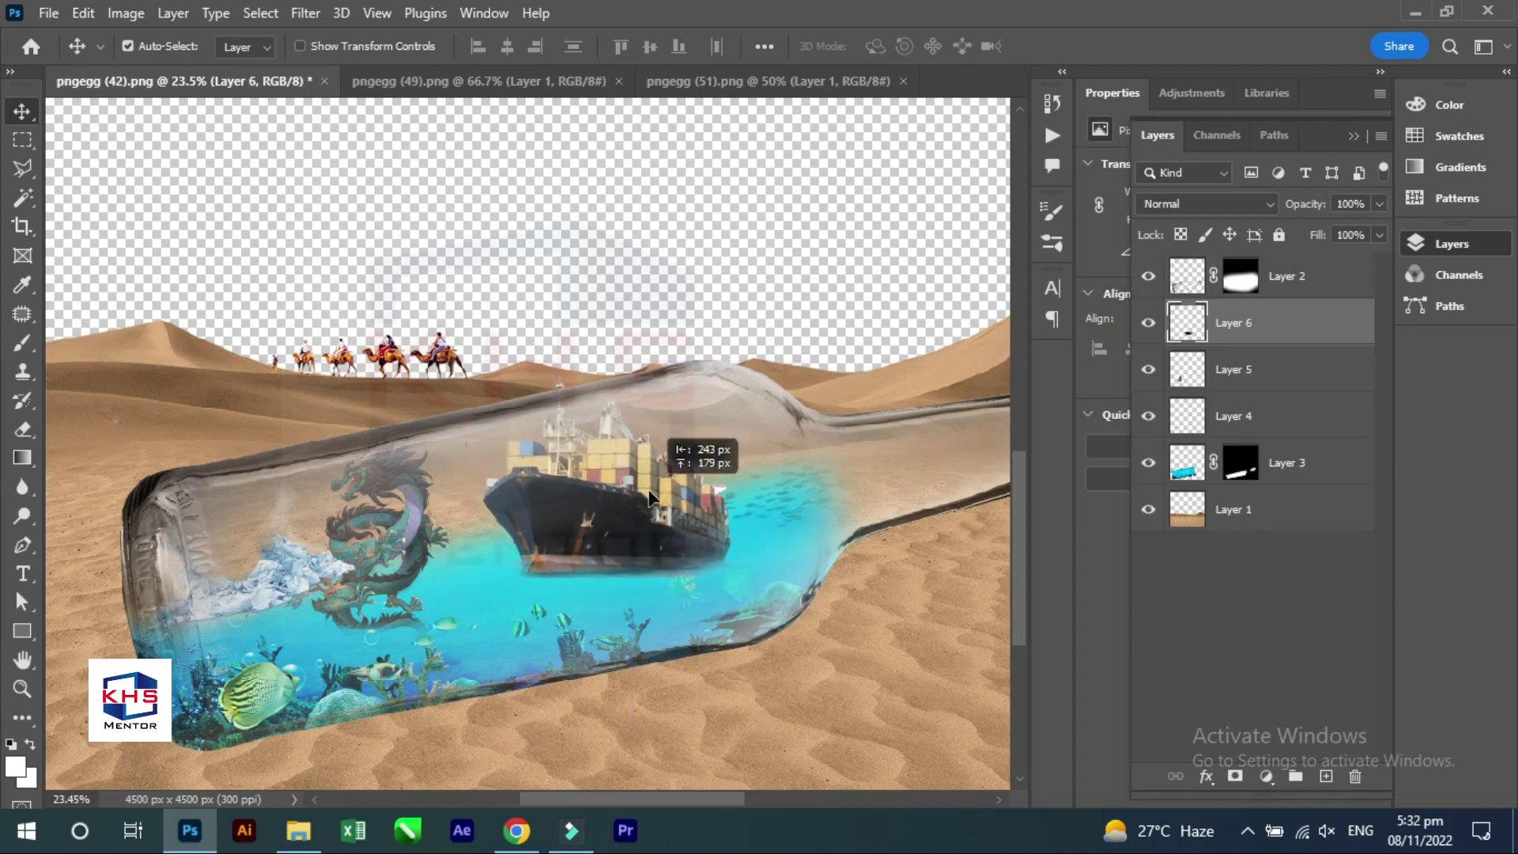
{"action": "key", "text": "ctrl+t"}
{"action": "left_click_drag", "start_coordinate": [822, 366], "coordinate": [779, 321]}
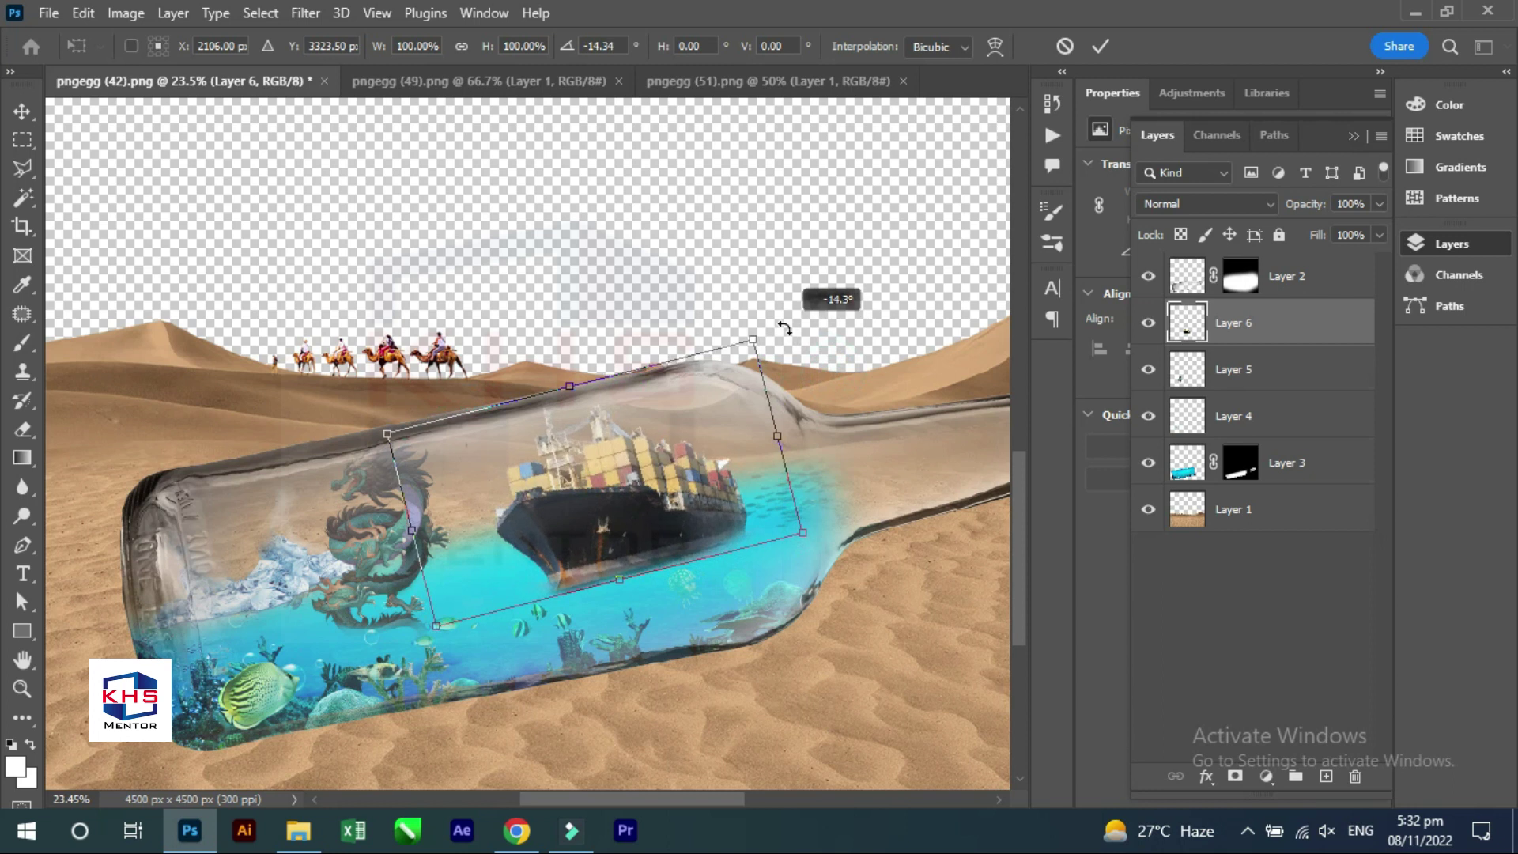
Apply a perspective transform that narrows the ship's left side and widens it.
{"action": "right_click", "coordinate": [676, 487]}
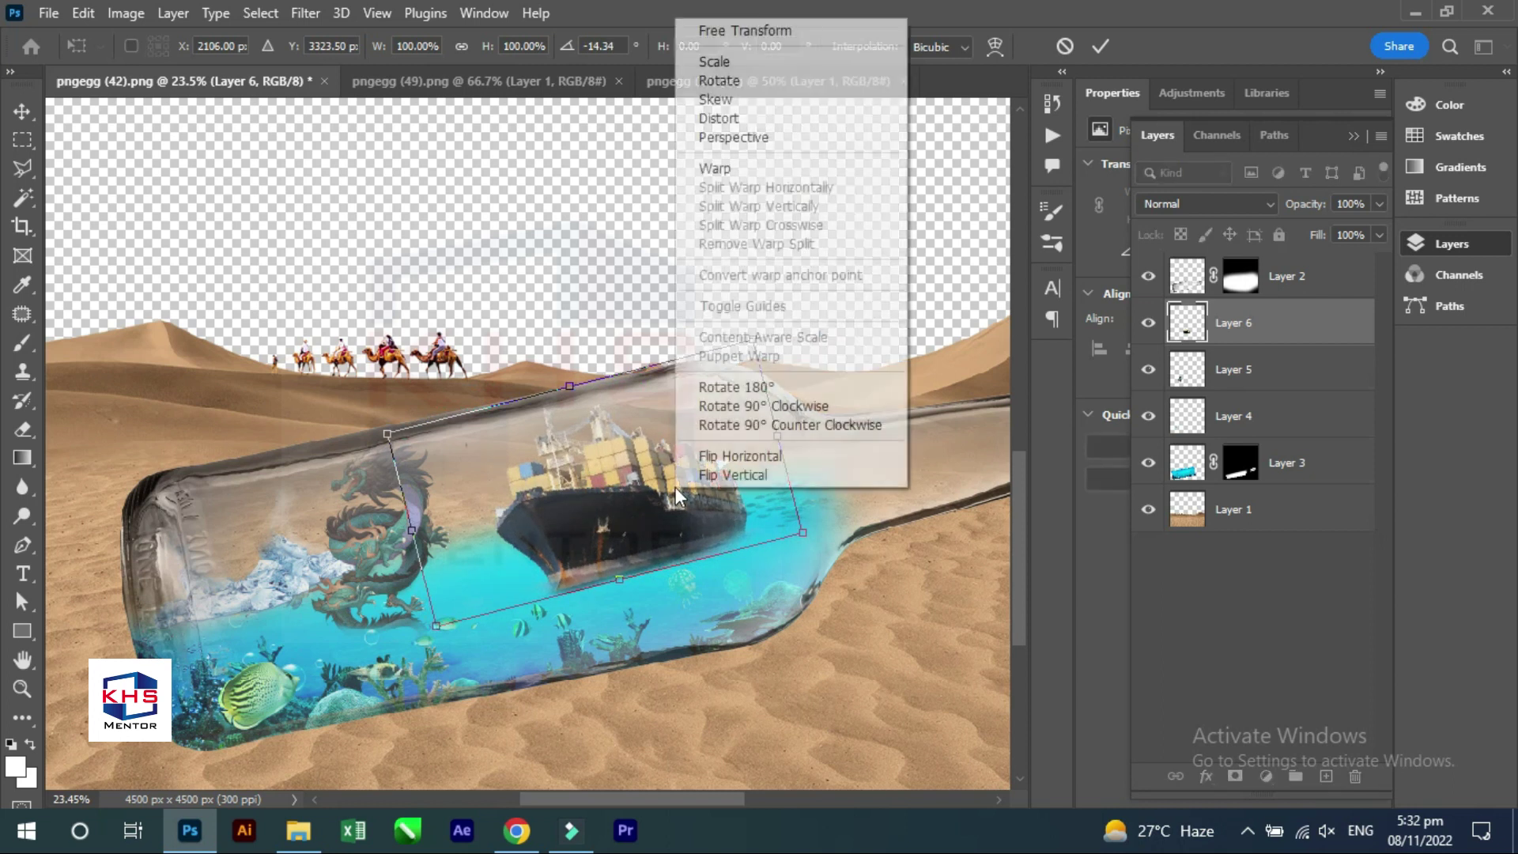
{"action": "left_click", "coordinate": [738, 136]}
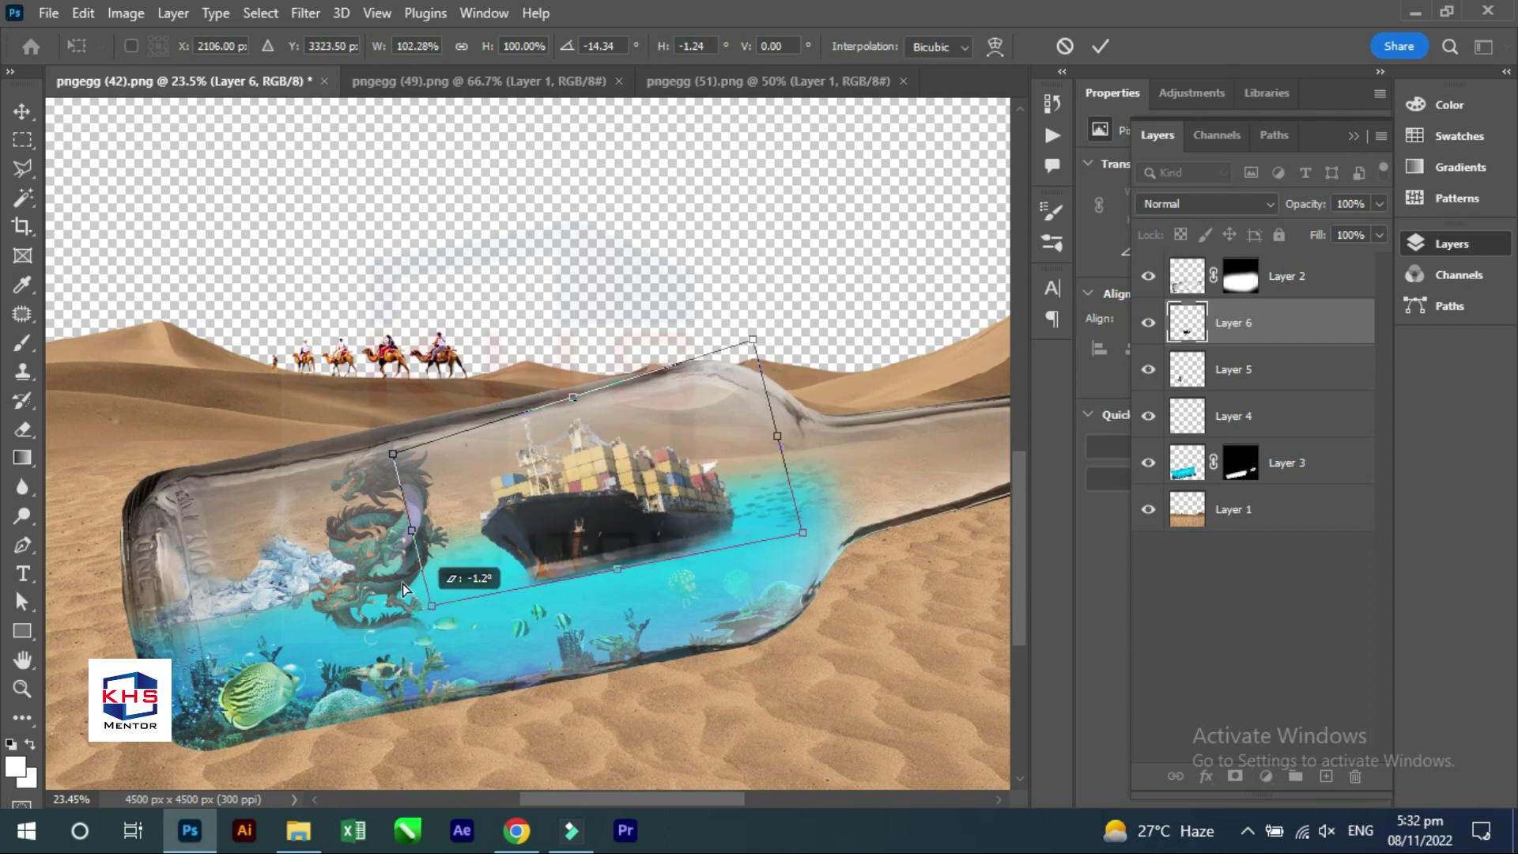
{"action": "left_click_drag", "start_coordinate": [436, 625], "coordinate": [426, 584]}
{"action": "mouse_move", "coordinate": [750, 342]}
{"action": "left_mouse_down"}
{"action": "mouse_move", "coordinate": [730, 339]}
{"action": "mouse_move", "coordinate": [751, 334]}
{"action": "left_mouse_up"}
{"action": "left_click_drag", "start_coordinate": [806, 539], "coordinate": [827, 535]}
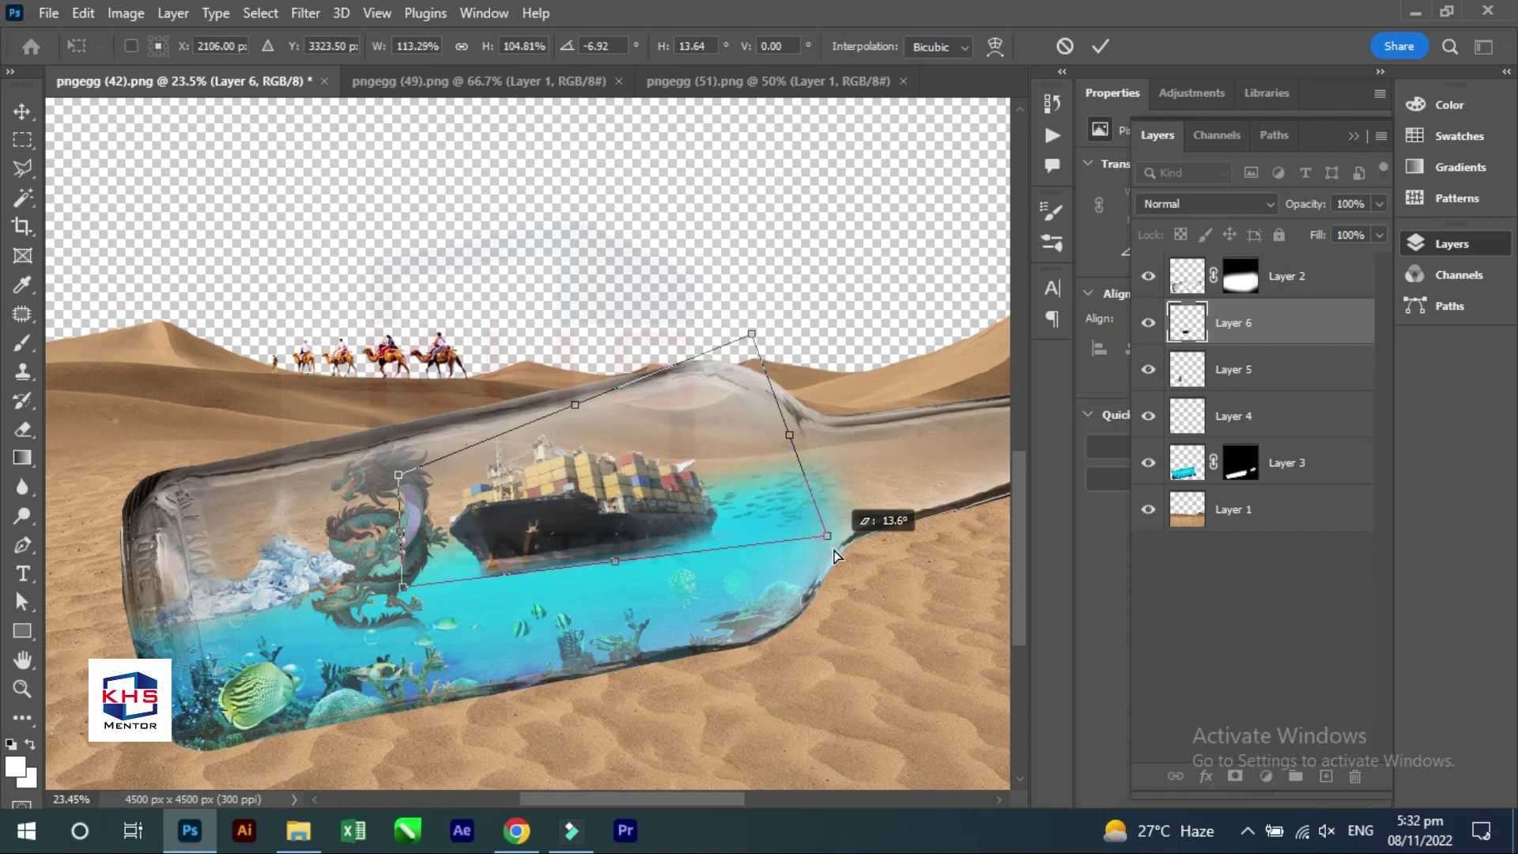
Distort the ship's corners so it lies along the bottle's tilt.
{"action": "right_click", "coordinate": [522, 514]}
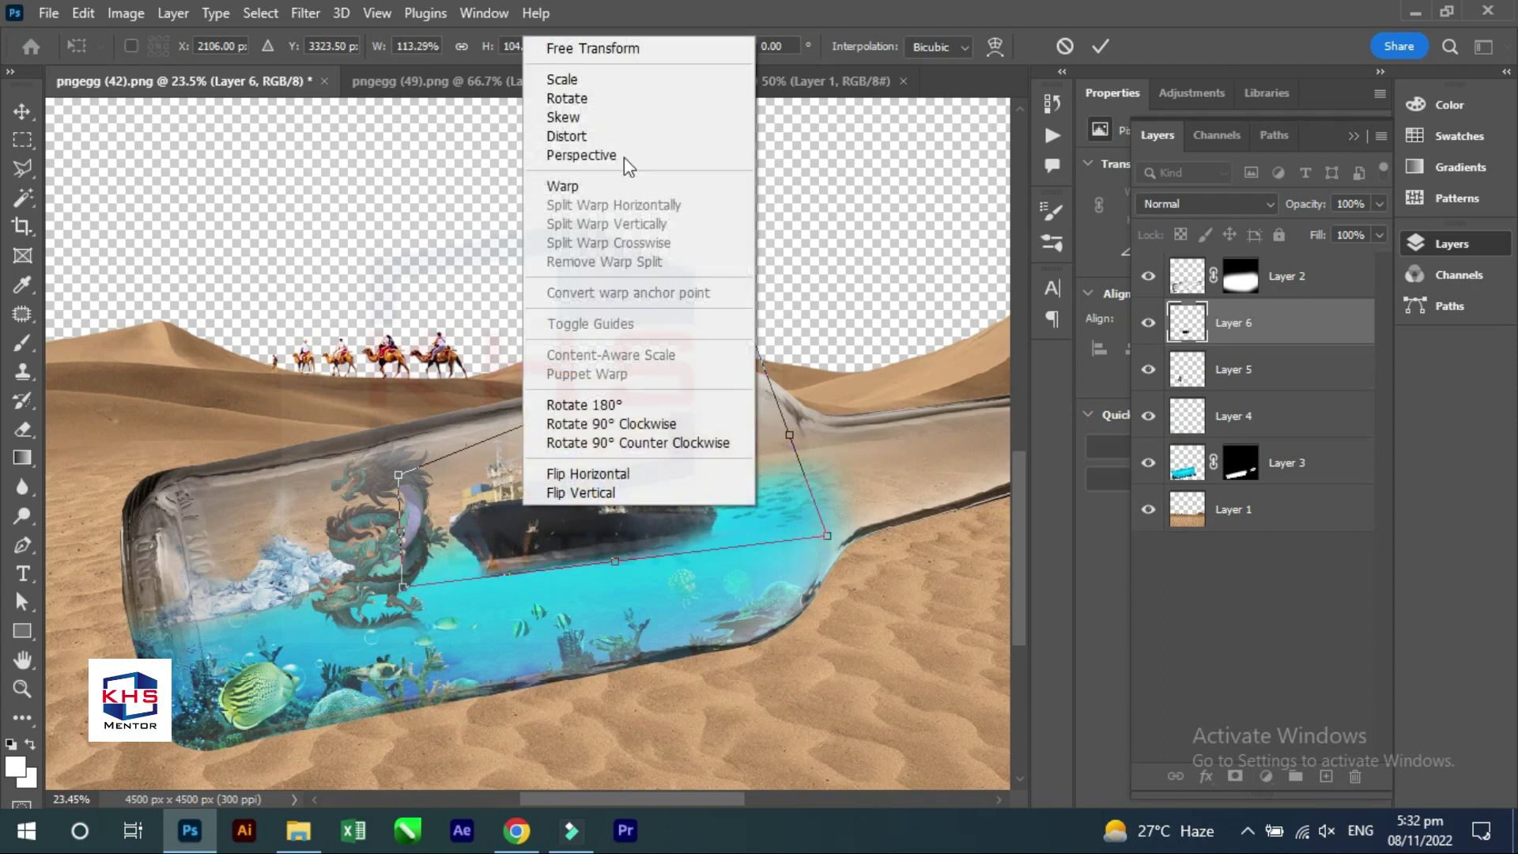
{"action": "left_click", "coordinate": [691, 138]}
{"action": "left_click_drag", "start_coordinate": [401, 484], "coordinate": [408, 458]}
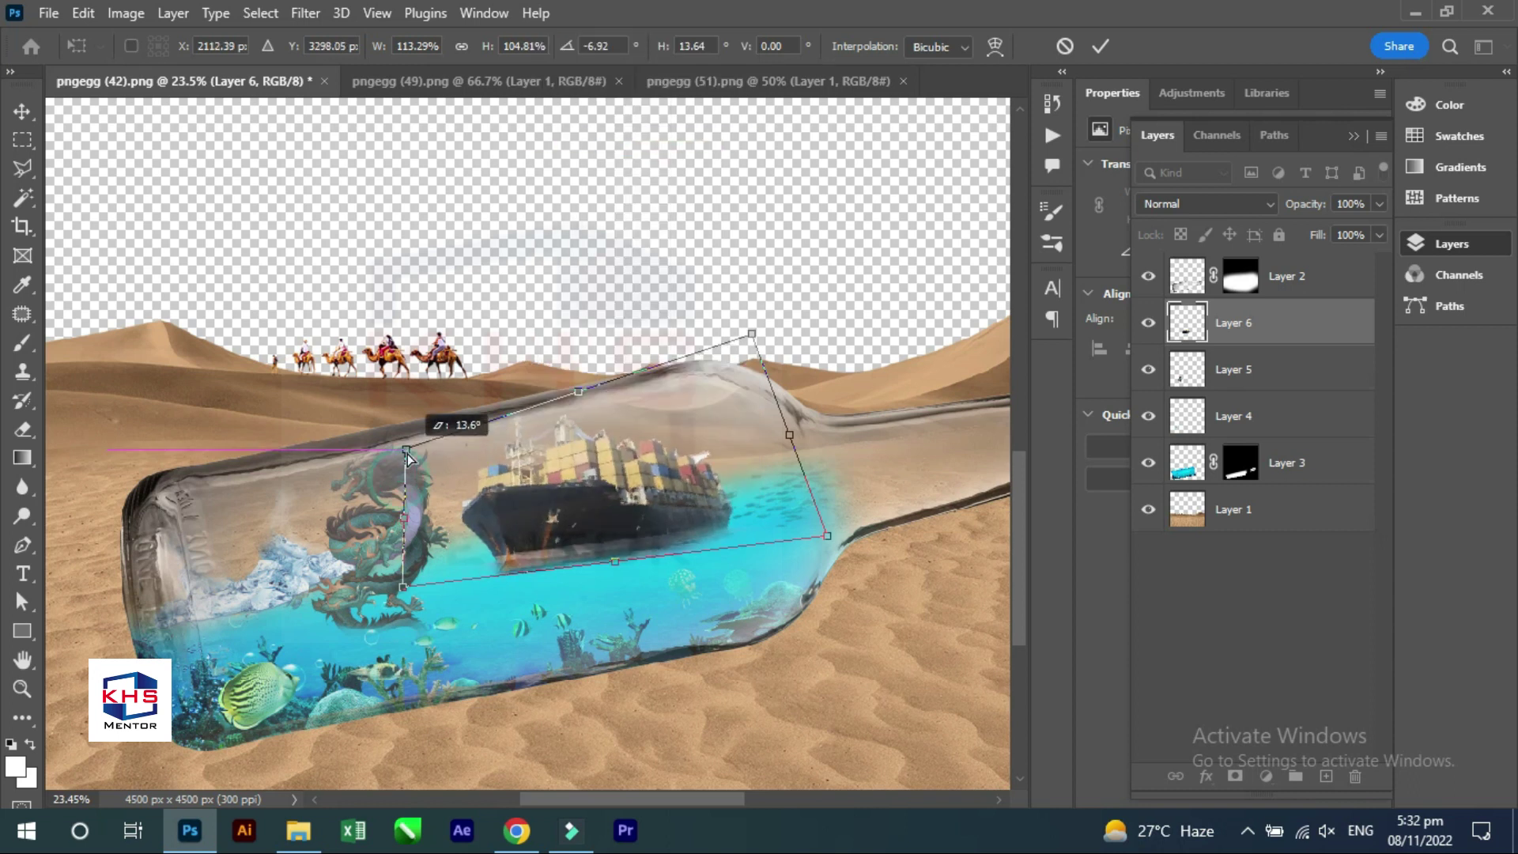
{"action": "left_click_drag", "start_coordinate": [752, 335], "coordinate": [779, 324]}
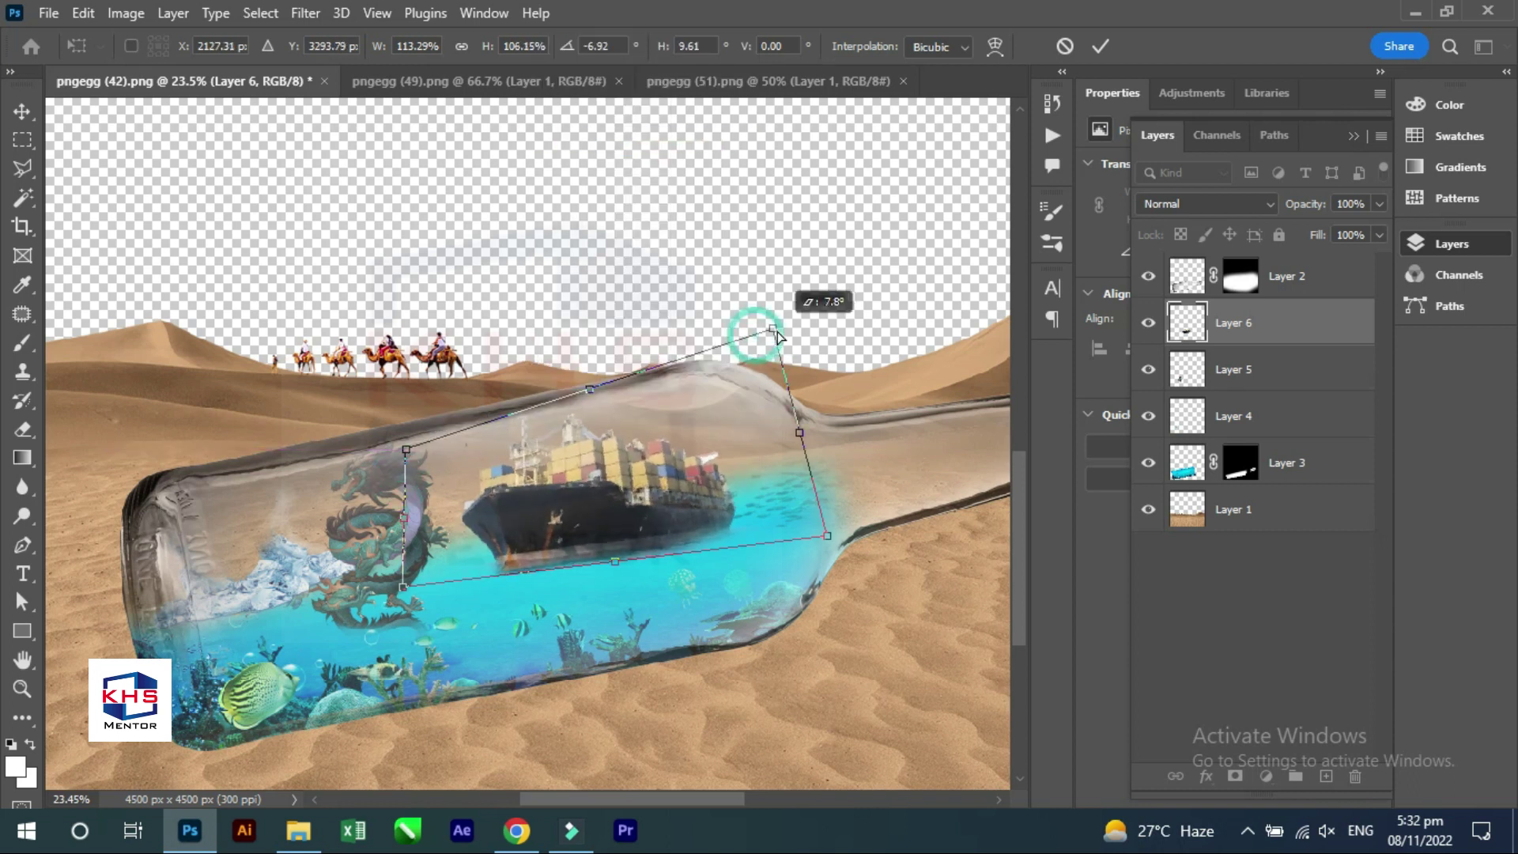
{"action": "left_click_drag", "start_coordinate": [408, 586], "coordinate": [414, 581]}
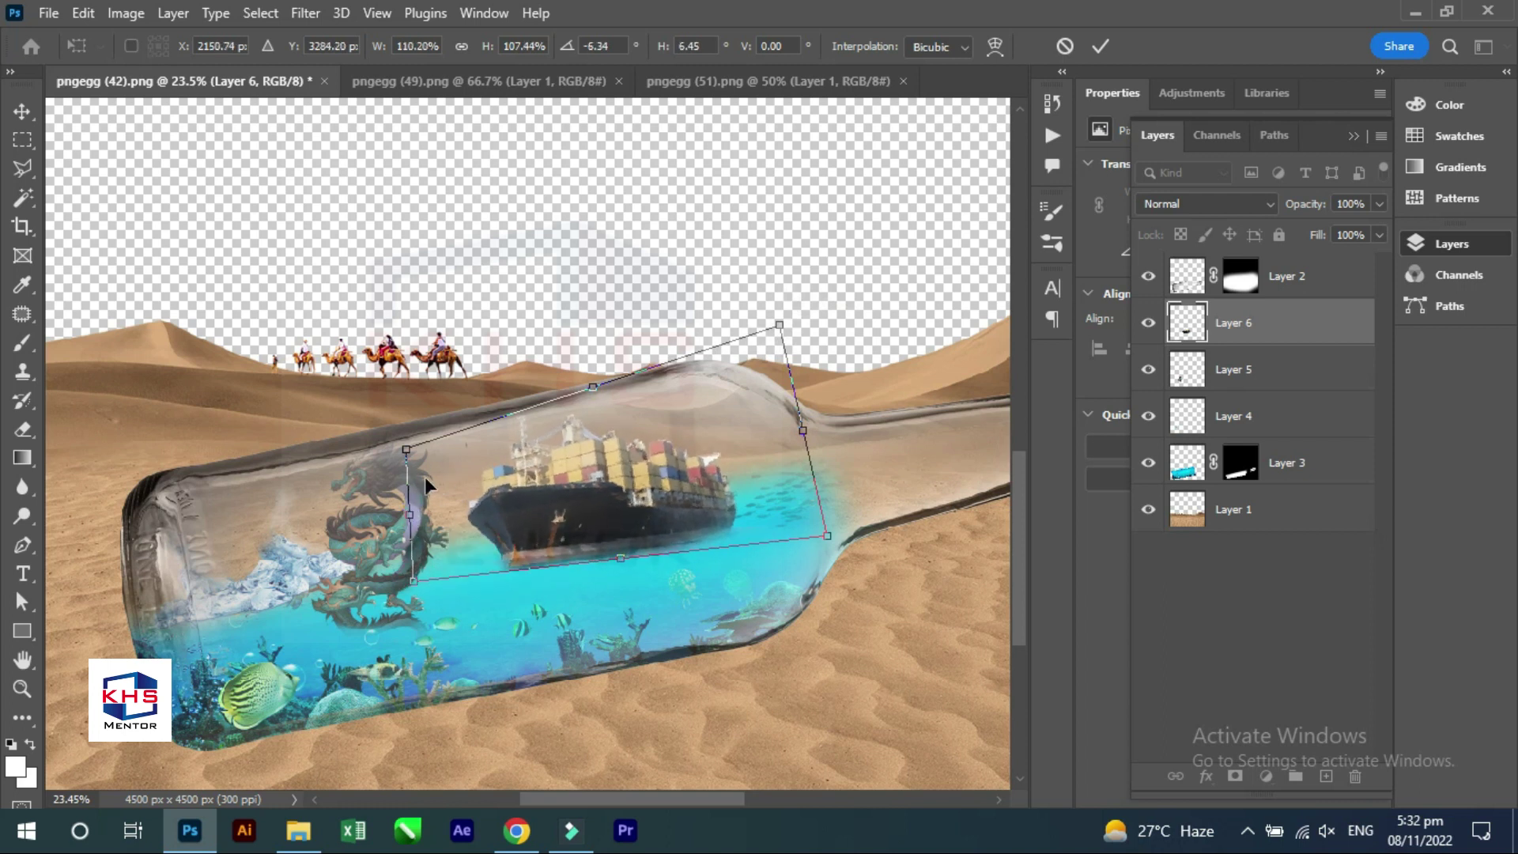
Scale the ship to about 93%, move it onto the water and commit the transform.
{"action": "right_click", "coordinate": [610, 438]}
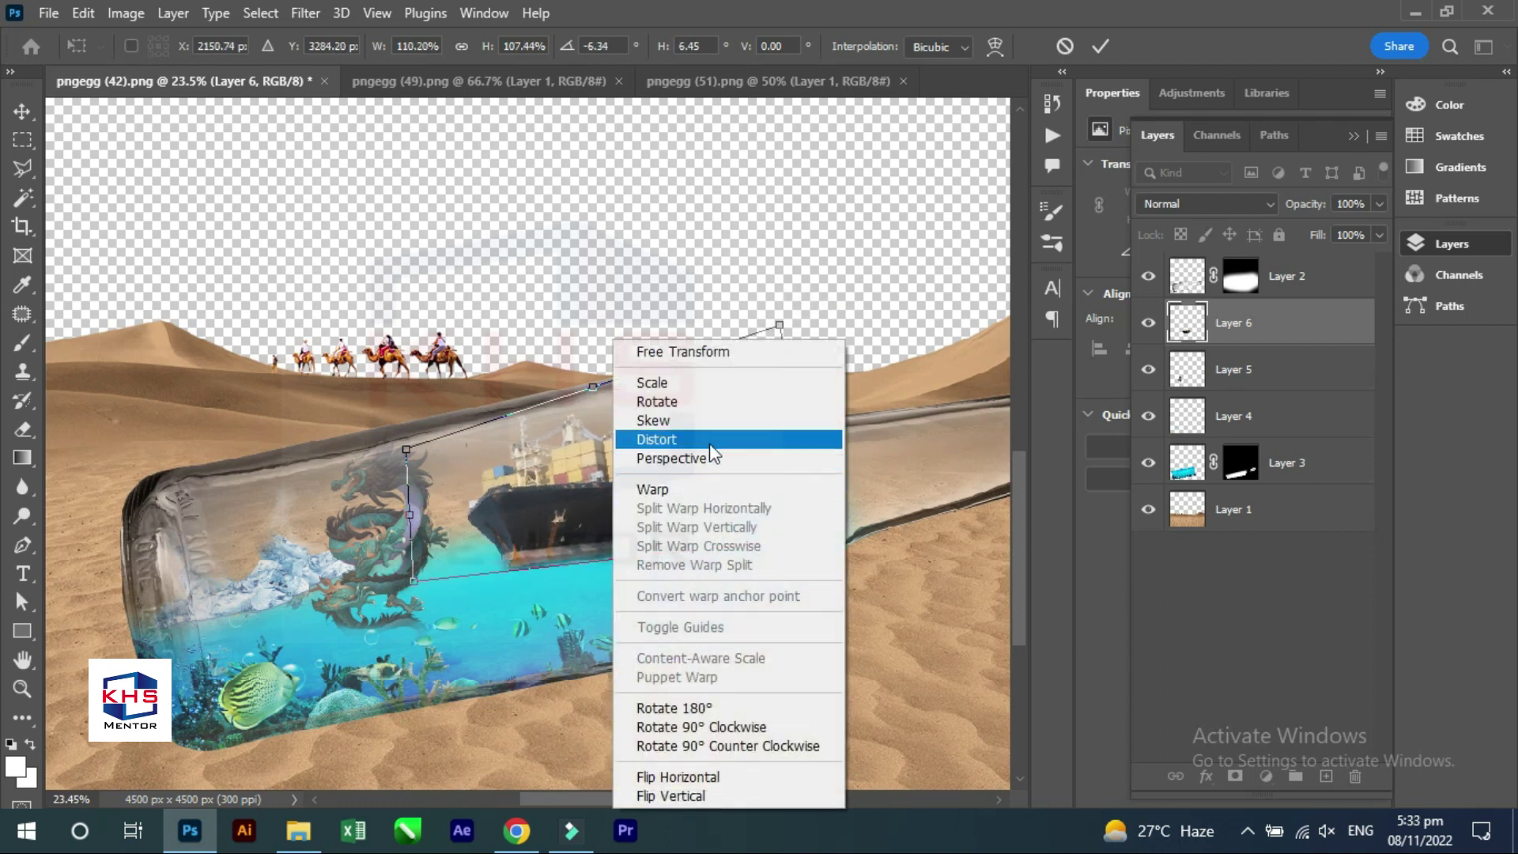
{"action": "left_click", "coordinate": [720, 386]}
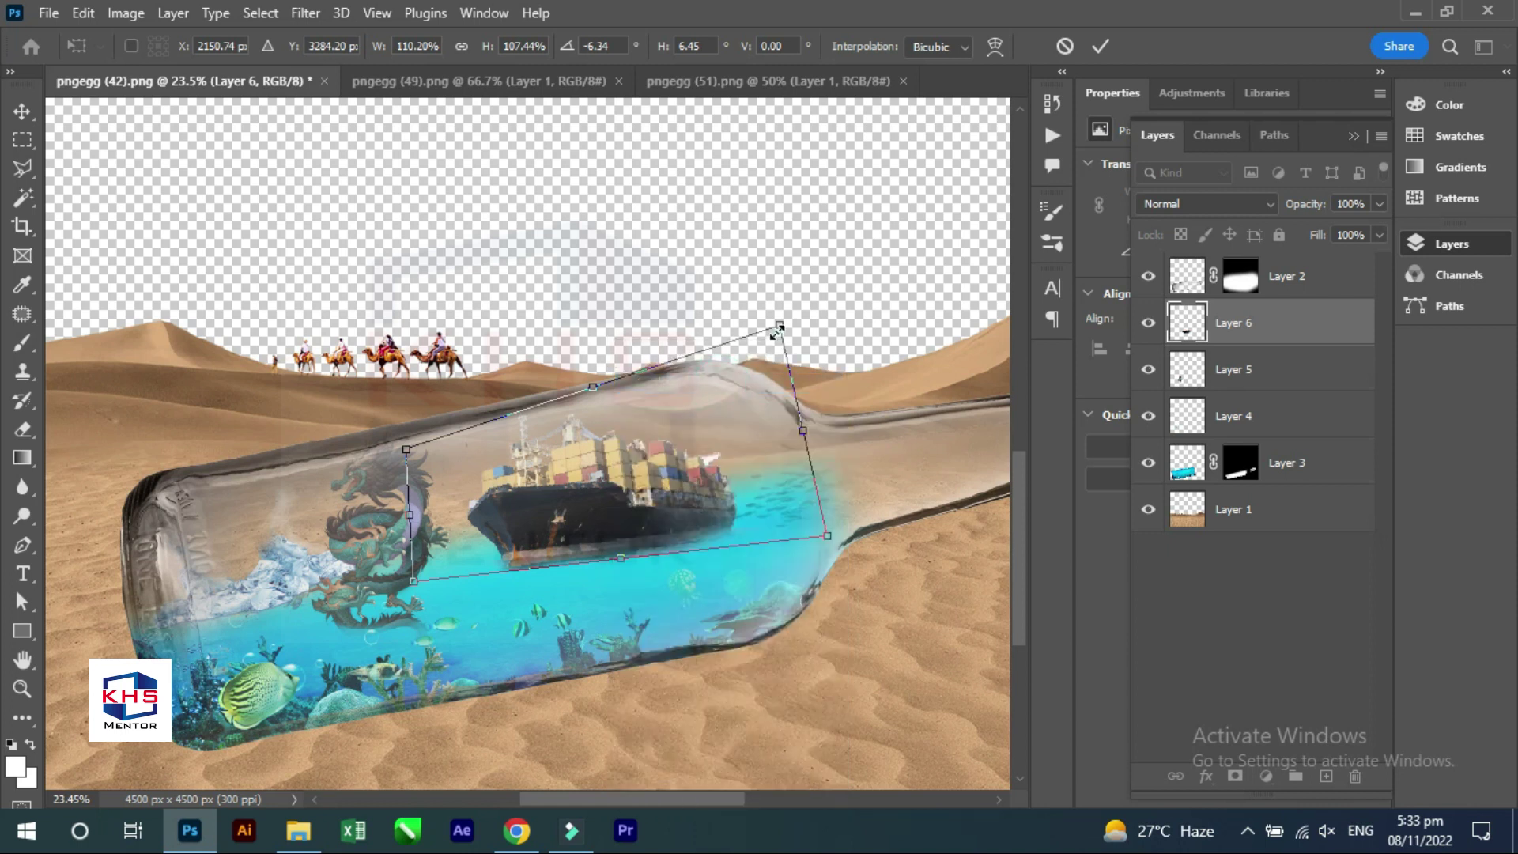
{"action": "left_click_drag", "start_coordinate": [777, 333], "coordinate": [758, 343]}
{"action": "left_click_drag", "start_coordinate": [670, 487], "coordinate": [719, 472]}
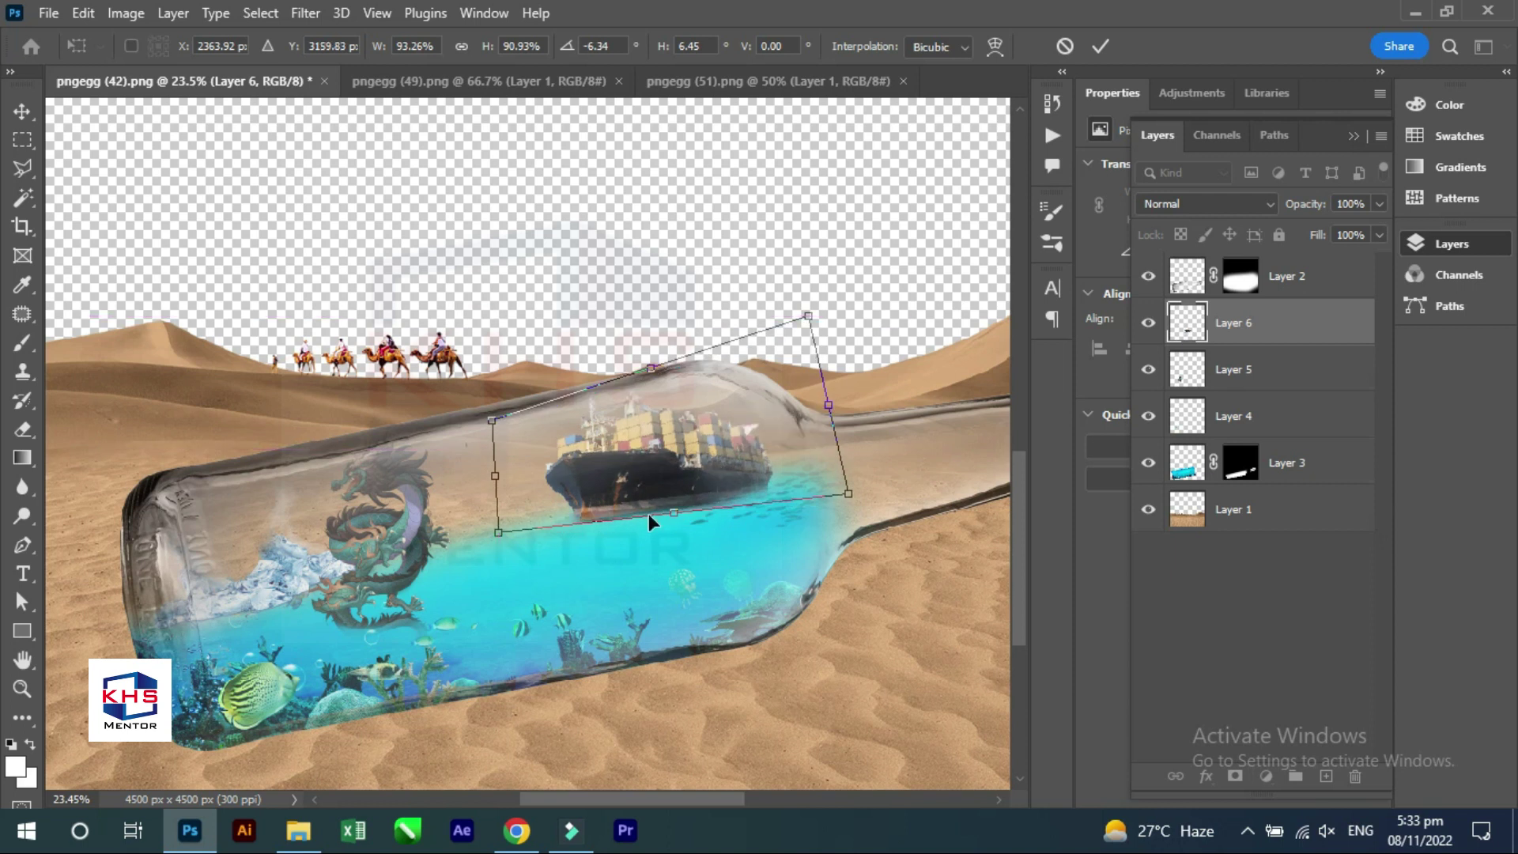
{"action": "key", "text": "Return"}
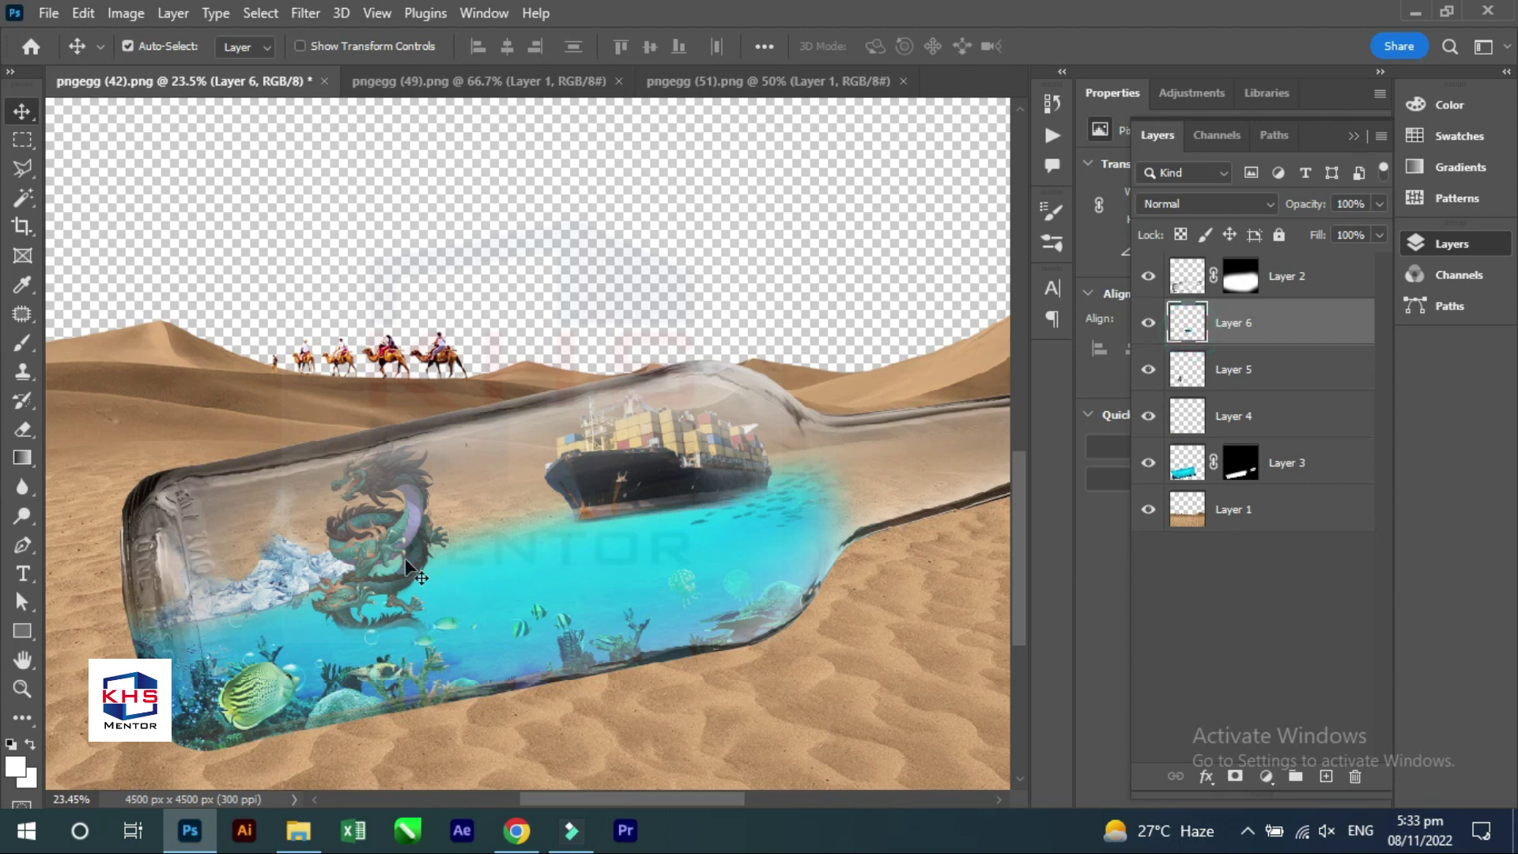
Move the dragon right inside the bottle and flip it horizontally.
{"action": "left_click_drag", "start_coordinate": [405, 558], "coordinate": [446, 529]}
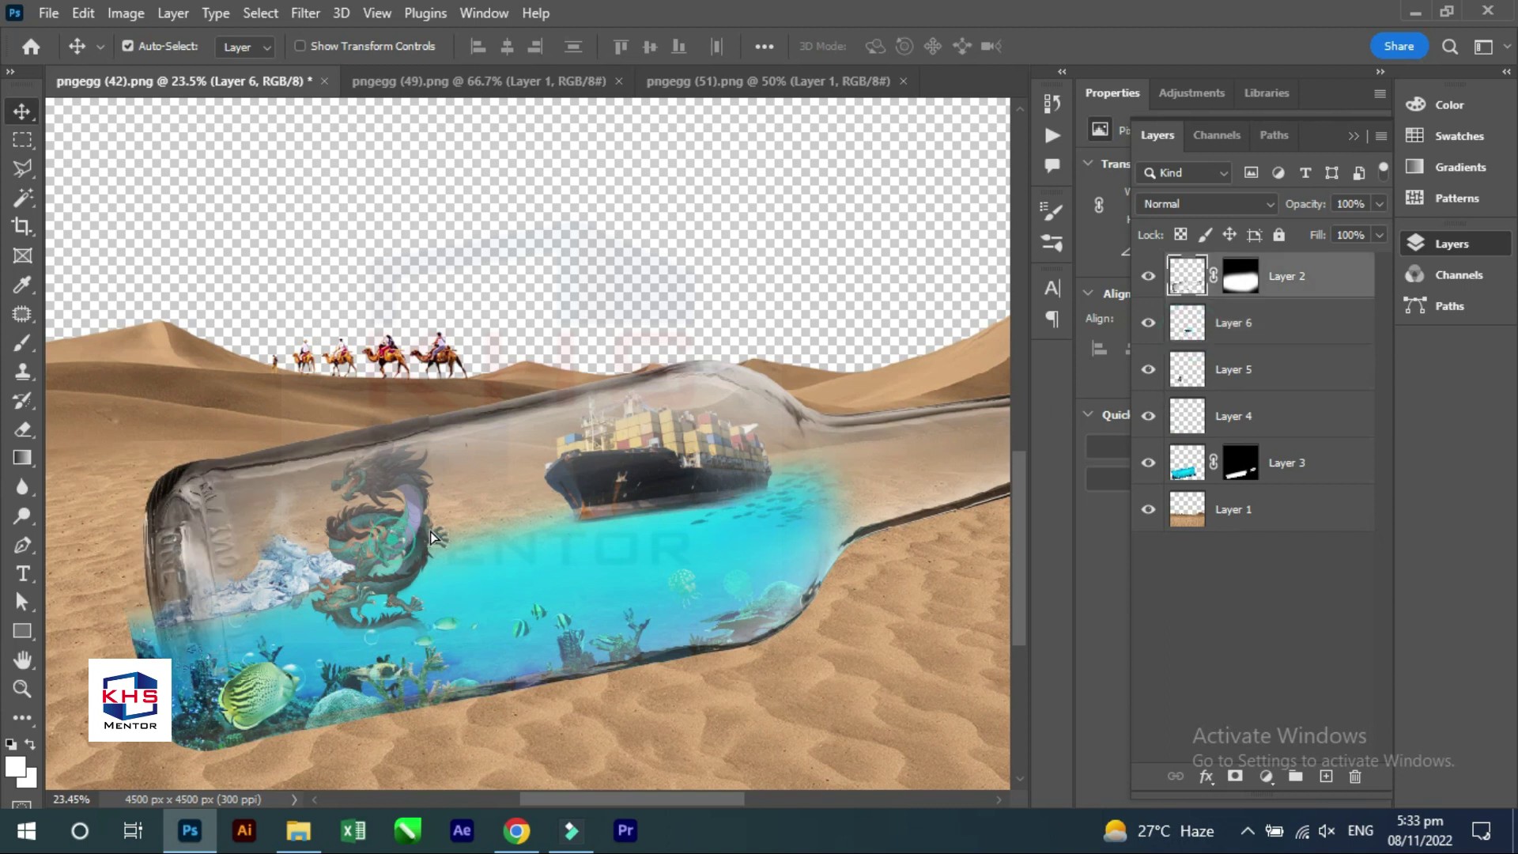
{"action": "left_click", "coordinate": [1179, 381]}
{"action": "key", "text": "ctrl+t"}
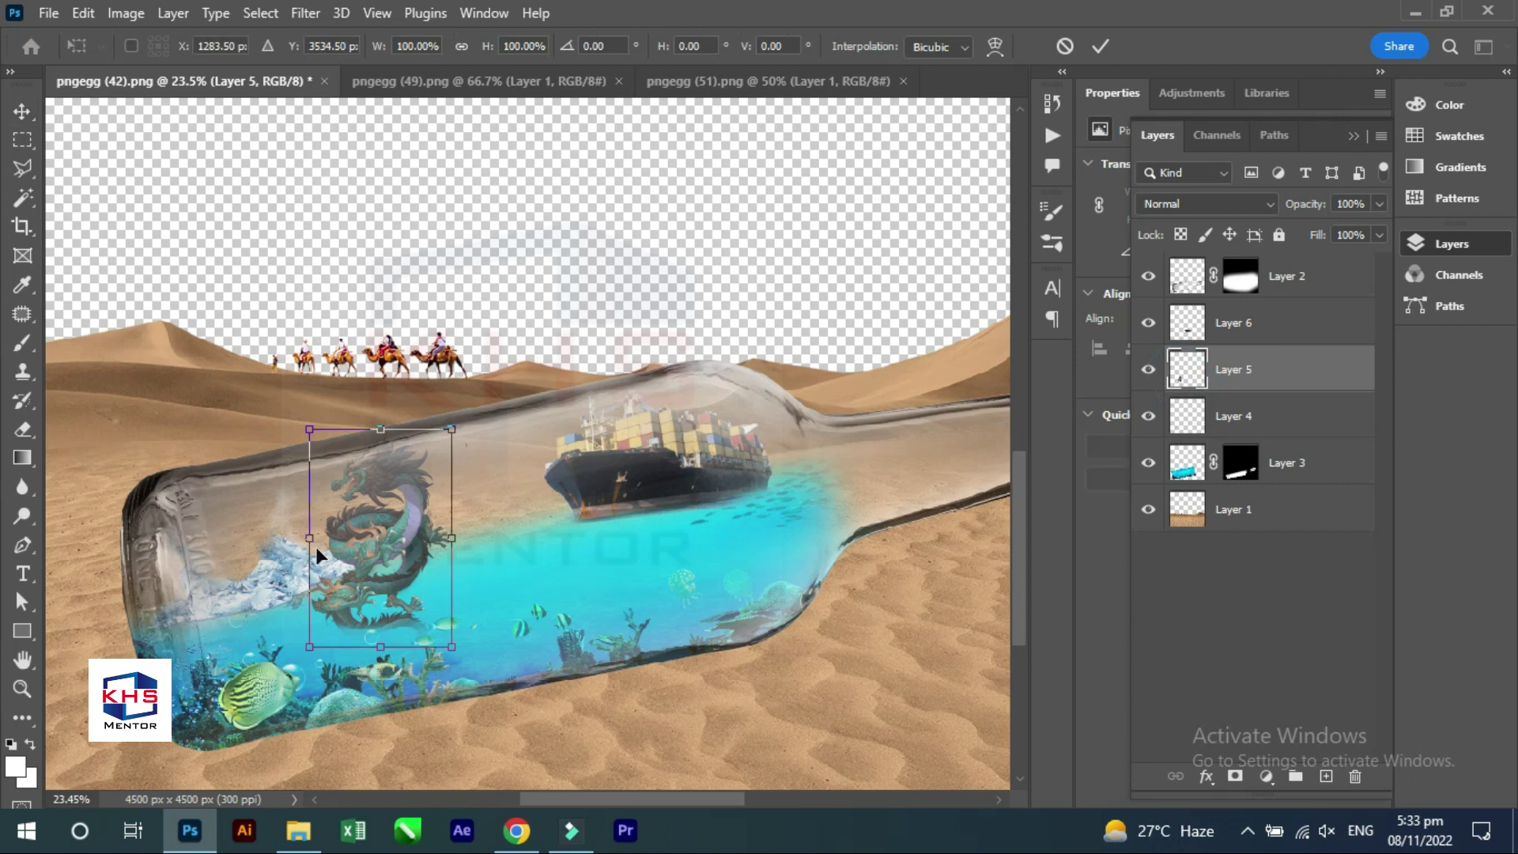
{"action": "left_click_drag", "start_coordinate": [362, 481], "coordinate": [430, 473]}
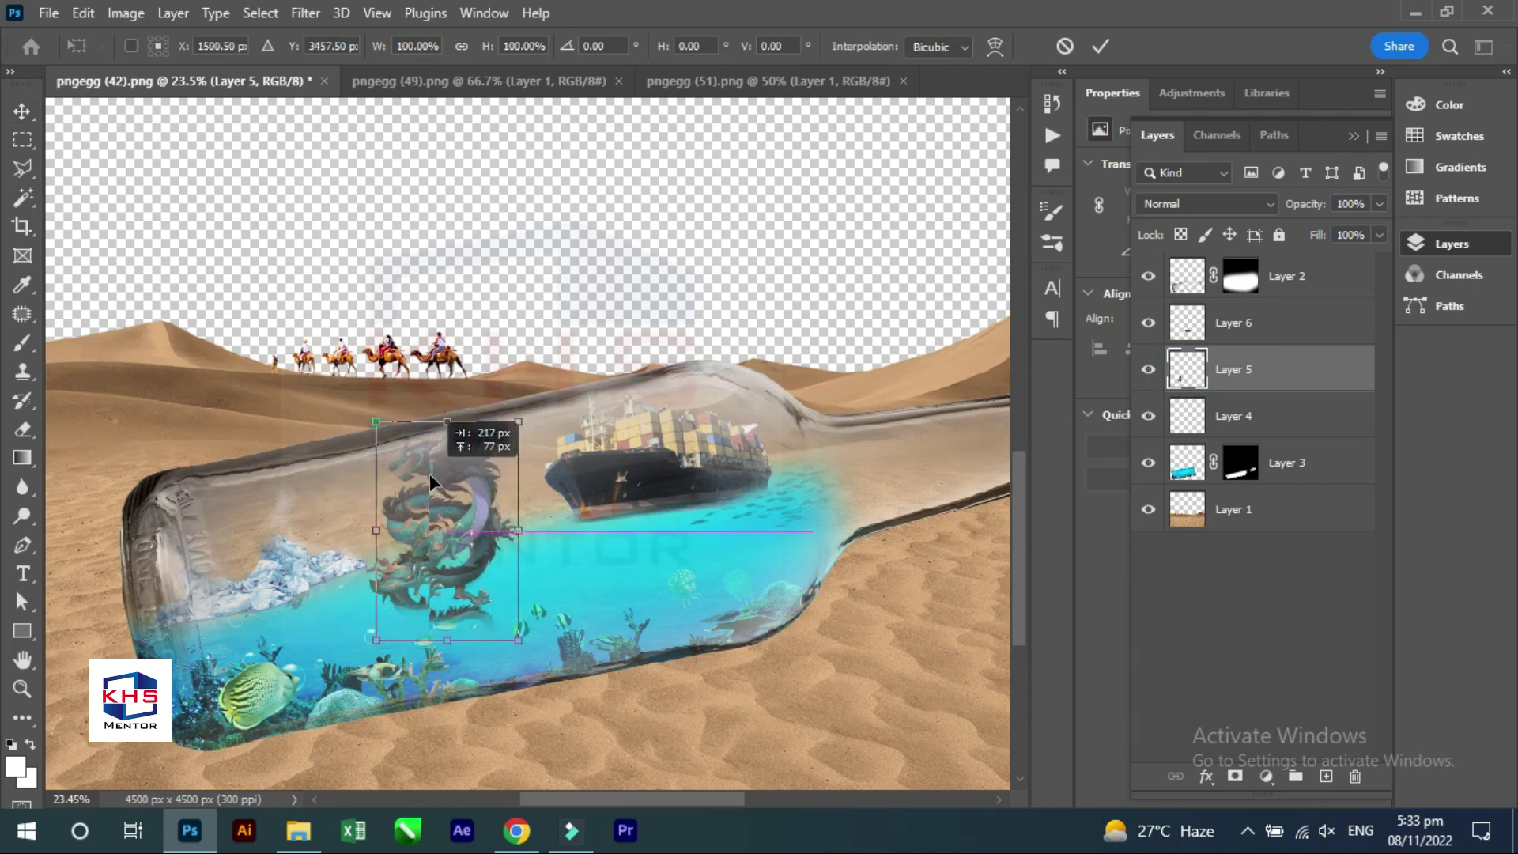
{"action": "right_click", "coordinate": [429, 473]}
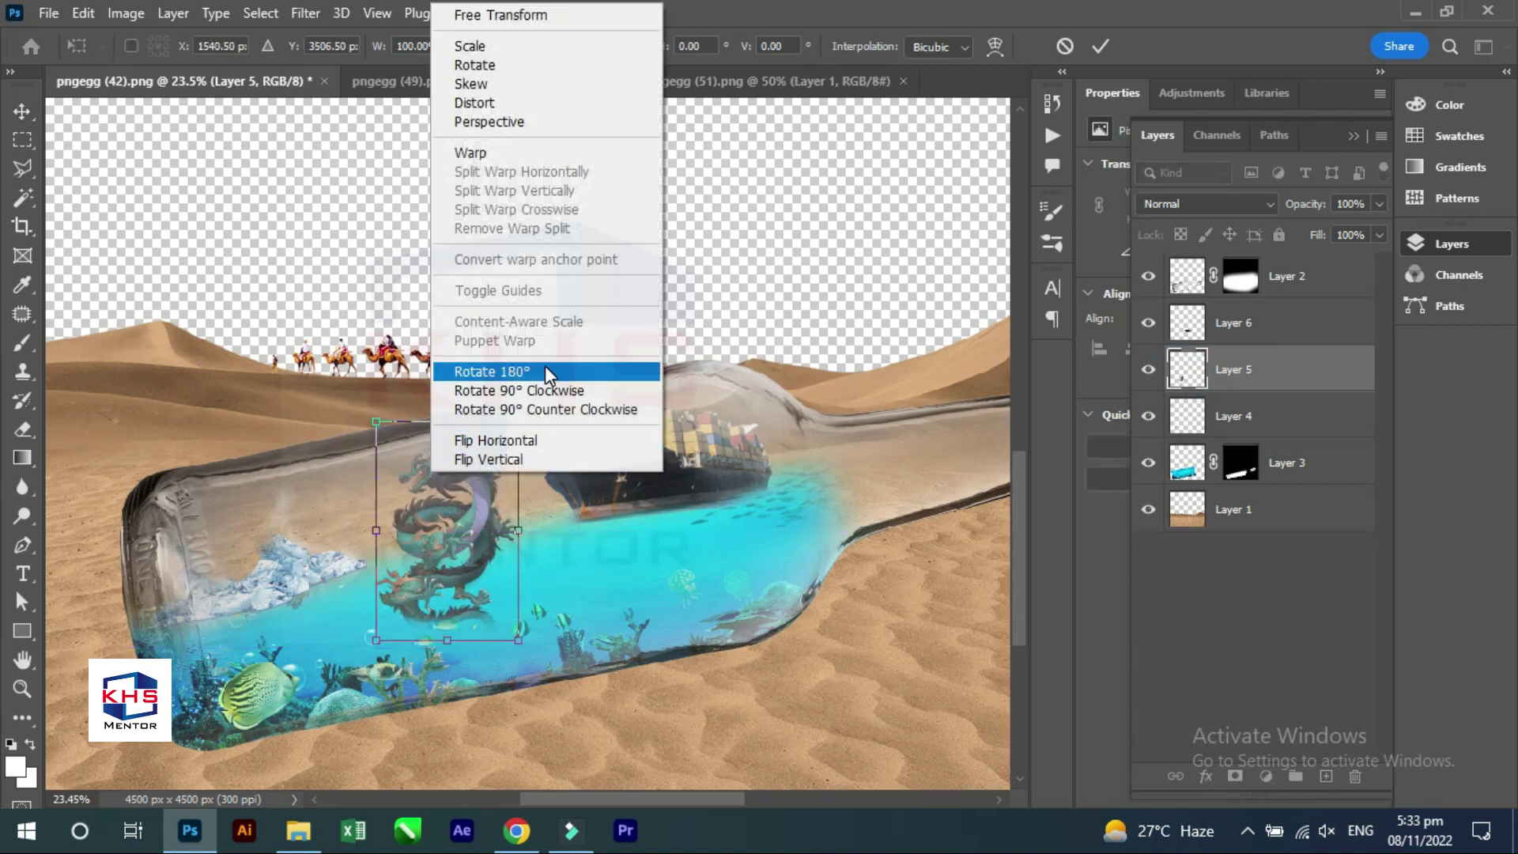
{"action": "left_click", "coordinate": [535, 438]}
{"action": "key", "text": "Return"}
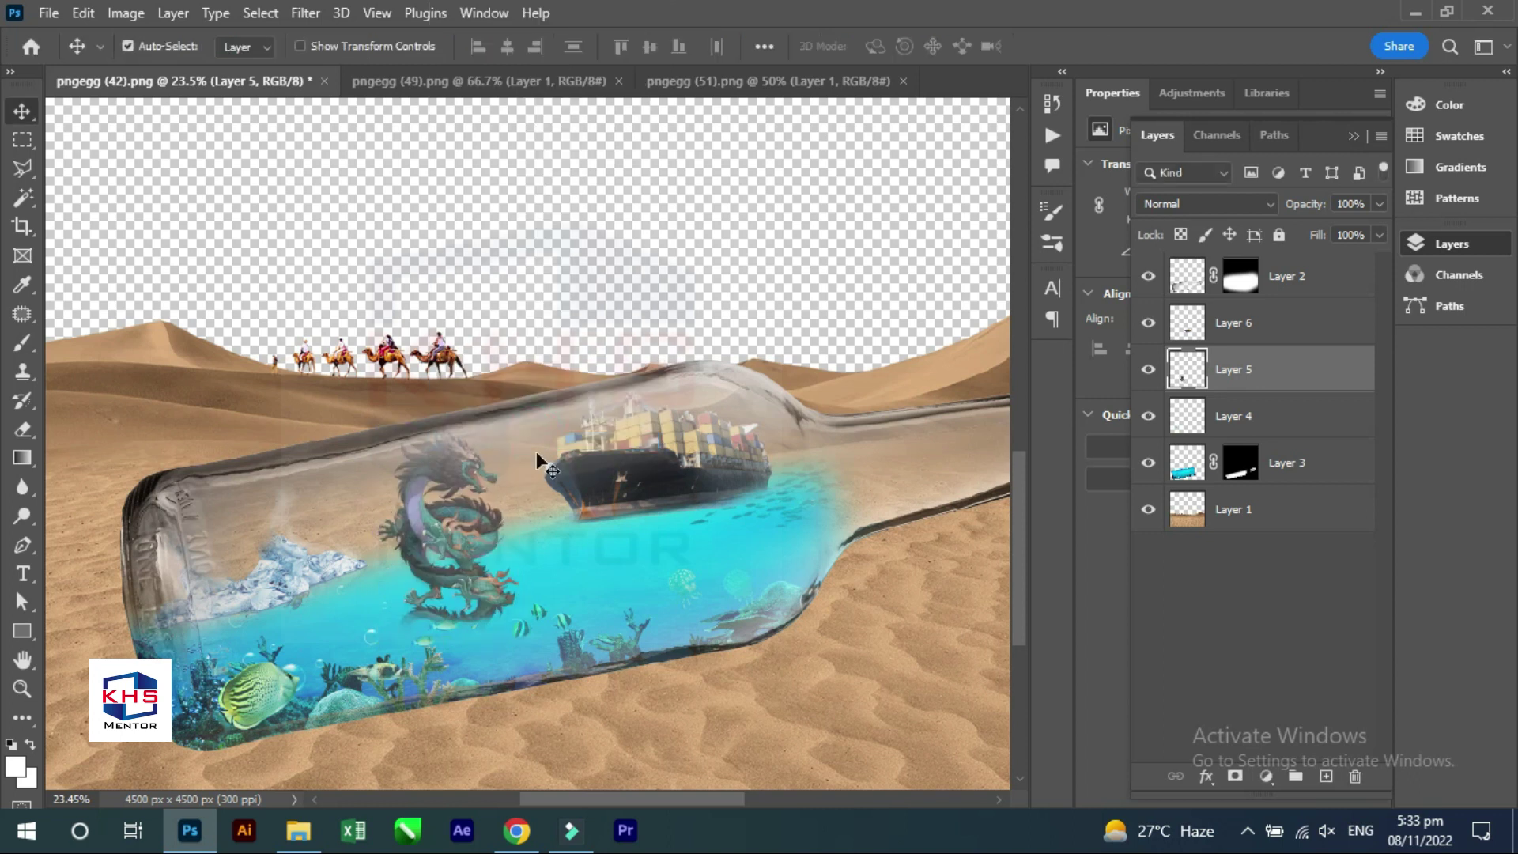
Nudge the dragon down and right, then close a Free Transform on the ship layer without changes.
{"action": "left_click_drag", "start_coordinate": [471, 457], "coordinate": [477, 467]}
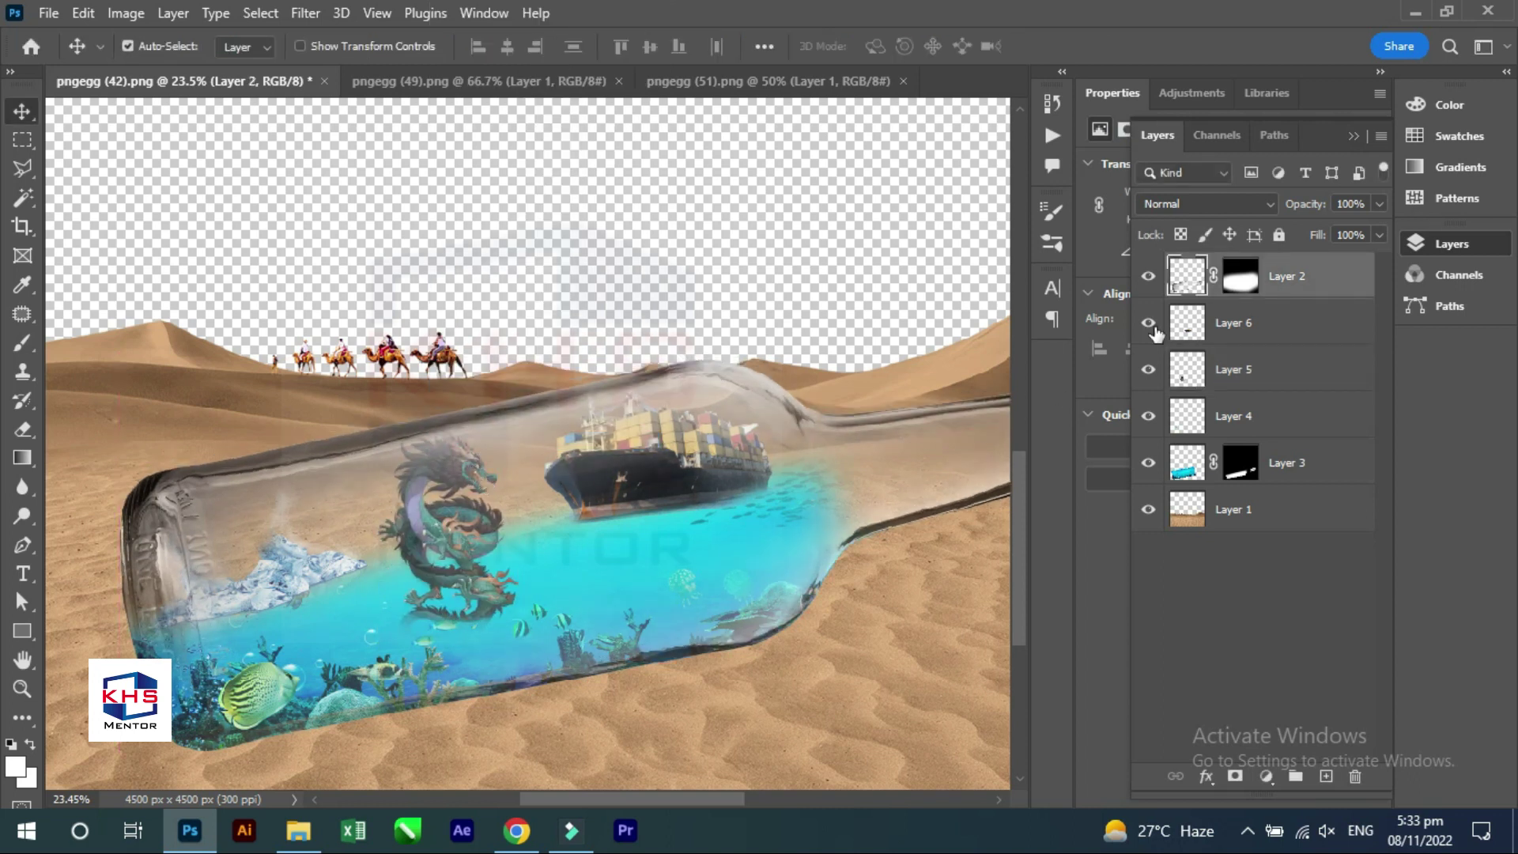
{"action": "left_click", "coordinate": [1189, 381]}
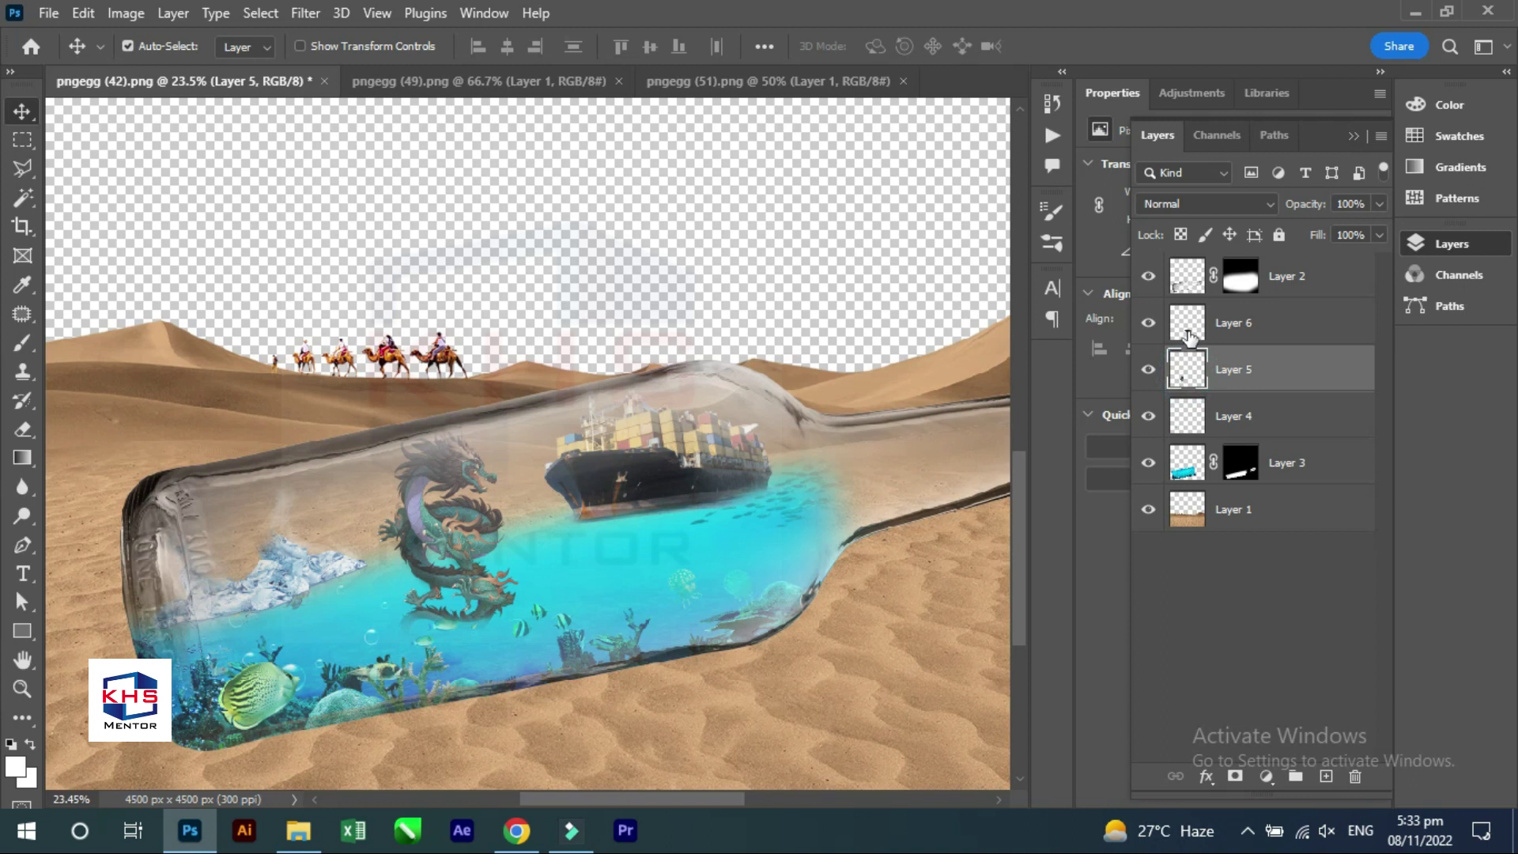
{"action": "right_click", "coordinate": [1187, 329]}
{"action": "key", "text": "Escape"}
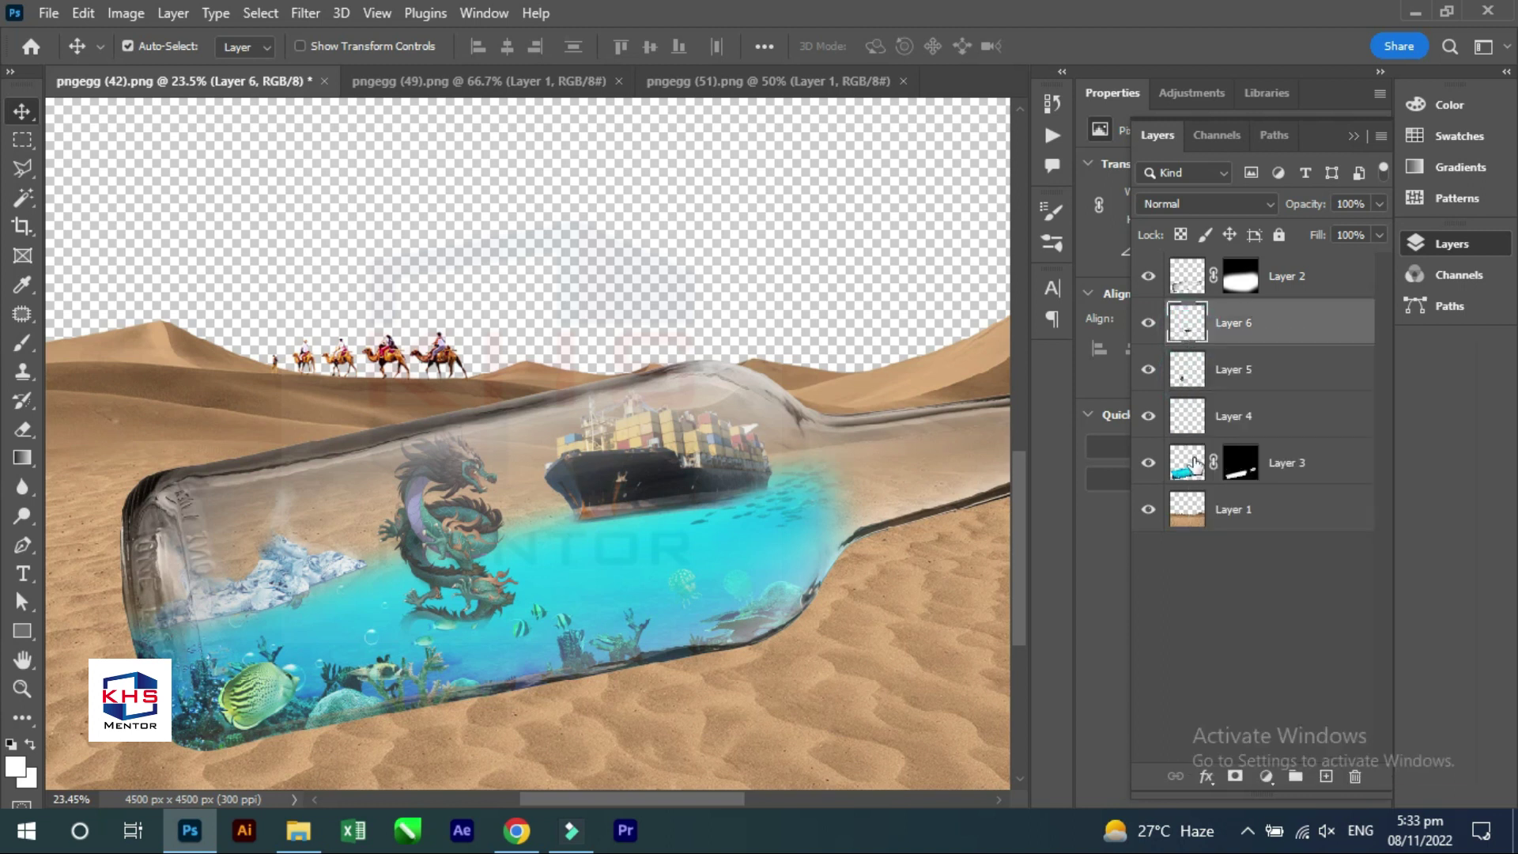
{"action": "key", "text": "ctrl+t"}
{"action": "key", "text": "Return"}
Shrink the dragon to about 98.68%, then select the desert background layer.
{"action": "left_click", "coordinate": [1215, 391]}
{"action": "key", "text": "ctrl+t"}
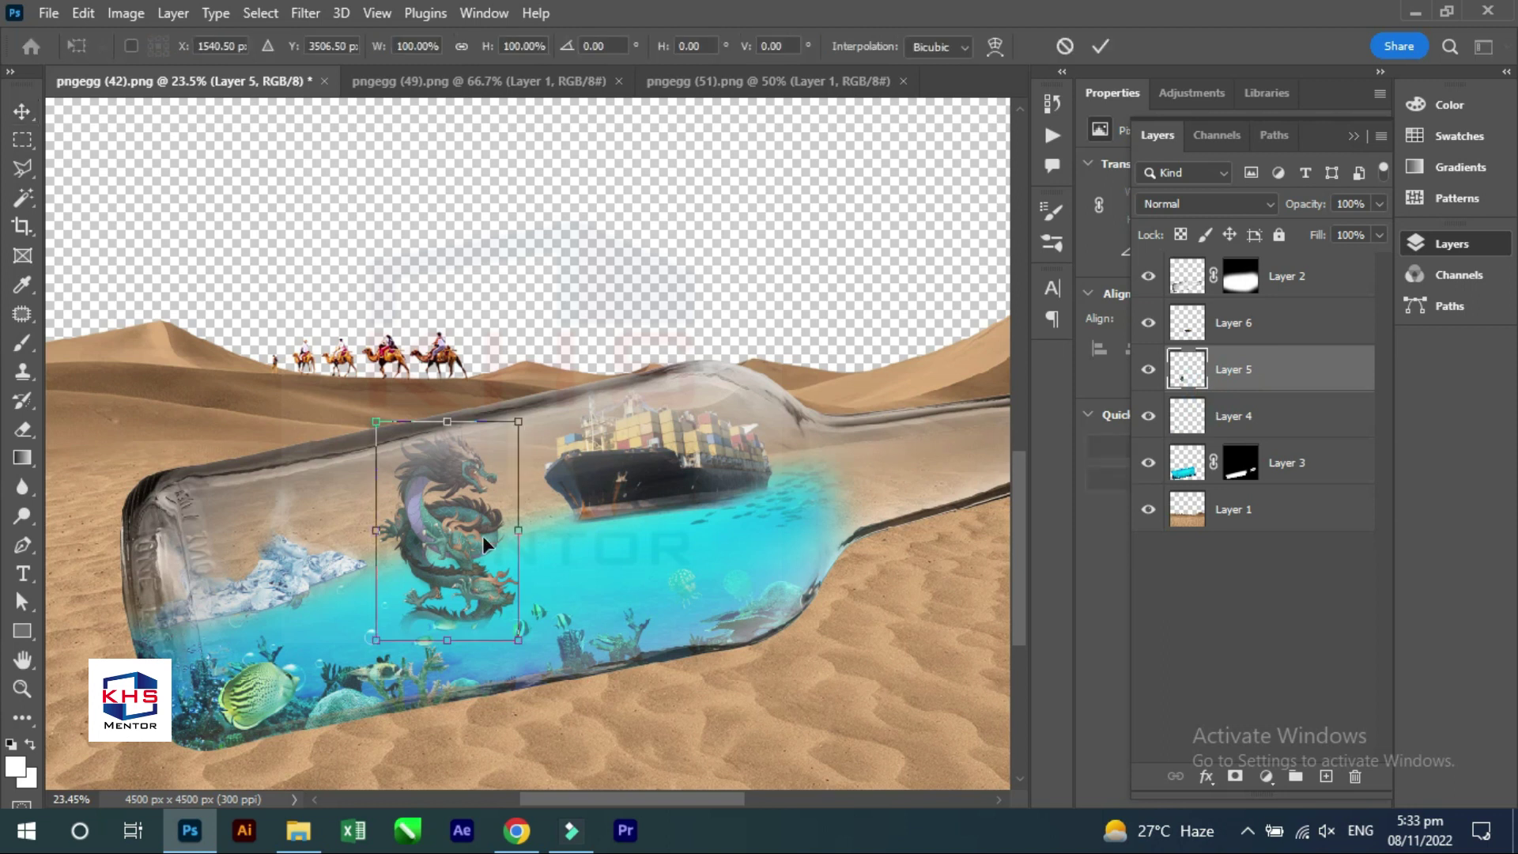
{"action": "mouse_move", "coordinate": [521, 646]}
{"action": "left_mouse_down"}
{"action": "mouse_move", "coordinate": [511, 627]}
{"action": "mouse_move", "coordinate": [525, 646]}
{"action": "left_mouse_up"}
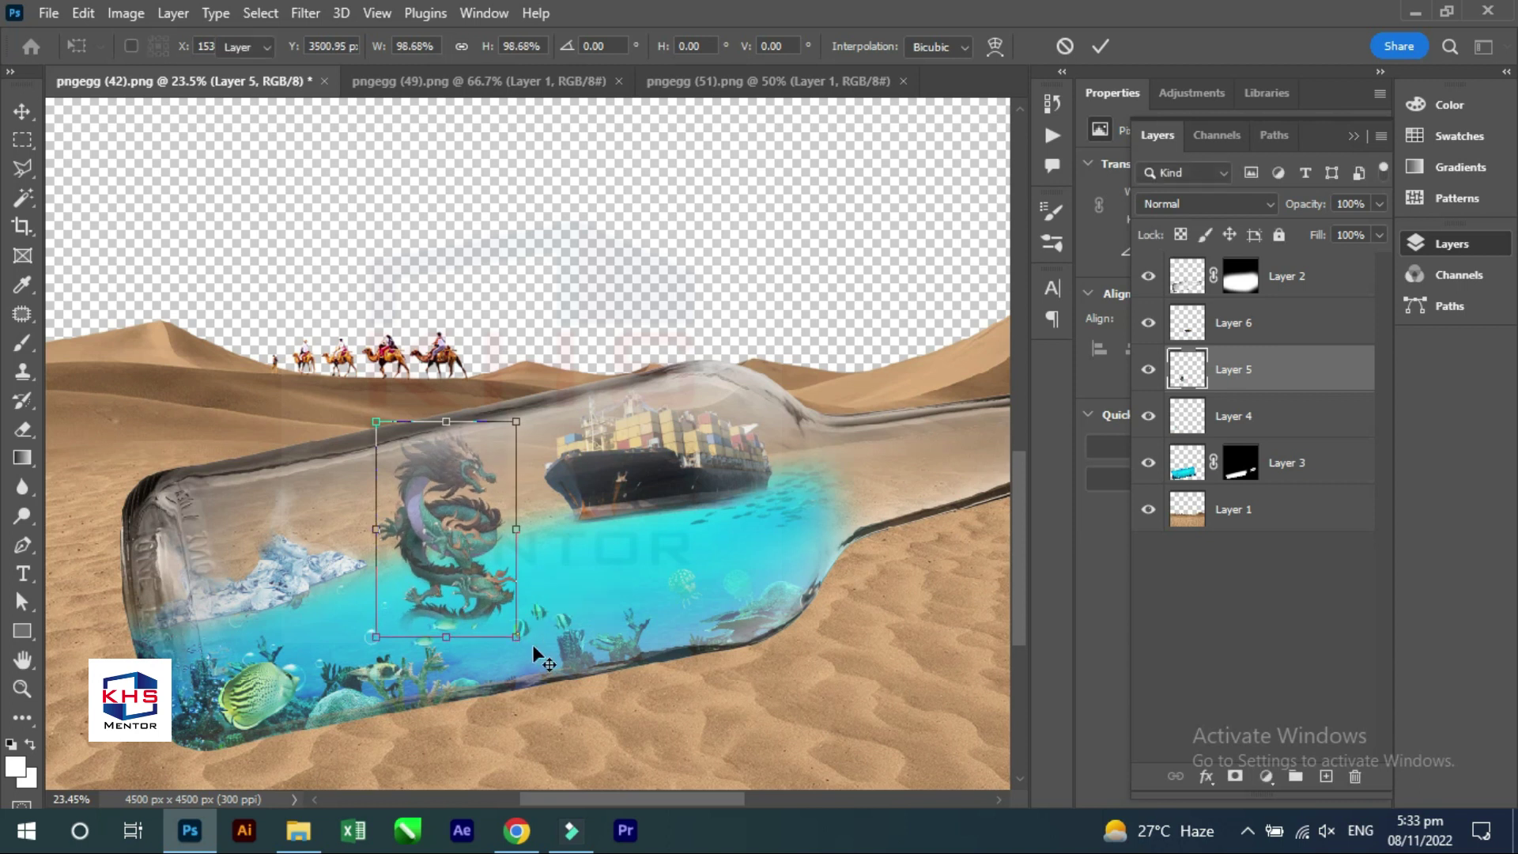
{"action": "key", "text": "Return"}
{"action": "left_click", "coordinate": [415, 471]}
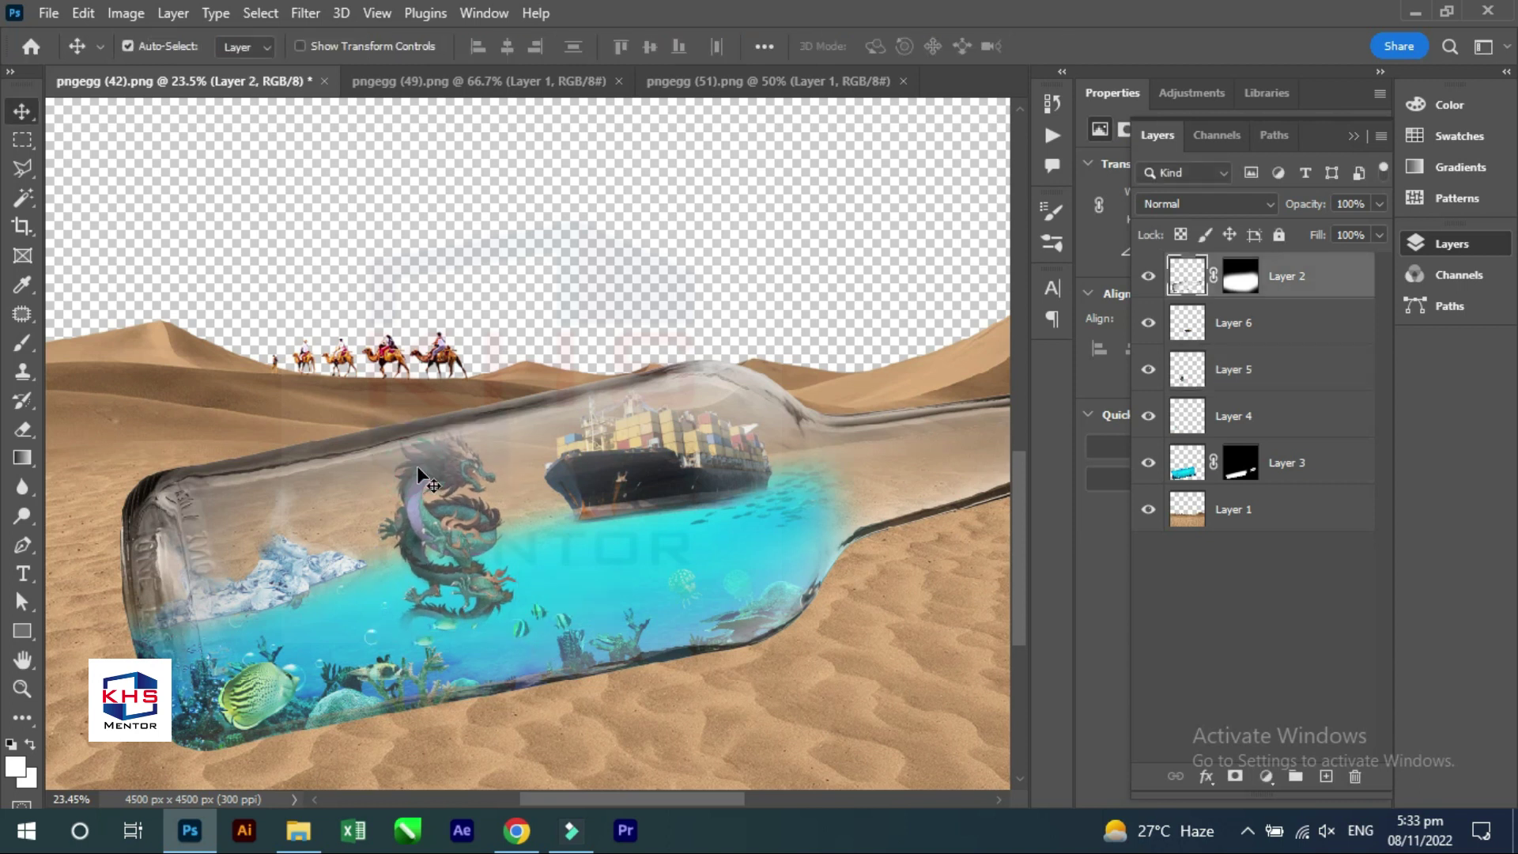
{"action": "left_click", "coordinate": [465, 719]}
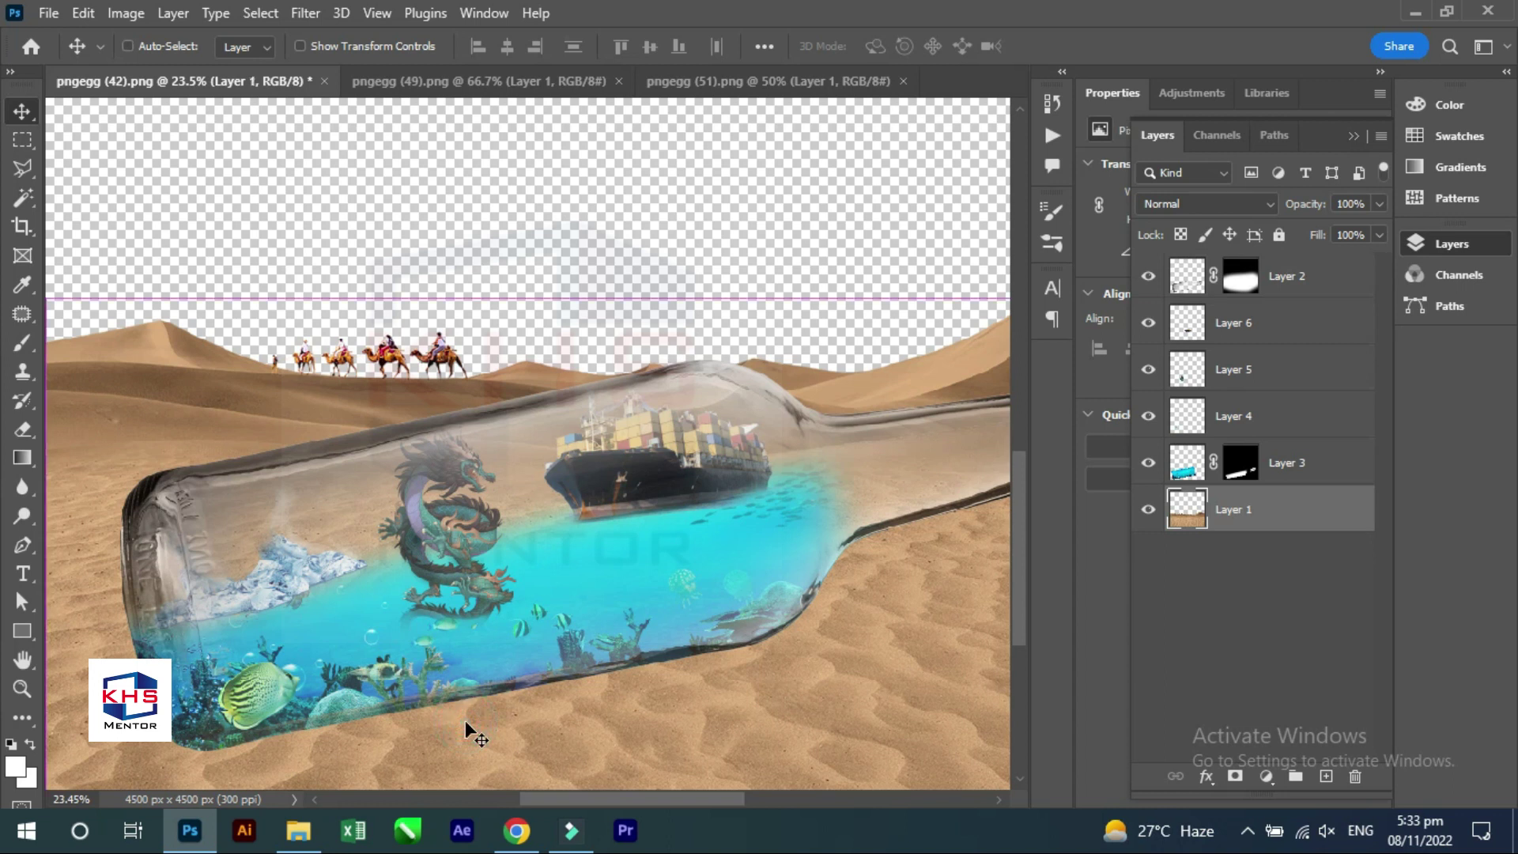
Paste the cloudy sky as Layer 8 and enlarge it to about 509% behind the desert.
{"action": "key", "text": "ctrl+0"}
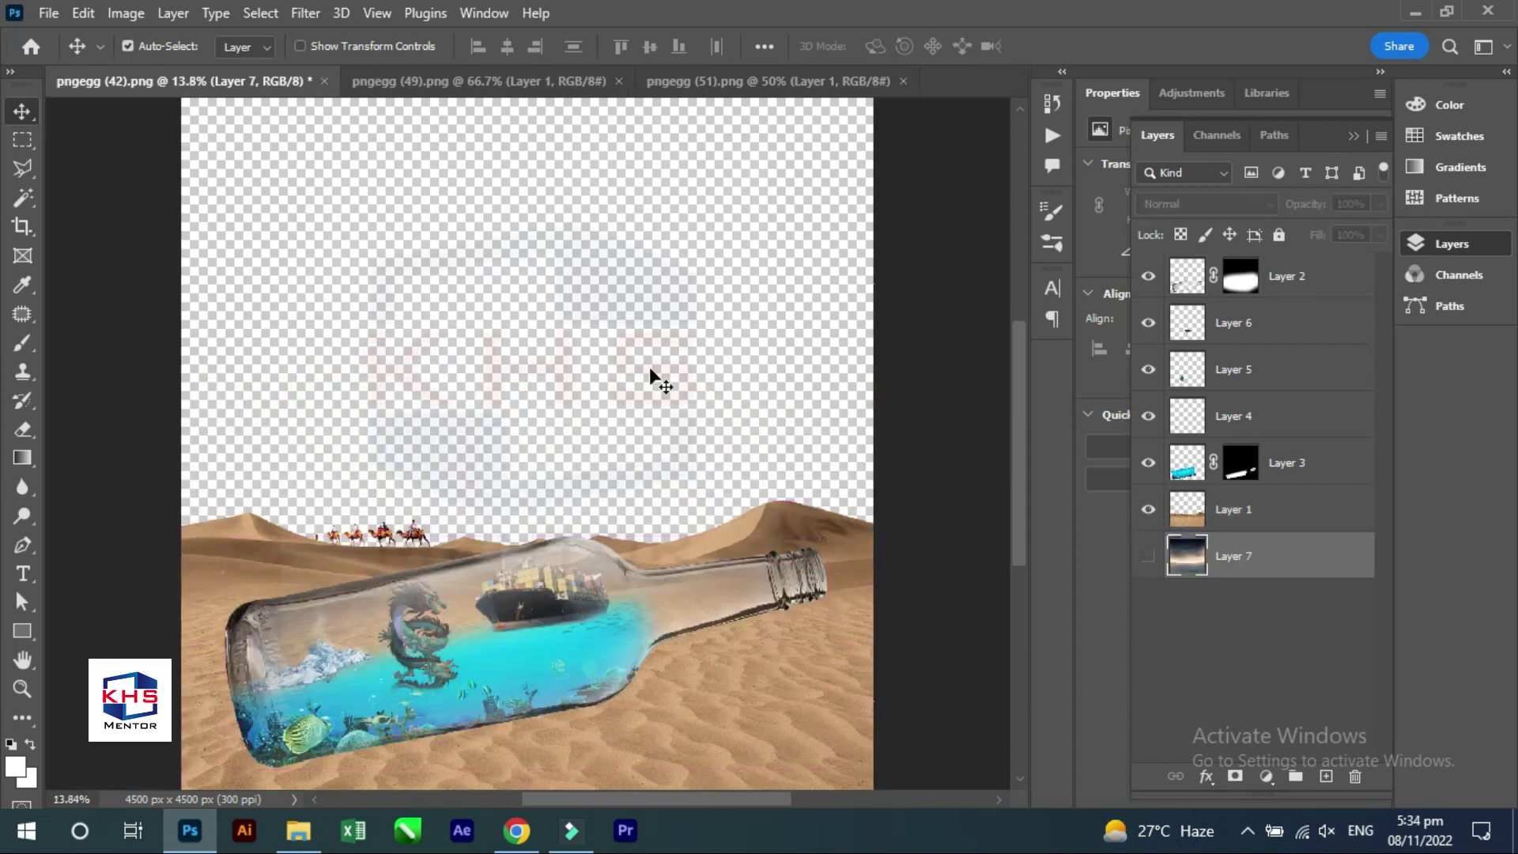
{"action": "key", "text": "ctrl+v"}
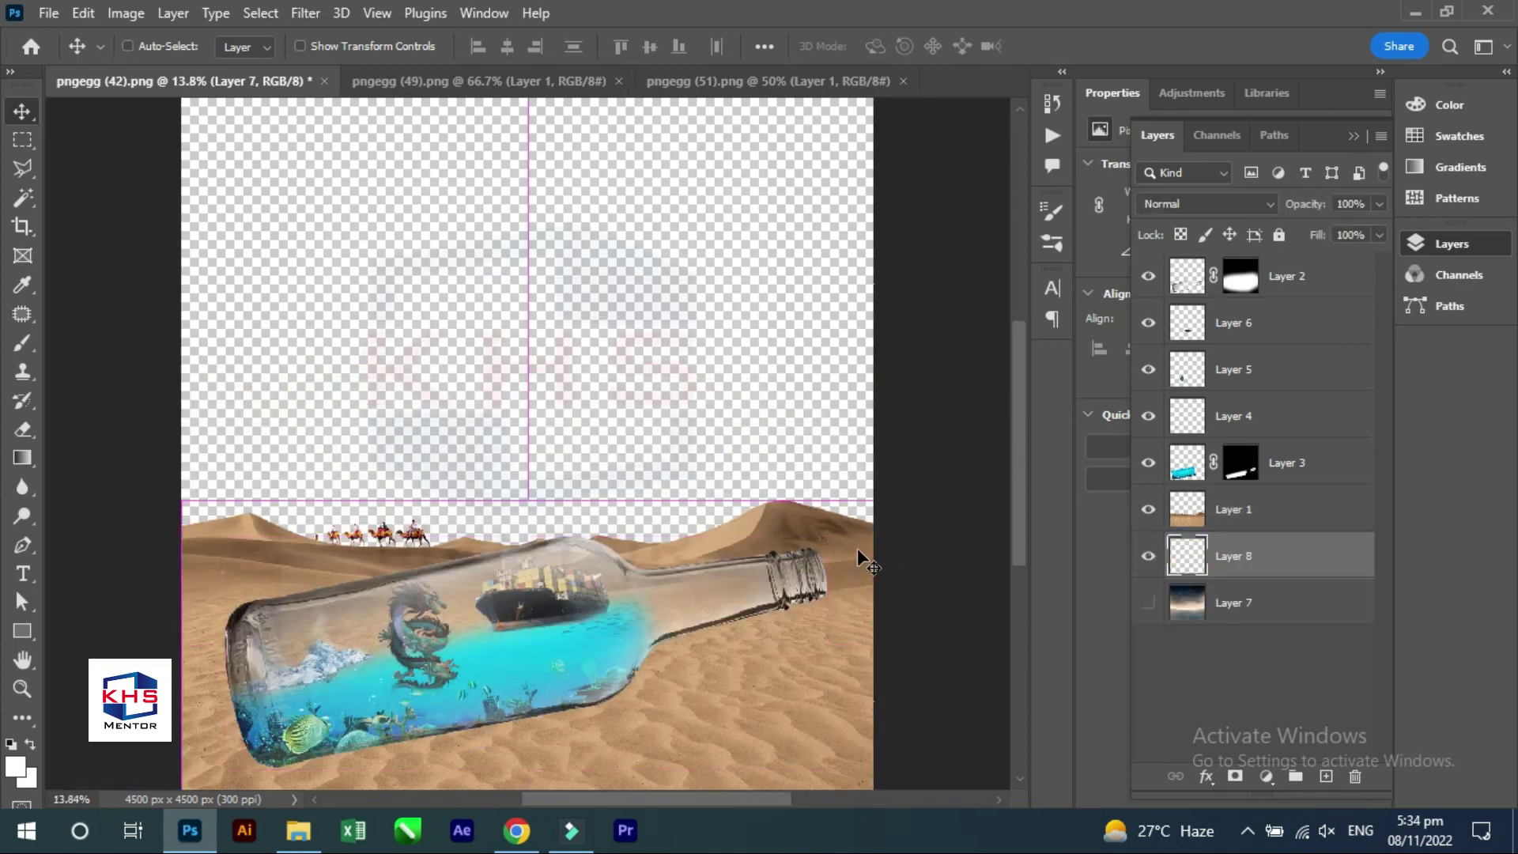
{"action": "key", "text": "ctrl+t"}
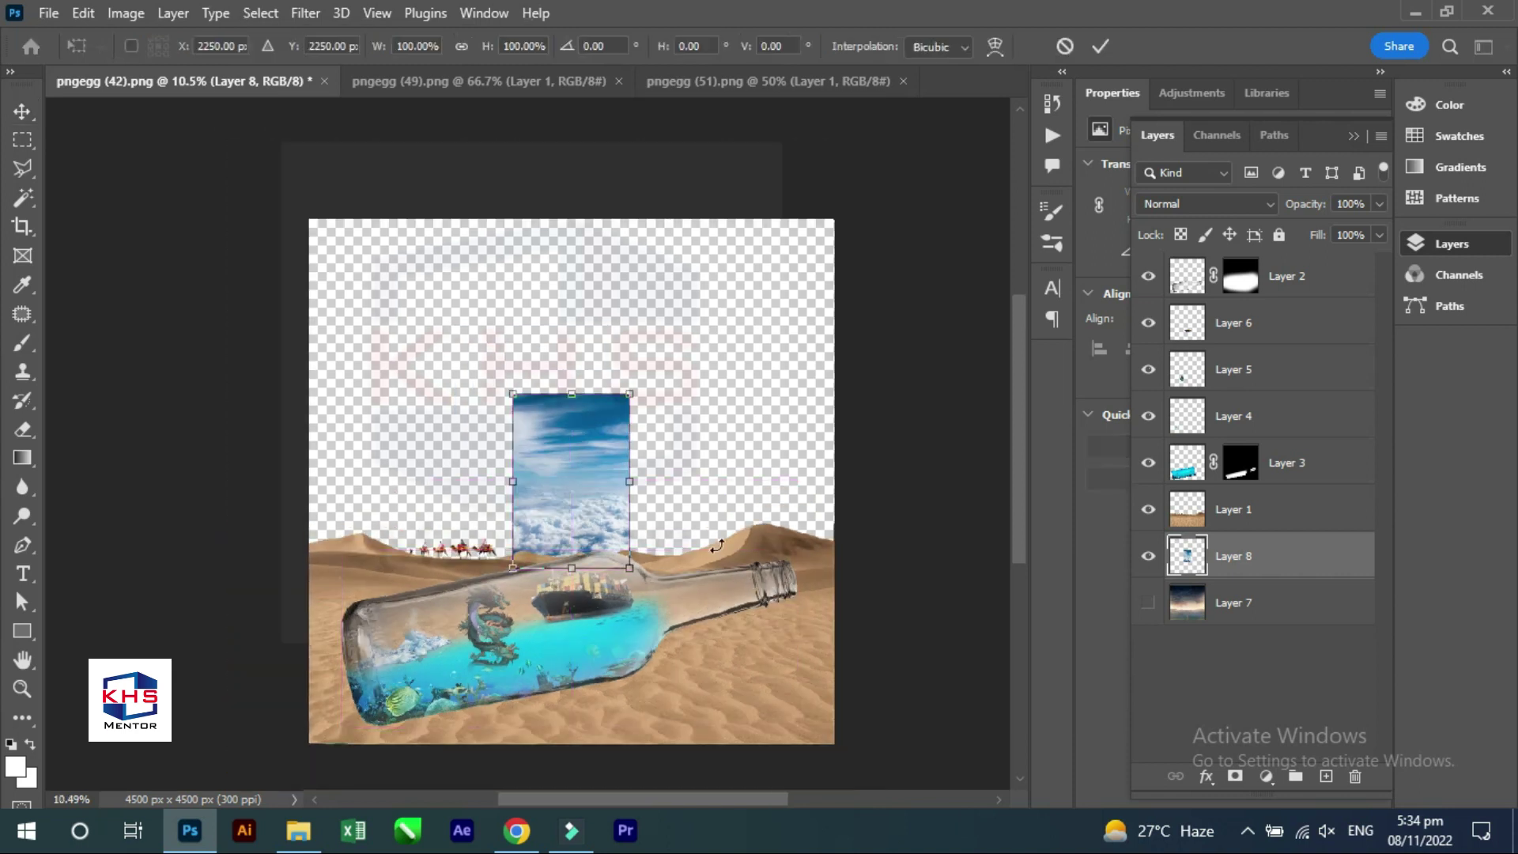
{"action": "mouse_move", "coordinate": [642, 486]}
{"action": "left_mouse_down"}
{"action": "mouse_move", "coordinate": [837, 485]}
{"action": "mouse_move", "coordinate": [754, 438]}
{"action": "mouse_move", "coordinate": [762, 509]}
{"action": "left_mouse_up"}
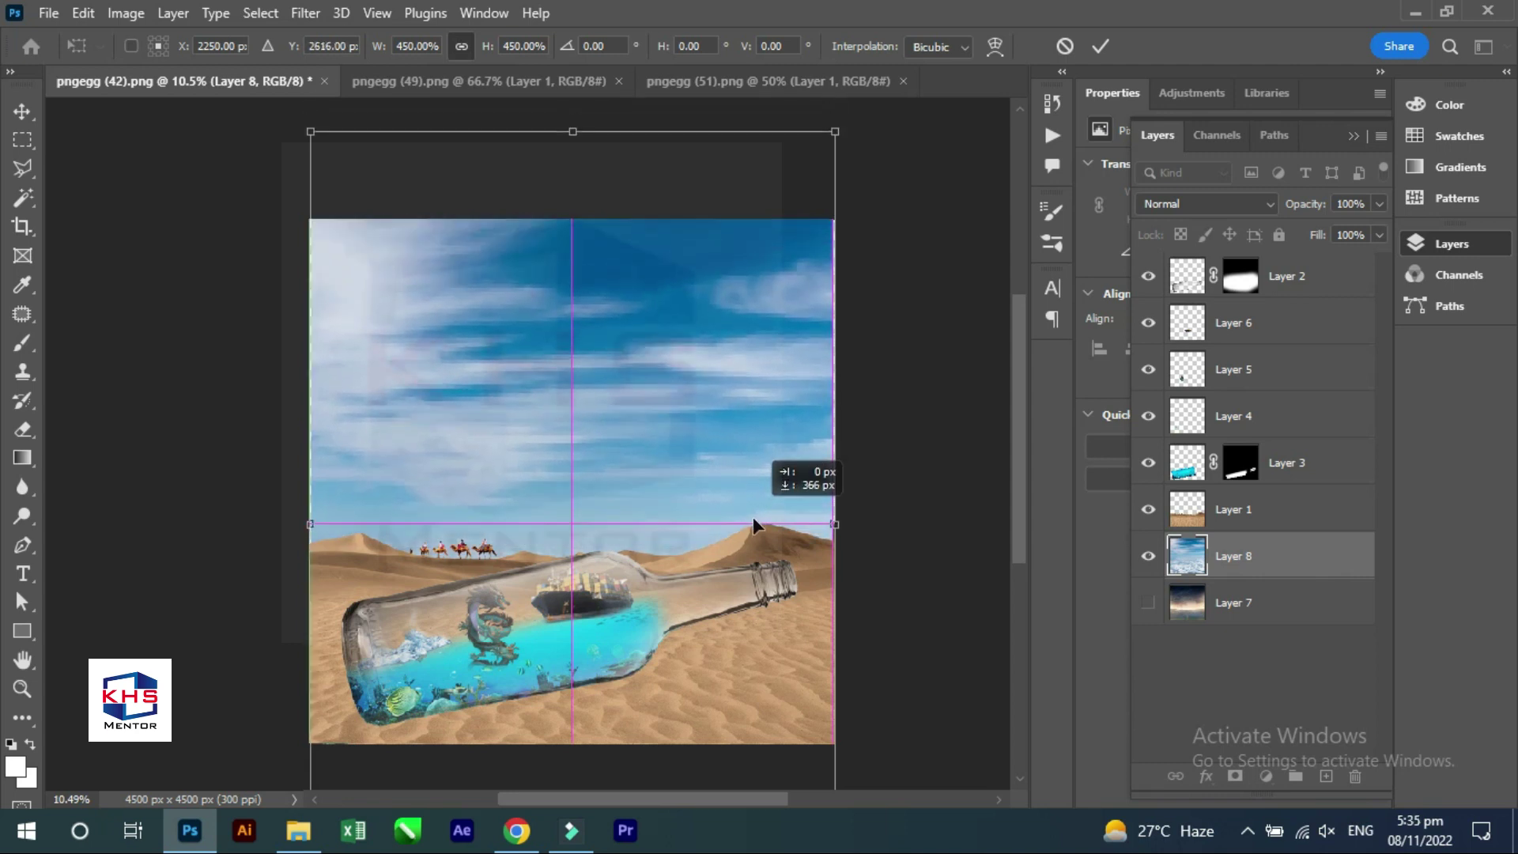
{"action": "left_click_drag", "start_coordinate": [836, 532], "coordinate": [903, 532]}
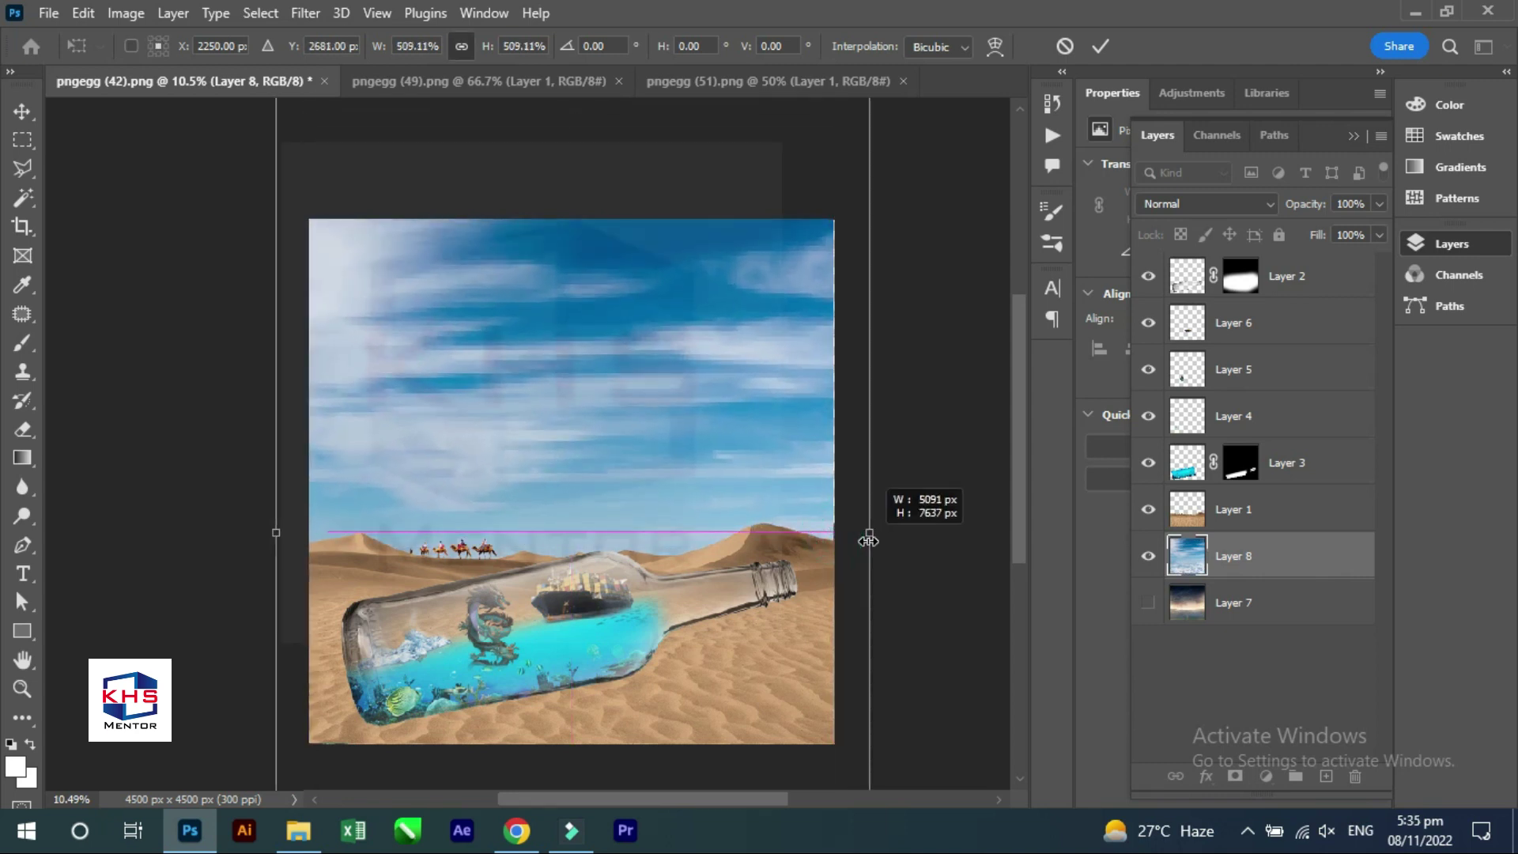
{"action": "left_click_drag", "start_coordinate": [696, 466], "coordinate": [705, 471]}
{"action": "key", "text": "Return"}
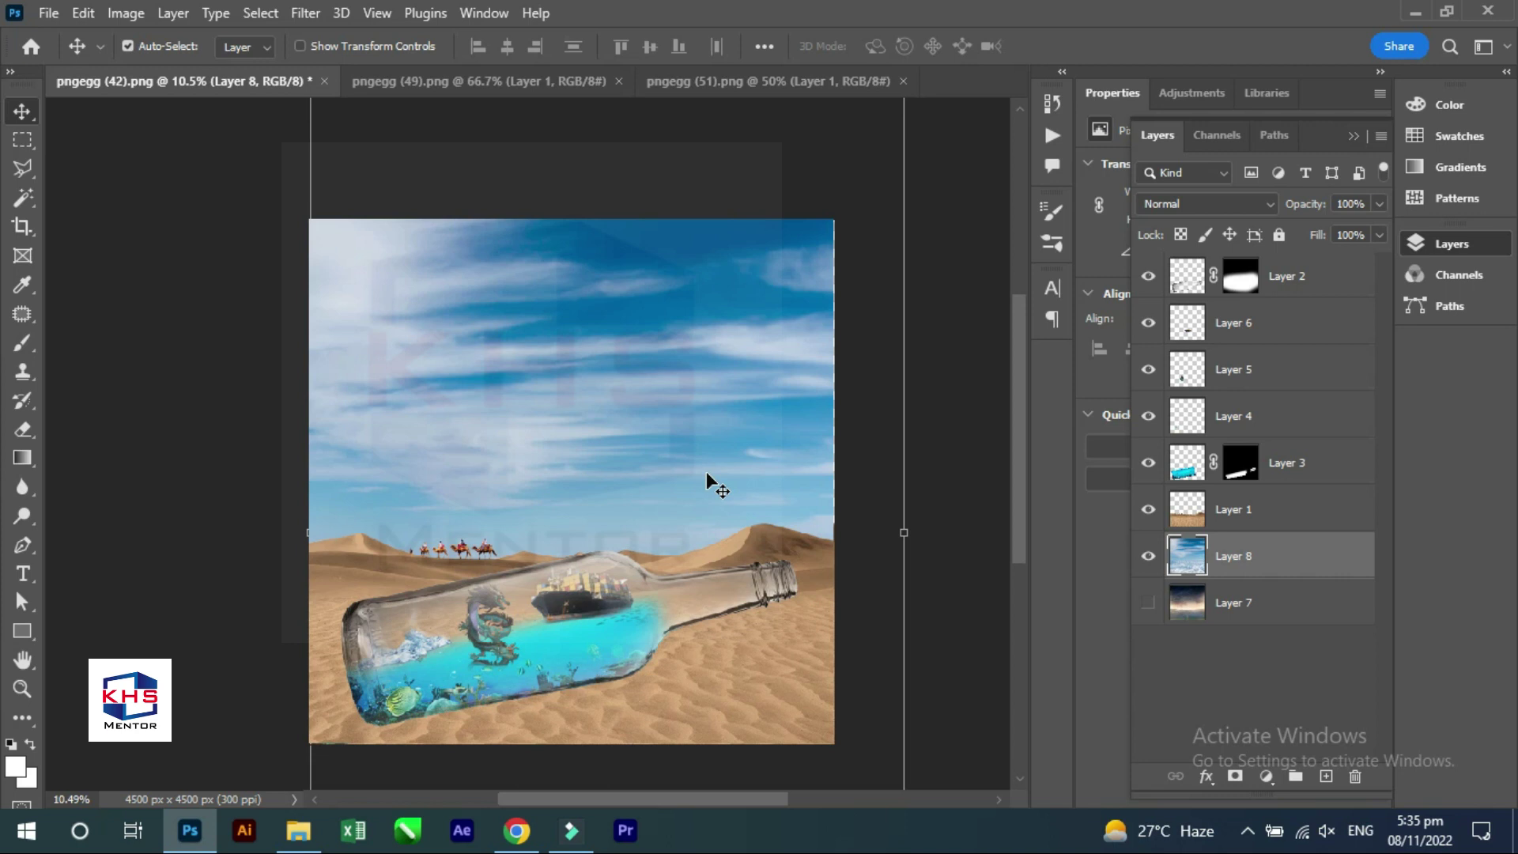
{"action": "scroll", "coordinate": [705, 472], "scroll_direction": "up", "scroll_amount": 2}
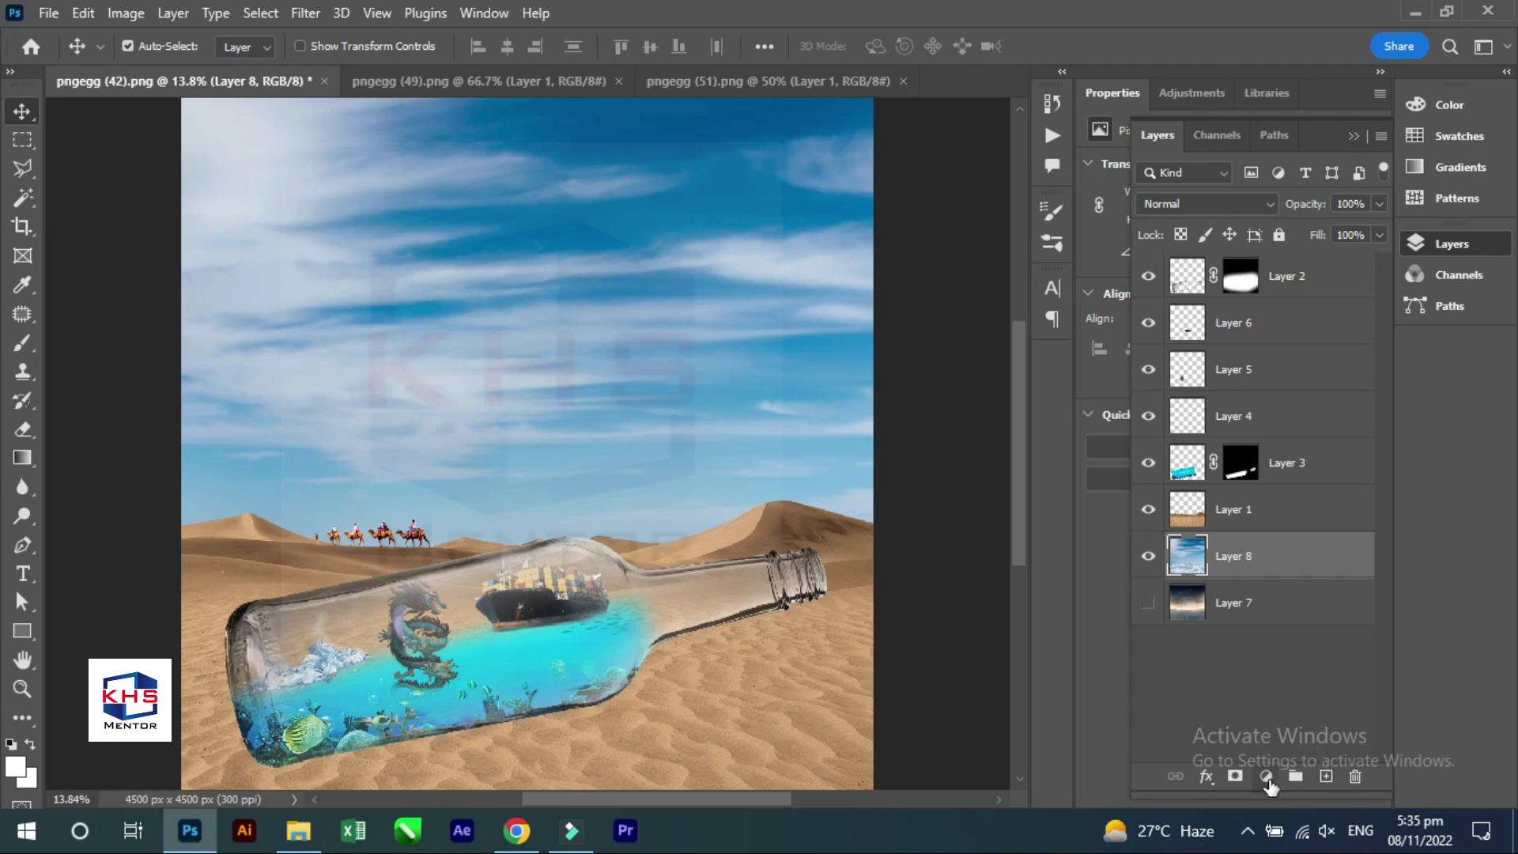
Make Layer 2 the active layer before adding an adjustment.
{"action": "left_click", "coordinate": [1265, 776]}
{"action": "left_click", "coordinate": [1230, 324]}
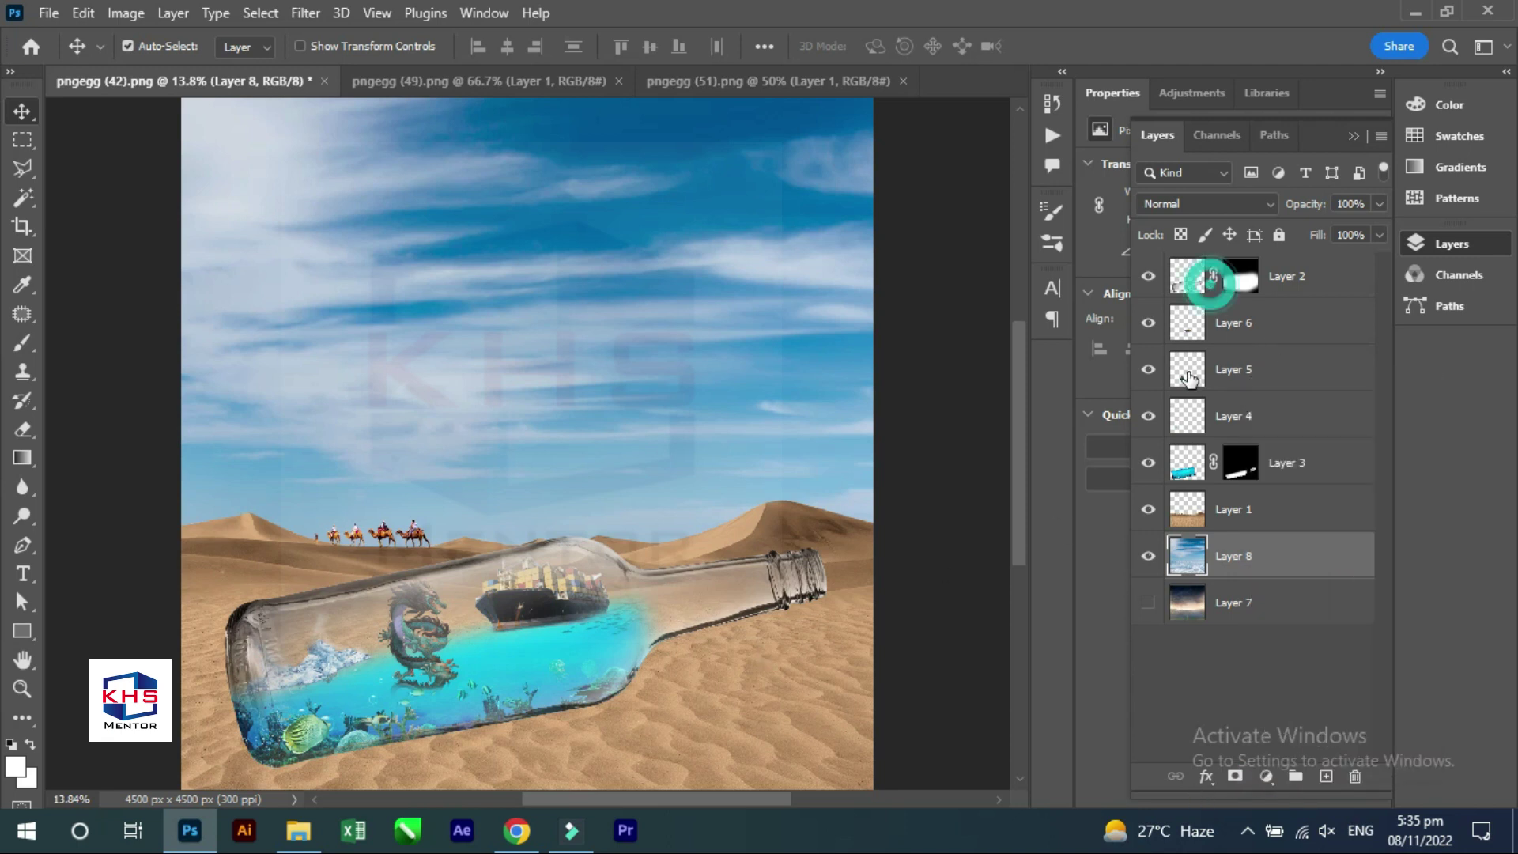
{"action": "left_click", "coordinate": [1249, 603]}
{"action": "left_click", "coordinate": [1276, 285]}
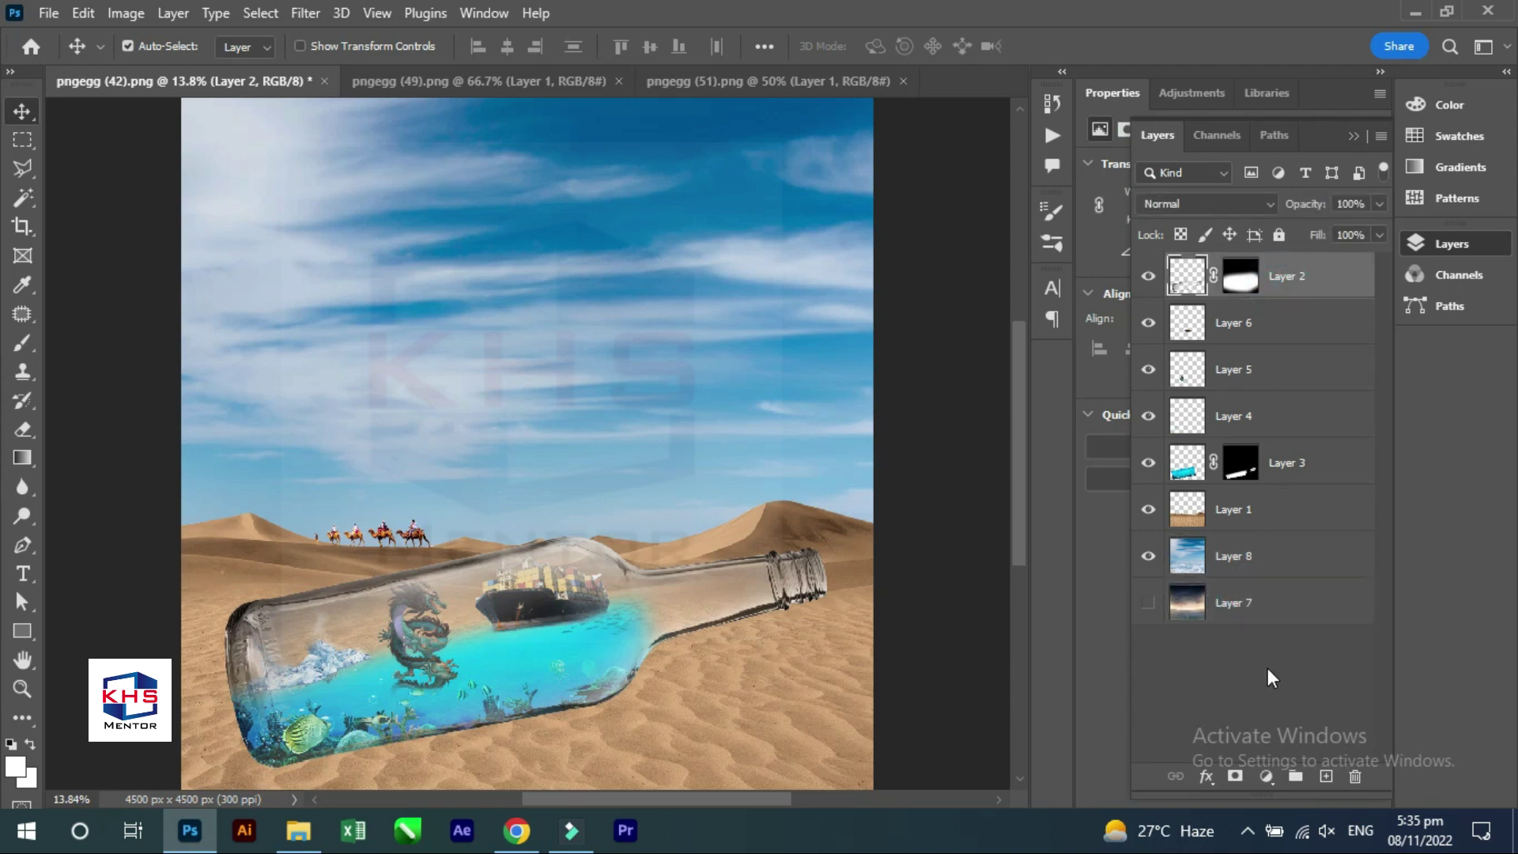
Add a Vibrance adjustment layer with Vibrance +56 and Saturation +35.
{"action": "left_click", "coordinate": [1265, 776]}
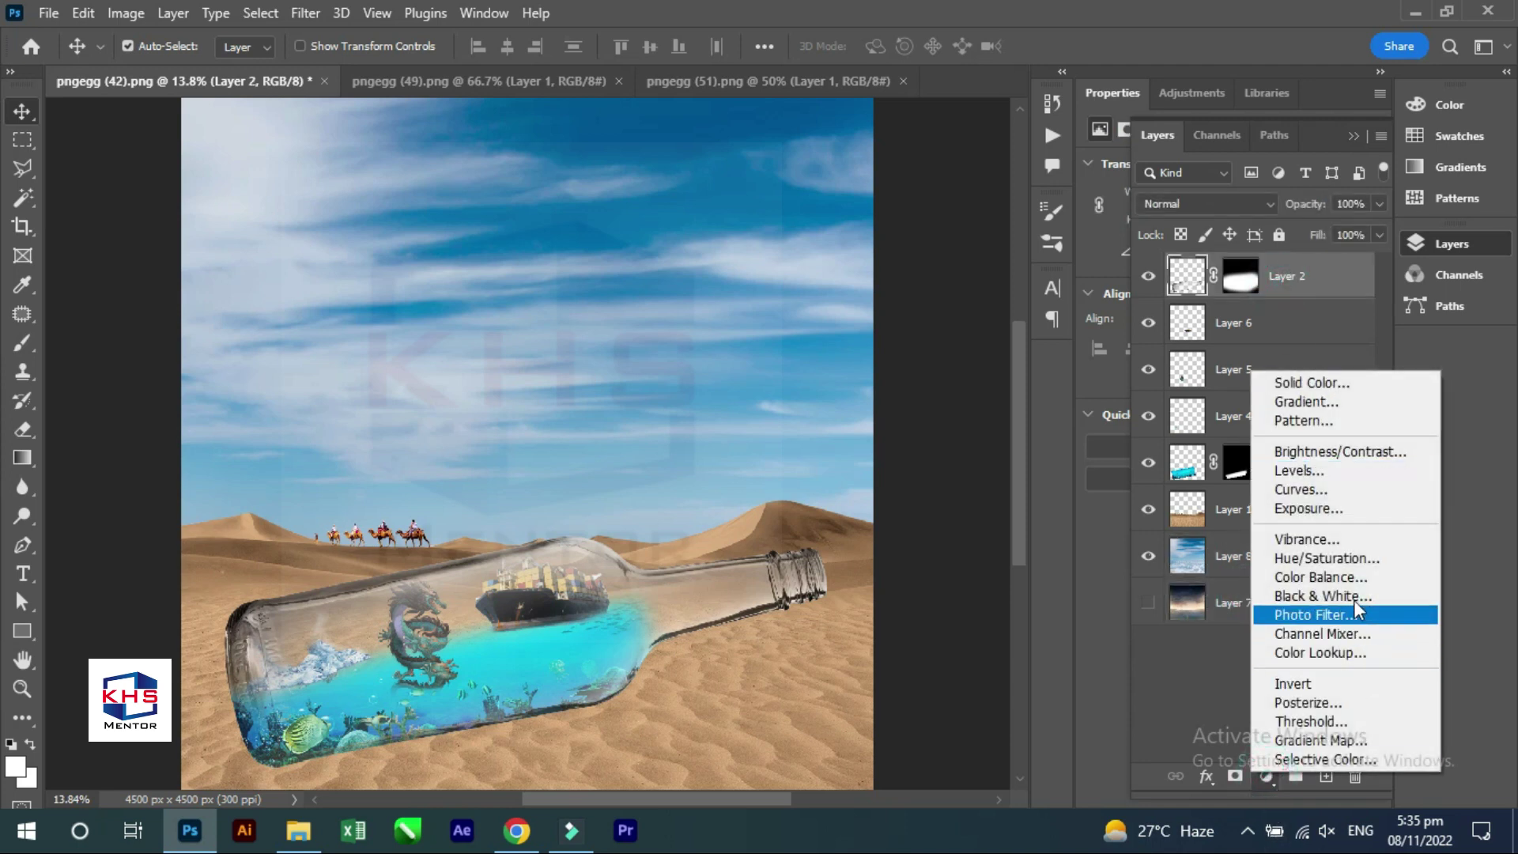
{"action": "left_click", "coordinate": [1339, 540]}
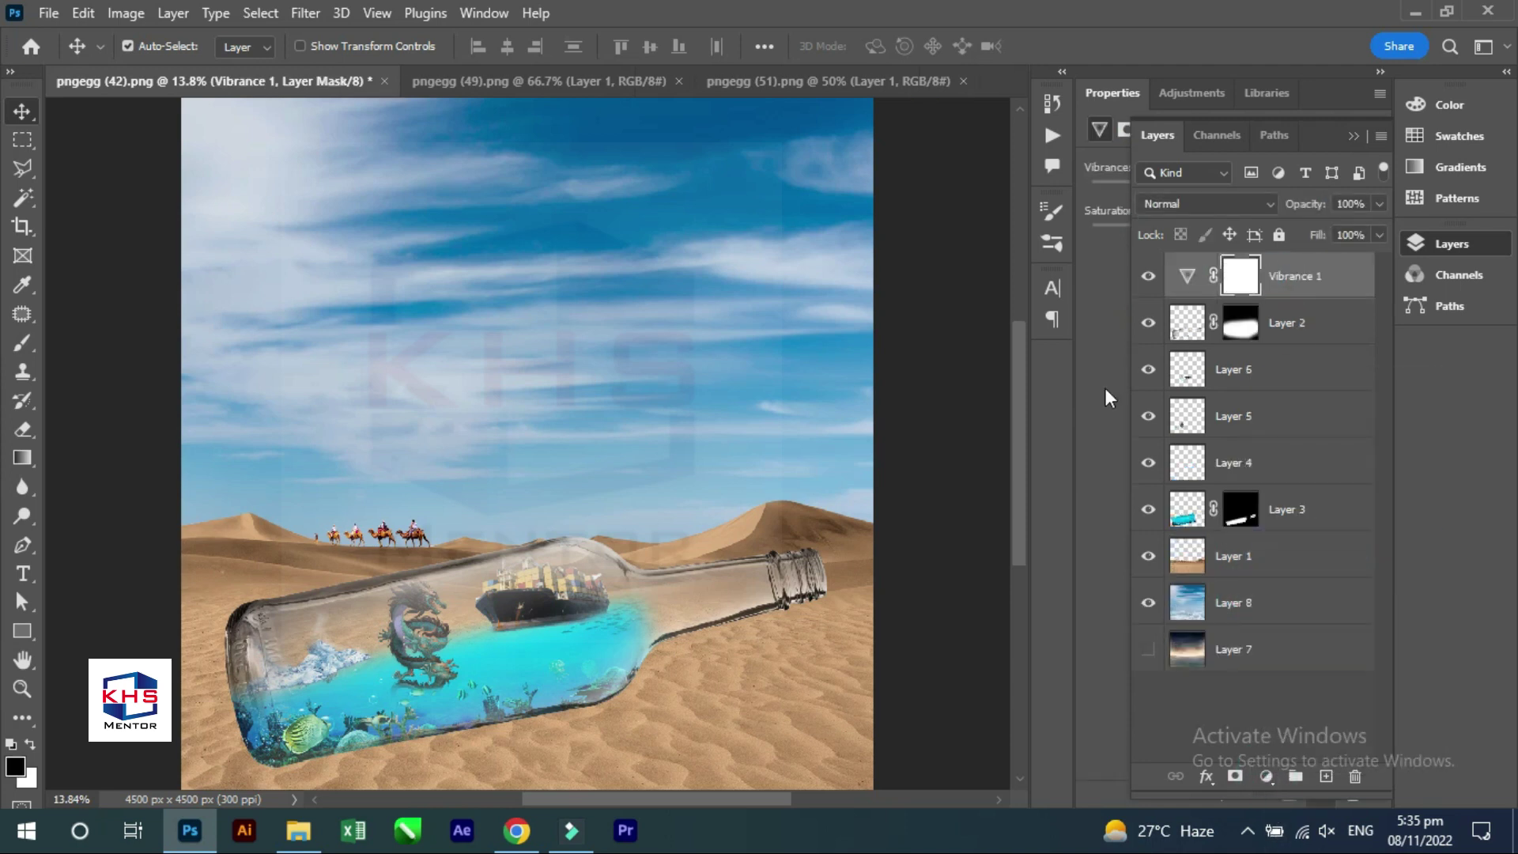
{"action": "left_click", "coordinate": [1353, 136]}
{"action": "mouse_move", "coordinate": [1226, 233]}
{"action": "left_mouse_down"}
{"action": "mouse_move", "coordinate": [1299, 234]}
{"action": "mouse_move", "coordinate": [1273, 242]}
{"action": "left_mouse_up"}
{"action": "left_click_drag", "start_coordinate": [1238, 191], "coordinate": [1299, 202]}
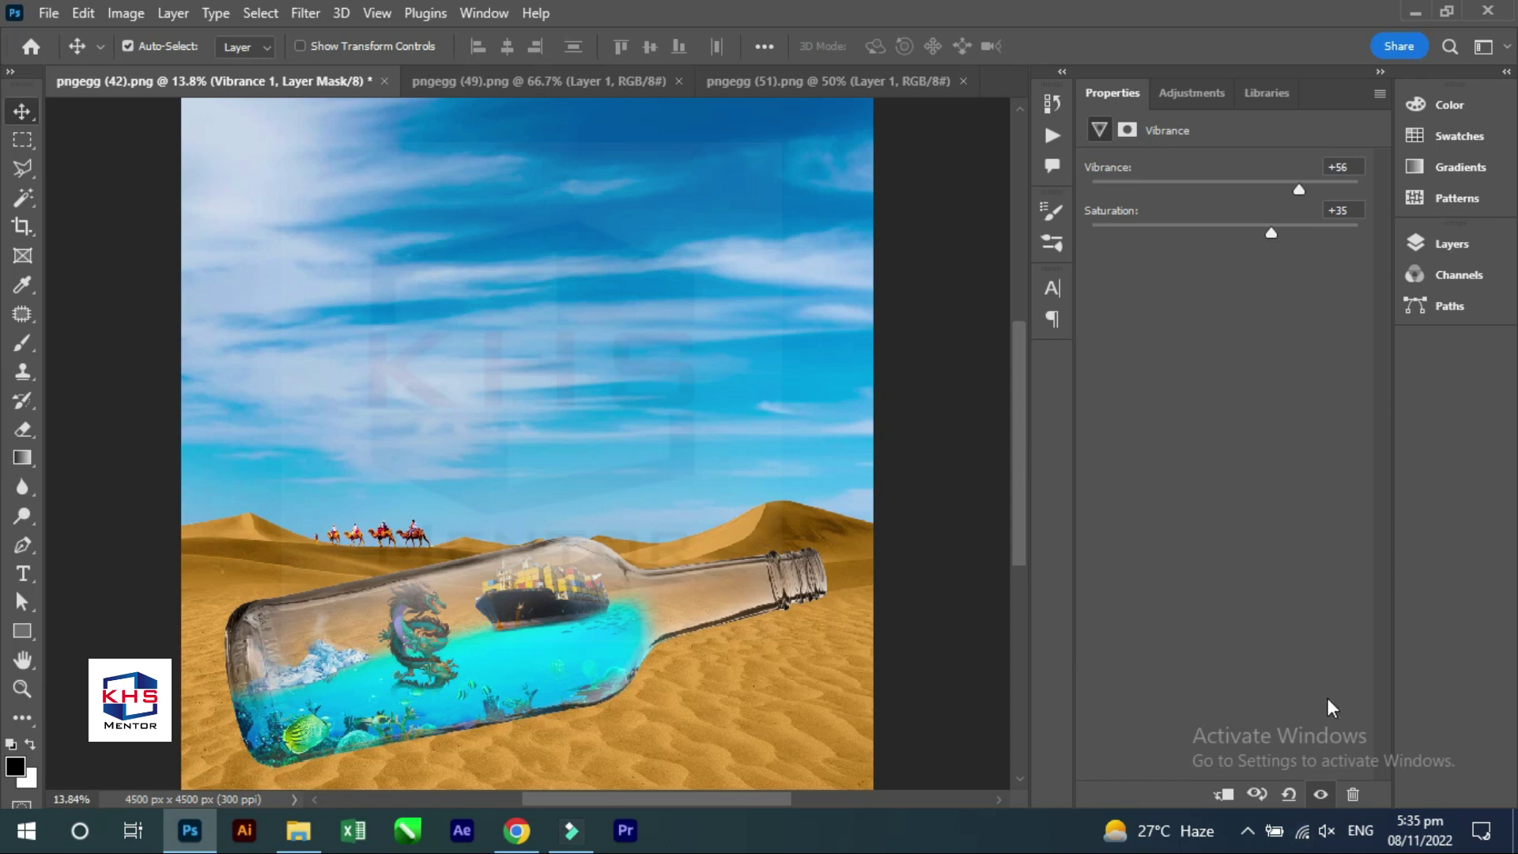
{"action": "key", "text": "F7"}
{"action": "key", "text": "F8"}
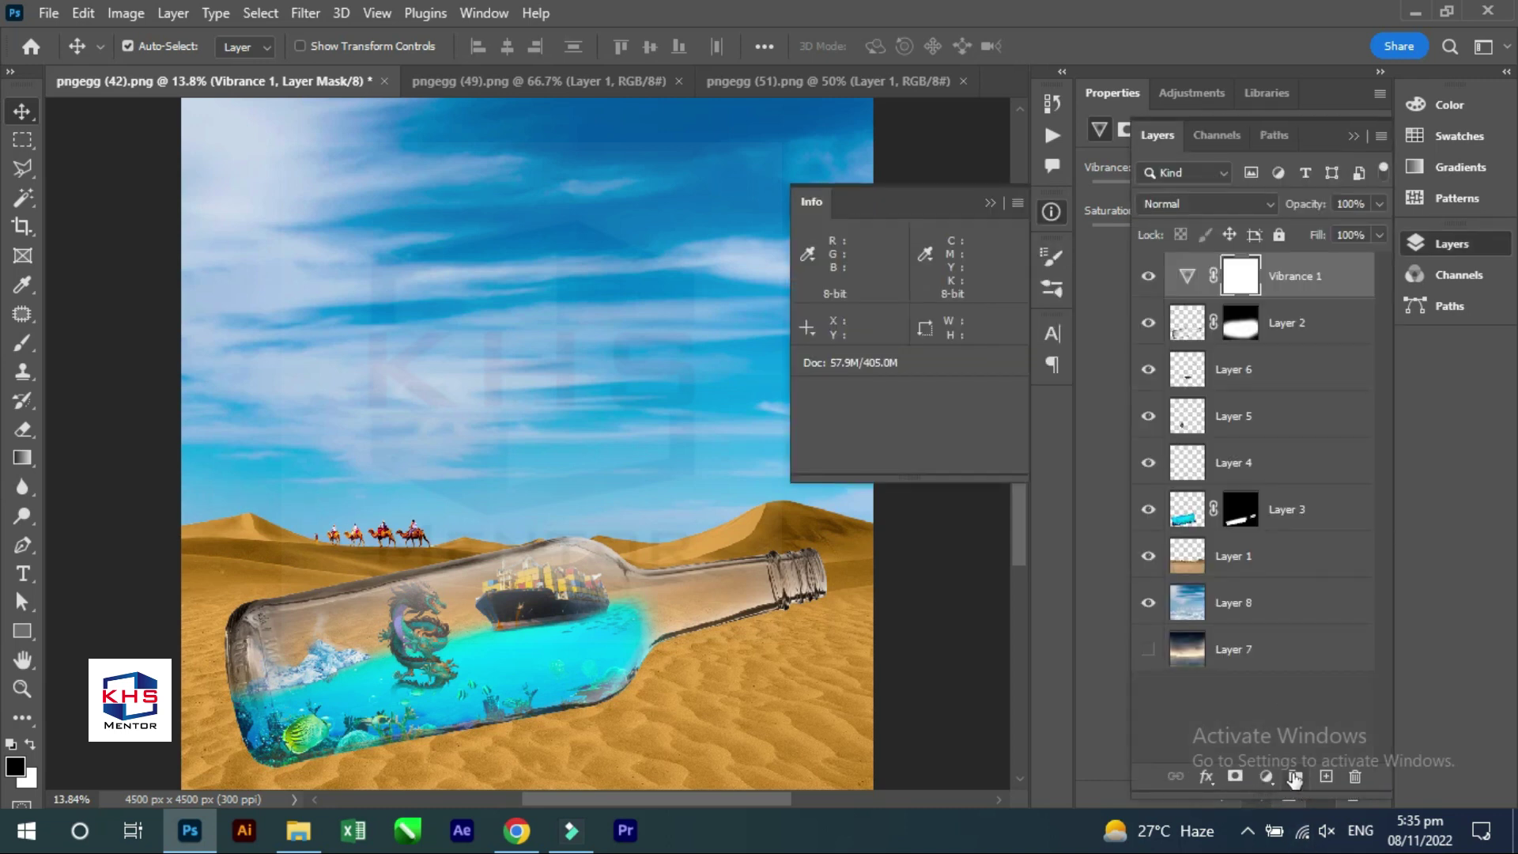
Close the Info panel and undo an unwanted Levels adjustment layer.
{"action": "left_click", "coordinate": [990, 202]}
{"action": "left_click", "coordinate": [1266, 777]}
{"action": "left_click", "coordinate": [1353, 479]}
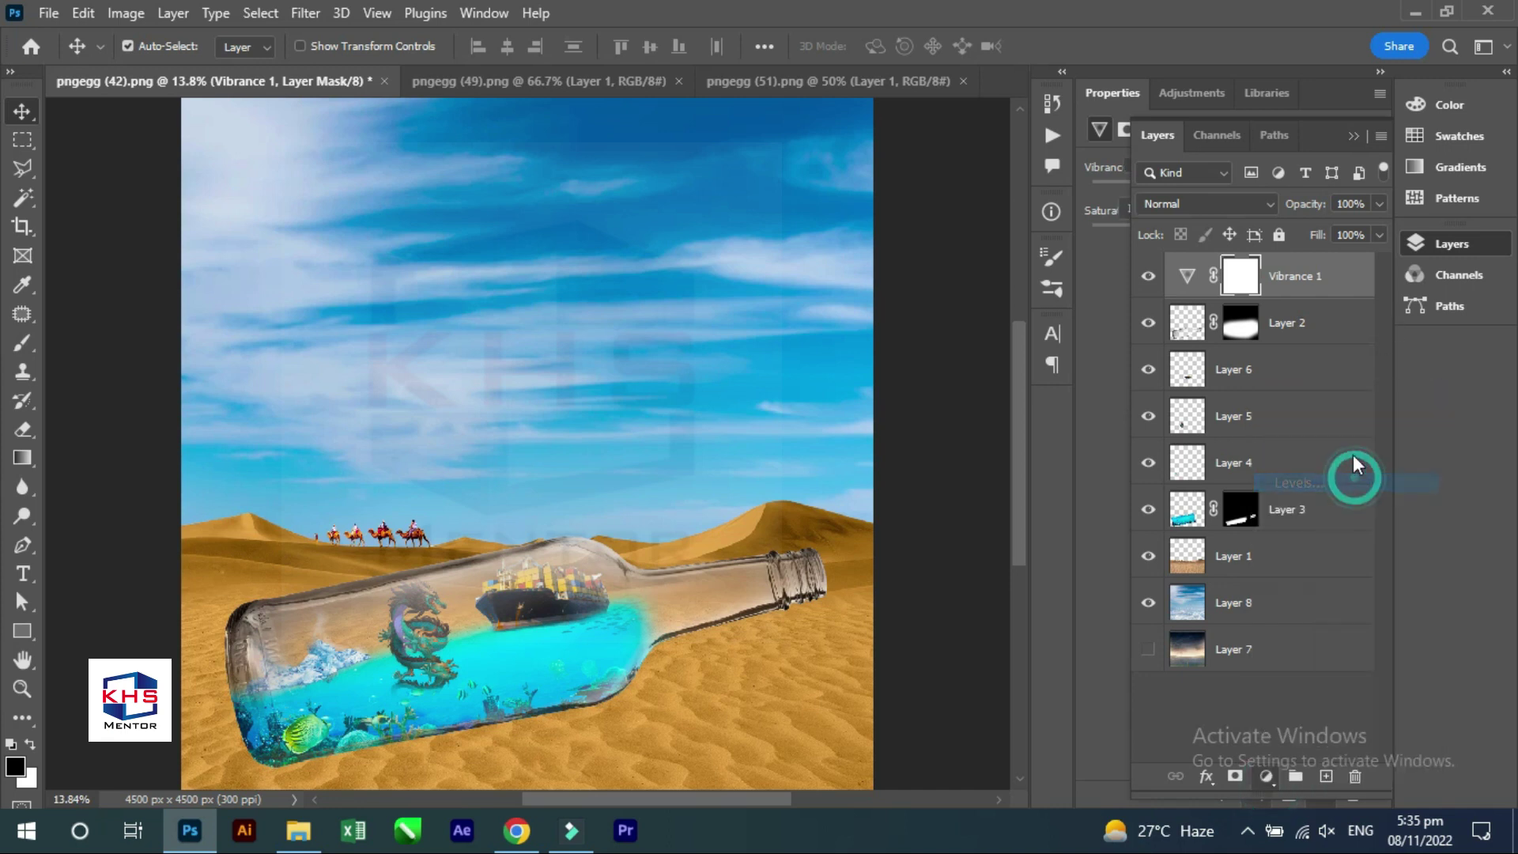
{"action": "key", "text": "ctrl+z"}
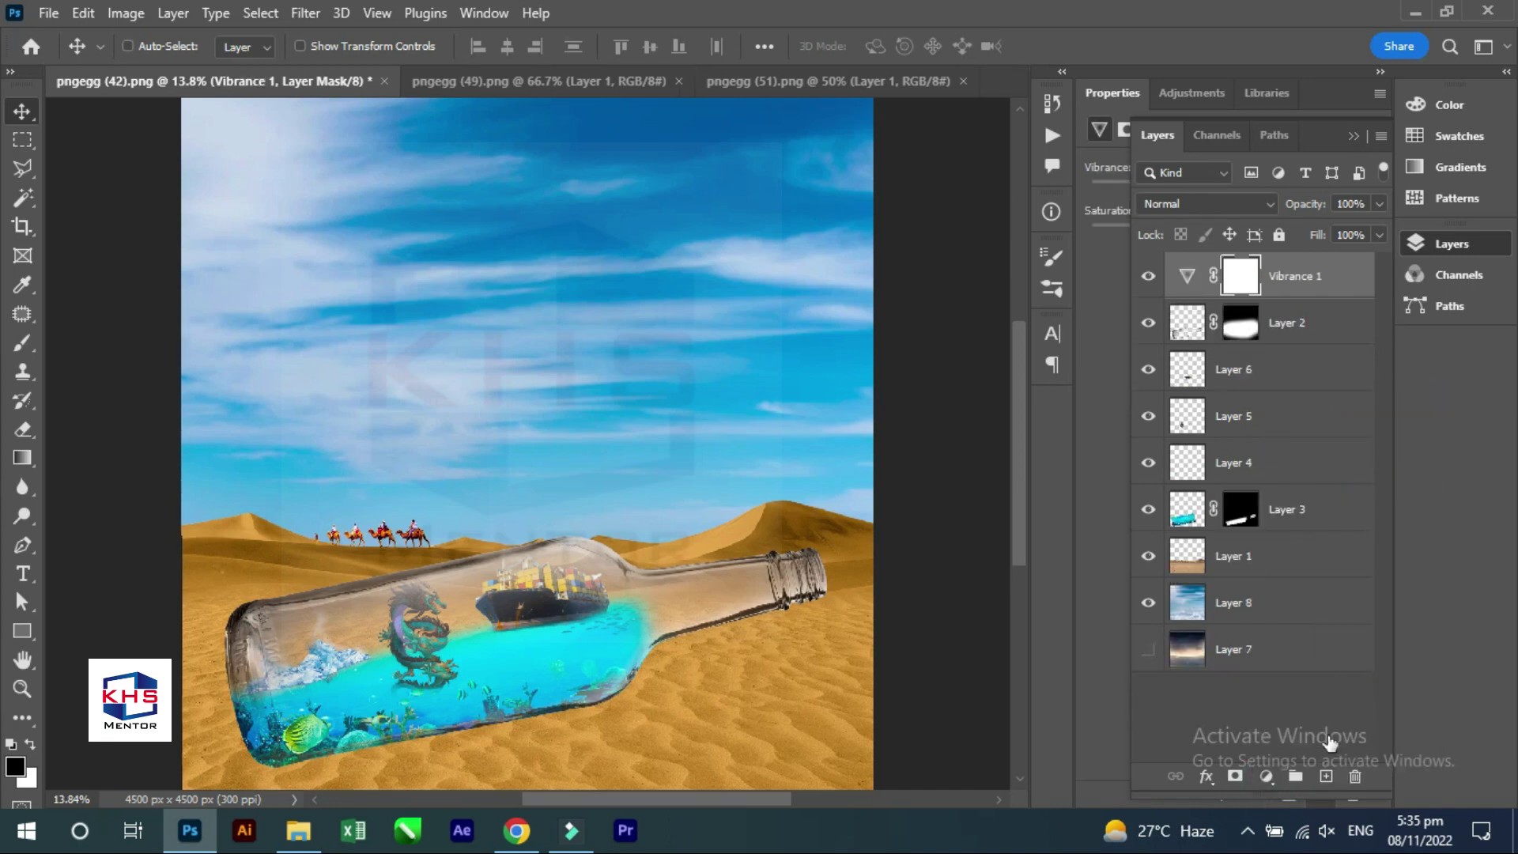
Add a Brightness/Contrast adjustment layer with Brightness -14 and Contrast 85.
{"action": "left_click", "coordinate": [1266, 777]}
{"action": "left_click", "coordinate": [1355, 460]}
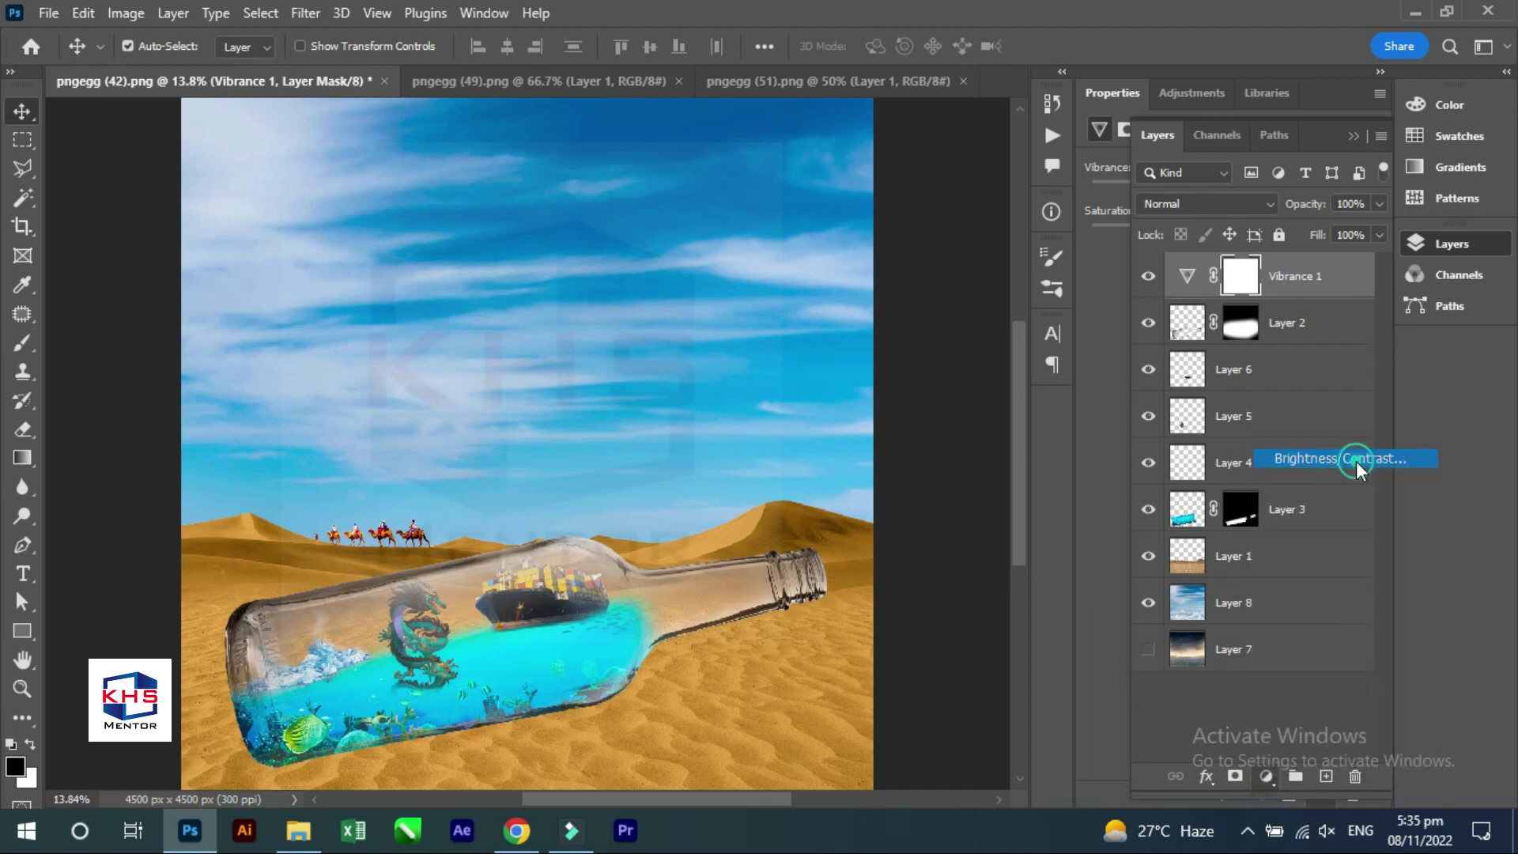
{"action": "left_click", "coordinate": [1354, 136]}
{"action": "left_click_drag", "start_coordinate": [1224, 272], "coordinate": [1337, 273]}
{"action": "left_click_drag", "start_coordinate": [1220, 228], "coordinate": [1213, 226]}
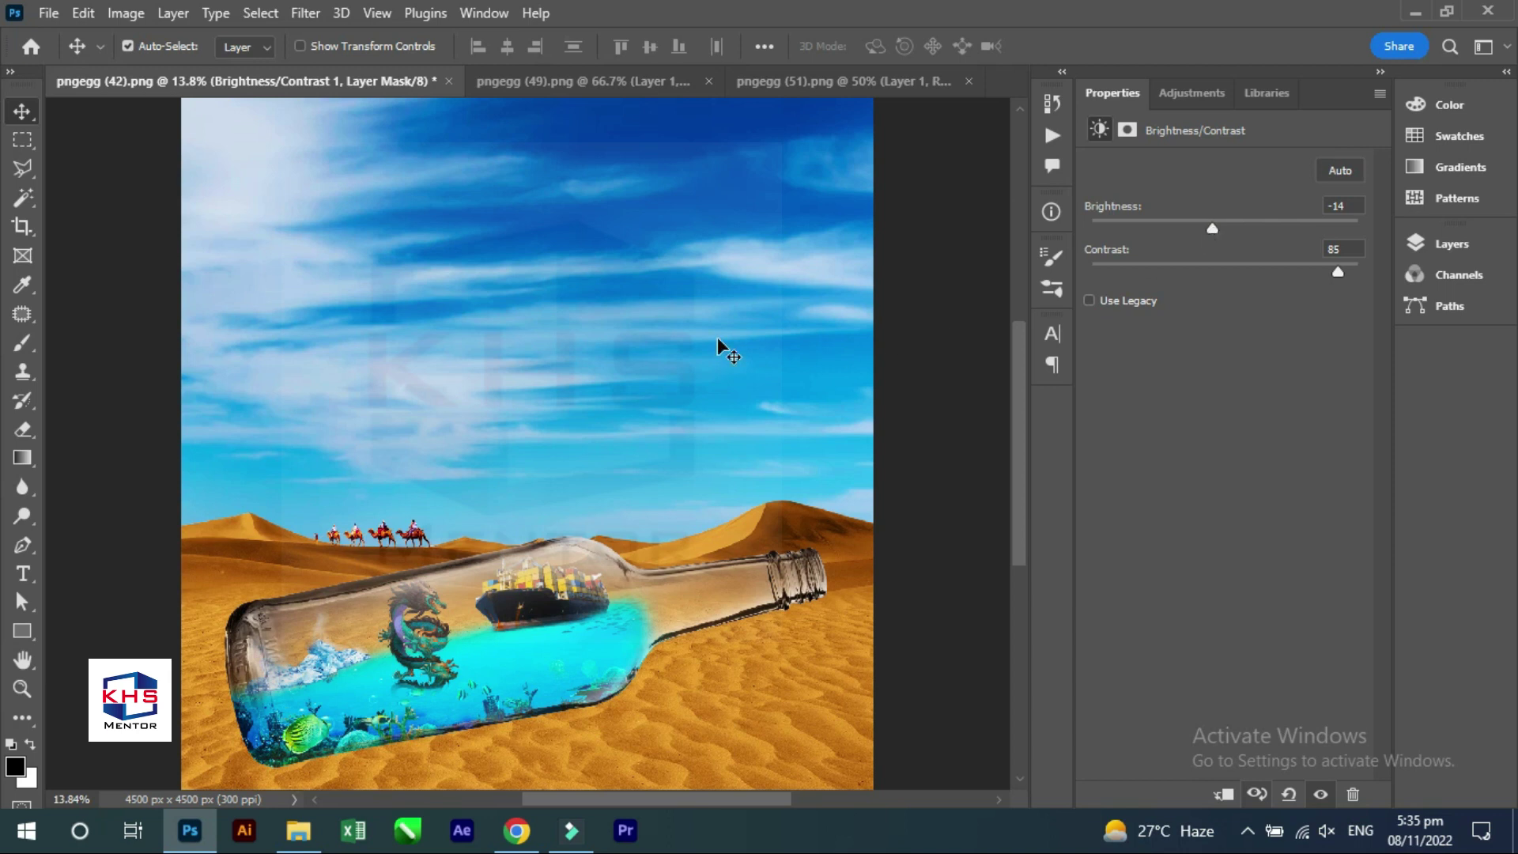
{"action": "left_click", "coordinate": [501, 358]}
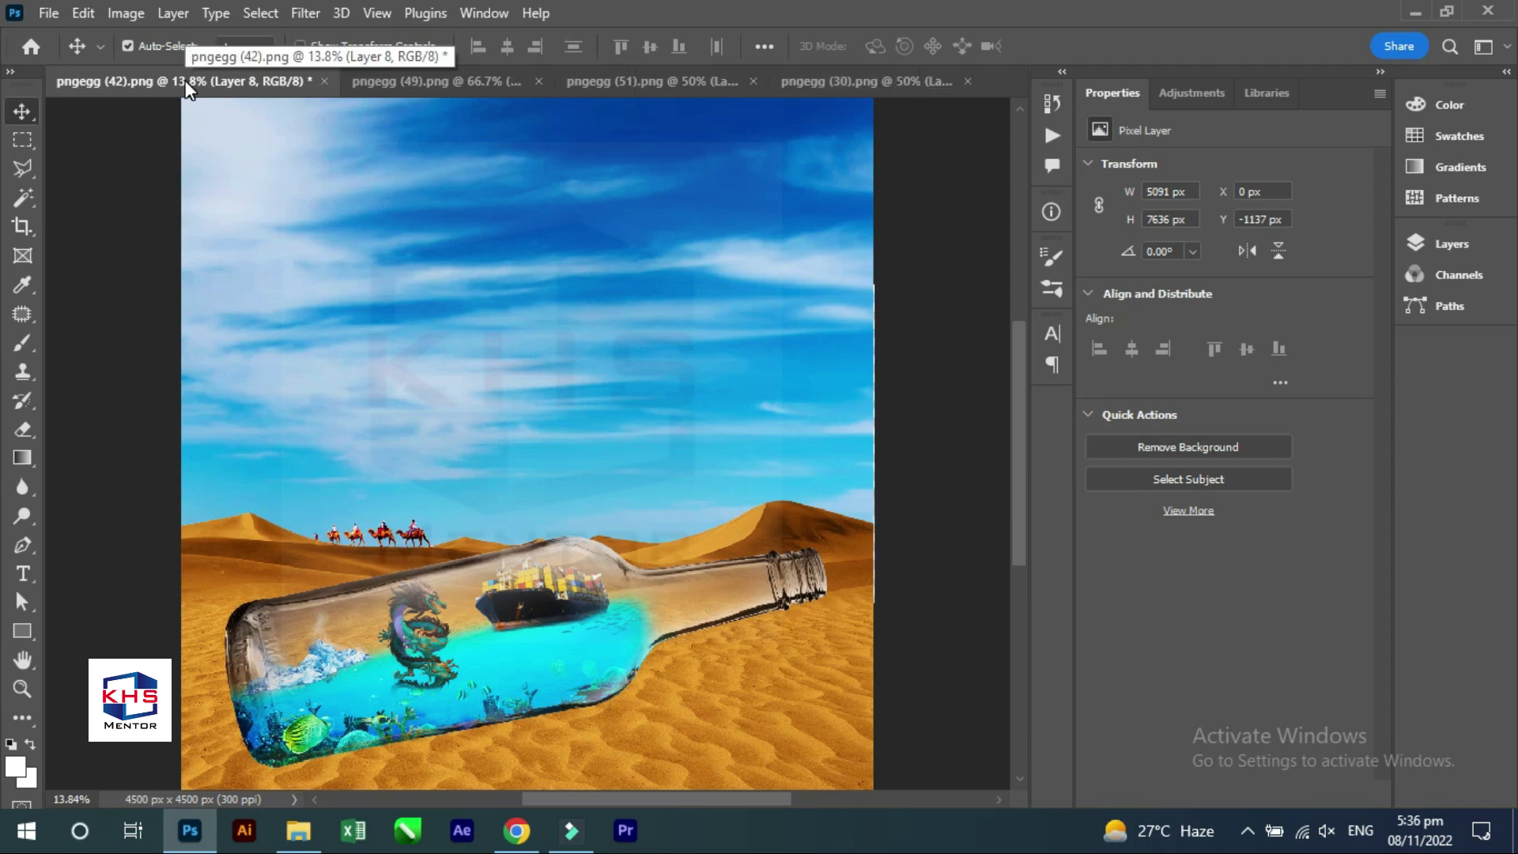
Close the dragon and pngegg (51) documents, then drag the buildings from pngegg (30) into the scene.
{"action": "left_click", "coordinate": [424, 81]}
{"action": "left_click", "coordinate": [544, 79]}
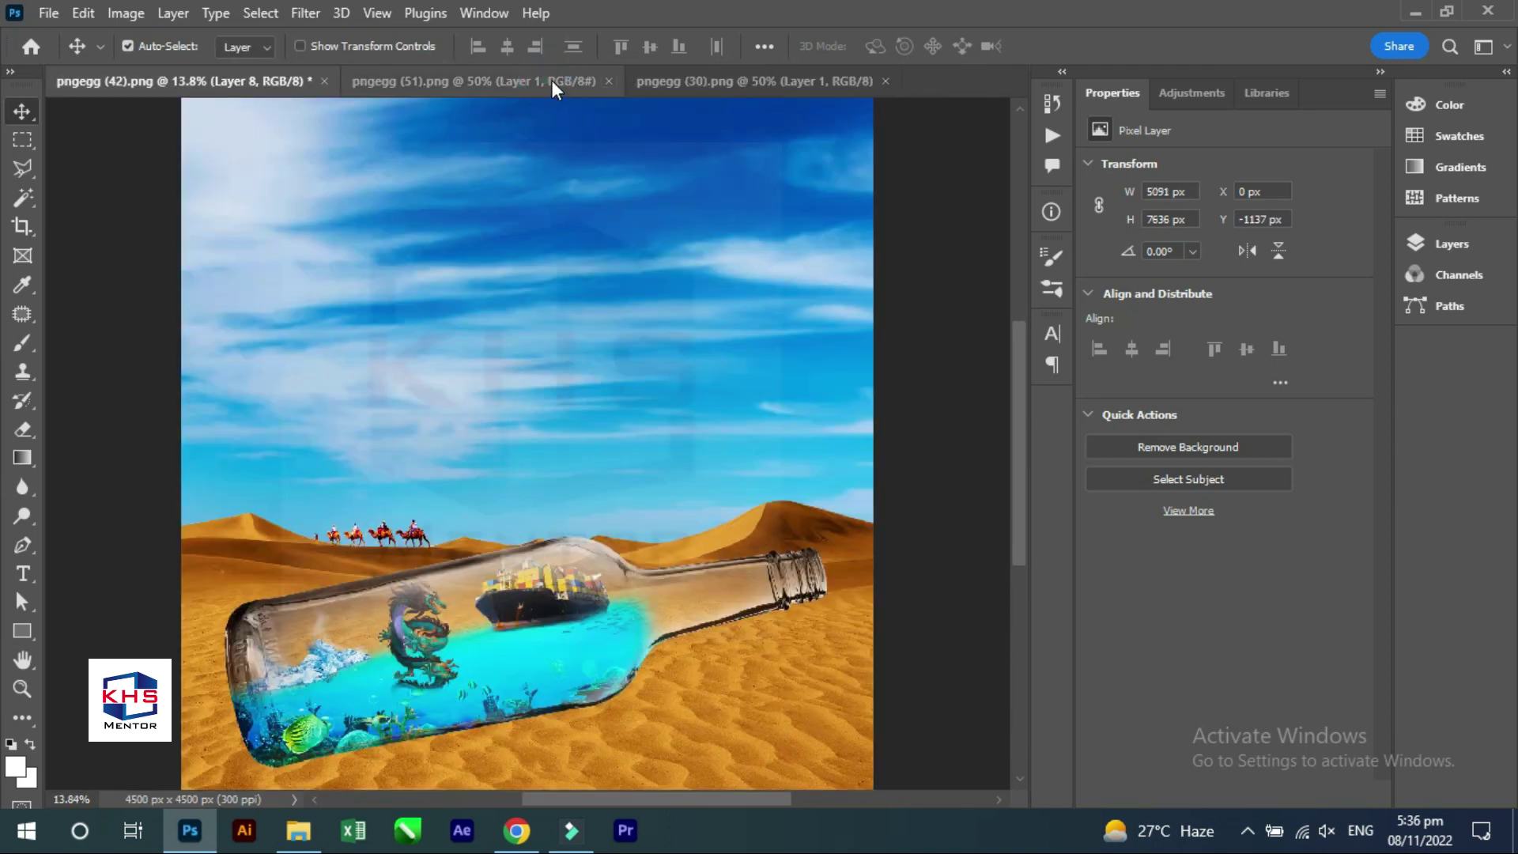
{"action": "left_click", "coordinate": [614, 82]}
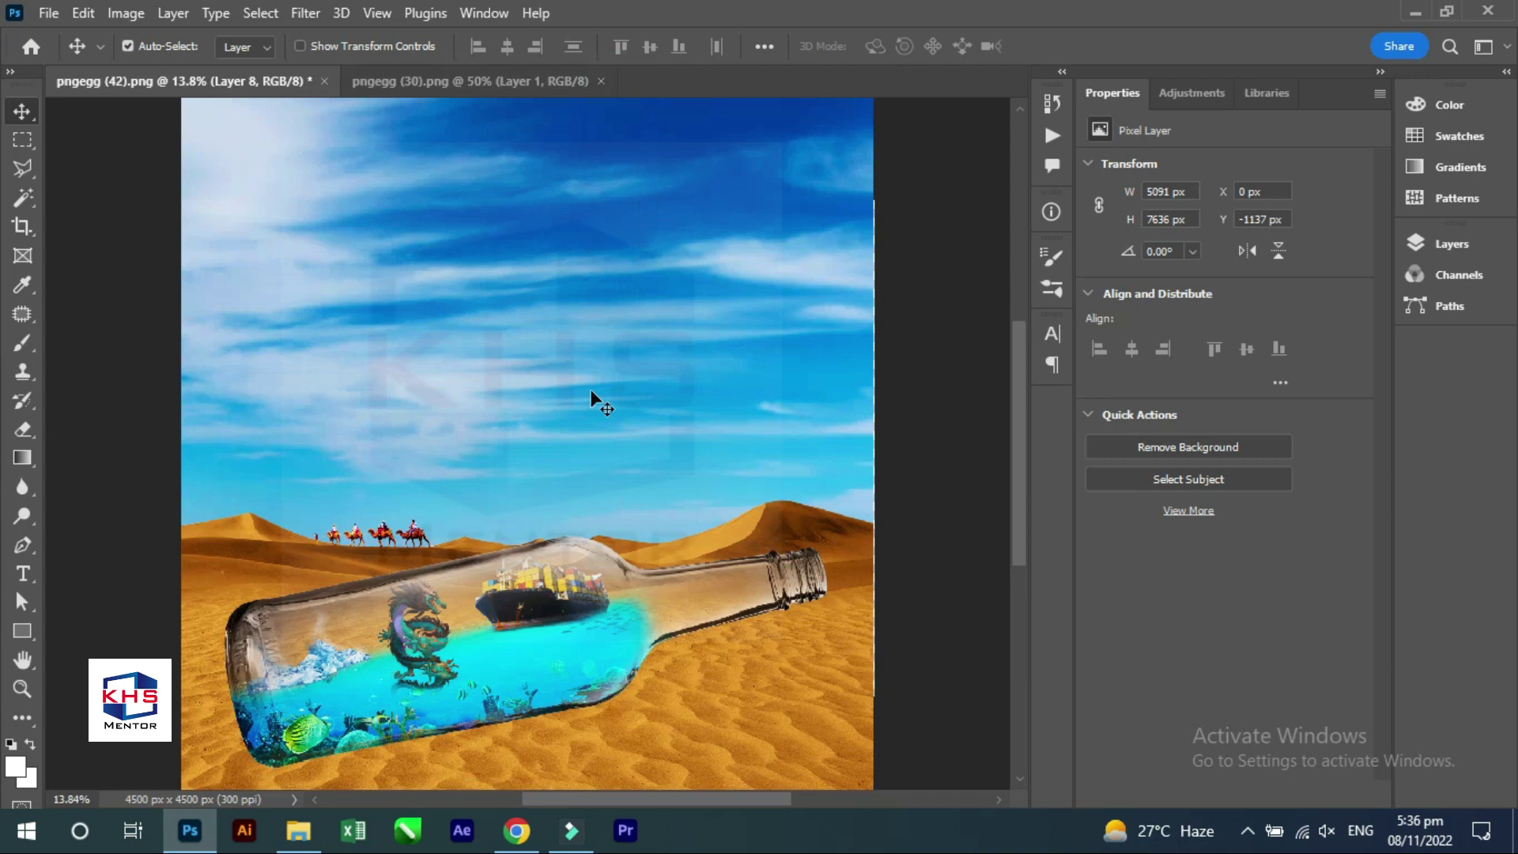
{"action": "left_click", "coordinate": [474, 82]}
{"action": "left_click_drag", "start_coordinate": [736, 490], "coordinate": [224, 98]}
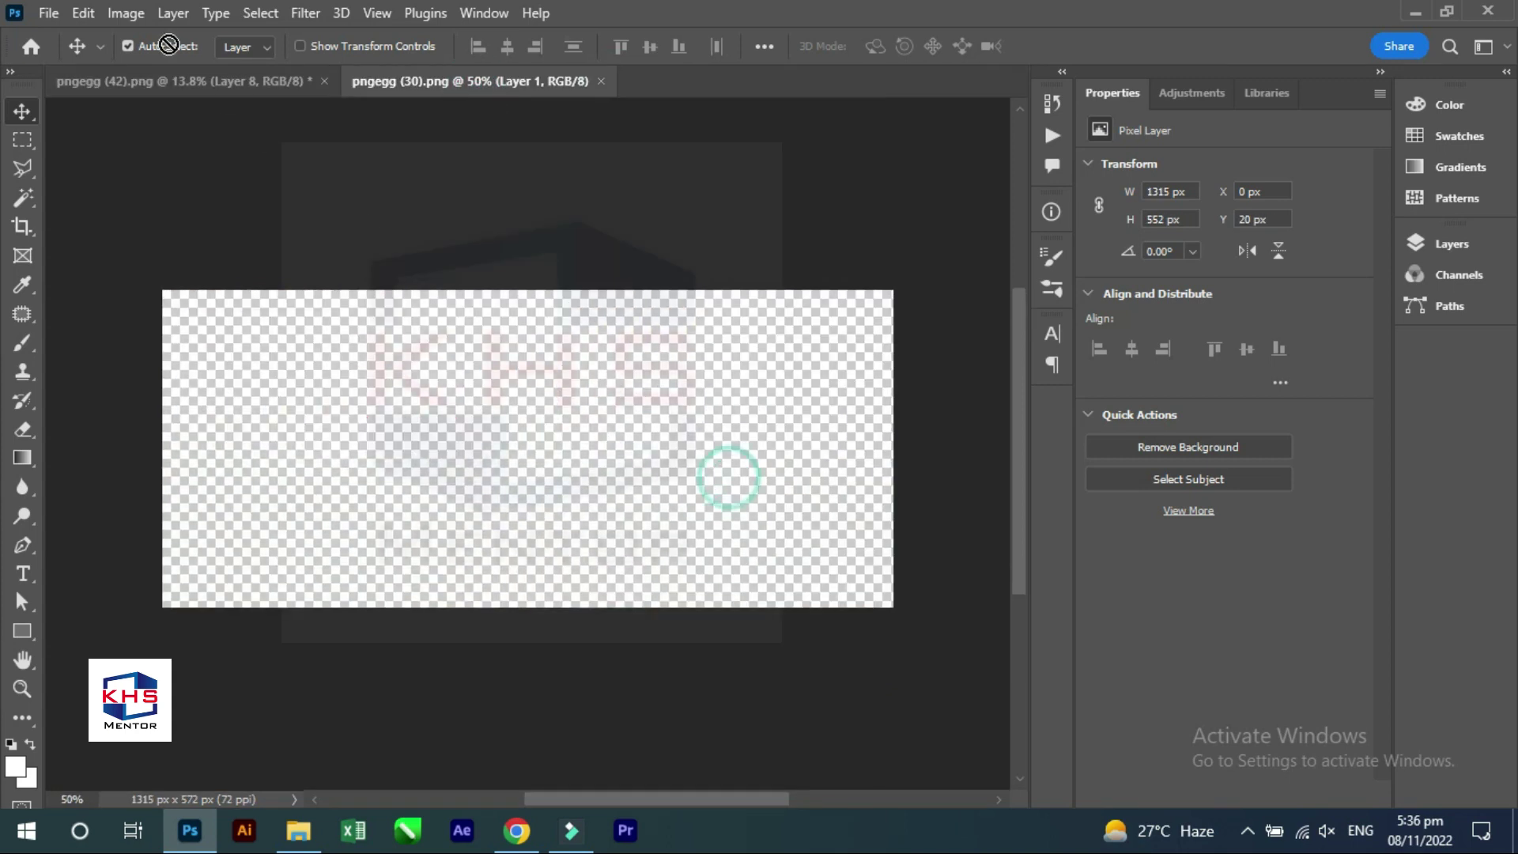
{"action": "left_click_drag", "start_coordinate": [547, 463], "coordinate": [548, 462]}
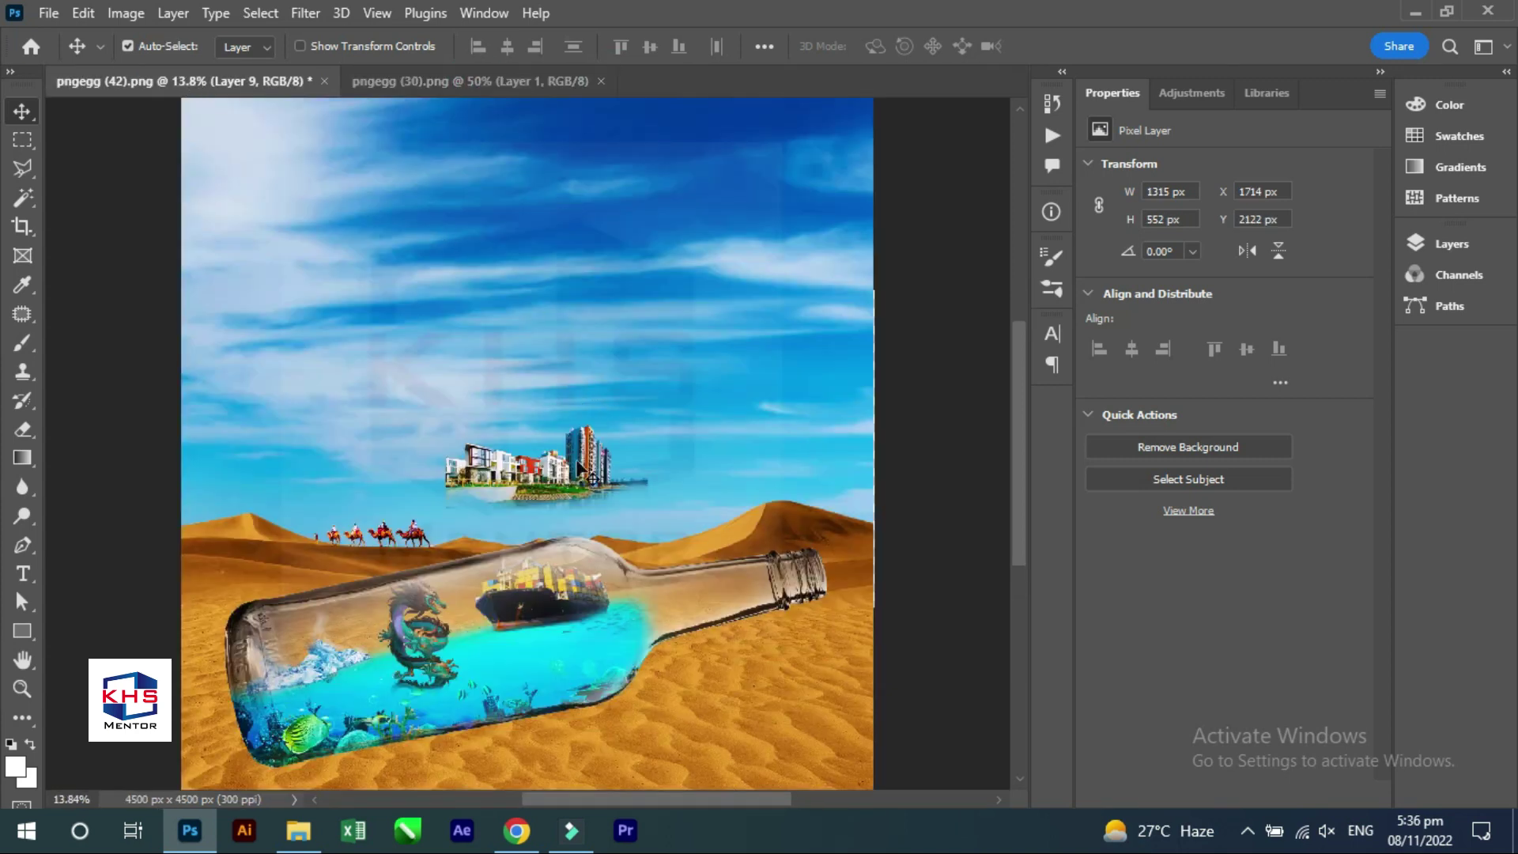
Stretch the buildings to about 412% by 512% and set them along the dunes.
{"action": "key", "text": "ctrl+t"}
{"action": "left_click_drag", "start_coordinate": [647, 421], "coordinate": [917, 263]}
{"action": "left_click_drag", "start_coordinate": [654, 414], "coordinate": [657, 442]}
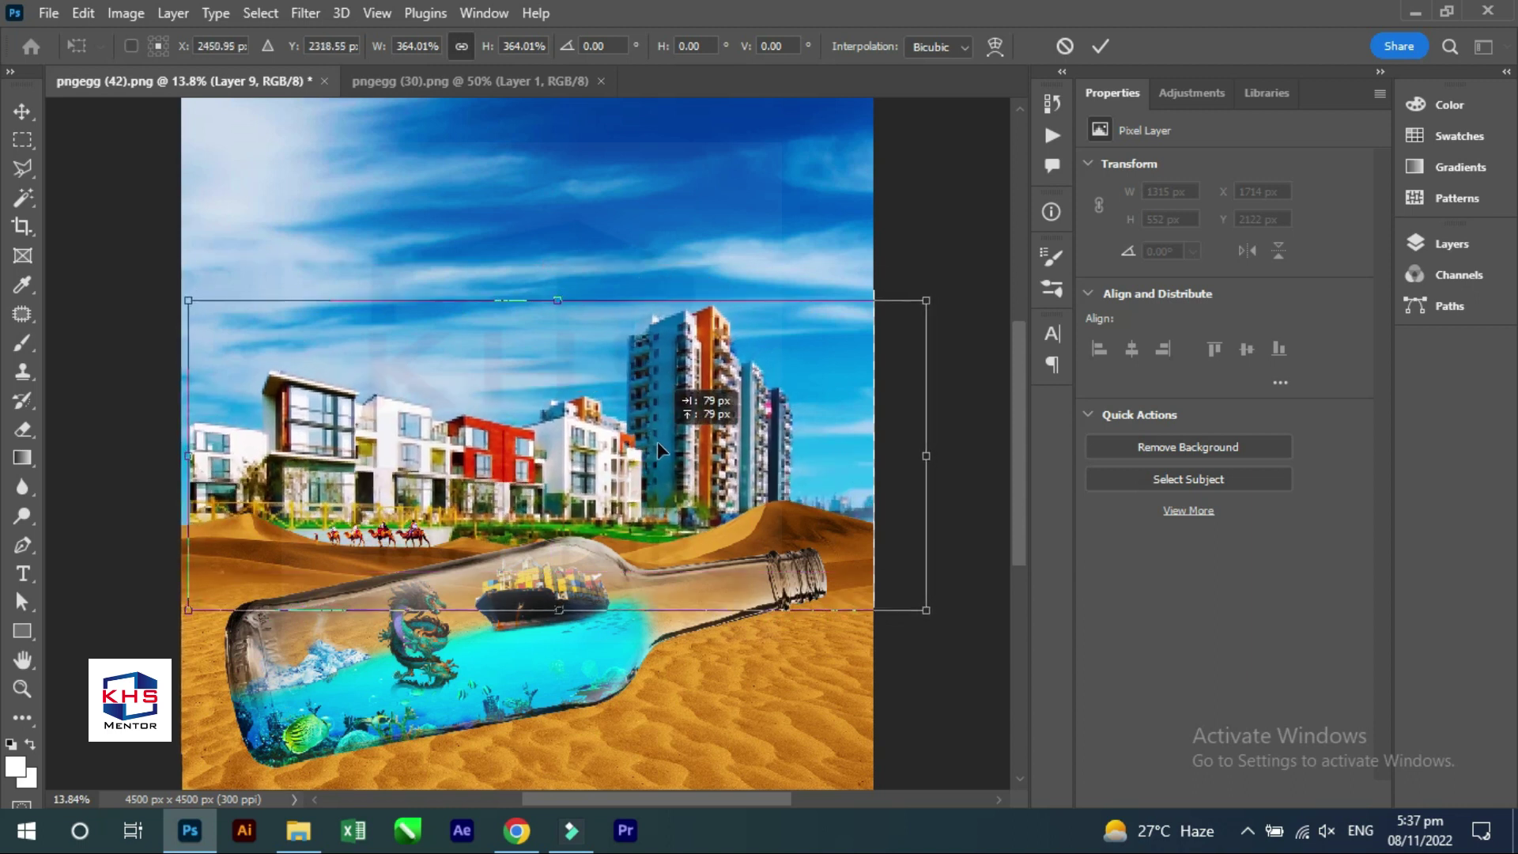
{"action": "left_click_drag", "start_coordinate": [657, 441], "coordinate": [658, 465]}
{"action": "mouse_move", "coordinate": [923, 325]}
{"action": "left_mouse_down"}
{"action": "mouse_move", "coordinate": [1011, 259]}
{"action": "mouse_move", "coordinate": [991, 257]}
{"action": "left_mouse_up"}
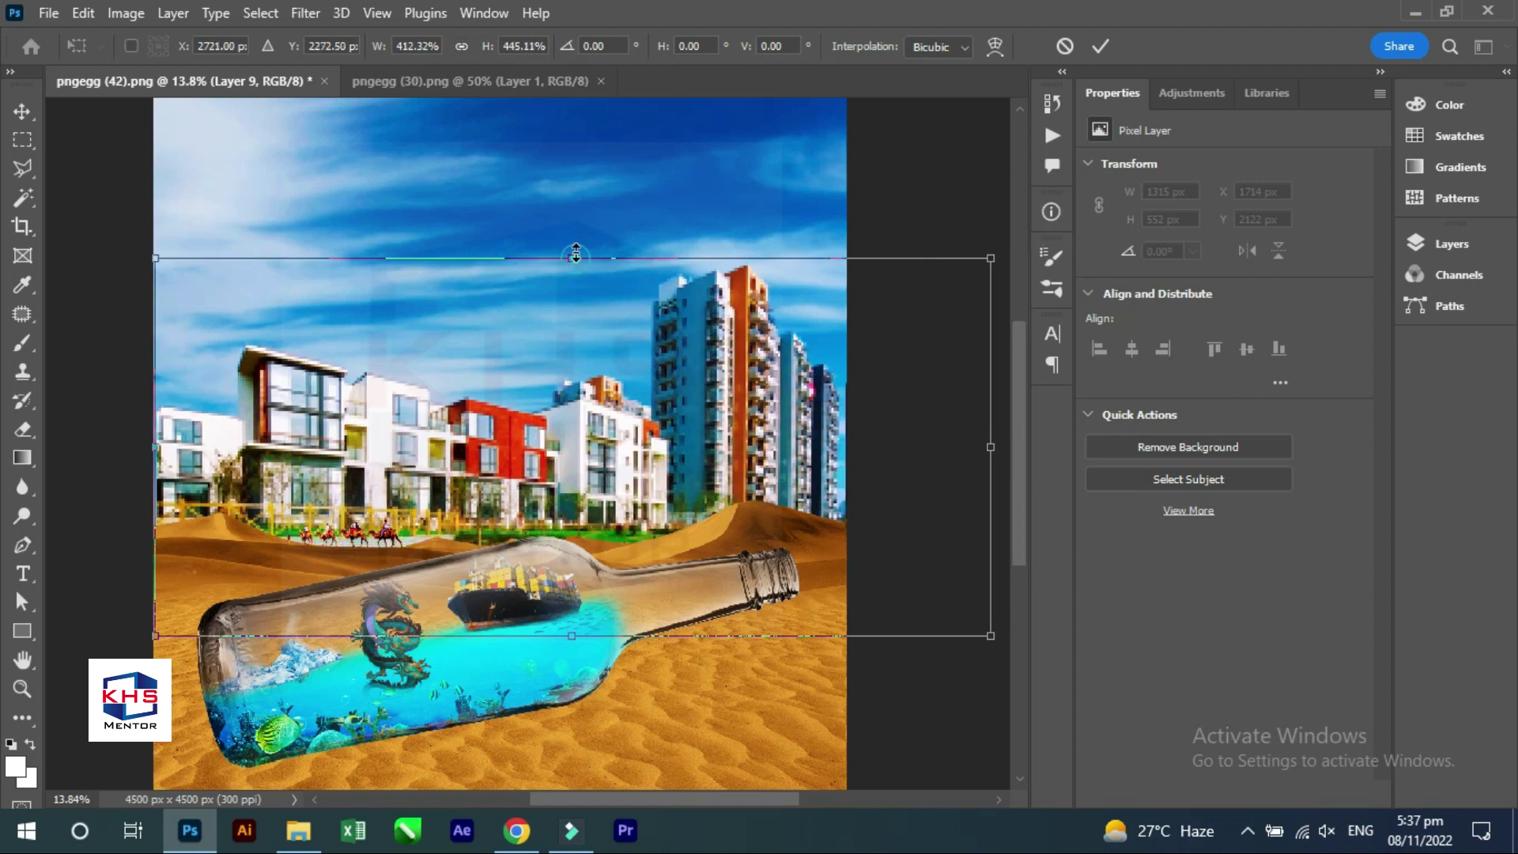
{"action": "left_click_drag", "start_coordinate": [575, 254], "coordinate": [572, 213]}
{"action": "left_click_drag", "start_coordinate": [624, 344], "coordinate": [633, 368]}
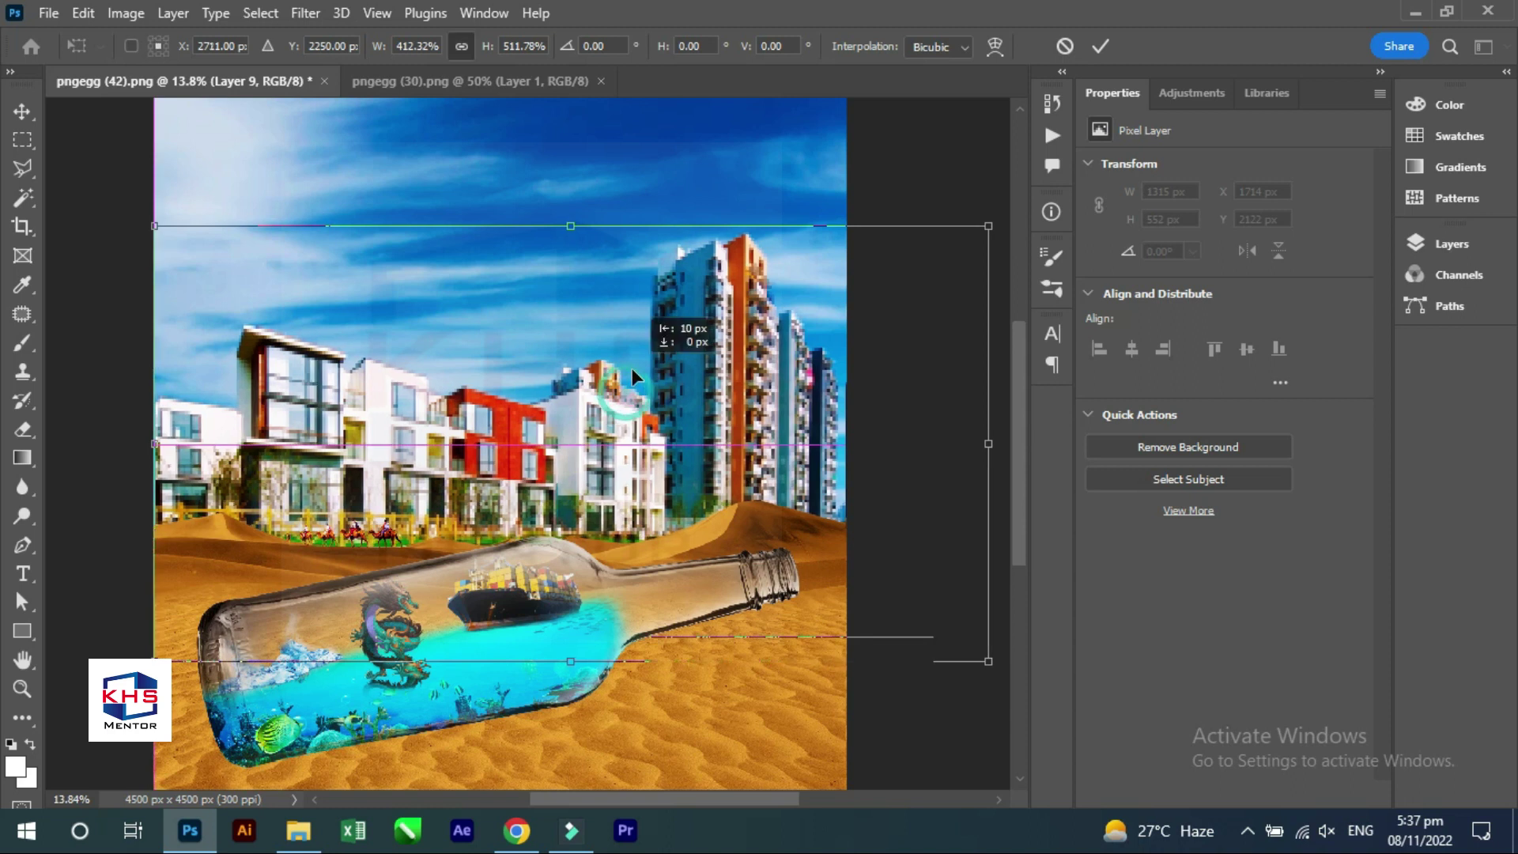
{"action": "mouse_move", "coordinate": [632, 367]}
{"action": "left_mouse_down"}
{"action": "mouse_move", "coordinate": [636, 390]}
{"action": "mouse_move", "coordinate": [694, 398]}
{"action": "left_mouse_up"}
{"action": "key", "text": "Return"}
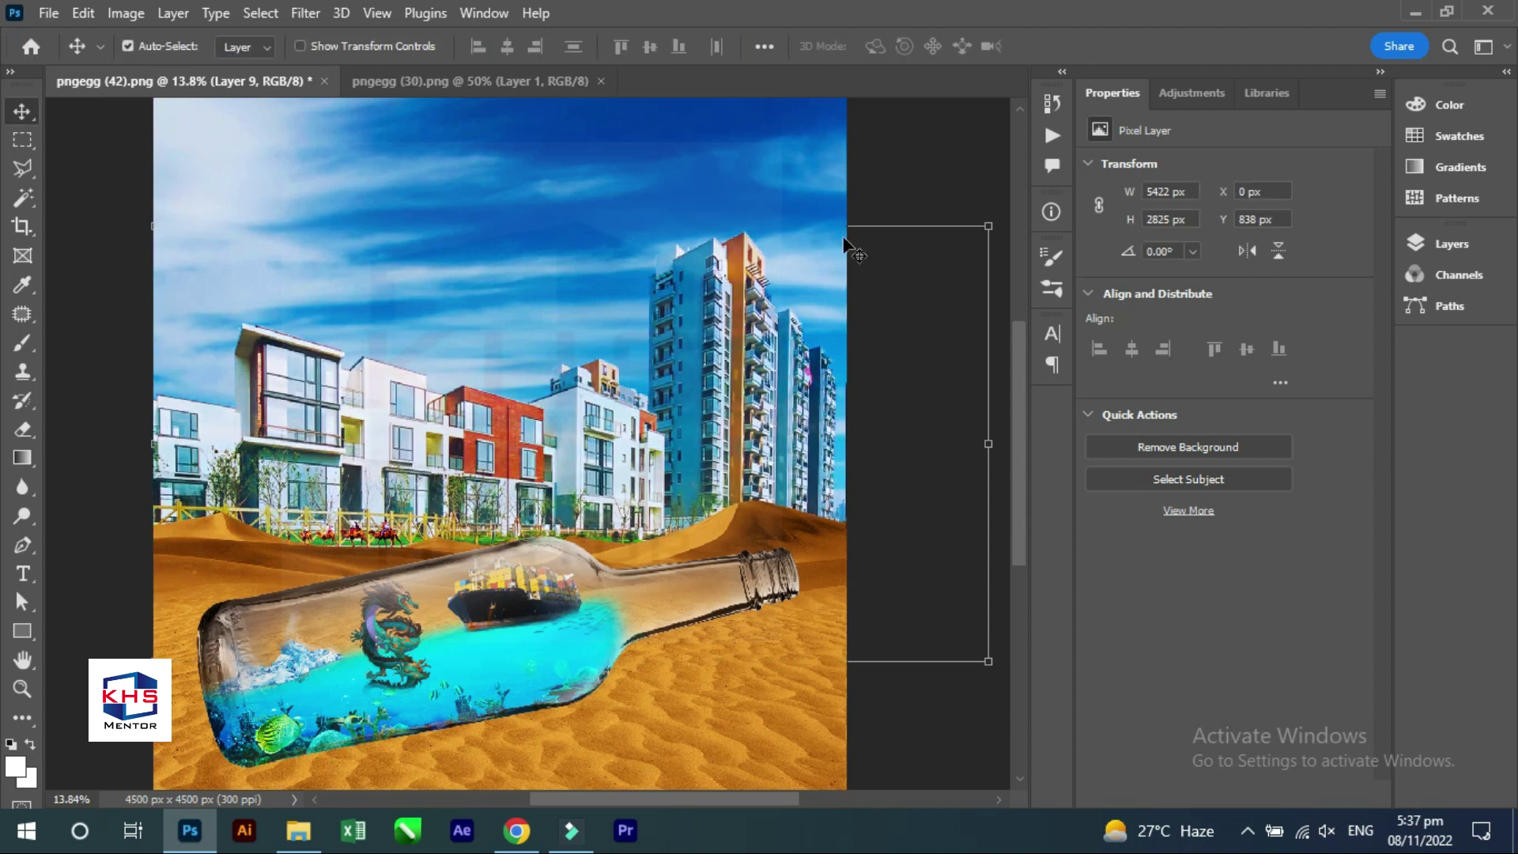
Adjust the buildings layer's opacity value.
{"action": "left_click", "coordinate": [875, 183]}
{"action": "left_click", "coordinate": [738, 322]}
{"action": "key", "text": "5"}
{"action": "key", "text": "0"}
Apply Color Balance to the buildings with midtones -24, -13, +82.
{"action": "key", "text": "ctrl+b"}
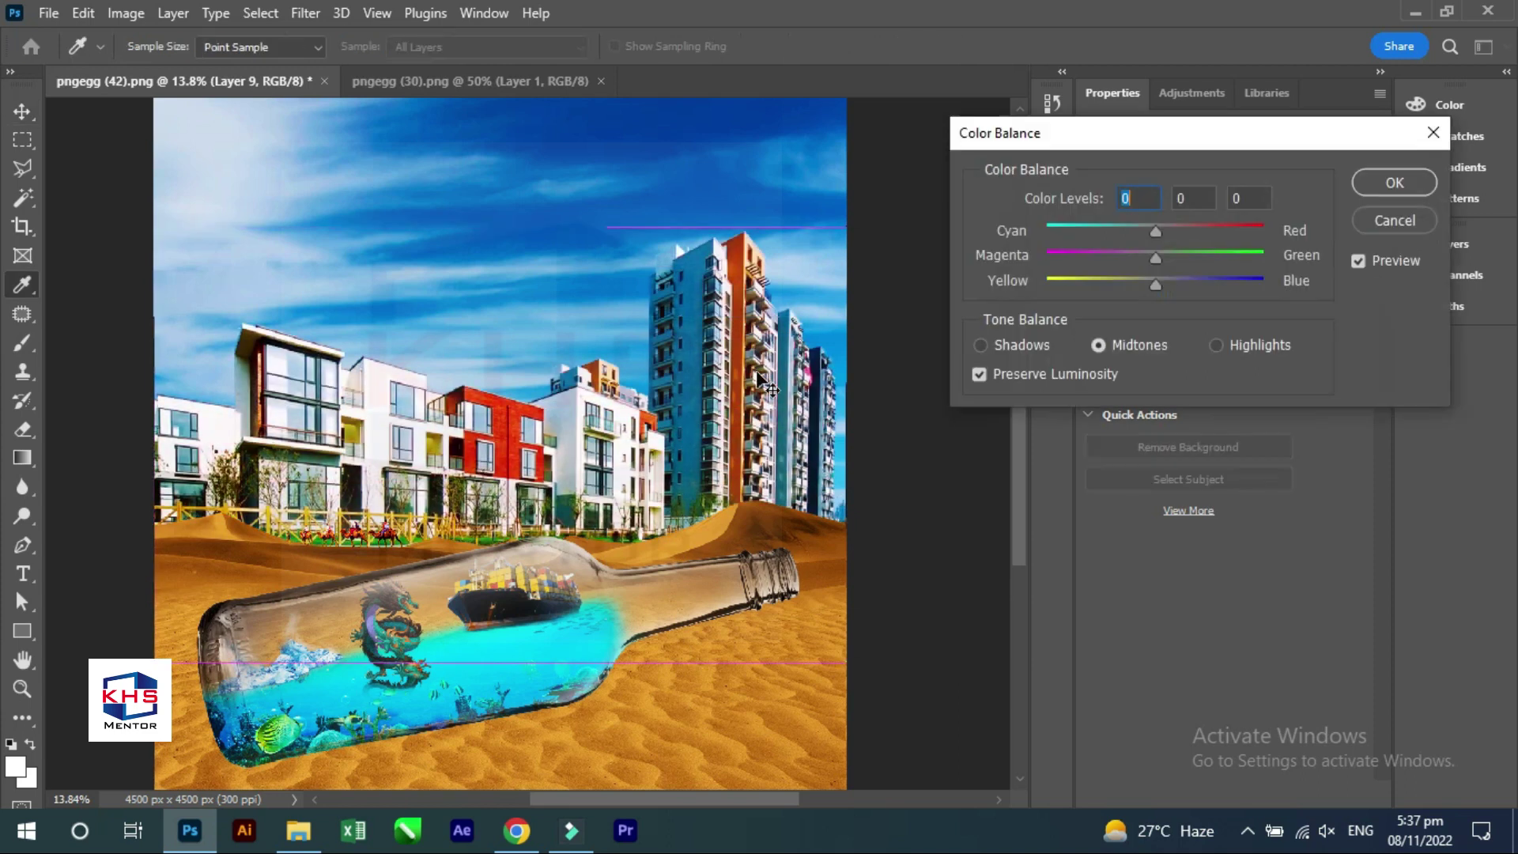
{"action": "left_click_drag", "start_coordinate": [1155, 286], "coordinate": [1246, 287]}
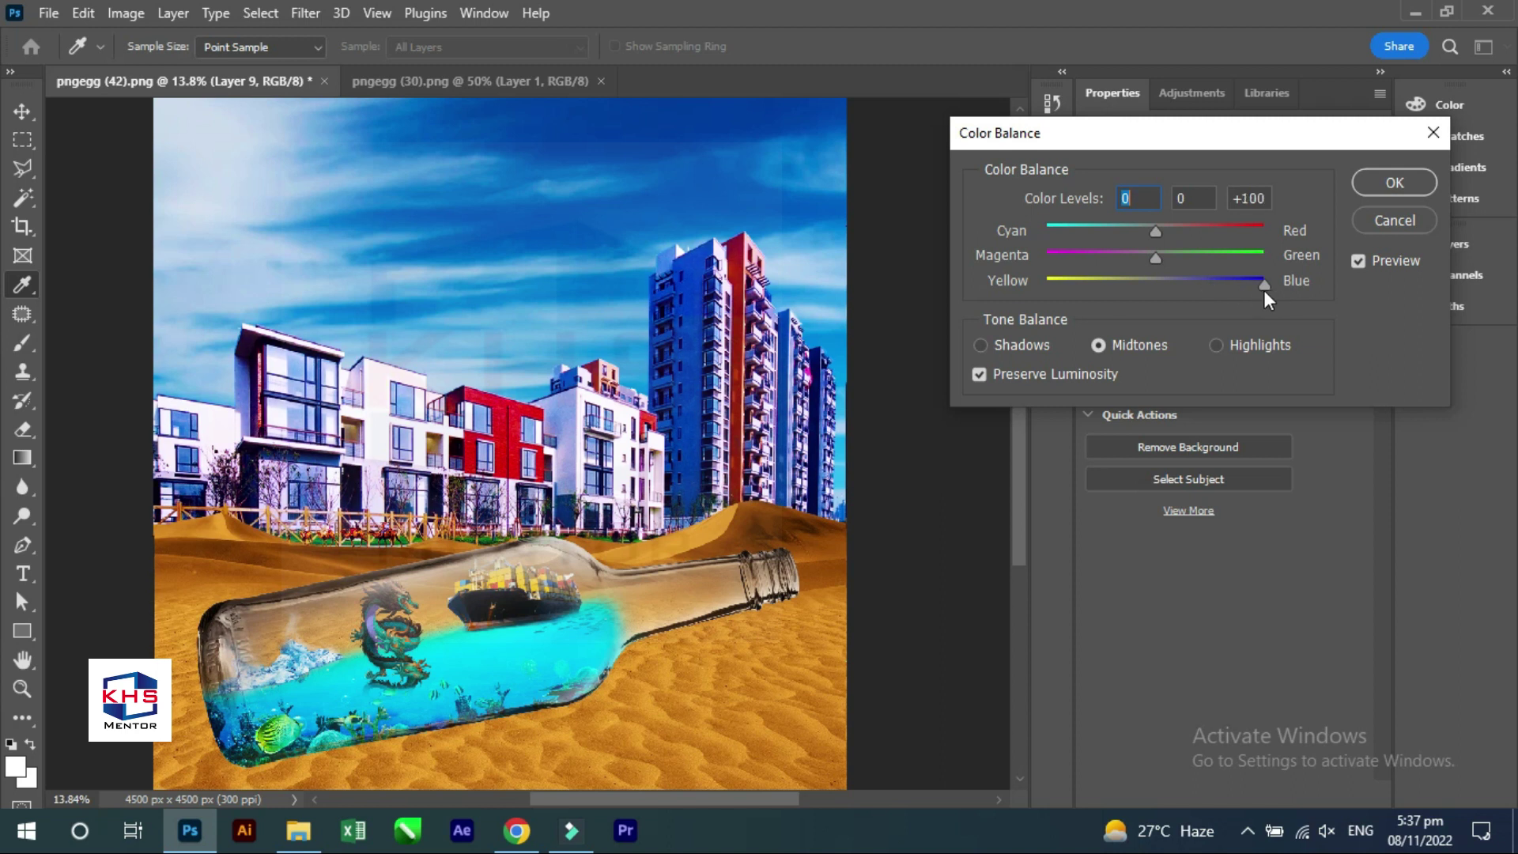
{"action": "left_click", "coordinate": [1131, 234]}
{"action": "mouse_move", "coordinate": [1155, 258]}
{"action": "left_mouse_down"}
{"action": "mouse_move", "coordinate": [1221, 258]}
{"action": "mouse_move", "coordinate": [1142, 242]}
{"action": "left_mouse_up"}
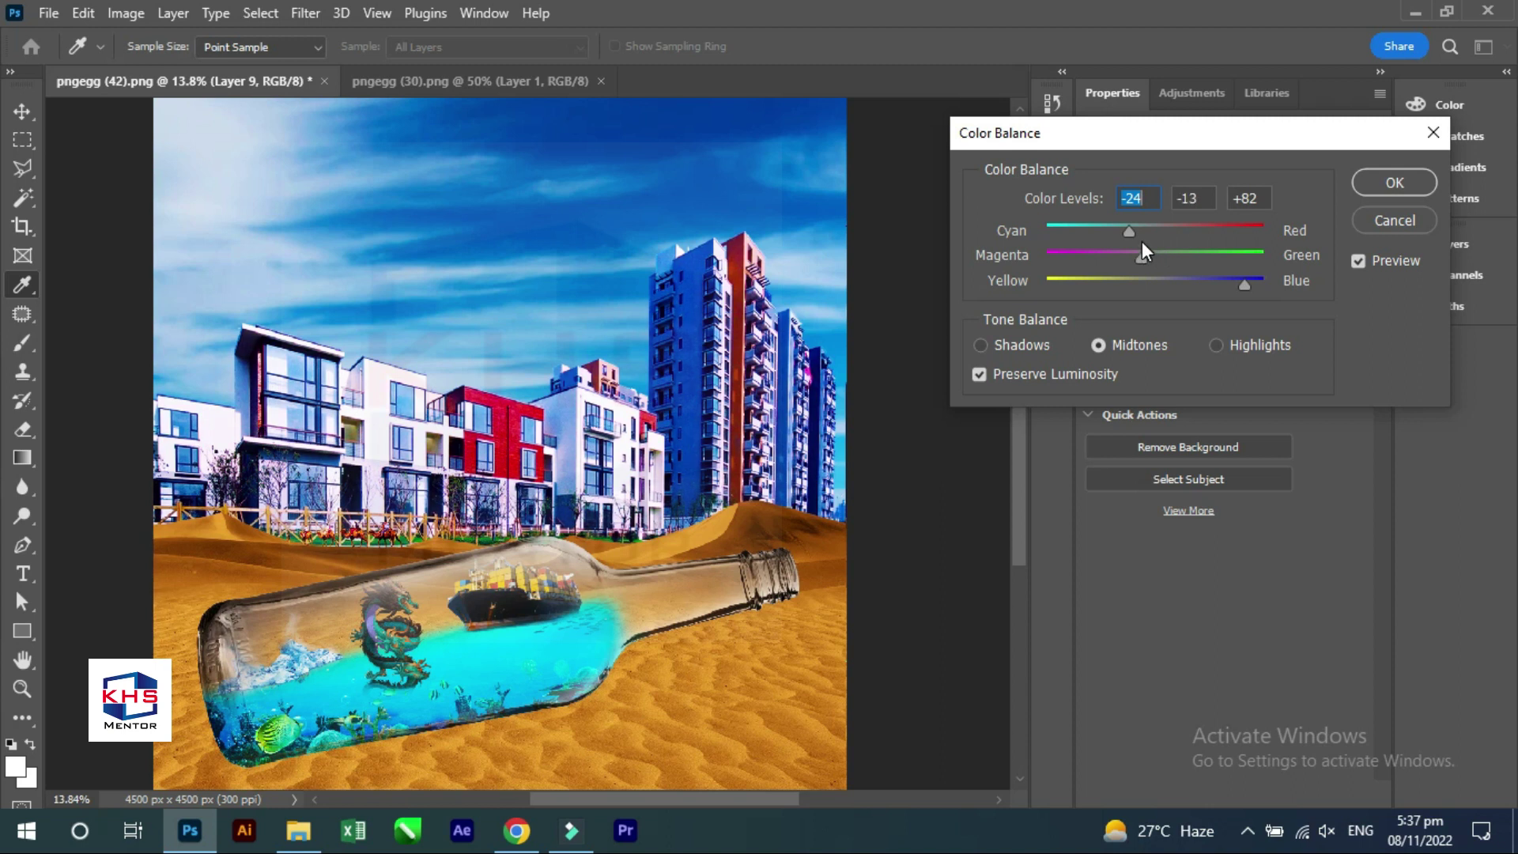
{"action": "key", "text": "Tab"}
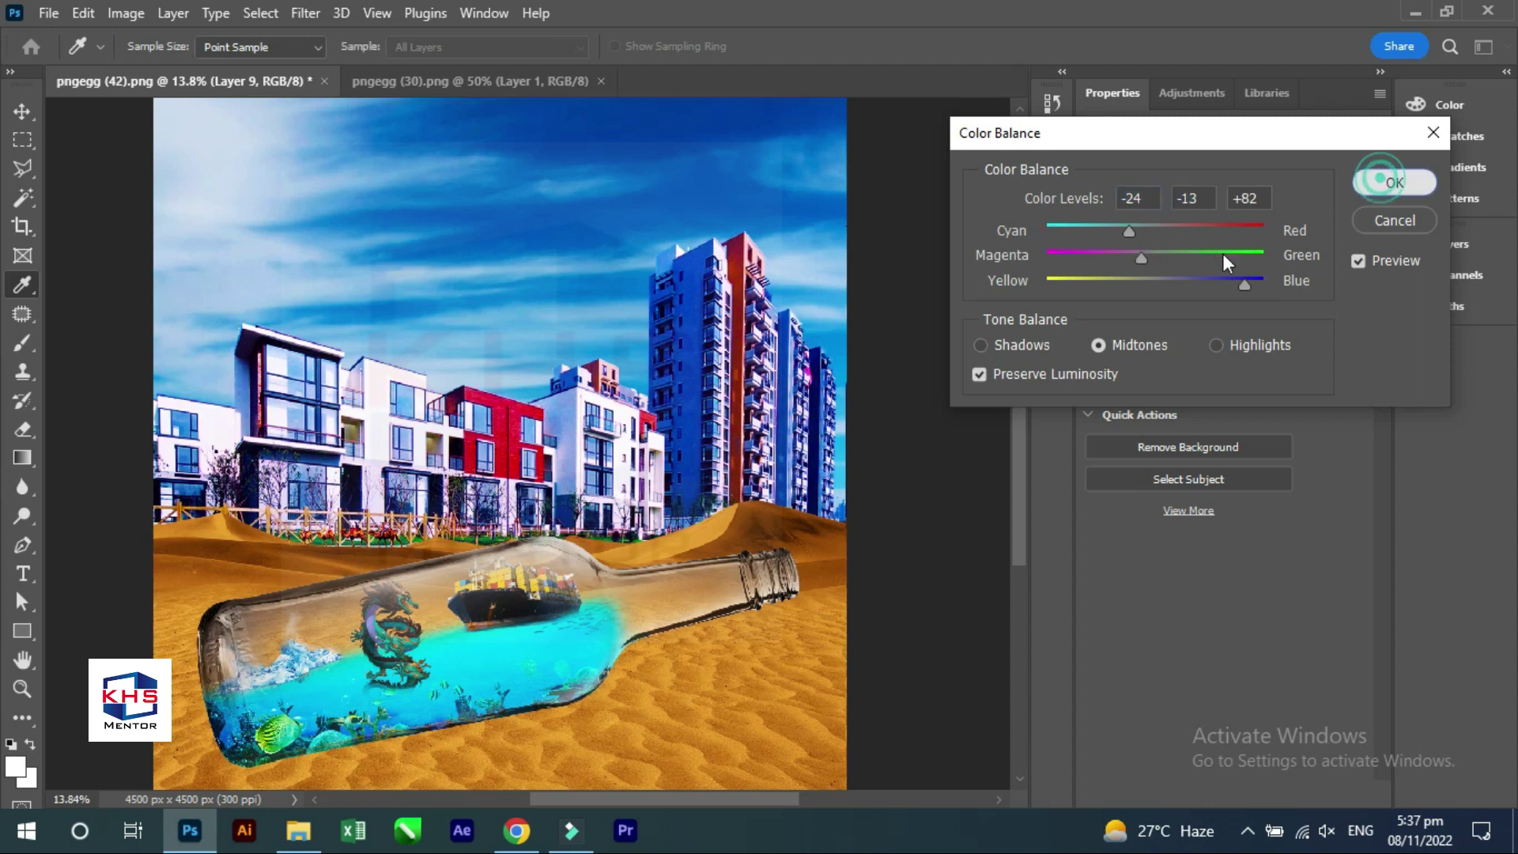
{"action": "key", "text": "Return"}
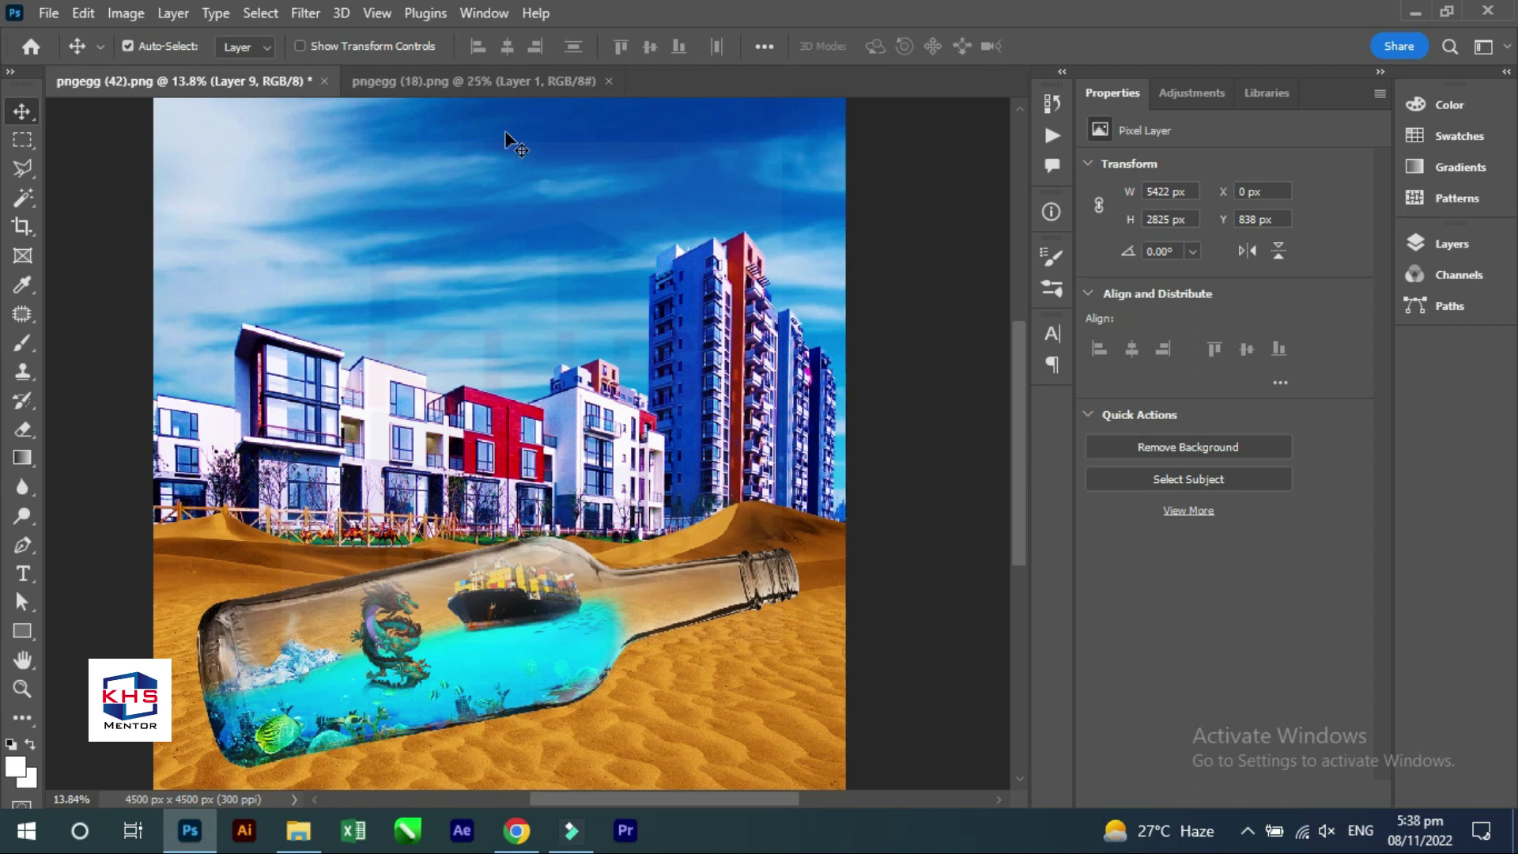
Bring the skyscraper from pngegg (18) in behind the buildings and enlarge it to 165%.
{"action": "left_click", "coordinate": [506, 81]}
{"action": "mouse_move", "coordinate": [604, 532]}
{"action": "left_mouse_down"}
{"action": "mouse_move", "coordinate": [183, 178]}
{"action": "mouse_move", "coordinate": [145, 84]}
{"action": "left_mouse_up"}
{"action": "mouse_move", "coordinate": [485, 316]}
{"action": "left_mouse_down"}
{"action": "mouse_move", "coordinate": [512, 321]}
{"action": "mouse_move", "coordinate": [520, 351]}
{"action": "left_mouse_up"}
{"action": "key", "text": "ctrl+bracketleft"}
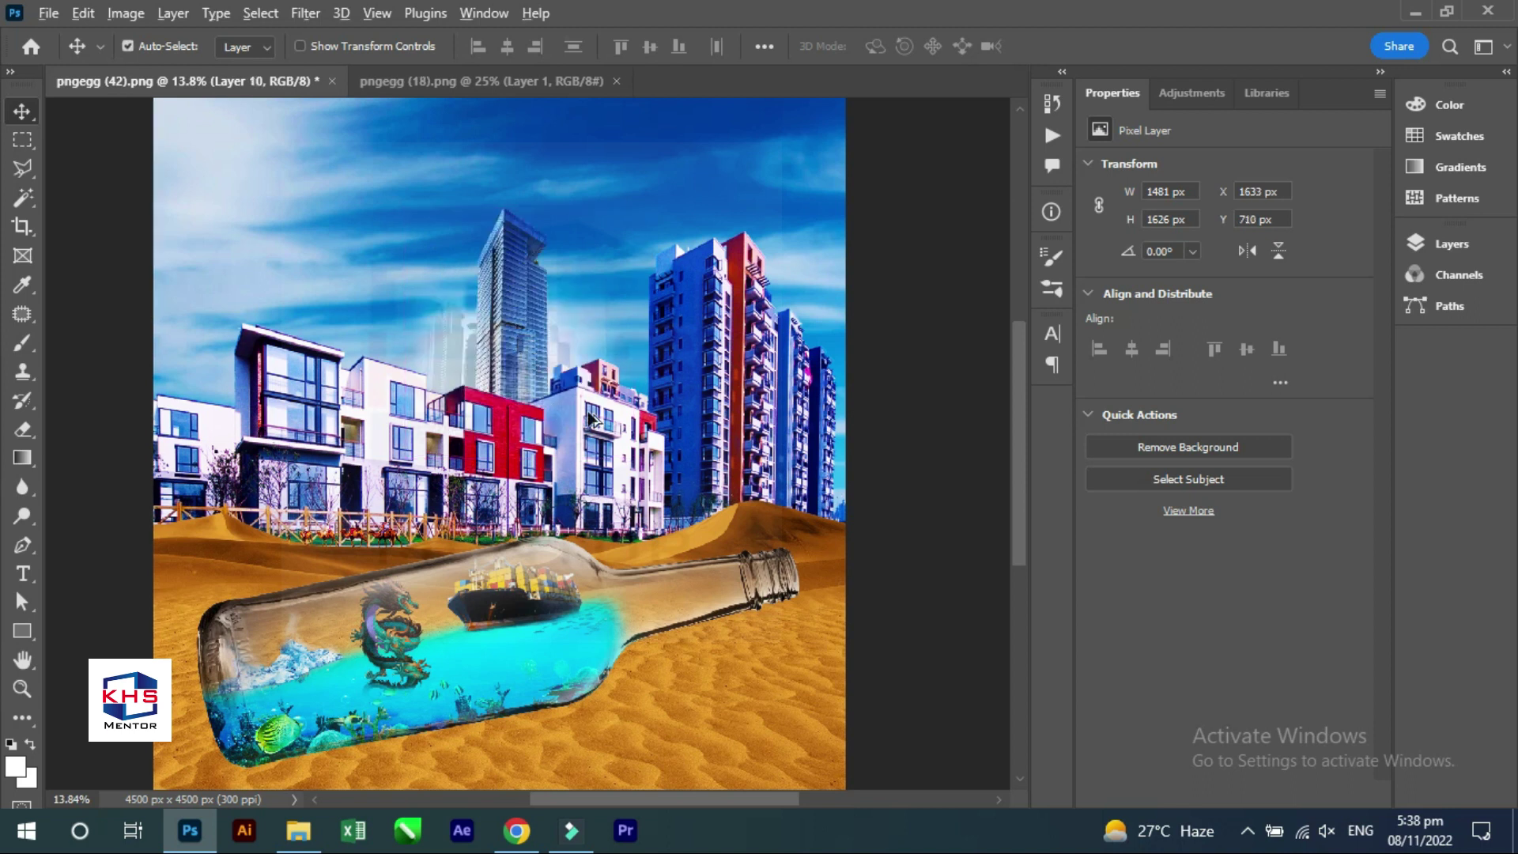
{"action": "scroll", "coordinate": [553, 400], "scroll_direction": "down", "scroll_amount": 2}
{"action": "key", "text": "ctrl+t"}
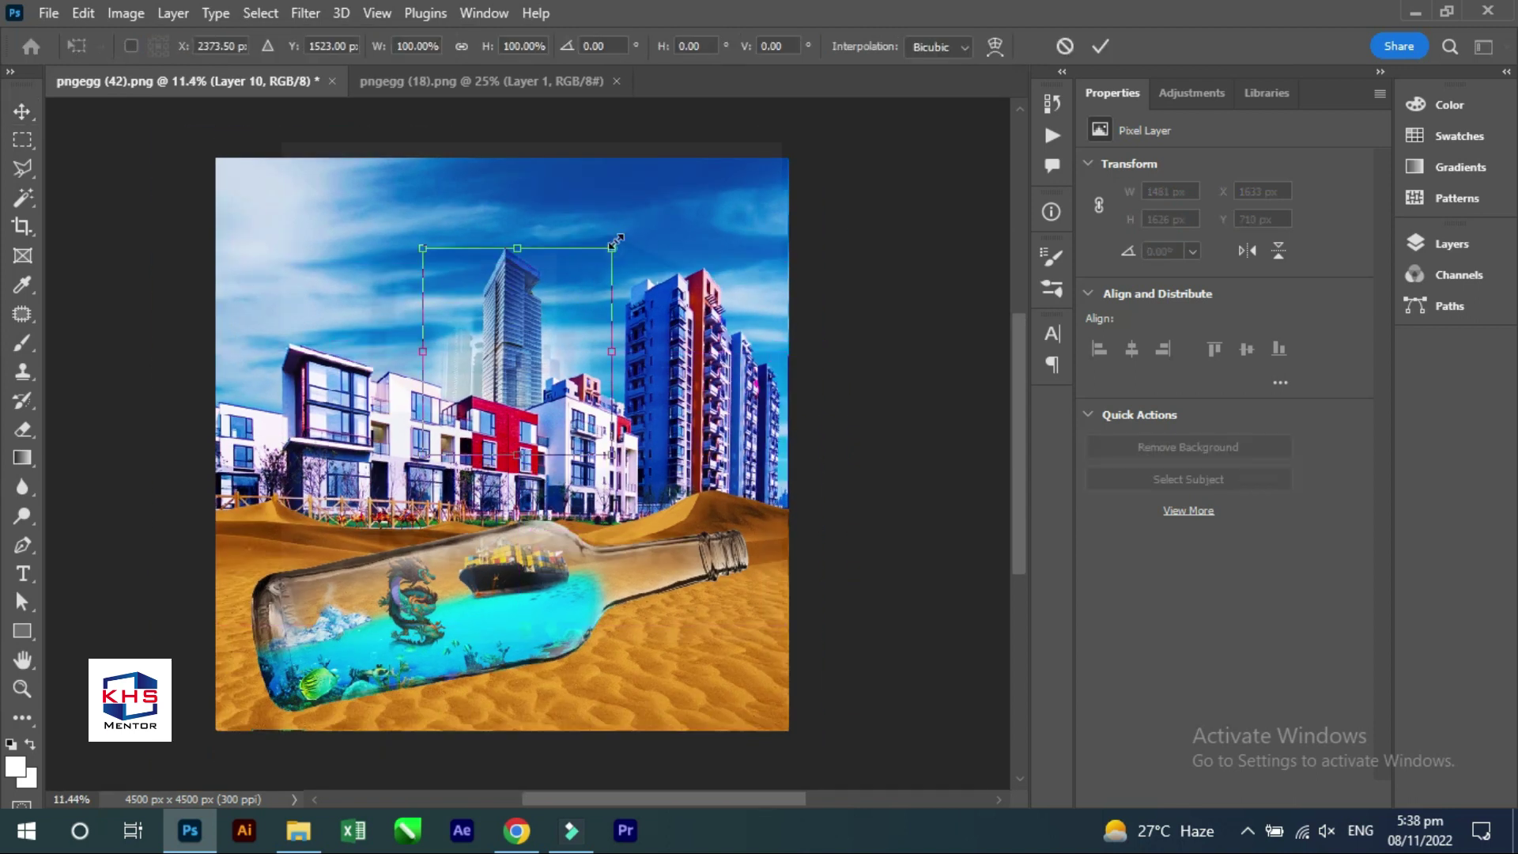
{"action": "left_click_drag", "start_coordinate": [615, 241], "coordinate": [674, 127]}
{"action": "mouse_move", "coordinate": [525, 308]}
{"action": "left_mouse_down"}
{"action": "mouse_move", "coordinate": [526, 268]}
{"action": "mouse_move", "coordinate": [518, 287]}
{"action": "left_mouse_up"}
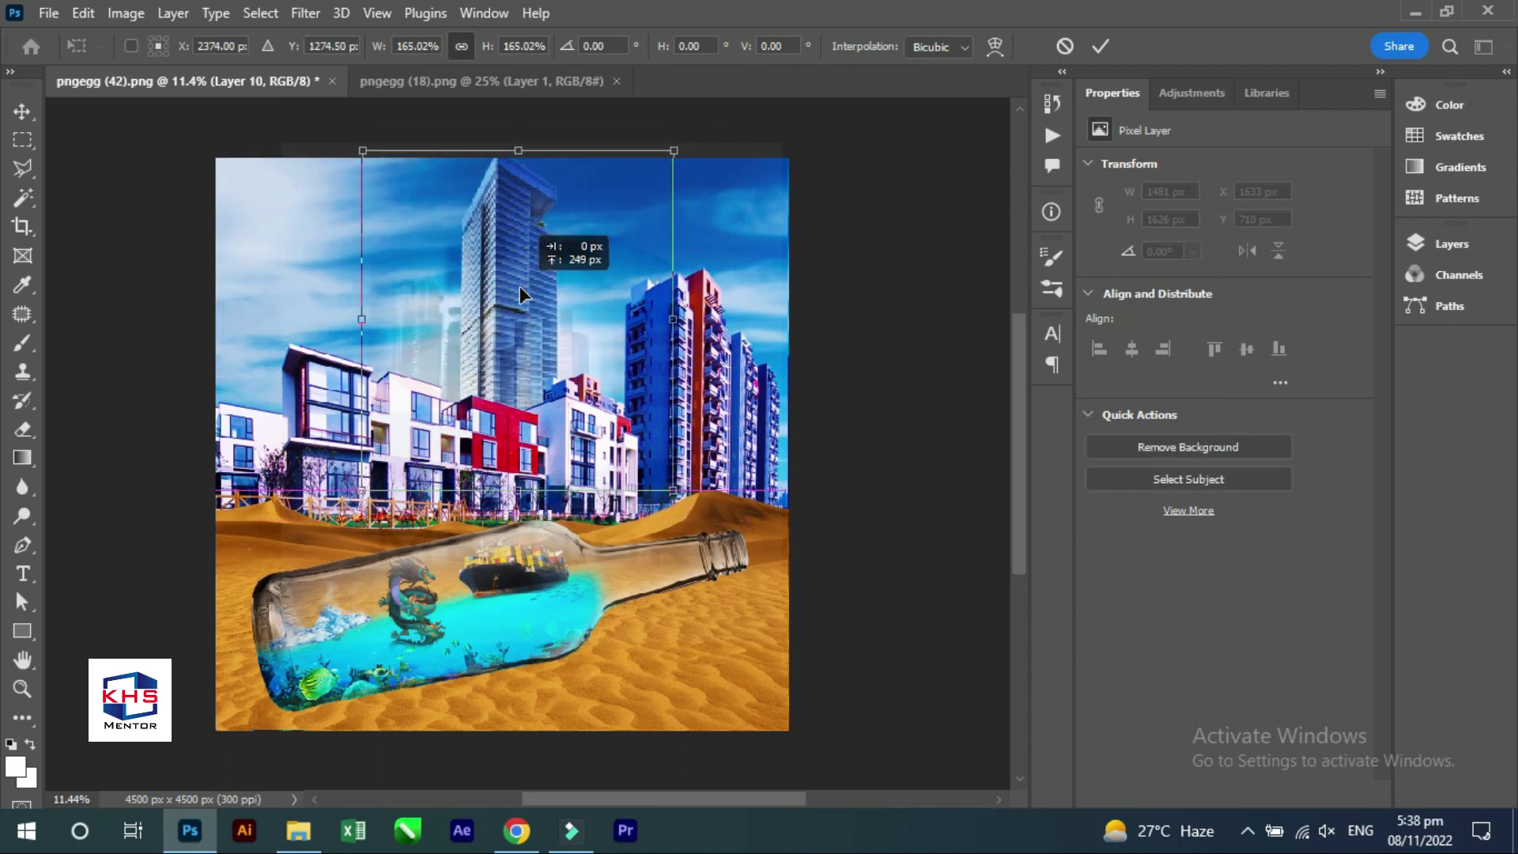
{"action": "key", "text": "Return"}
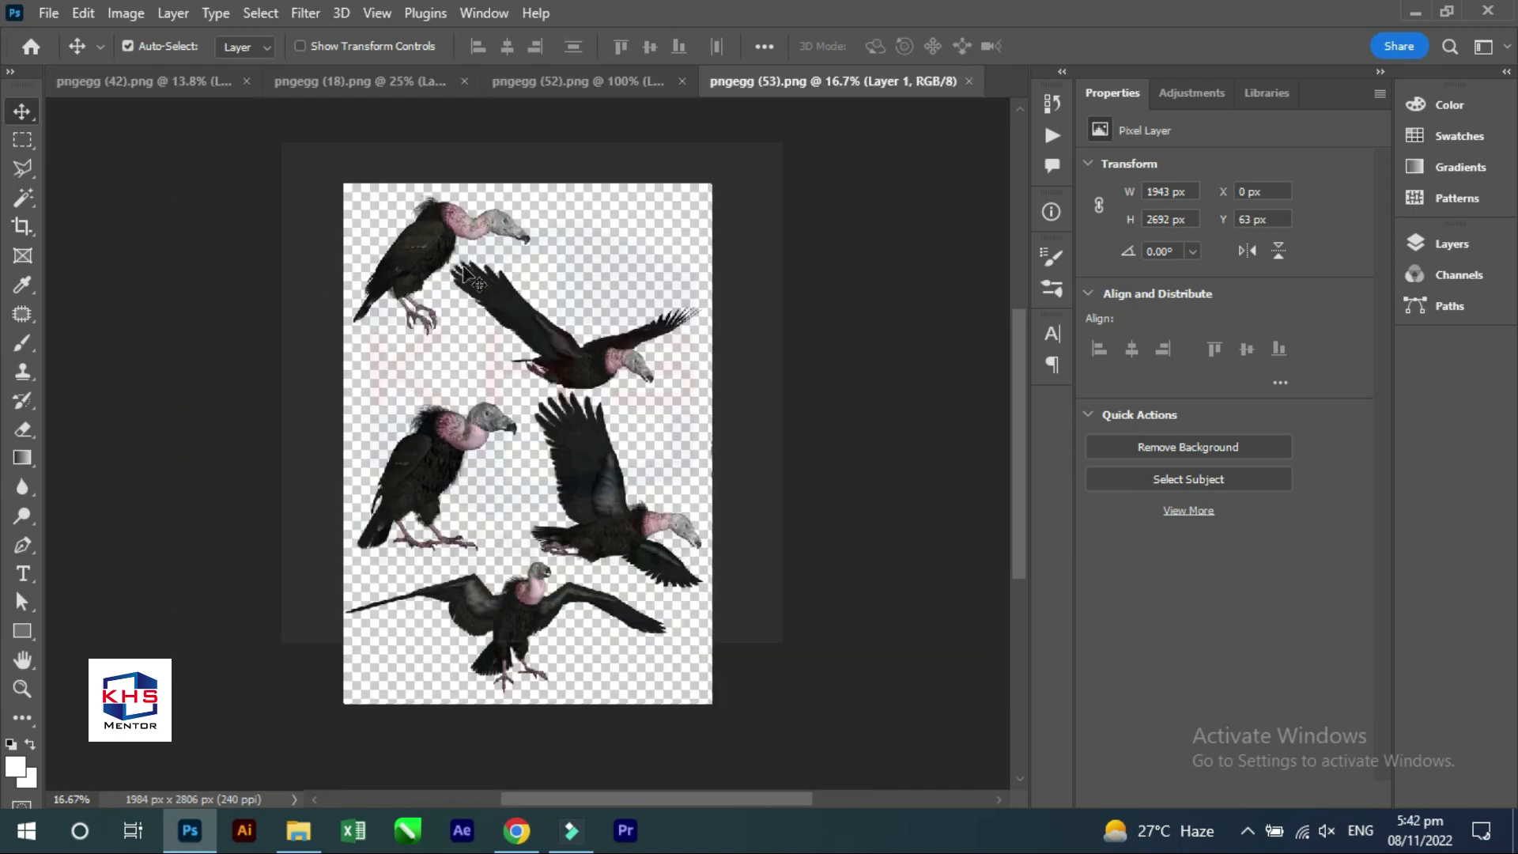
Close the skyscraper document and drag the airplane into the scene's sky.
{"action": "left_click", "coordinate": [310, 85]}
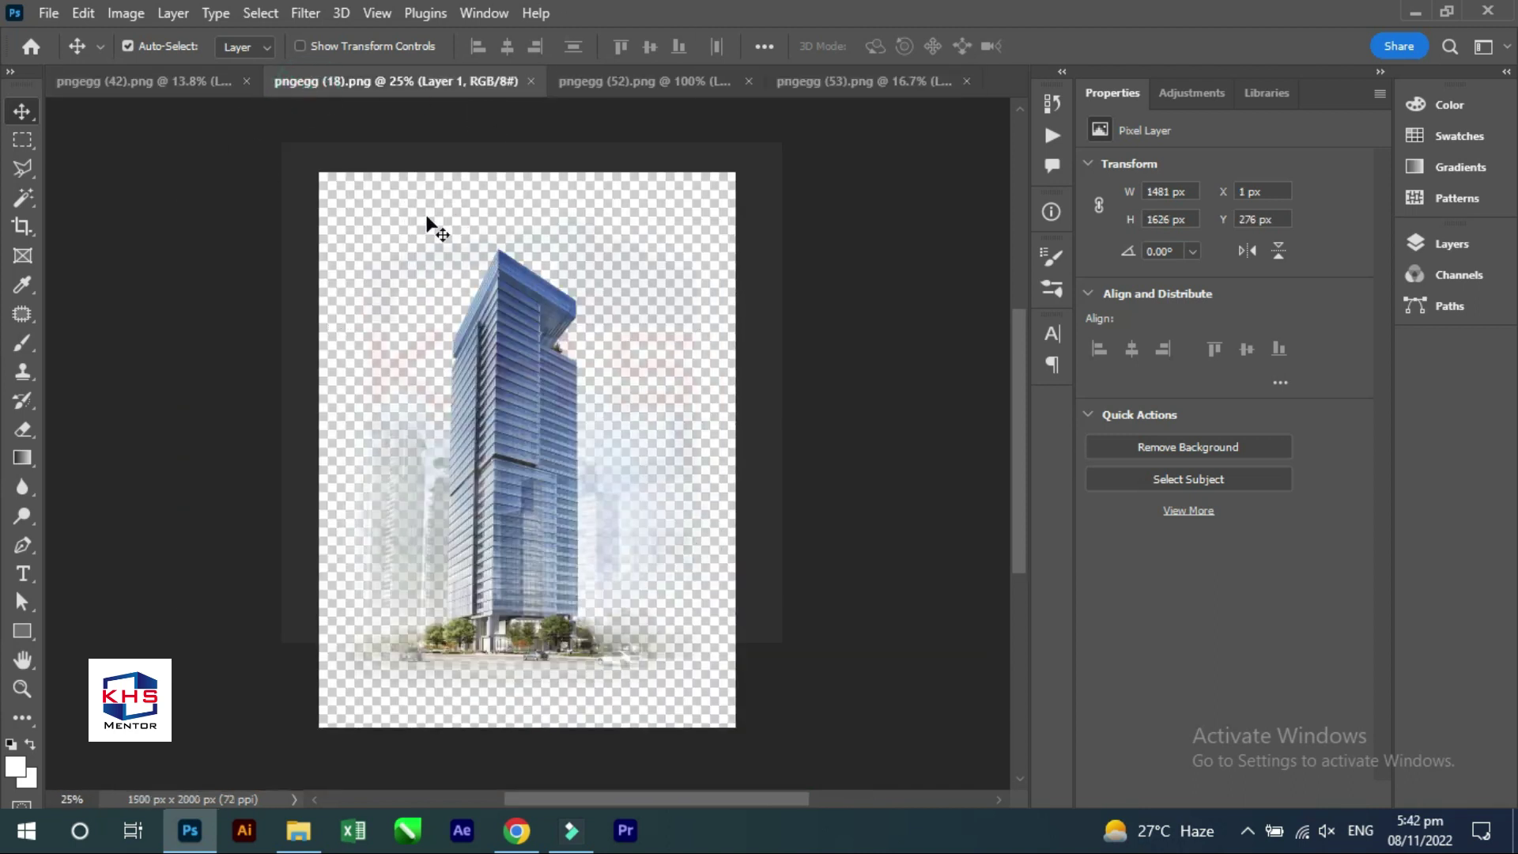
{"action": "left_click", "coordinate": [529, 81]}
{"action": "left_click", "coordinate": [496, 79]}
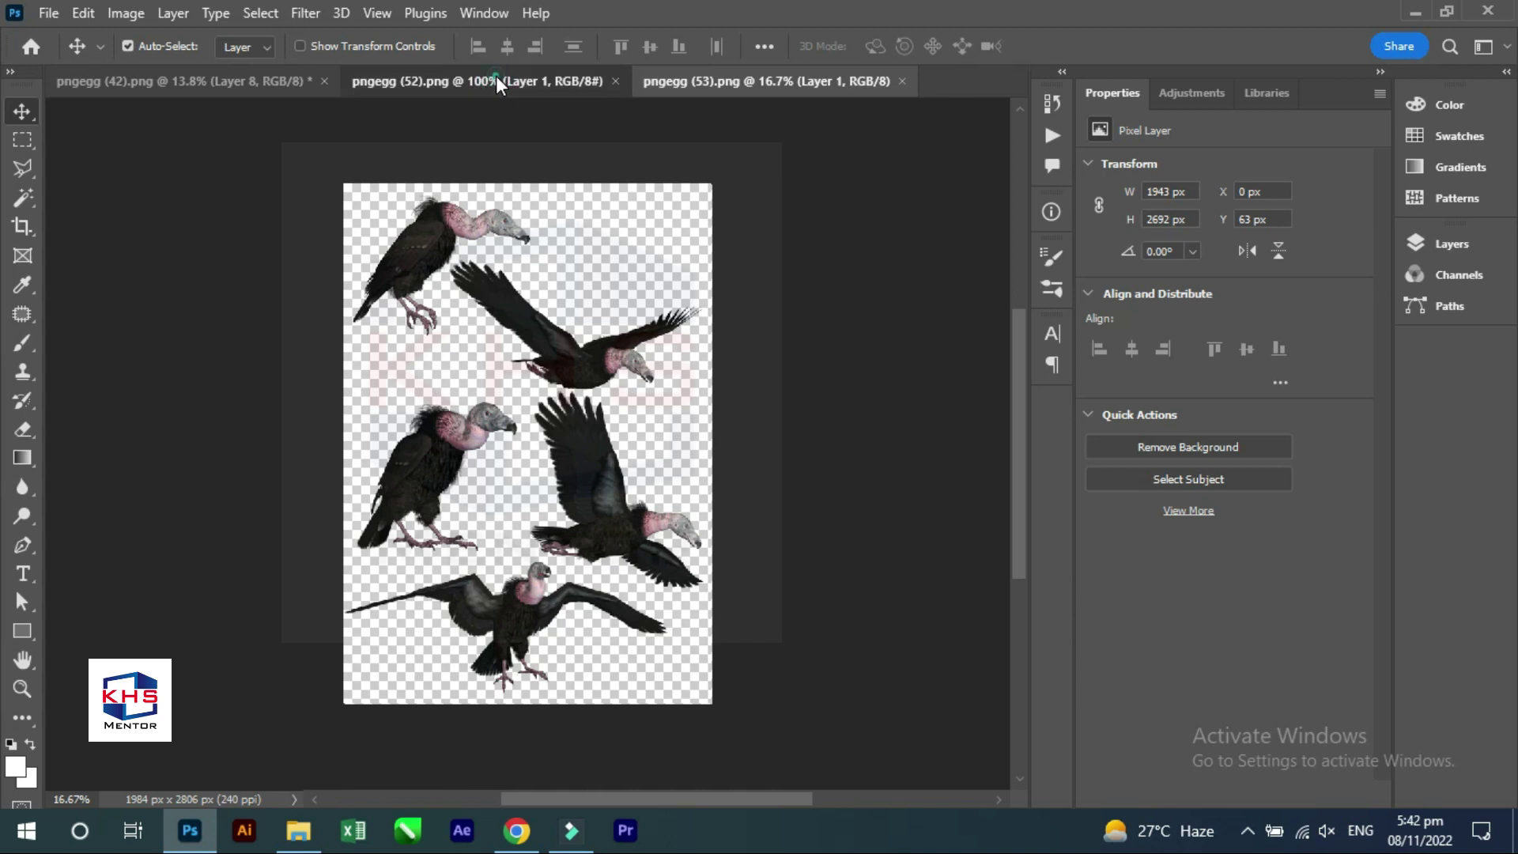
{"action": "mouse_move", "coordinate": [668, 485]}
{"action": "left_mouse_down"}
{"action": "mouse_move", "coordinate": [737, 166]}
{"action": "mouse_move", "coordinate": [781, 150]}
{"action": "left_mouse_up"}
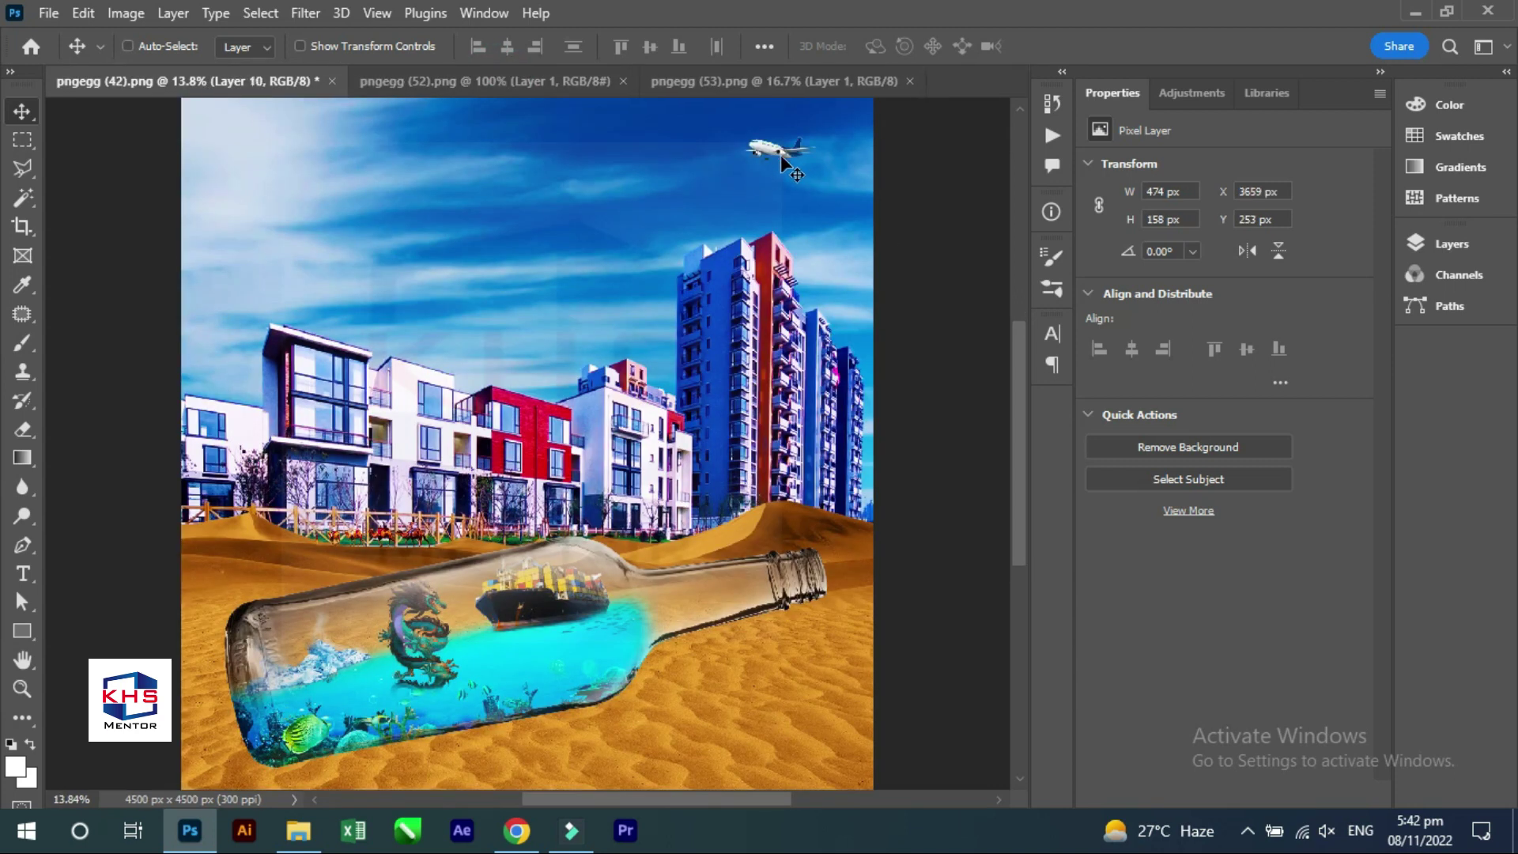
Tilt the airplane about -6° and scale it to about 86% in the upper-right sky.
{"action": "key", "text": "ctrl+t"}
{"action": "left_click_drag", "start_coordinate": [812, 164], "coordinate": [863, 175]}
{"action": "key", "text": "Return"}
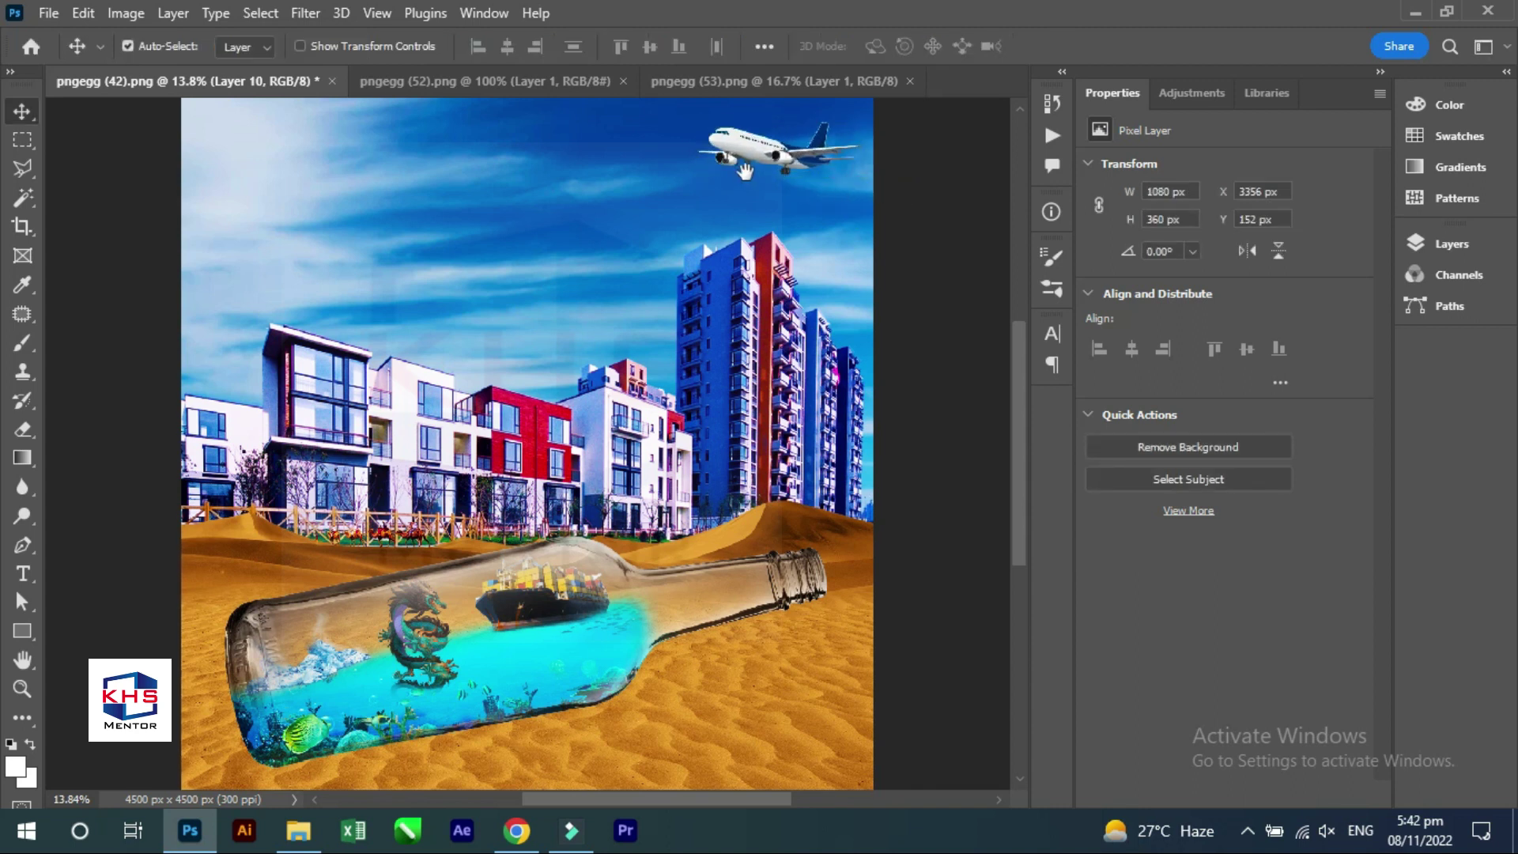
{"action": "scroll", "coordinate": [743, 171], "scroll_direction": "up", "scroll_amount": 3}
{"action": "key", "text": "ctrl+t"}
{"action": "left_click_drag", "start_coordinate": [883, 180], "coordinate": [877, 172]}
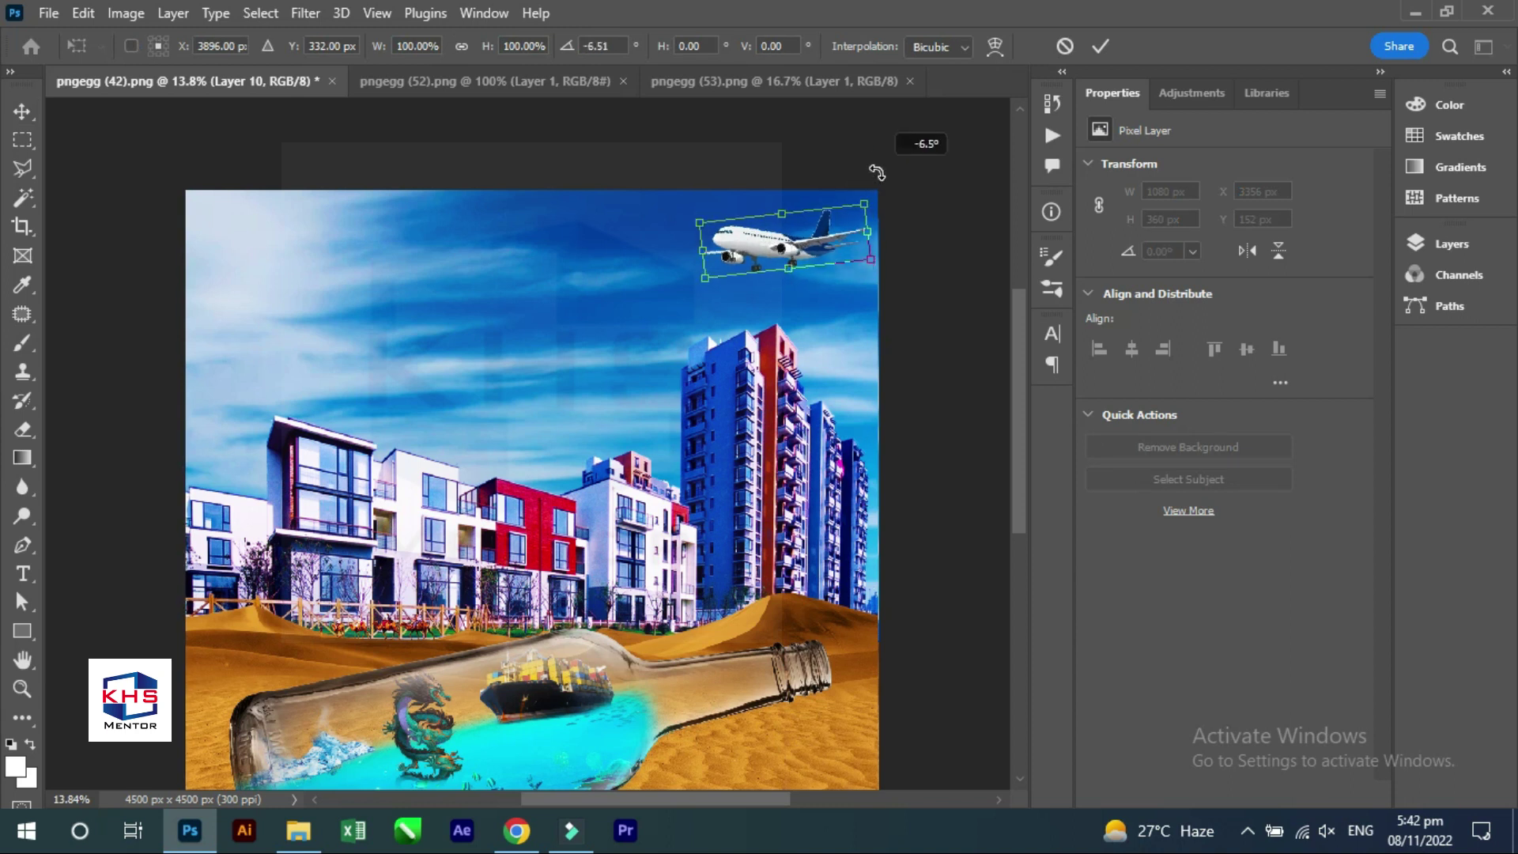
{"action": "left_click_drag", "start_coordinate": [865, 205], "coordinate": [852, 209]}
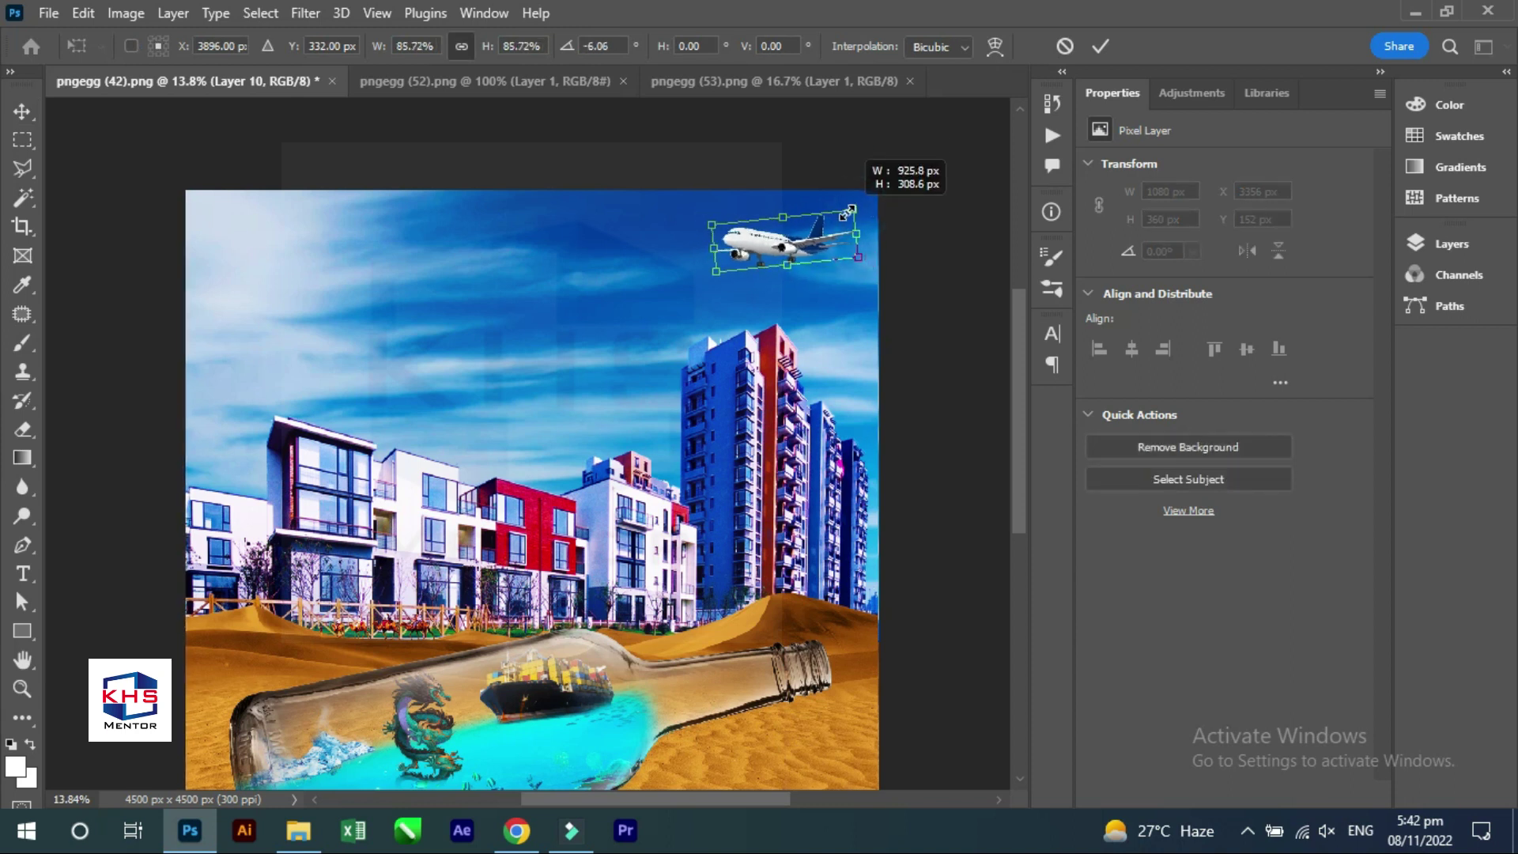
{"action": "key", "text": "Return"}
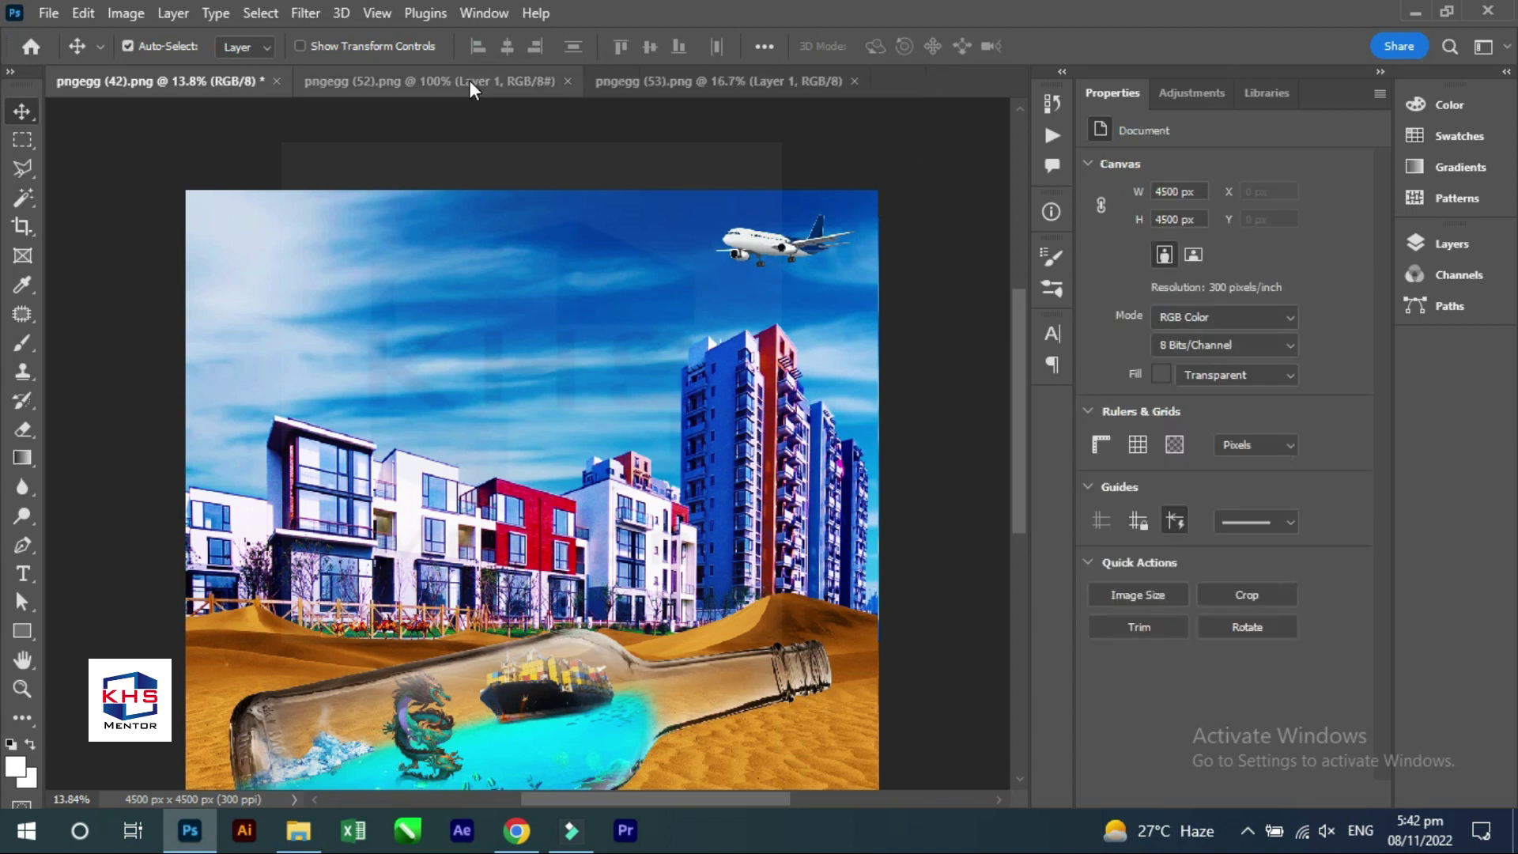
{"action": "left_click", "coordinate": [465, 83]}
Close the airplane image and zoom into the vultures image.
{"action": "left_click", "coordinate": [568, 81]}
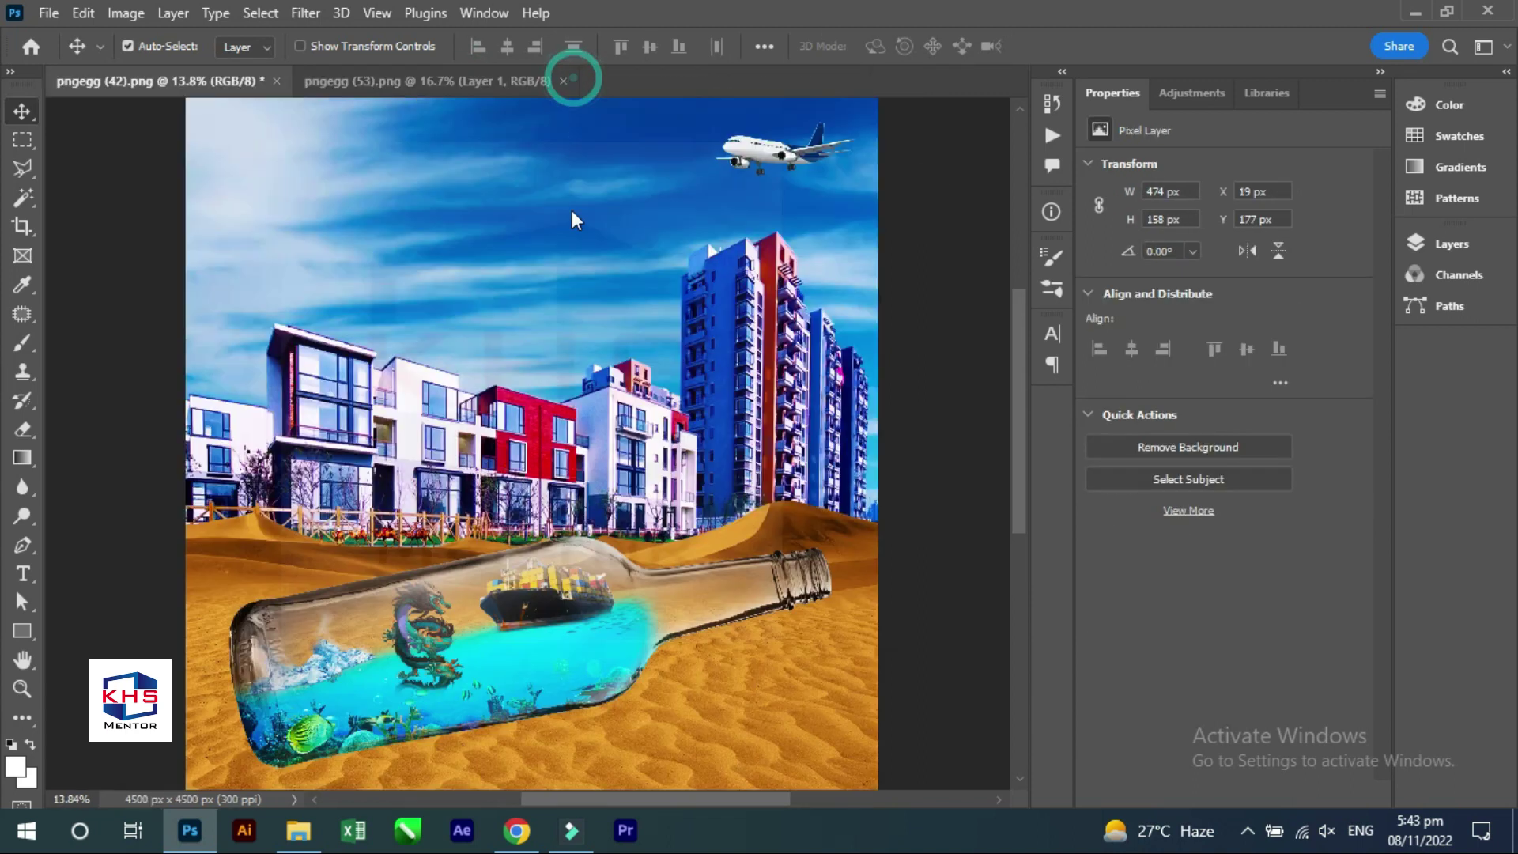
{"action": "left_click", "coordinate": [512, 81]}
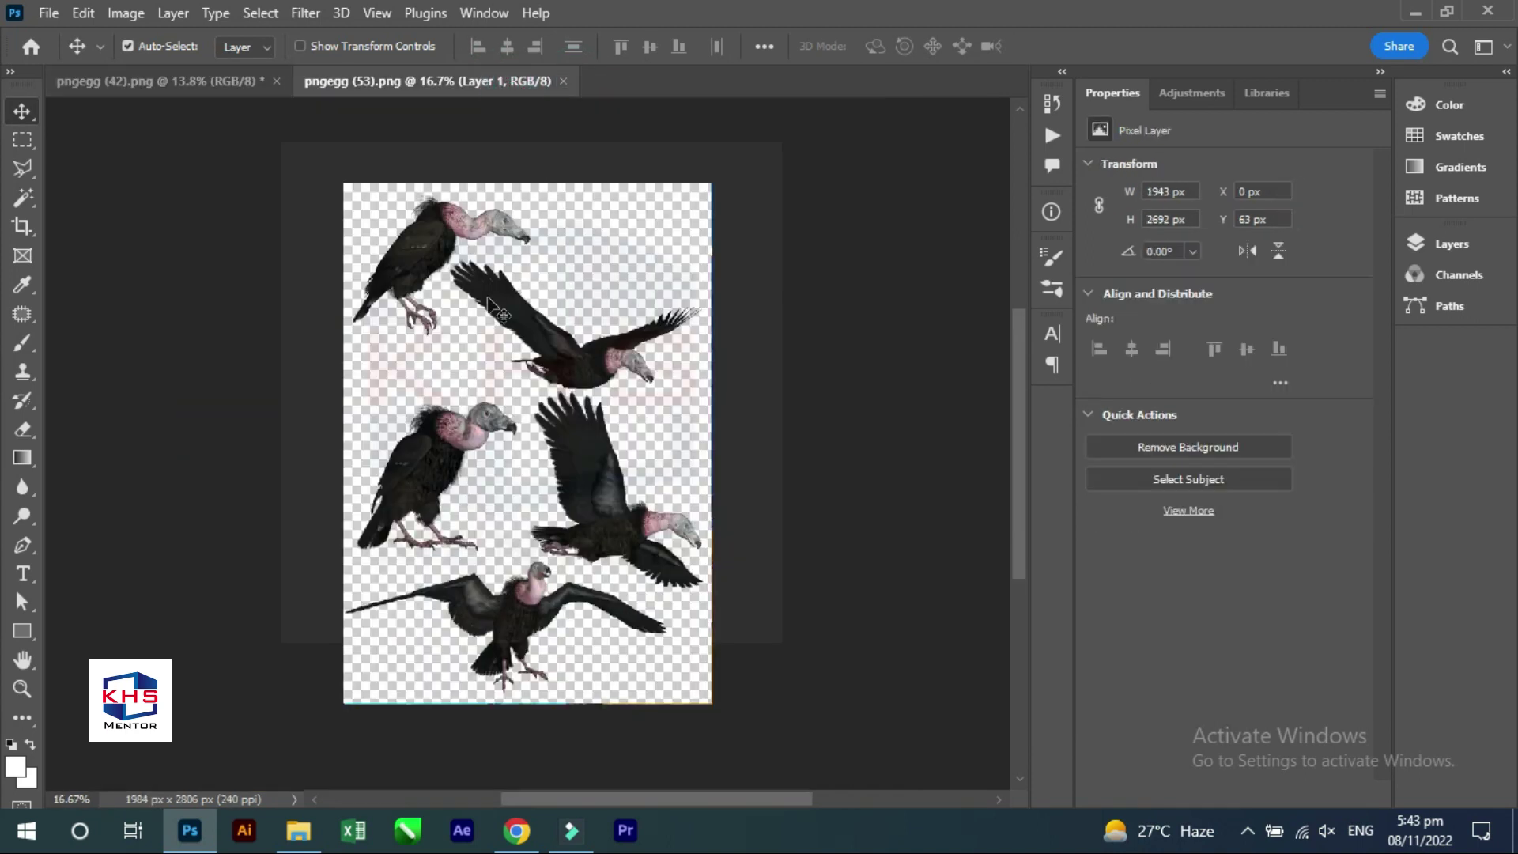
{"action": "scroll", "coordinate": [629, 248], "scroll_direction": "up", "scroll_amount": 5}
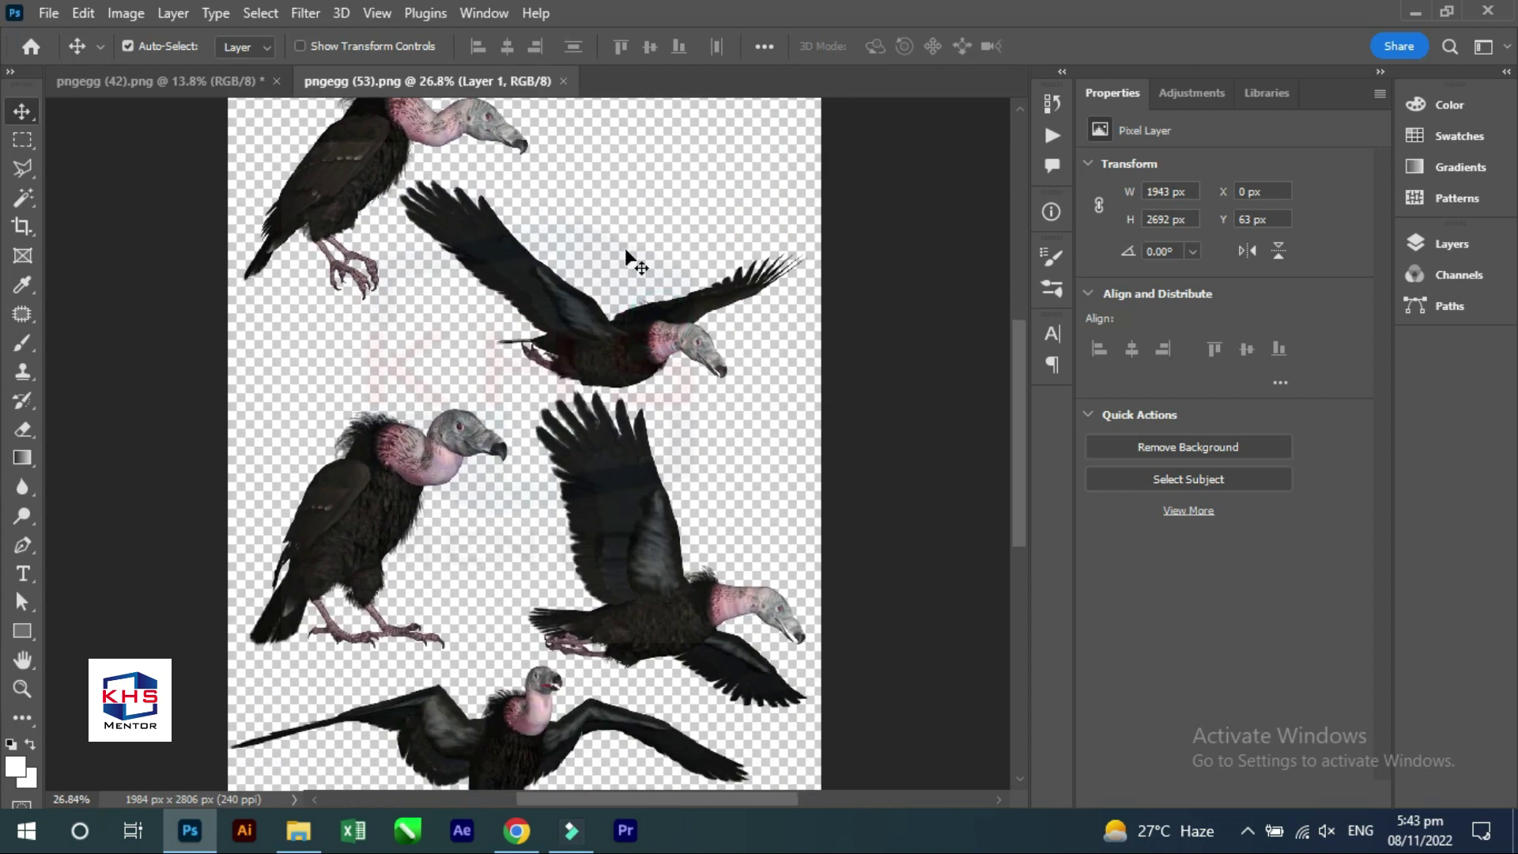
Trace the flying vulture's left side and top with the Polygonal Lasso.
{"action": "key", "text": "l"}
{"action": "left_click", "coordinate": [621, 397]}
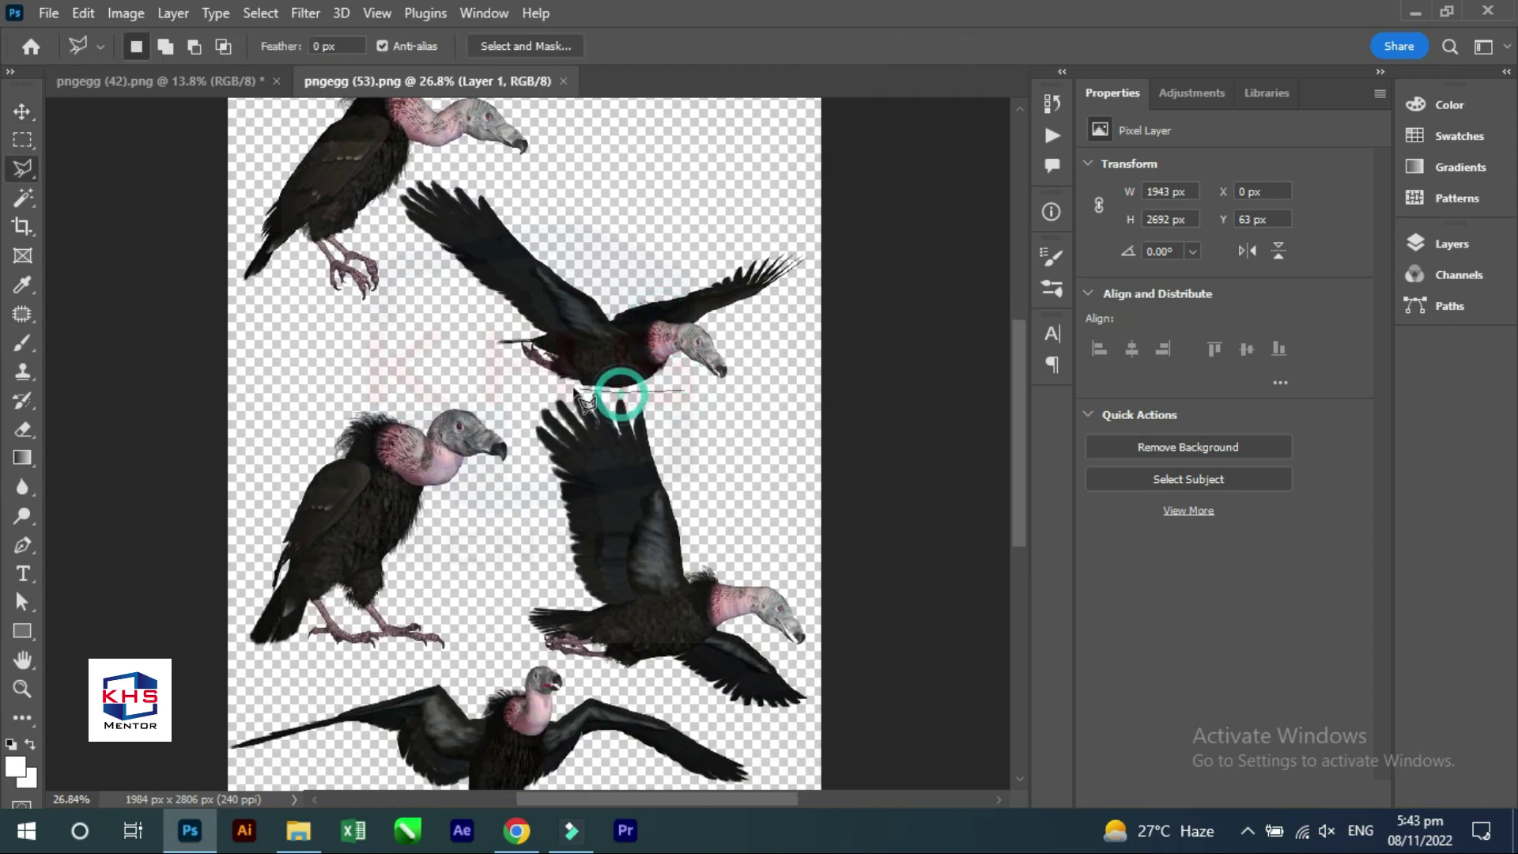
{"action": "left_click", "coordinate": [465, 361]}
{"action": "left_click", "coordinate": [397, 236]}
{"action": "left_click", "coordinate": [444, 155]}
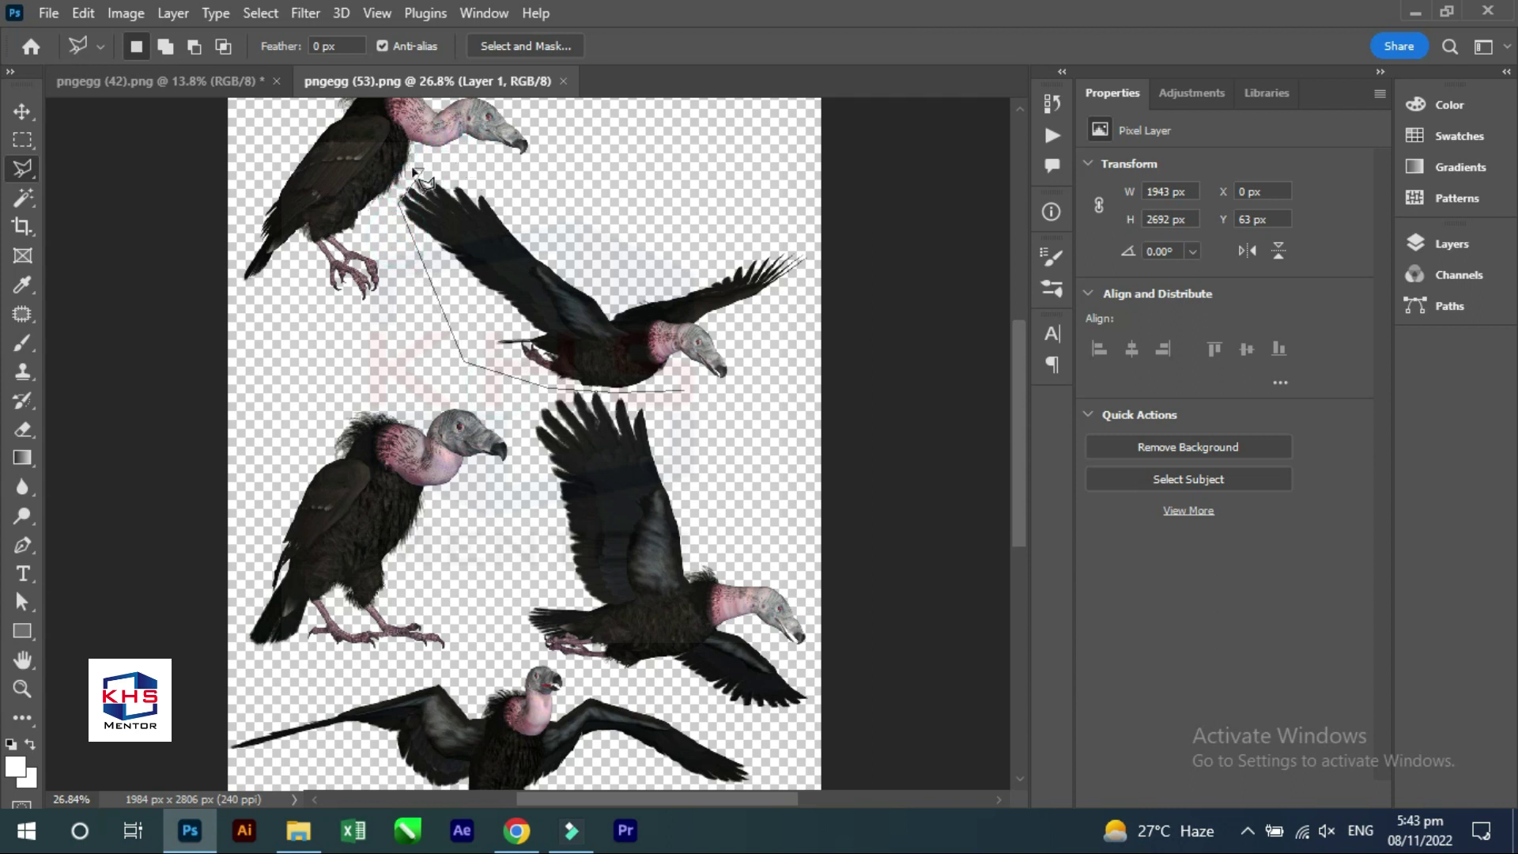
{"action": "left_click", "coordinate": [427, 156]}
{"action": "left_click", "coordinate": [491, 170]}
{"action": "left_click", "coordinate": [646, 210]}
{"action": "left_click", "coordinate": [771, 205]}
{"action": "left_click", "coordinate": [789, 229]}
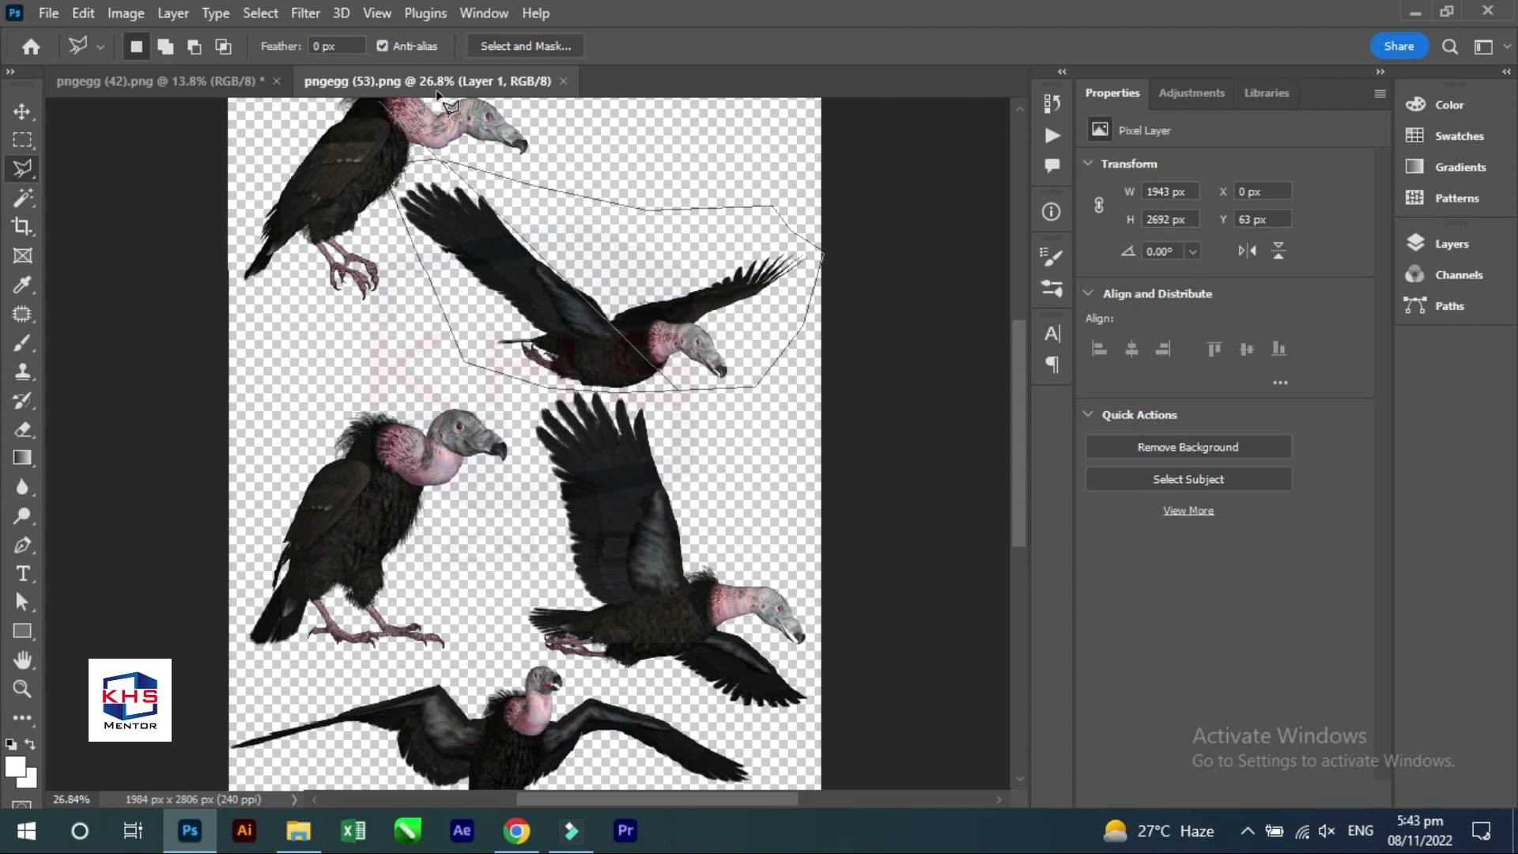
Zoom in closer and continue the outline along the vulture's lower edge.
{"action": "scroll", "coordinate": [687, 399], "scroll_direction": "up", "scroll_amount": 1}
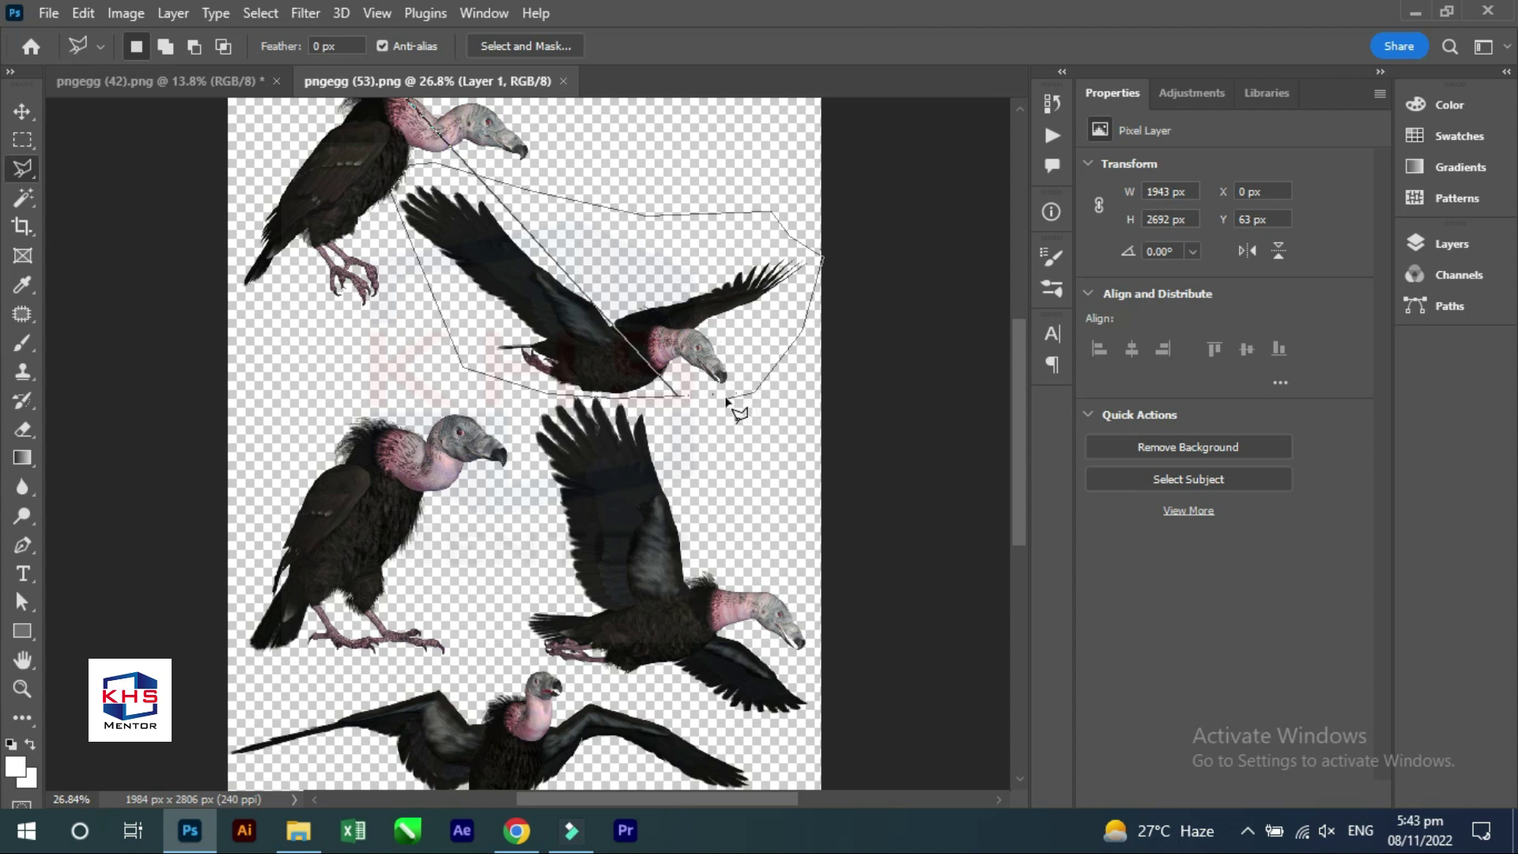
{"action": "left_click", "coordinate": [678, 395]}
{"action": "scroll", "coordinate": [760, 377], "scroll_direction": "up", "scroll_amount": 1}
{"action": "scroll", "coordinate": [761, 379], "scroll_direction": "up", "scroll_amount": 1}
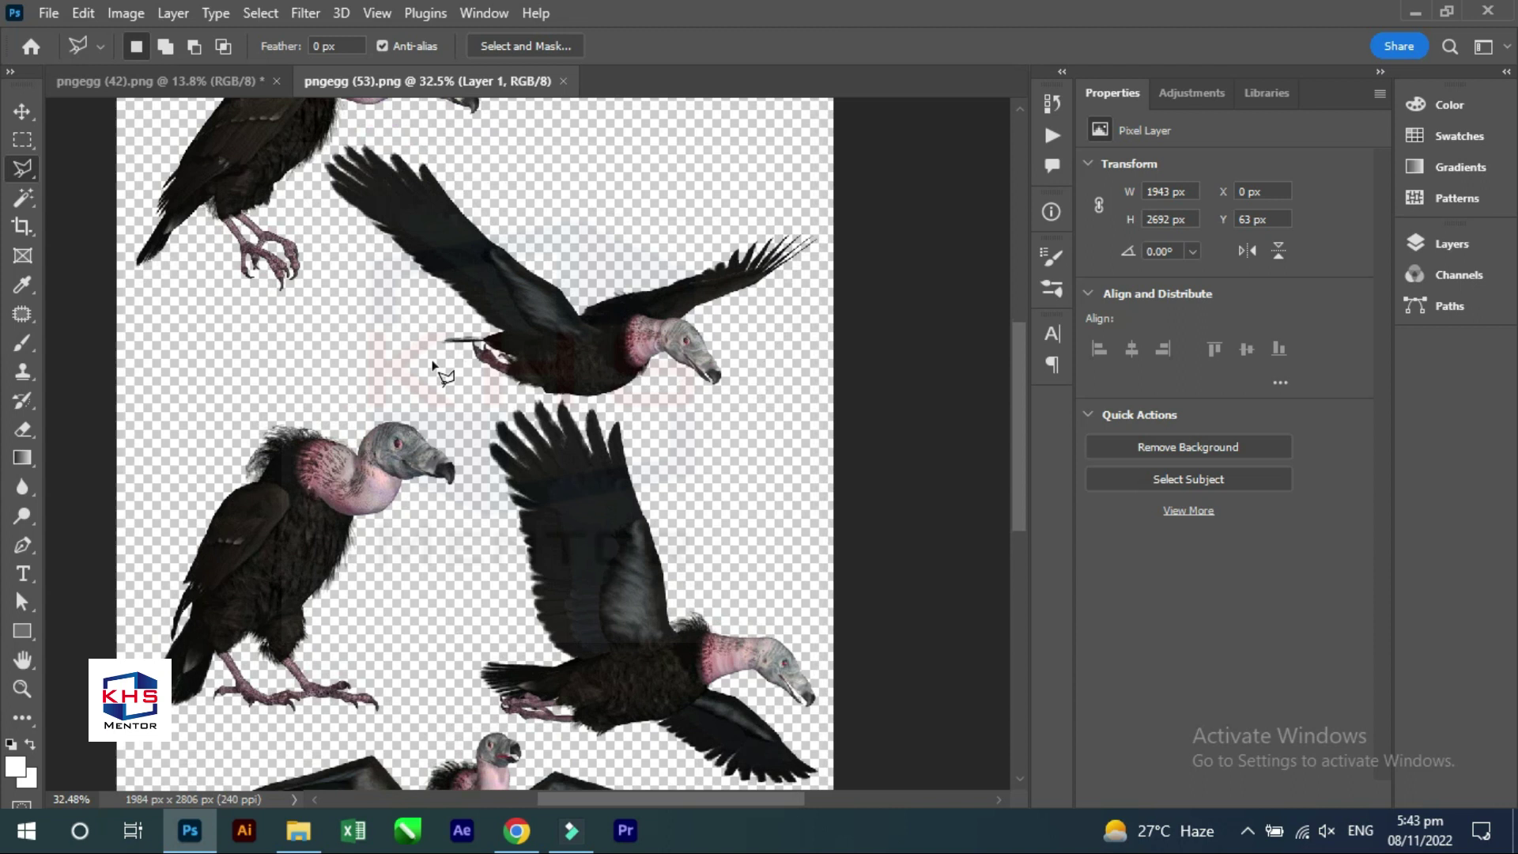
{"action": "scroll", "coordinate": [490, 379], "scroll_direction": "up", "scroll_amount": 1}
{"action": "scroll", "coordinate": [724, 498], "scroll_direction": "up", "scroll_amount": 1}
{"action": "scroll", "coordinate": [721, 497], "scroll_direction": "up", "scroll_amount": 1}
{"action": "left_click", "coordinate": [628, 432]}
{"action": "left_click", "coordinate": [773, 444]}
{"action": "left_click", "coordinate": [837, 443]}
Outline the right wingtip, top and upper-left wing, closing the vulture selection.
{"action": "left_click", "coordinate": [925, 409]}
{"action": "left_click", "coordinate": [994, 275]}
{"action": "left_click", "coordinate": [987, 183]}
{"action": "left_click", "coordinate": [761, 183]}
{"action": "left_click", "coordinate": [408, 131]}
{"action": "left_click", "coordinate": [371, 161]}
{"action": "left_click", "coordinate": [501, 413]}
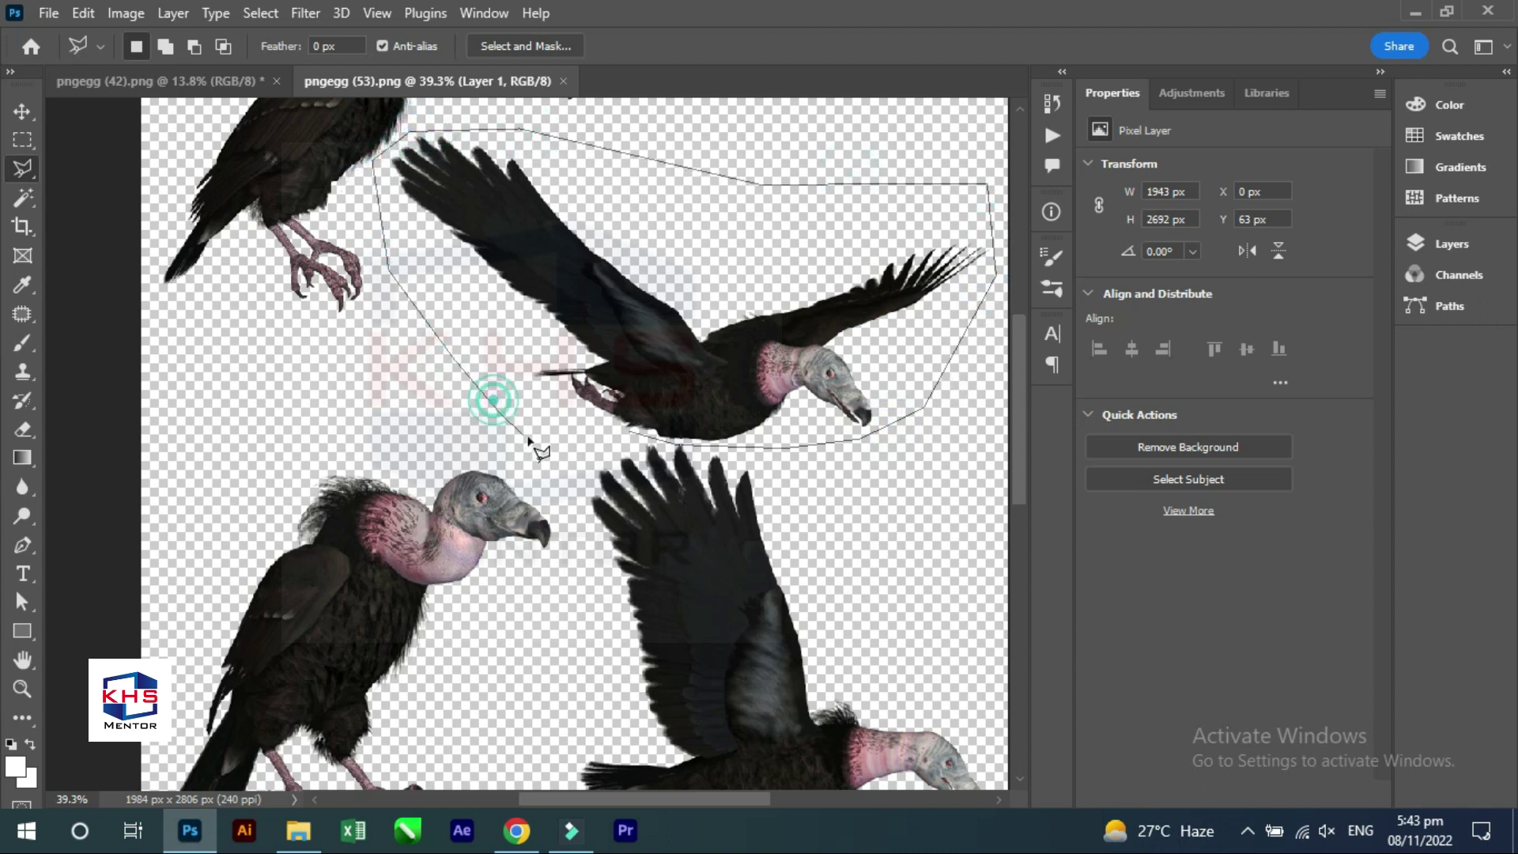
{"action": "left_click", "coordinate": [629, 433]}
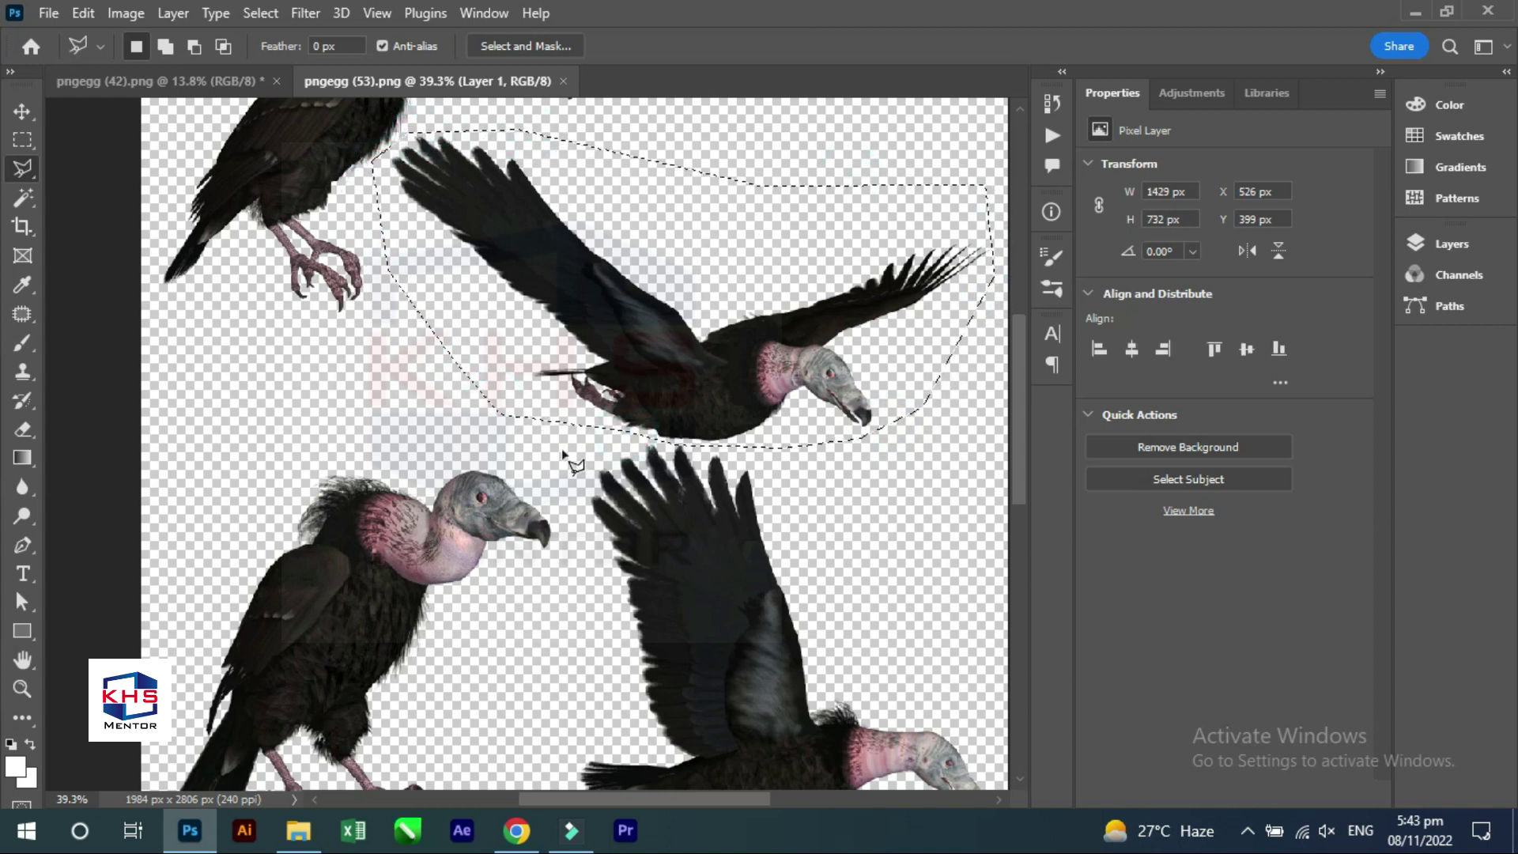
Move the selected vulture into the composite's upper-left sky as Layer 11, scaled to about 61%.
{"action": "key", "text": "v"}
{"action": "mouse_move", "coordinate": [904, 363]}
{"action": "left_mouse_down"}
{"action": "mouse_move", "coordinate": [124, 82]}
{"action": "mouse_move", "coordinate": [613, 417]}
{"action": "left_mouse_up"}
{"action": "mouse_move", "coordinate": [574, 486]}
{"action": "left_mouse_down"}
{"action": "mouse_move", "coordinate": [364, 223]}
{"action": "mouse_move", "coordinate": [379, 204]}
{"action": "mouse_move", "coordinate": [299, 162]}
{"action": "left_mouse_up"}
{"action": "key", "text": "ctrl+t"}
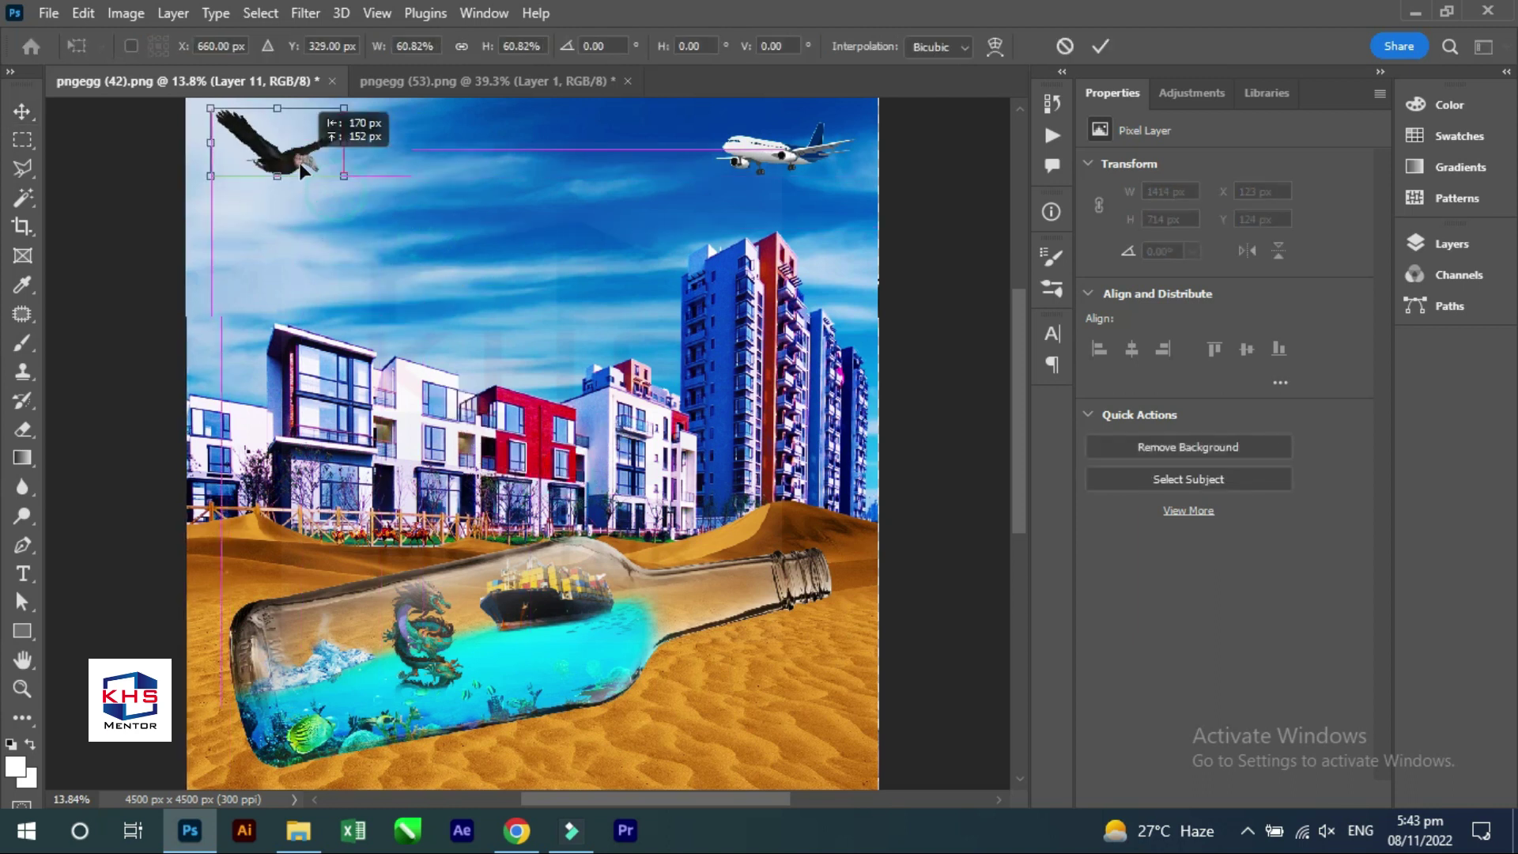
{"action": "key", "text": "Return"}
Outline the raised-wing vulture in the vultures image with the Polygonal Lasso.
{"action": "left_click", "coordinate": [472, 82]}
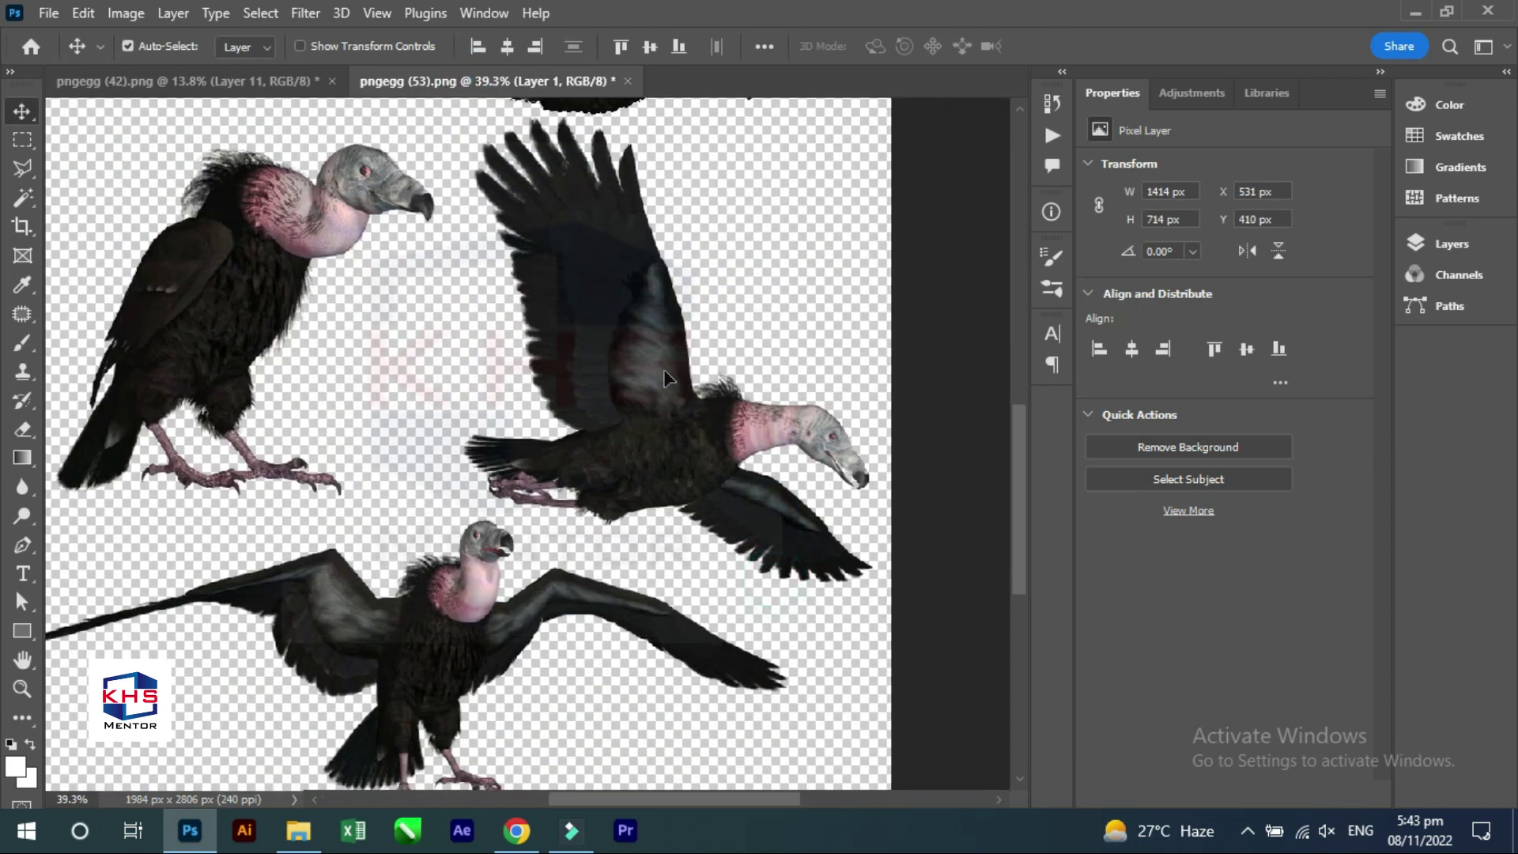
{"action": "key", "text": "l"}
{"action": "left_click", "coordinate": [830, 608]}
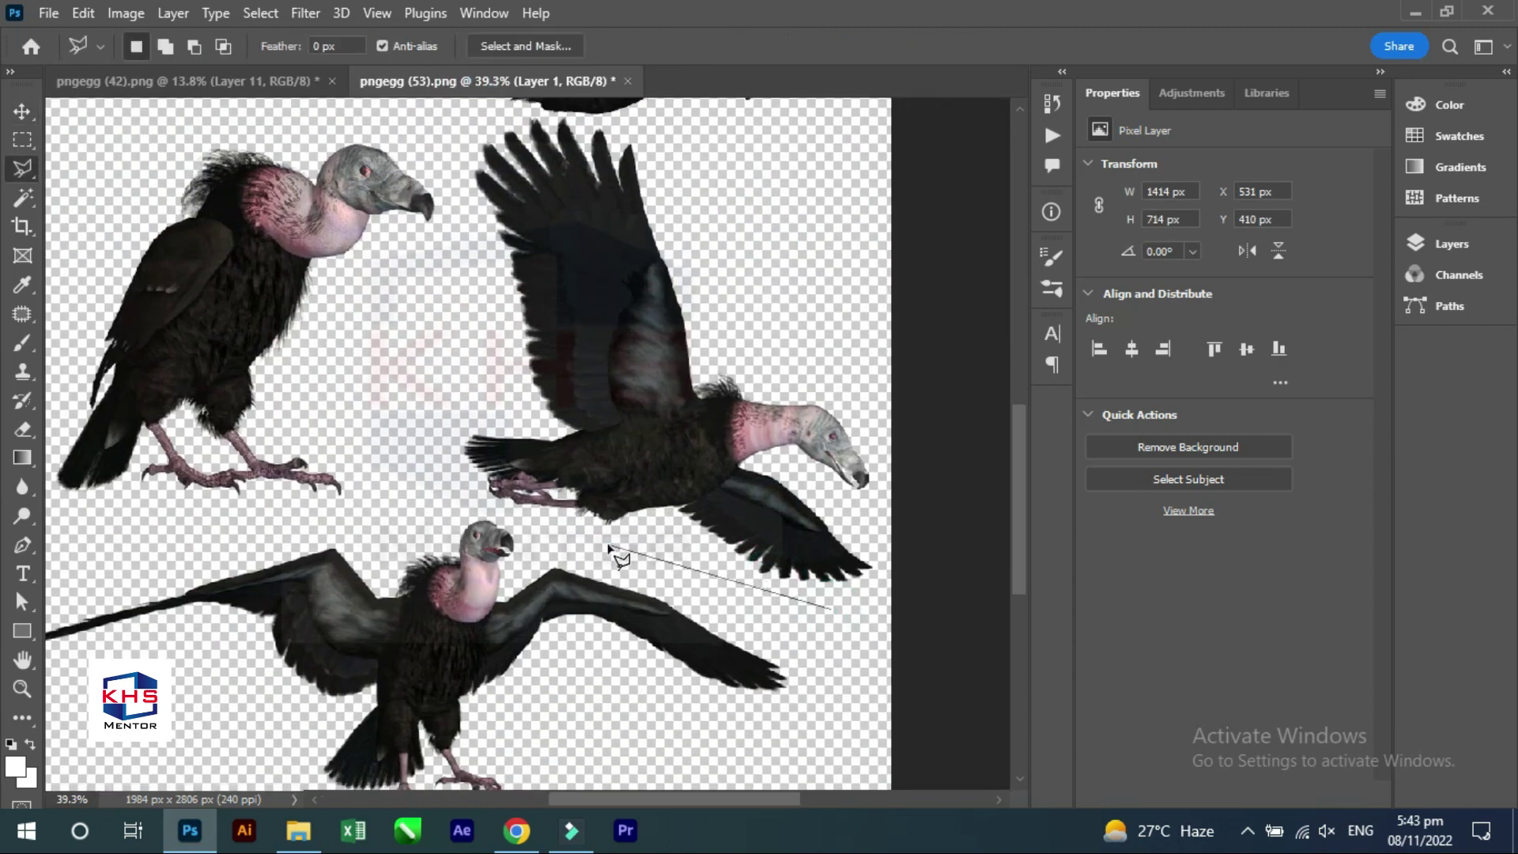
{"action": "left_click", "coordinate": [498, 518]}
{"action": "left_click", "coordinate": [463, 465]}
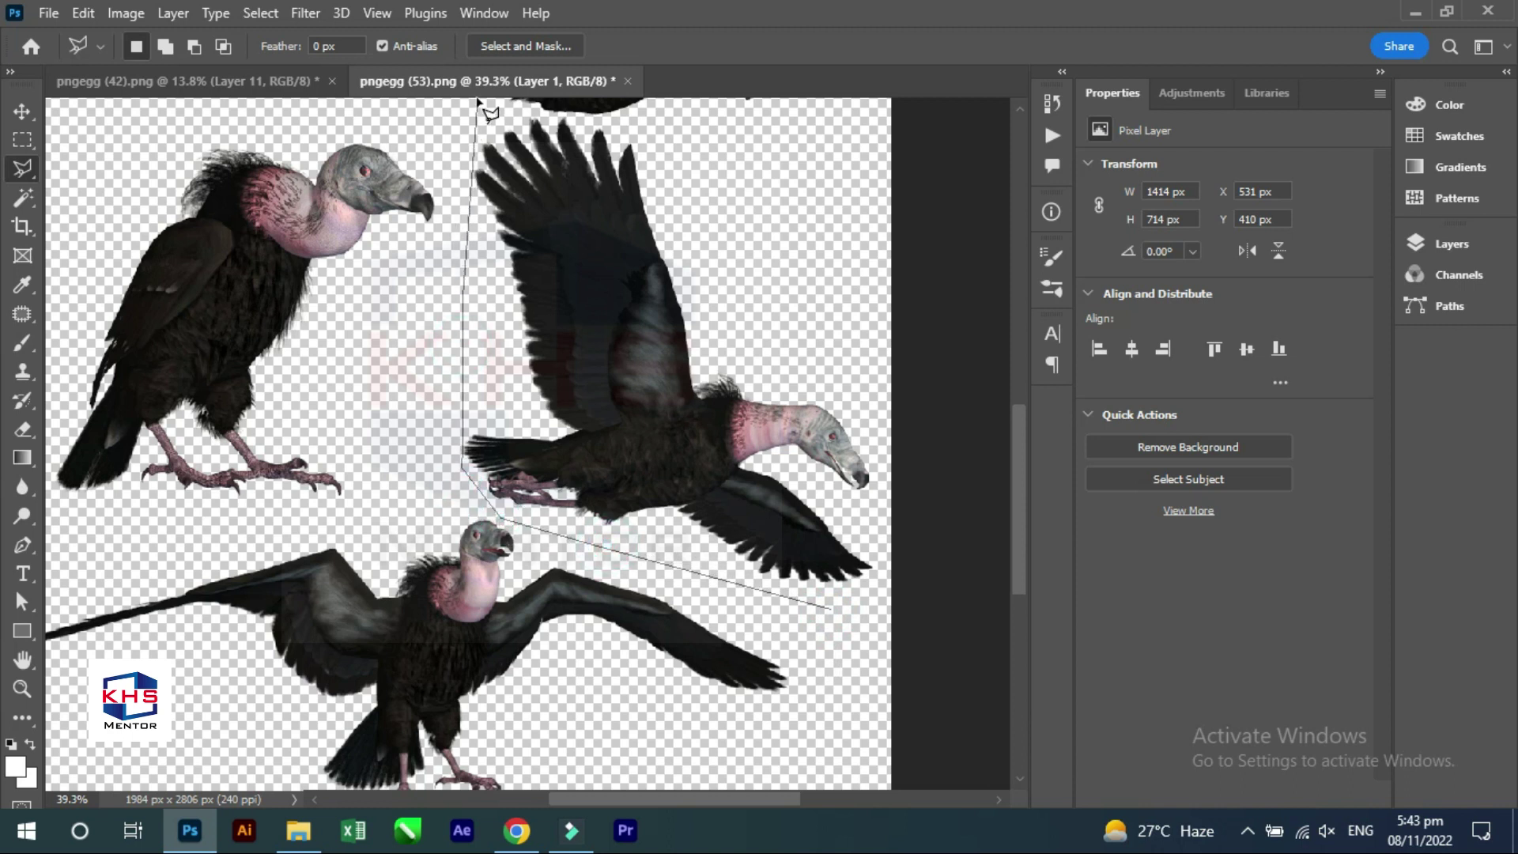
{"action": "left_click", "coordinate": [517, 106]}
{"action": "left_click", "coordinate": [692, 142]}
{"action": "left_click", "coordinate": [798, 201]}
{"action": "left_click", "coordinate": [870, 324]}
{"action": "left_click", "coordinate": [891, 427]}
{"action": "left_click", "coordinate": [890, 588]}
{"action": "left_click", "coordinate": [832, 609]}
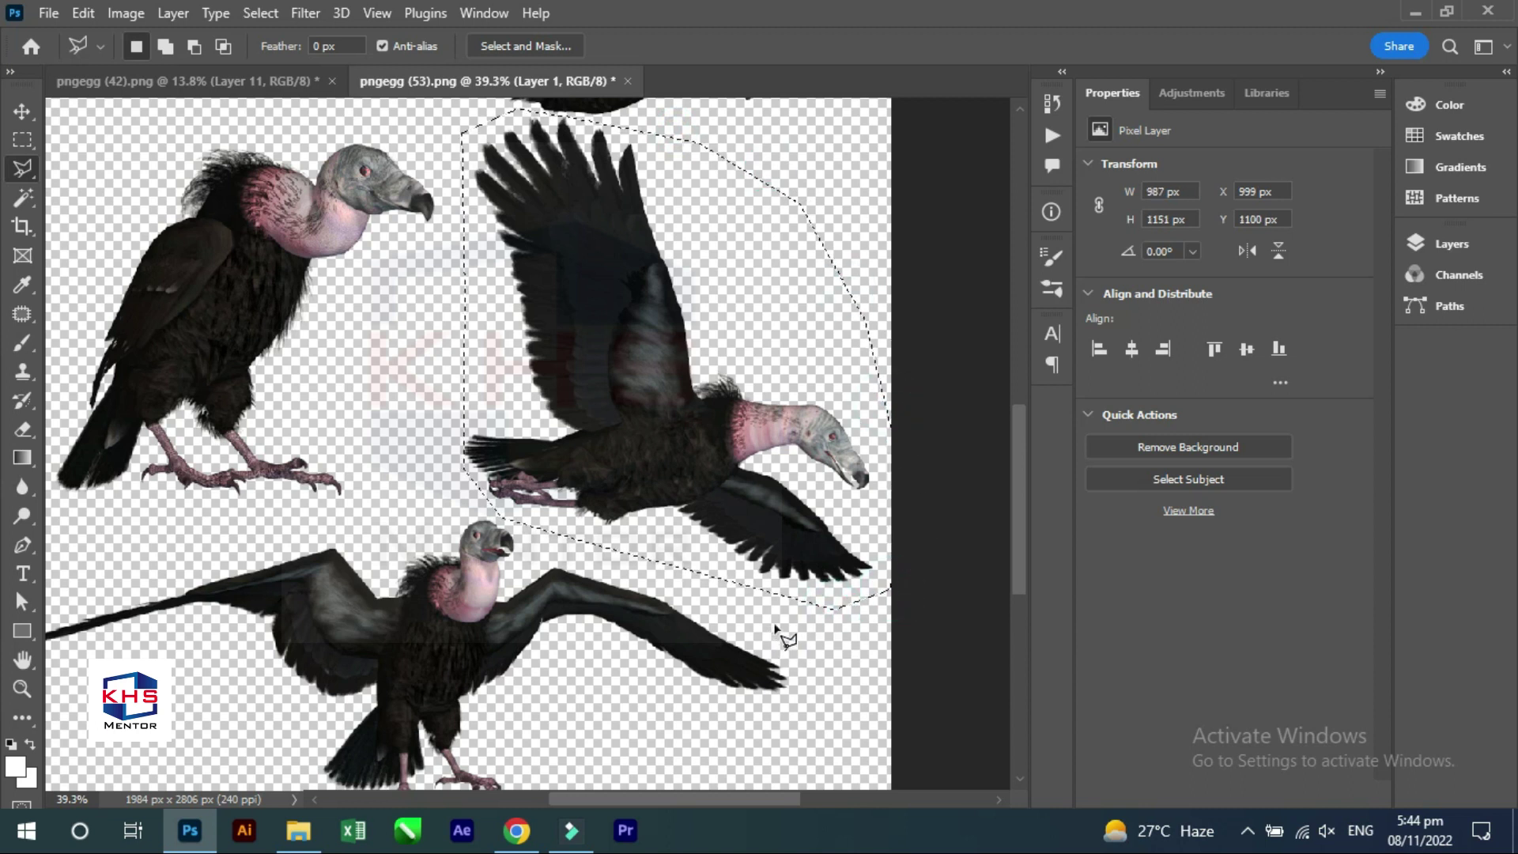
Drop it into the composite below the first bird as Layer 12, scaled to about 52%.
{"action": "key", "text": "v"}
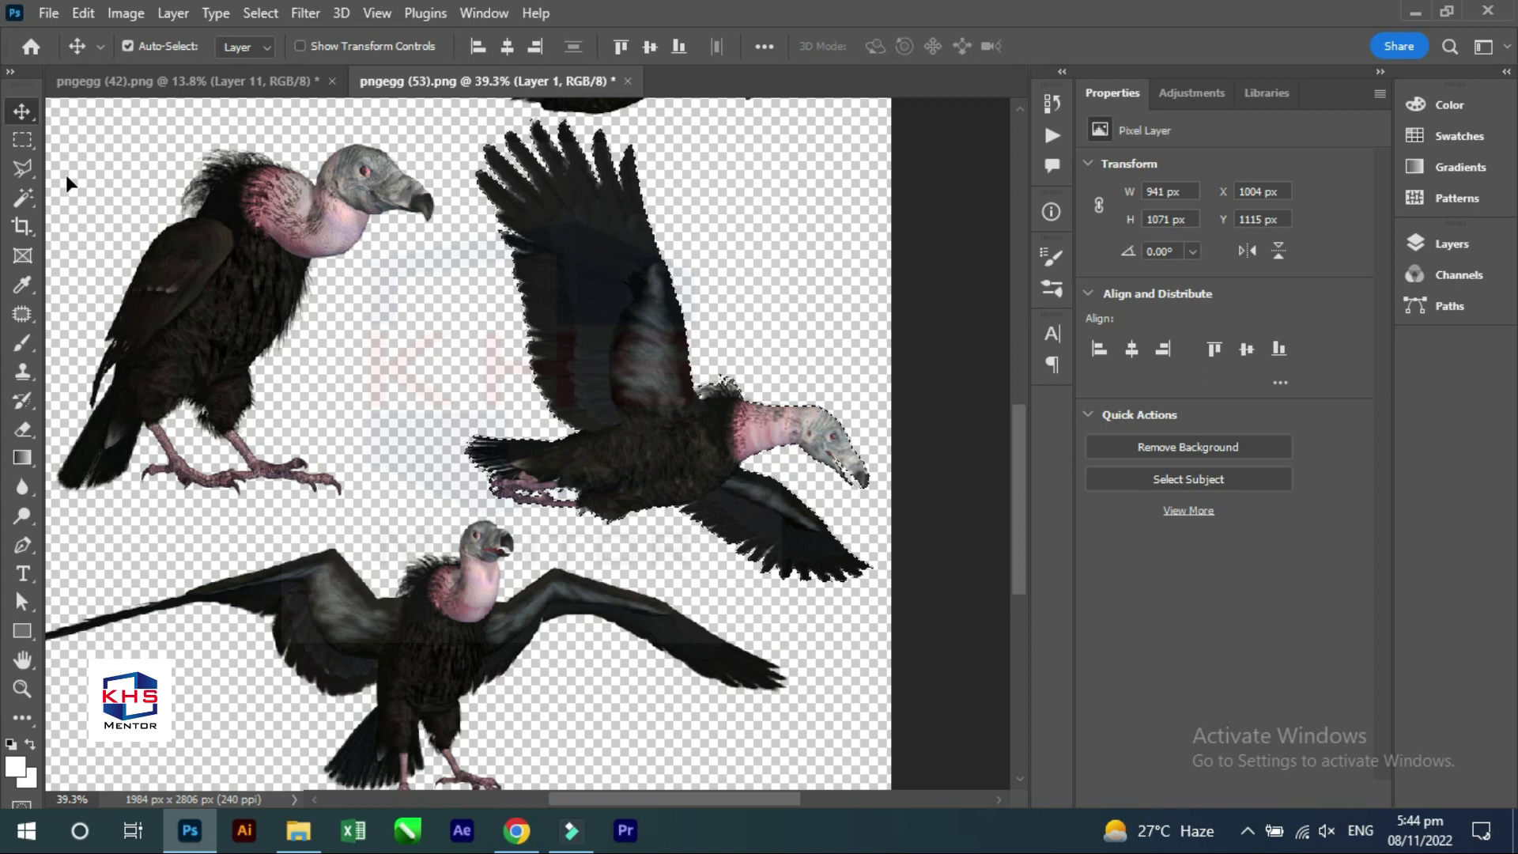
{"action": "left_click", "coordinate": [111, 80]}
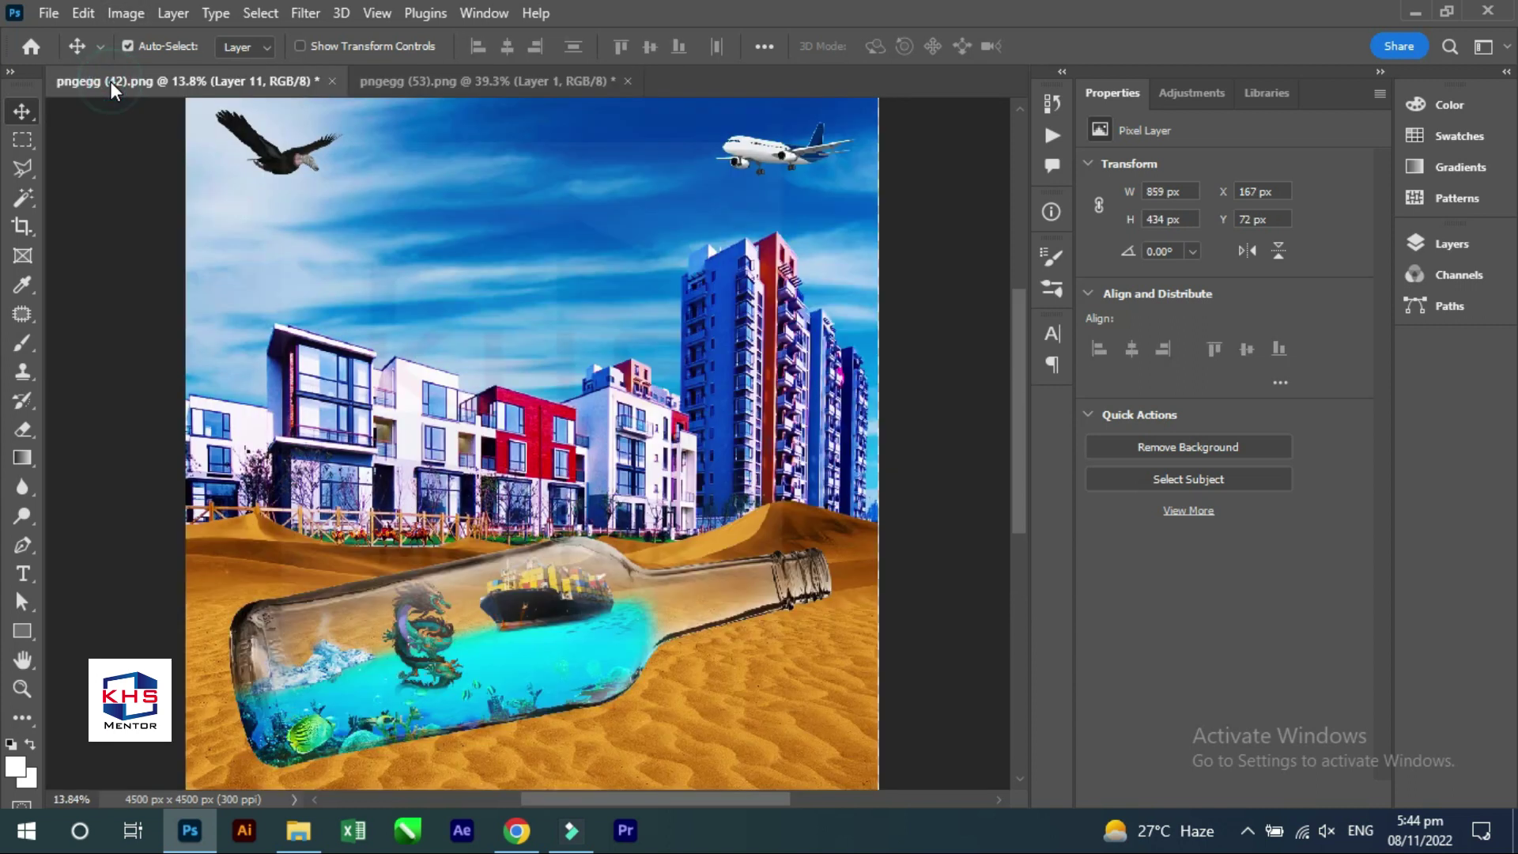
{"action": "left_click_drag", "start_coordinate": [110, 82], "coordinate": [378, 216]}
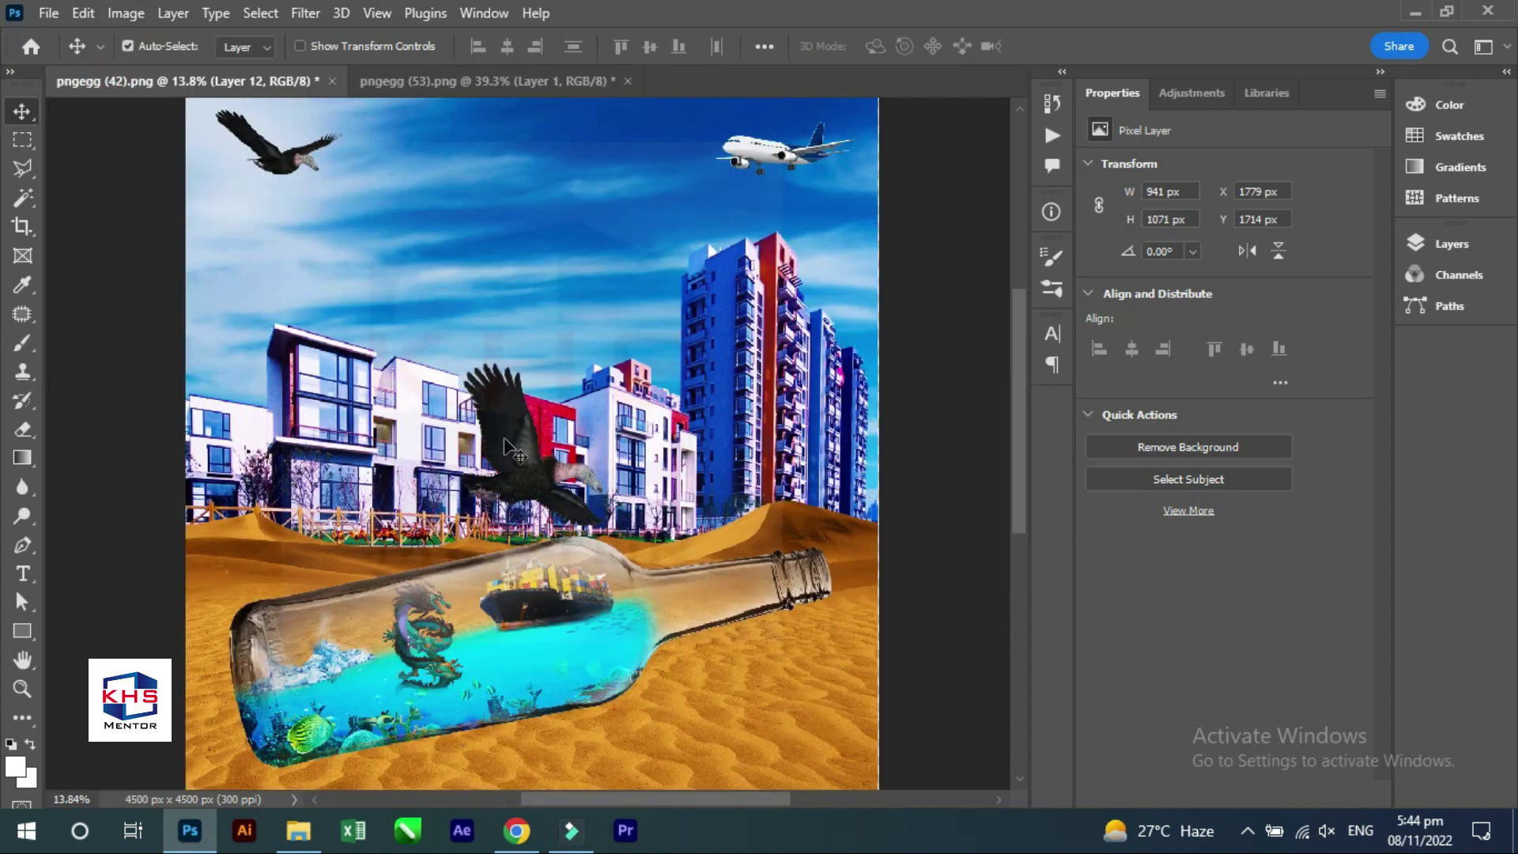
{"action": "left_click_drag", "start_coordinate": [505, 447], "coordinate": [251, 269]}
{"action": "key", "text": "ctrl+t"}
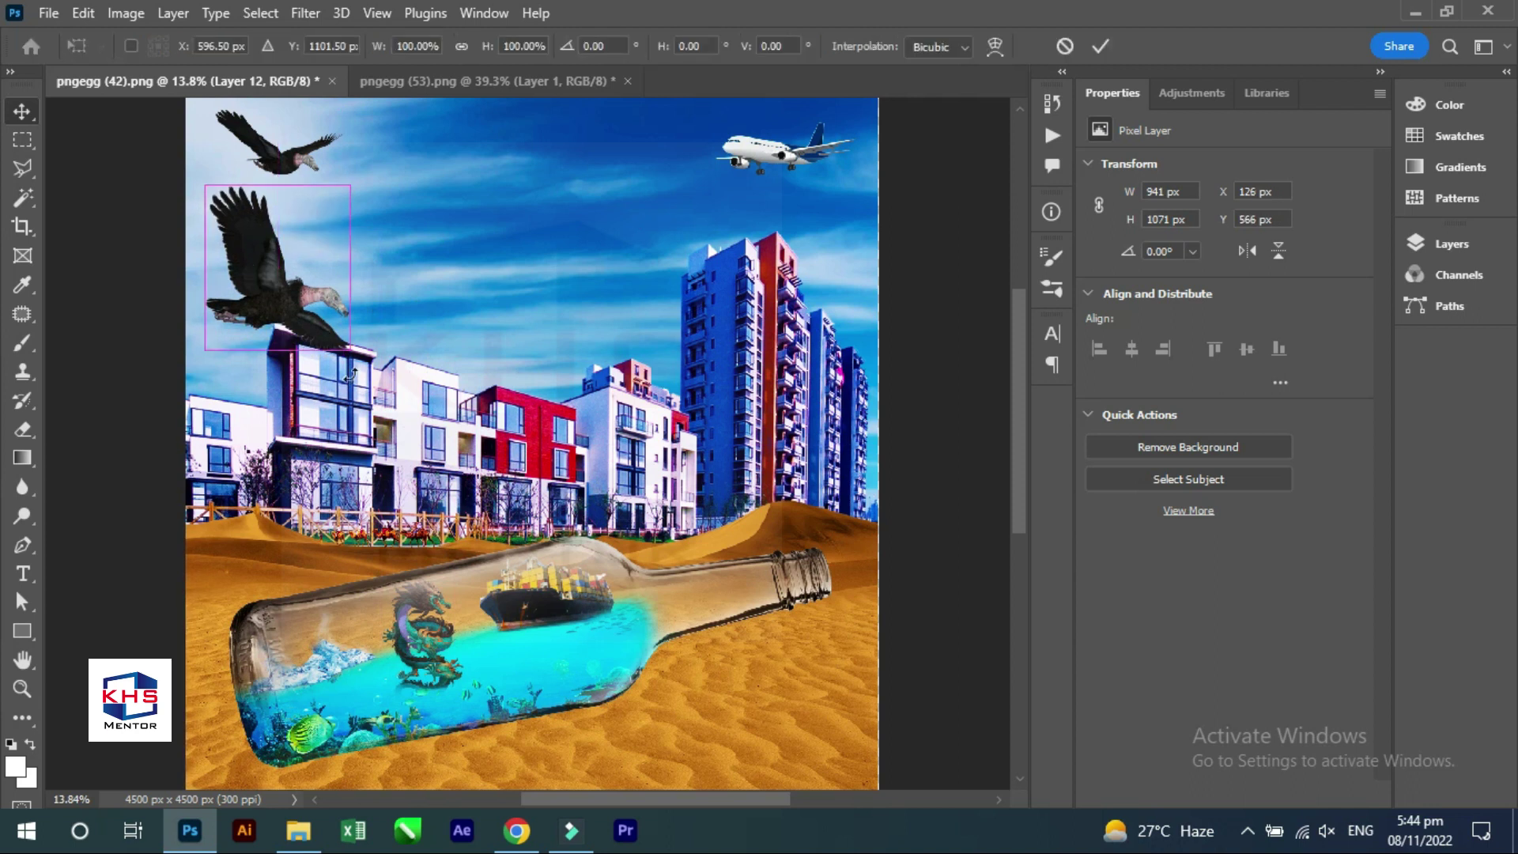
{"action": "mouse_move", "coordinate": [350, 349]}
{"action": "left_mouse_down"}
{"action": "mouse_move", "coordinate": [304, 267]}
{"action": "mouse_move", "coordinate": [279, 268]}
{"action": "mouse_move", "coordinate": [283, 246]}
{"action": "mouse_move", "coordinate": [259, 230]}
{"action": "left_mouse_up"}
{"action": "key", "text": "Return"}
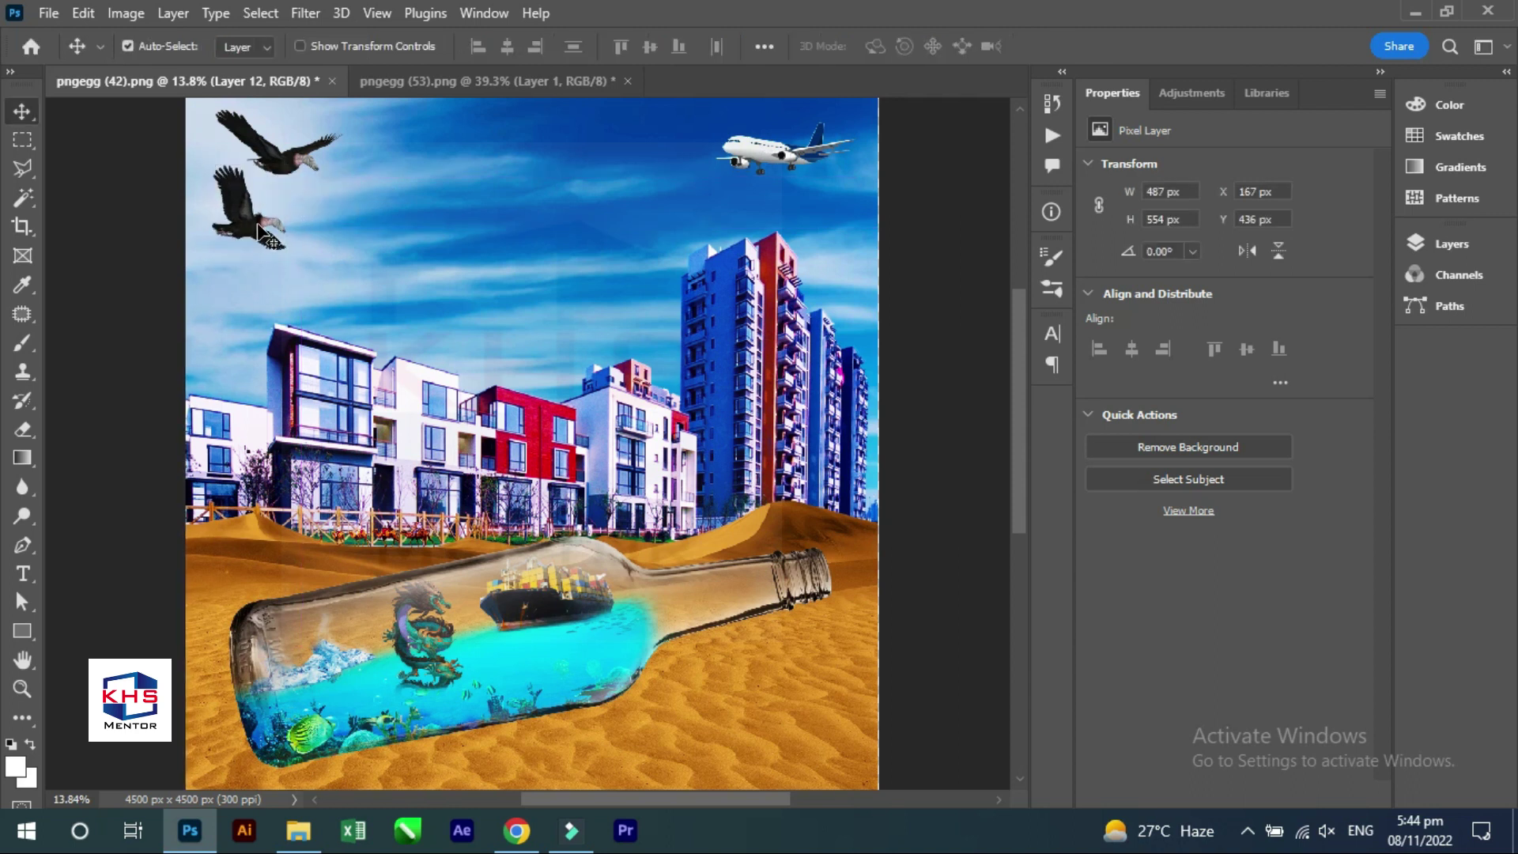
Start outlining the bottom vulture around its right wing, head and left wingtip.
{"action": "left_click", "coordinate": [542, 76]}
{"action": "left_click_drag", "start_coordinate": [581, 474], "coordinate": [550, 282]}
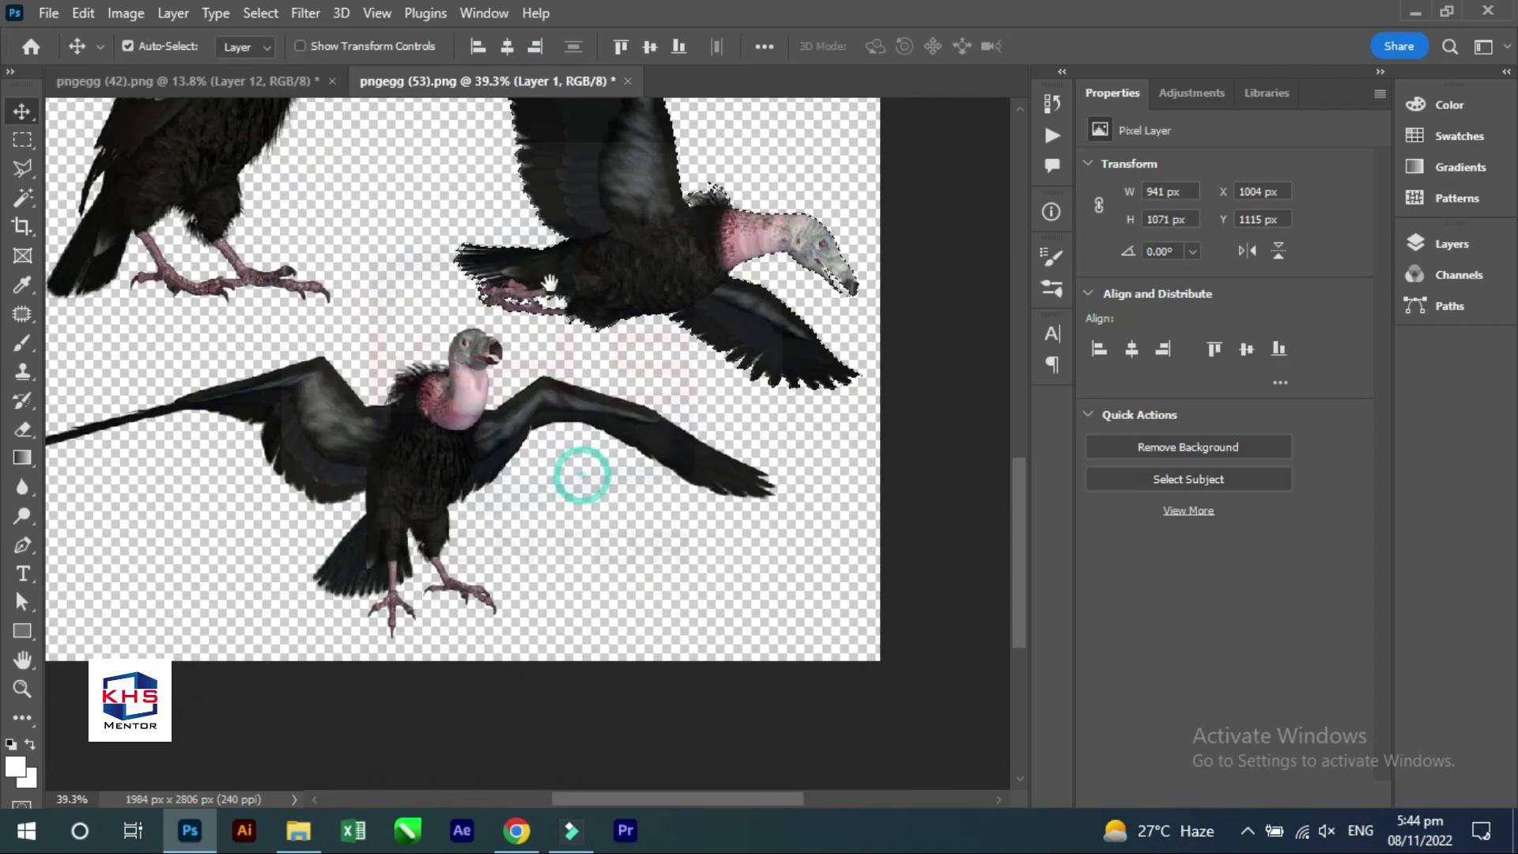
{"action": "key", "text": "l"}
{"action": "left_click", "coordinate": [564, 469]}
{"action": "left_click", "coordinate": [874, 535]}
{"action": "left_click", "coordinate": [799, 428]}
{"action": "left_click", "coordinate": [618, 370]}
{"action": "left_click", "coordinate": [525, 340]}
{"action": "left_click", "coordinate": [446, 311]}
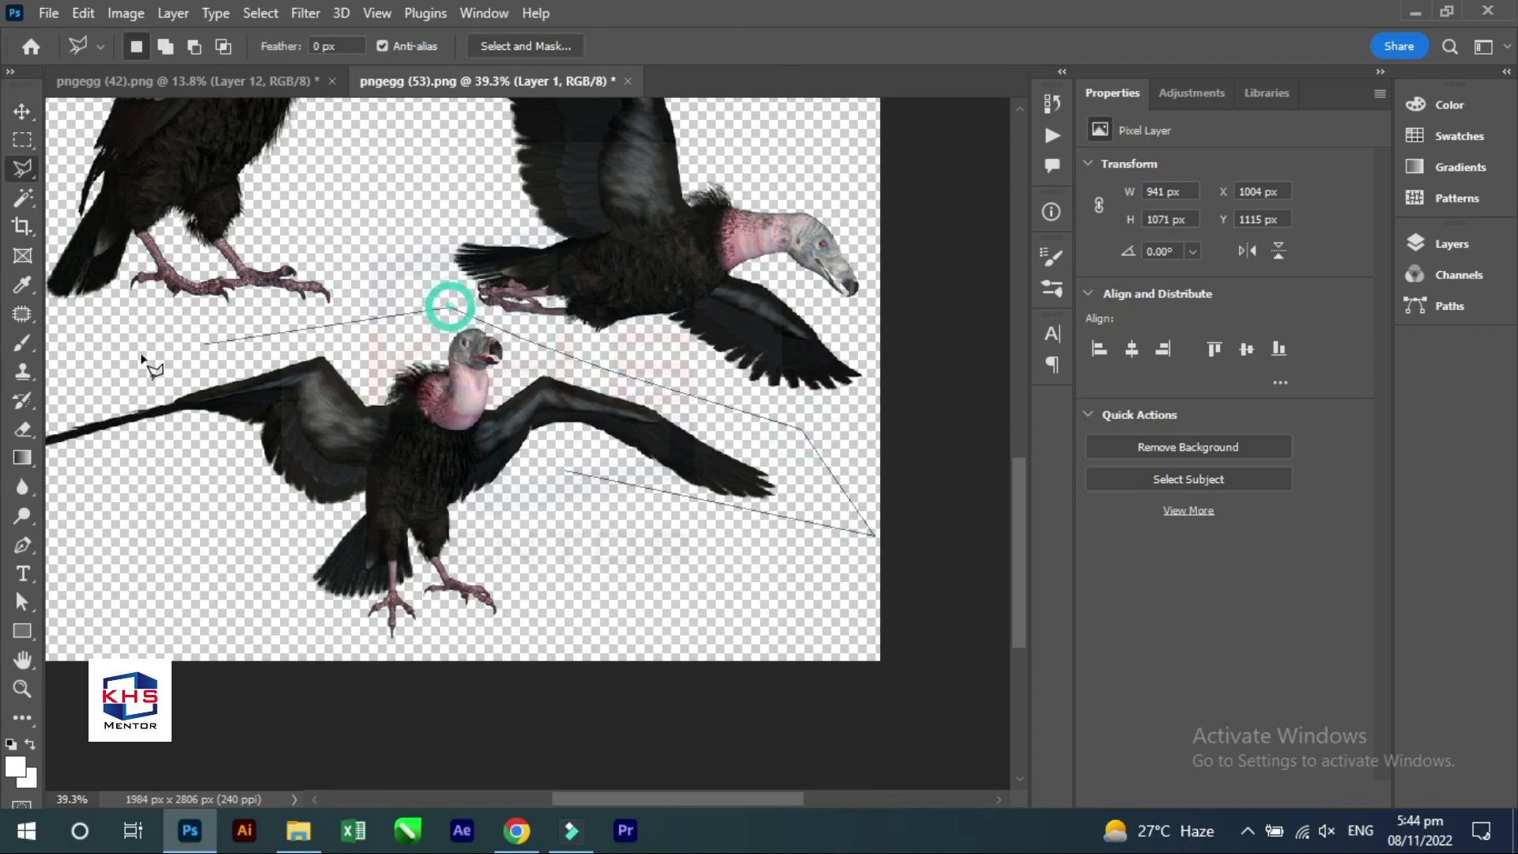
{"action": "left_click", "coordinate": [60, 324]}
{"action": "left_click", "coordinate": [204, 387]}
Finish the bottom vulture's outline under the left wing and body, closing the selection.
{"action": "left_click", "coordinate": [197, 437]}
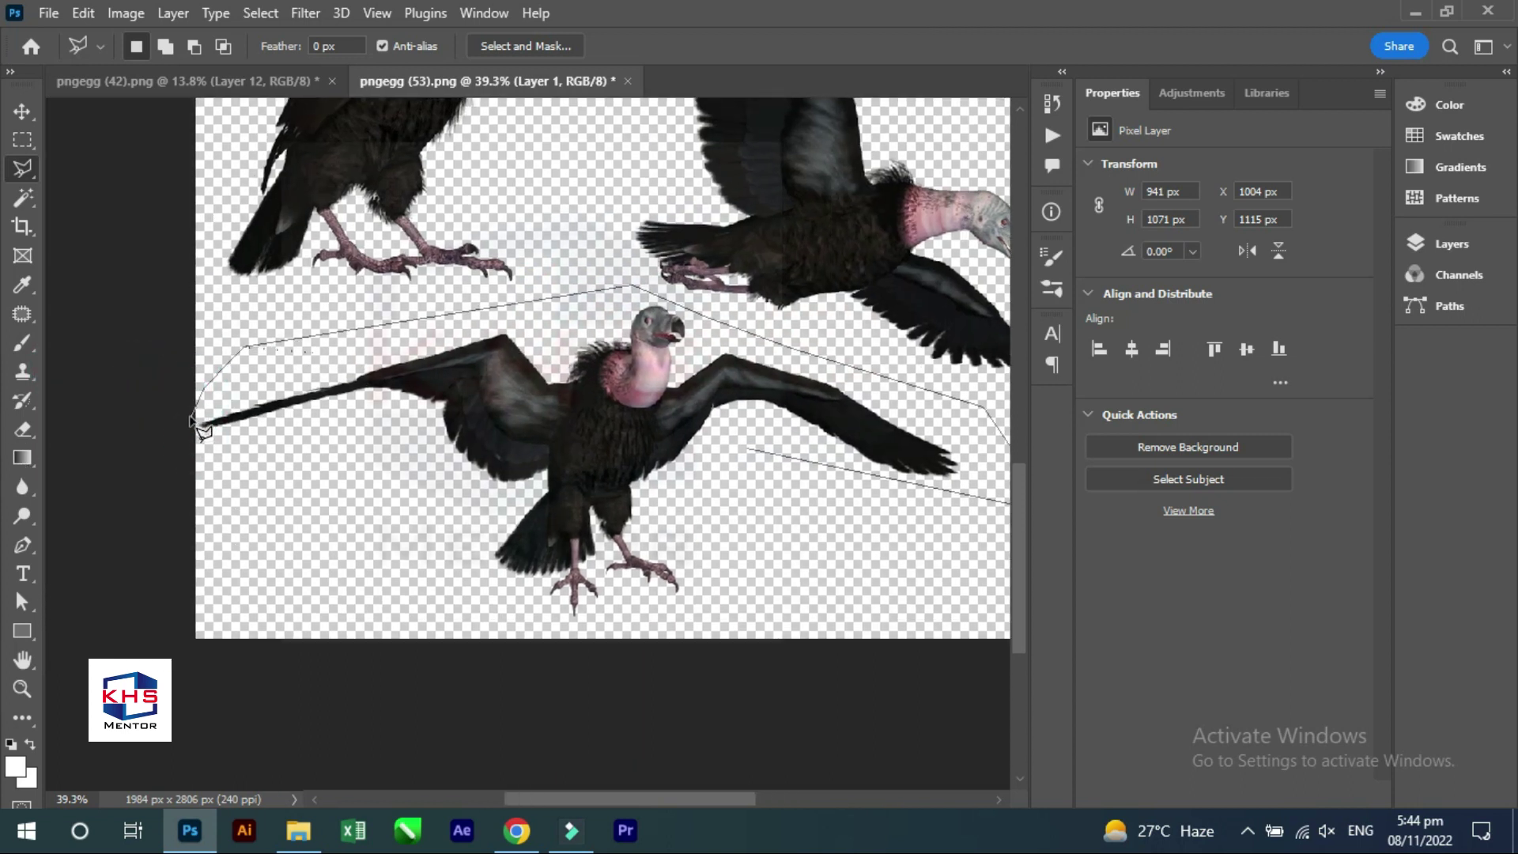
{"action": "left_click", "coordinate": [185, 427]}
{"action": "left_click", "coordinate": [204, 485]}
{"action": "left_click", "coordinate": [417, 460]}
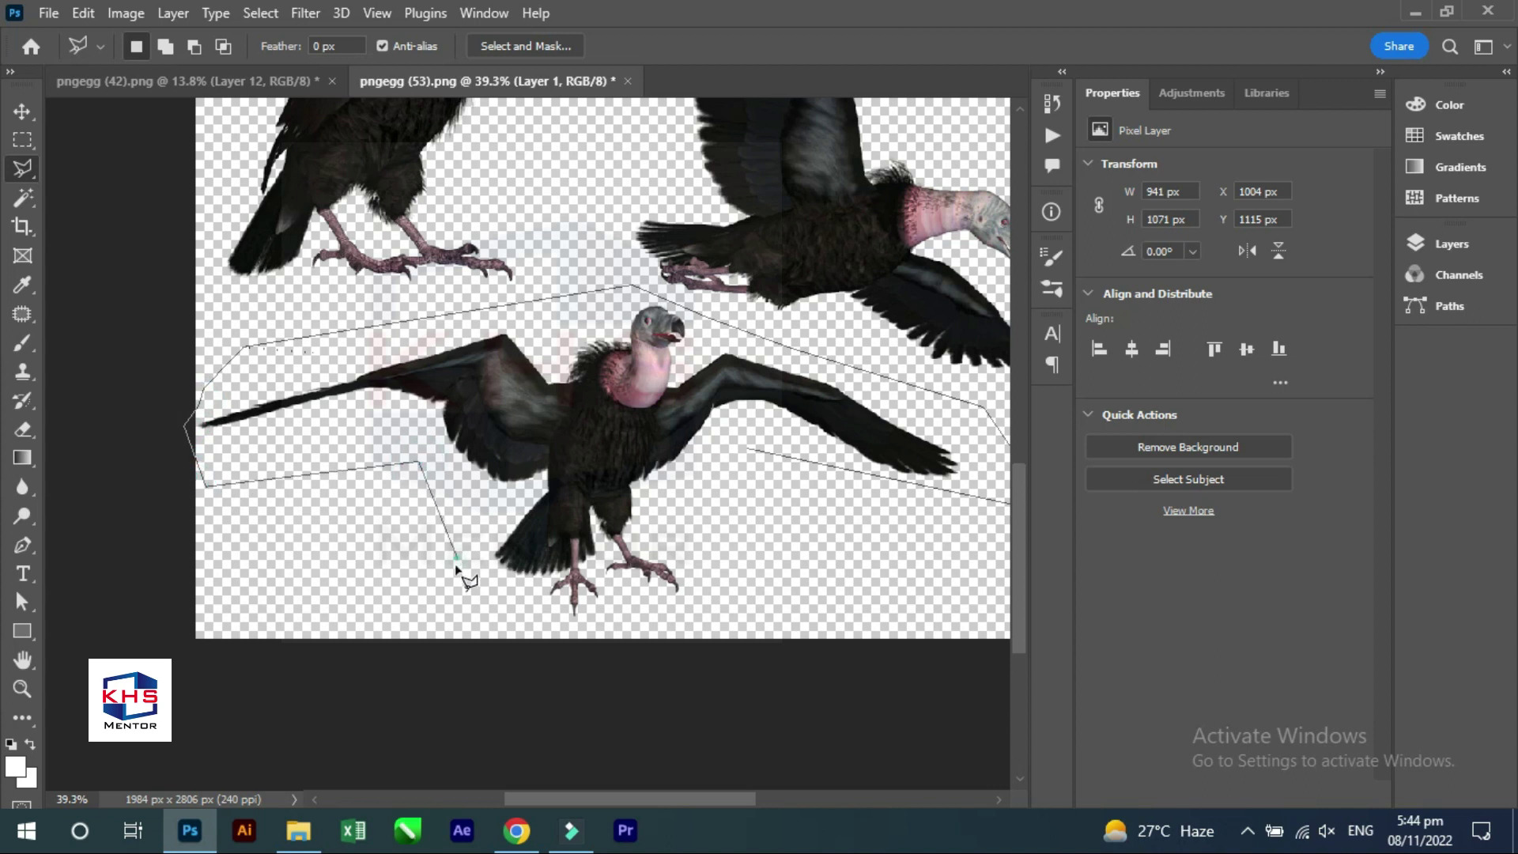
{"action": "left_click", "coordinate": [646, 651]}
{"action": "left_click", "coordinate": [978, 546]}
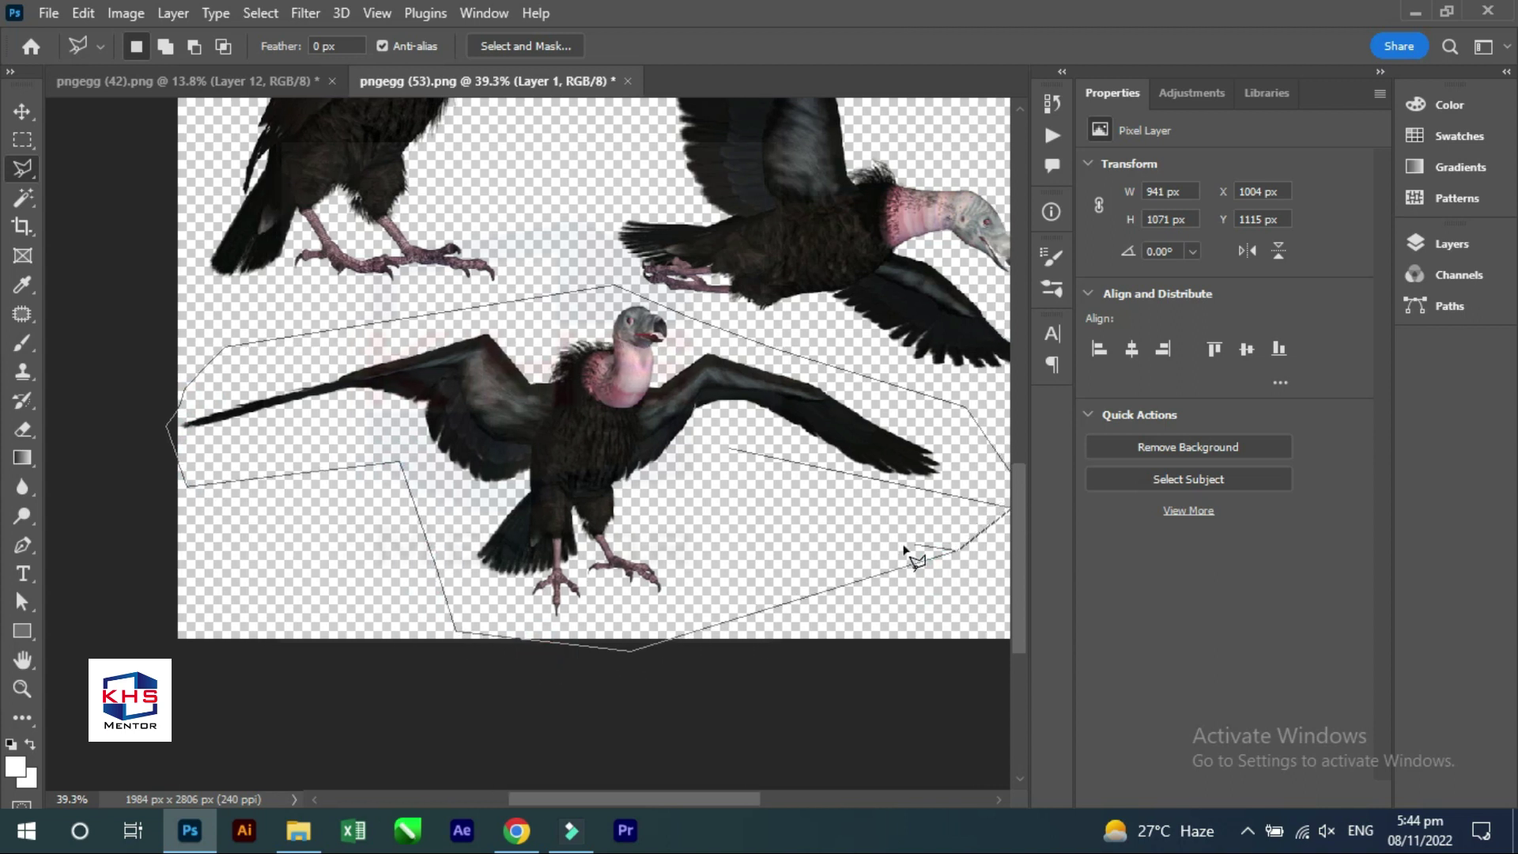
{"action": "left_click_drag", "start_coordinate": [905, 549], "coordinate": [523, 483]}
{"action": "left_click", "coordinate": [358, 407]}
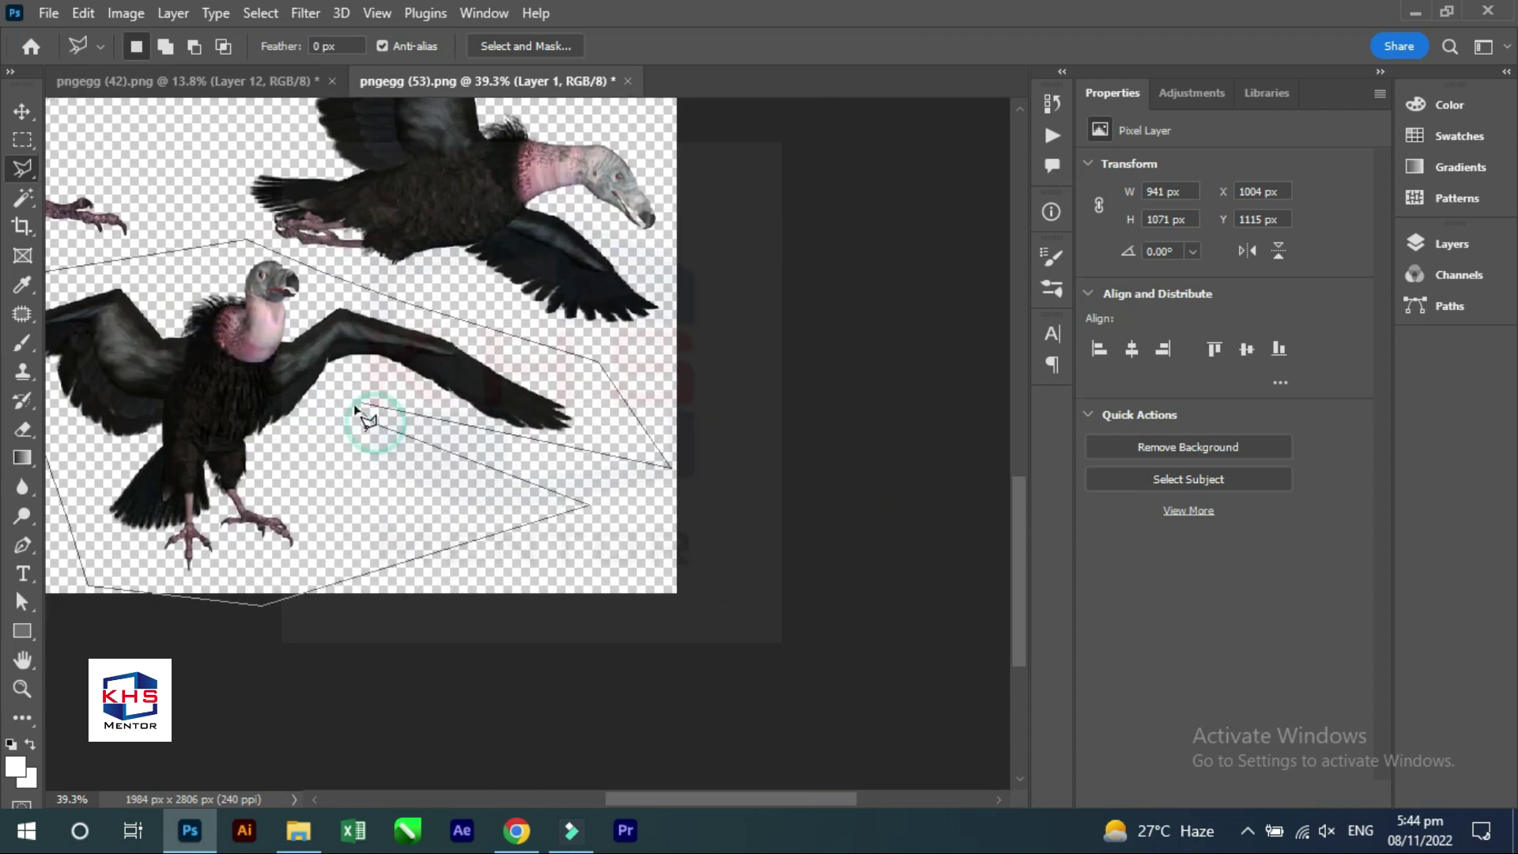
{"action": "left_click", "coordinate": [364, 405]}
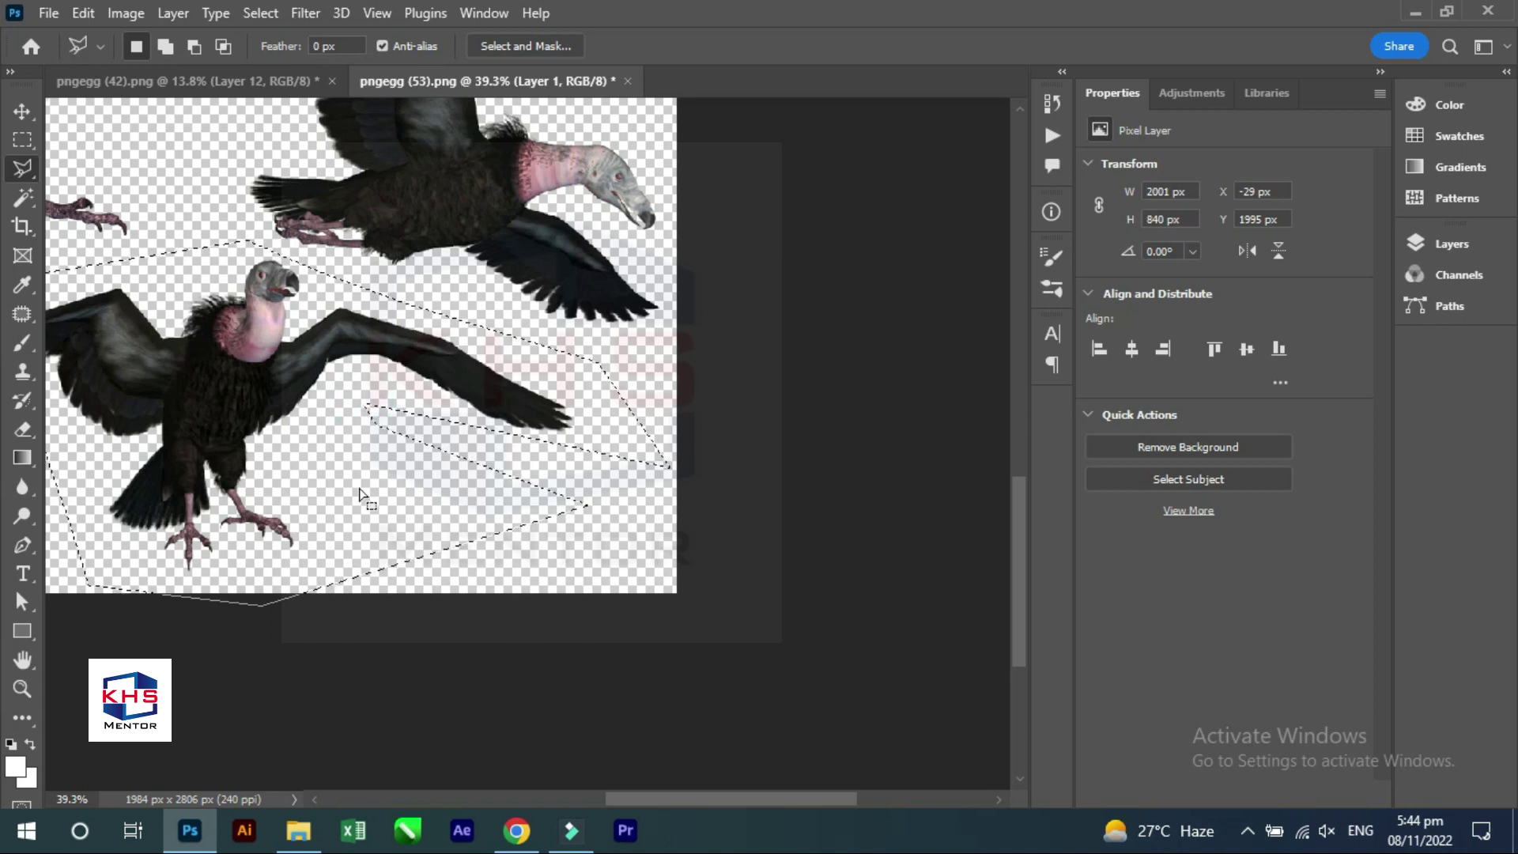
Place the bottom vulture in the composite sky as Layer 13 at about 52%, then select it with the top vulture.
{"action": "key", "text": "v"}
{"action": "key", "text": "ctrl+d"}
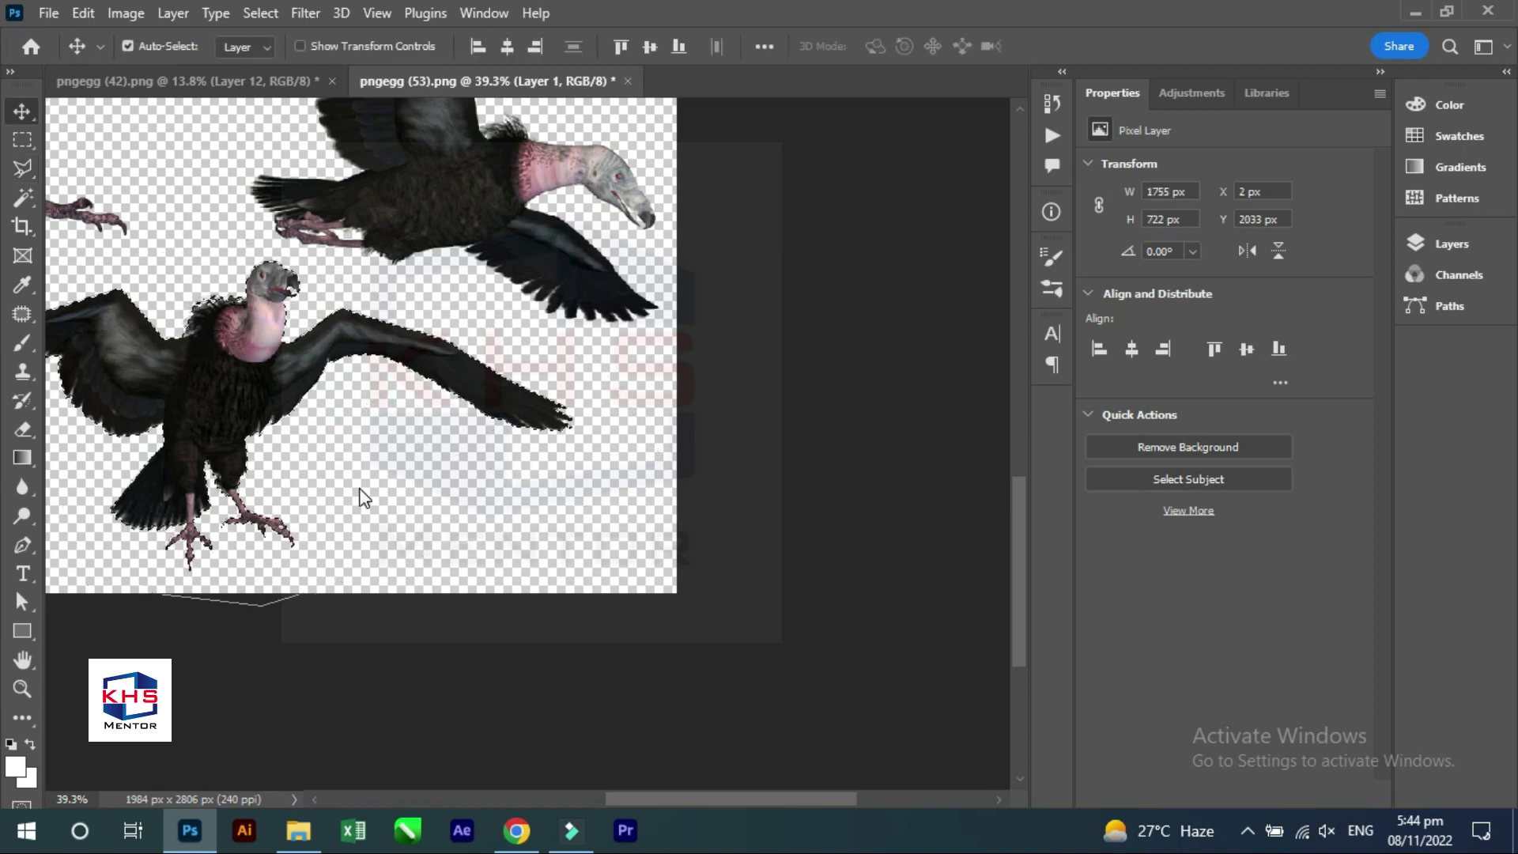
{"action": "left_click", "coordinate": [168, 82]}
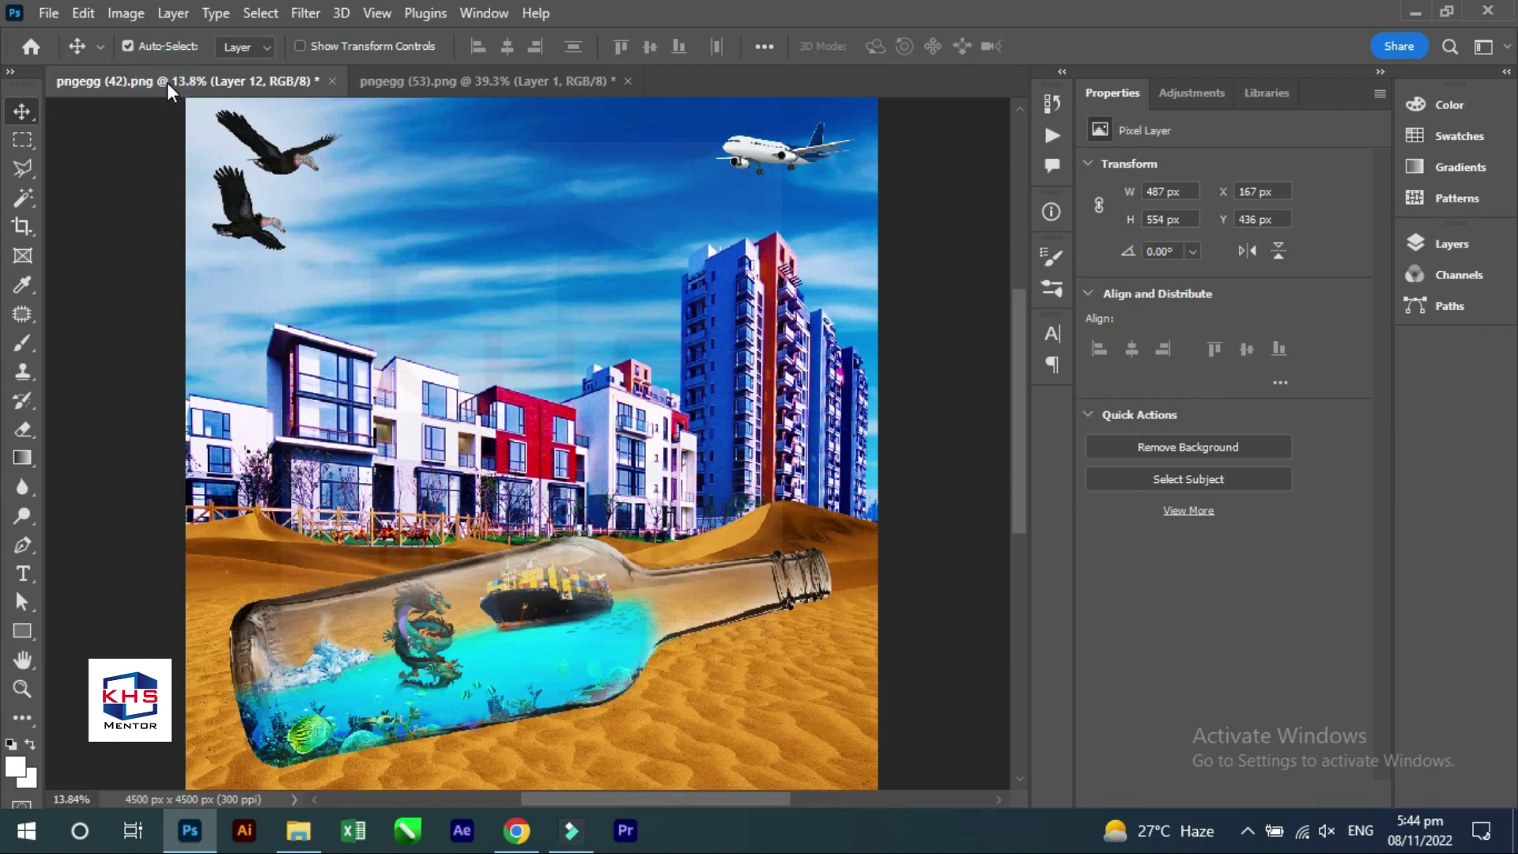
{"action": "mouse_move", "coordinate": [167, 83]}
{"action": "left_mouse_down"}
{"action": "mouse_move", "coordinate": [506, 334]}
{"action": "mouse_move", "coordinate": [419, 215]}
{"action": "left_mouse_up"}
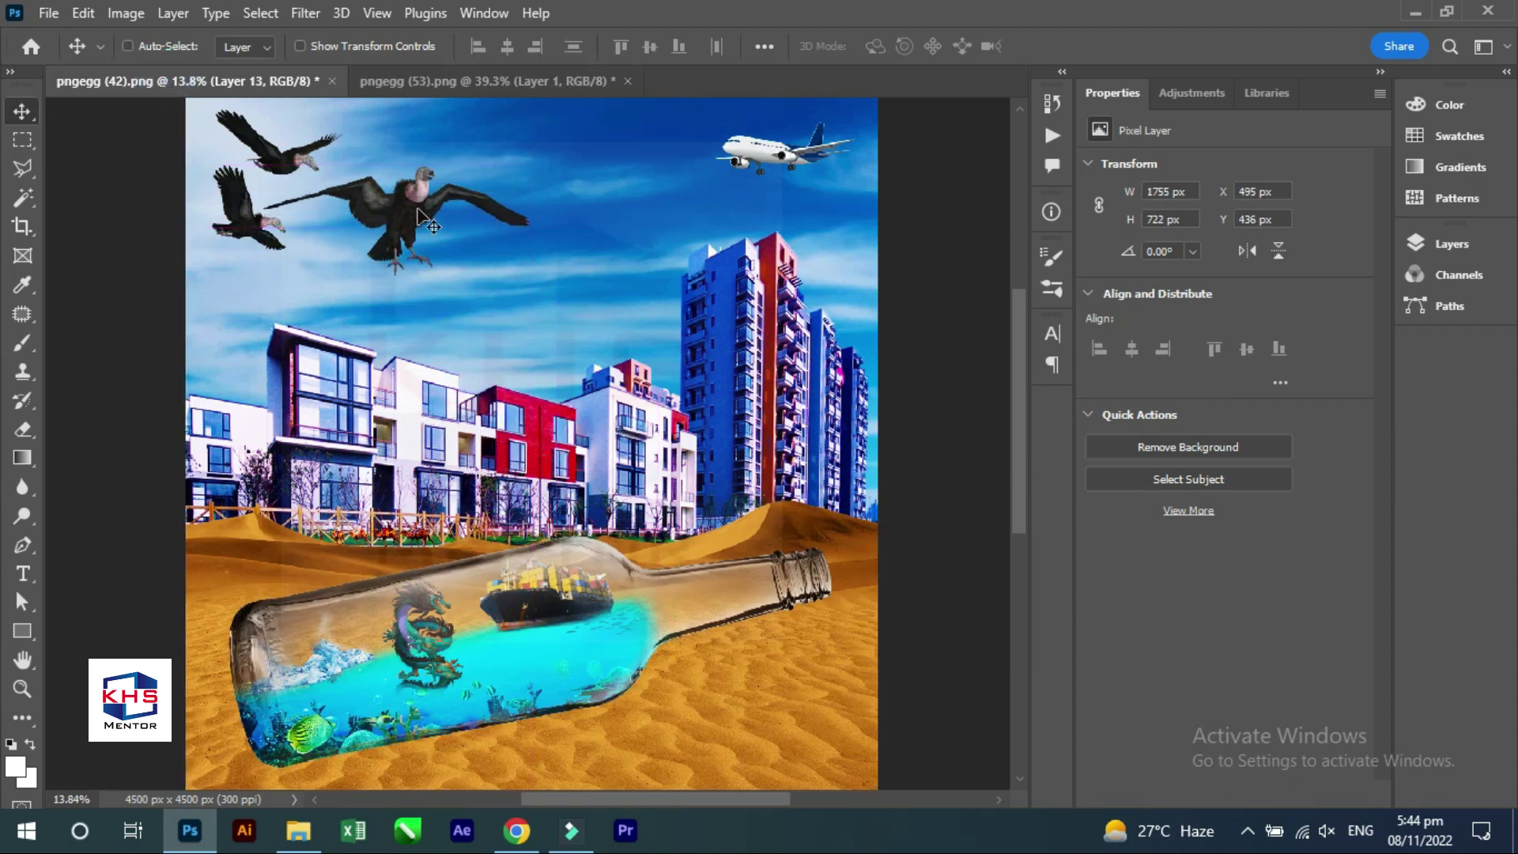
{"action": "key", "text": "ctrl+t"}
{"action": "left_click_drag", "start_coordinate": [432, 236], "coordinate": [388, 209]}
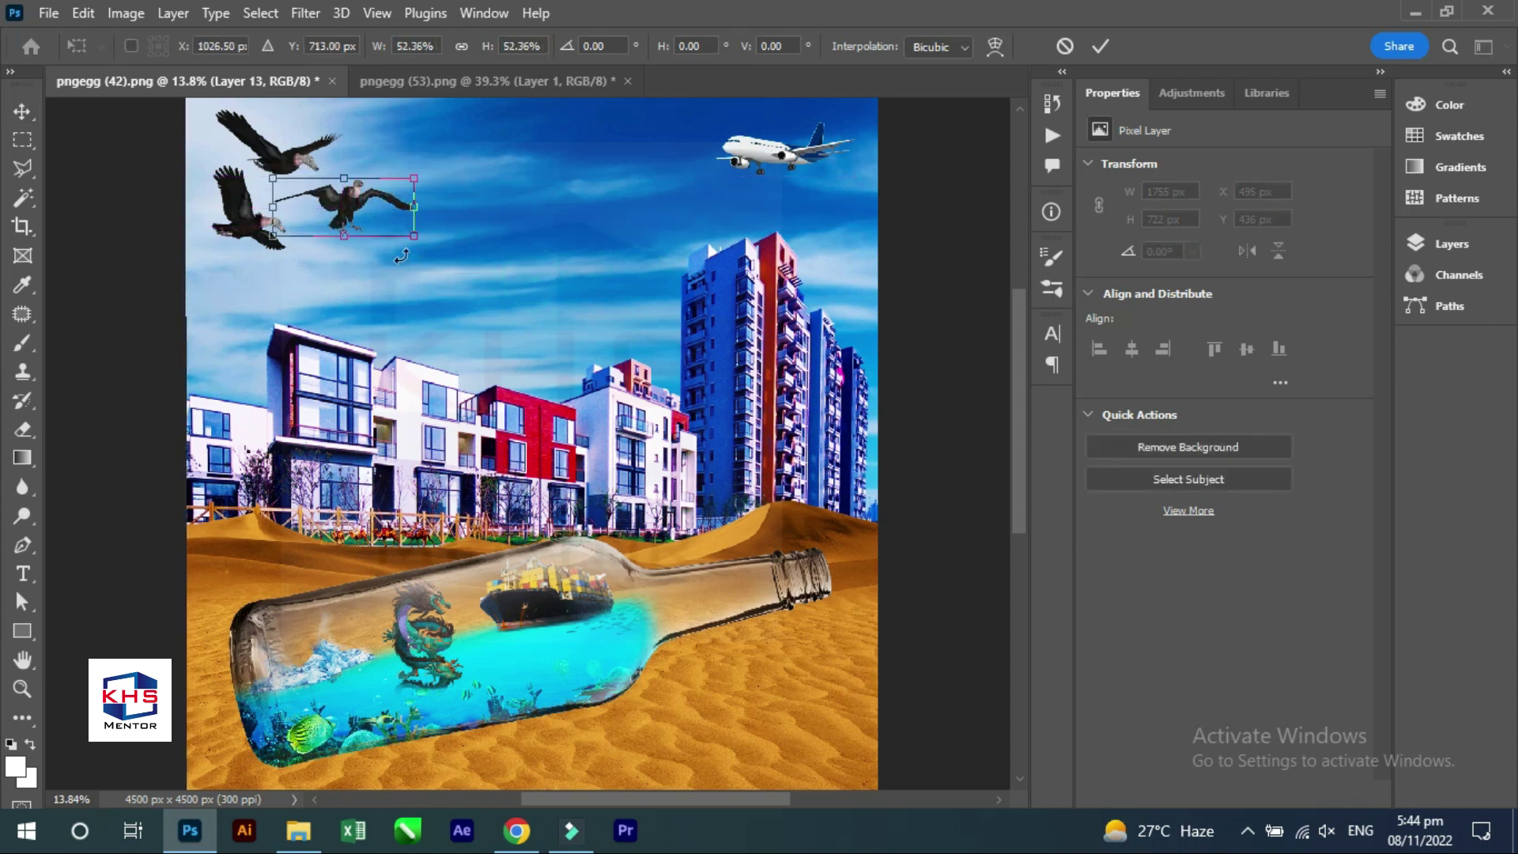
{"action": "key", "text": "Return"}
{"action": "left_click", "coordinate": [281, 162], "text": "shift"}
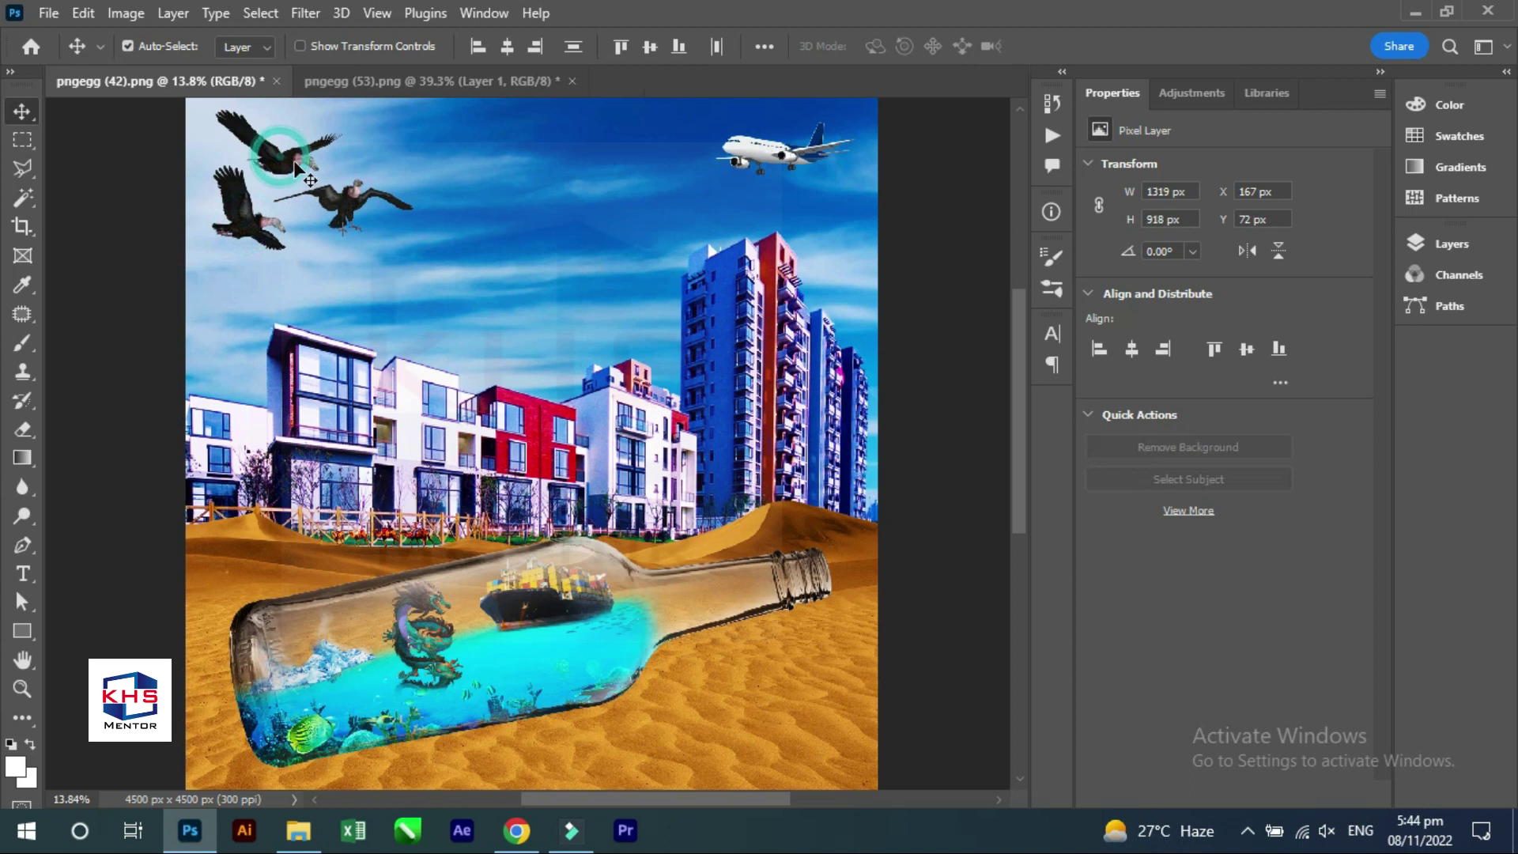
Duplicate the selected vultures to the right of the originals.
{"action": "left_click_drag", "start_coordinate": [295, 162], "coordinate": [493, 178]}
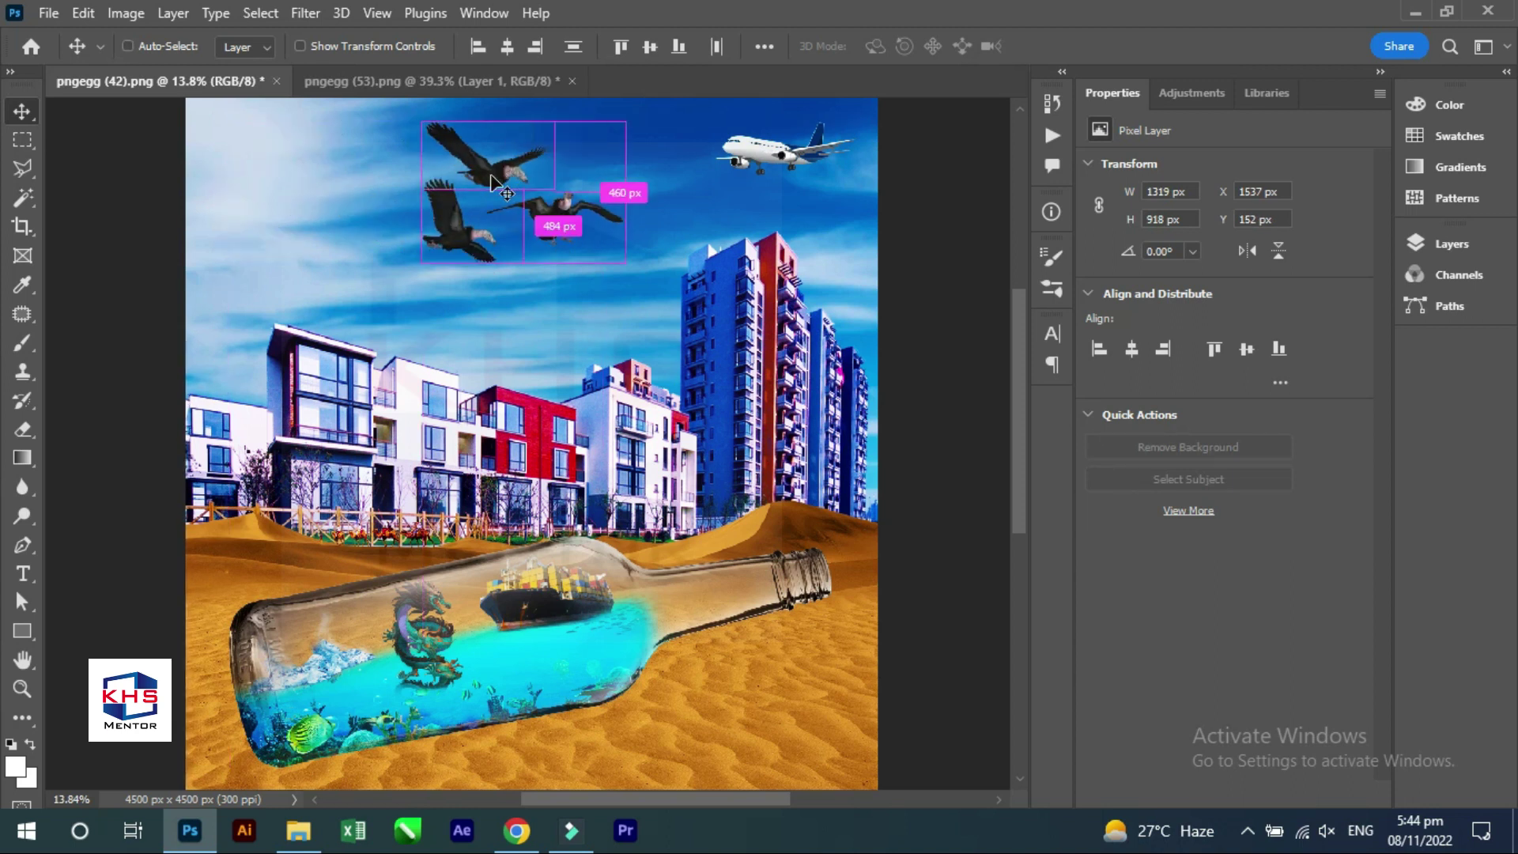
{"action": "key", "text": "ctrl+z"}
{"action": "mouse_move", "coordinate": [307, 170]}
{"action": "left_mouse_down"}
{"action": "mouse_move", "coordinate": [498, 177]}
{"action": "mouse_move", "coordinate": [468, 212]}
{"action": "left_mouse_up"}
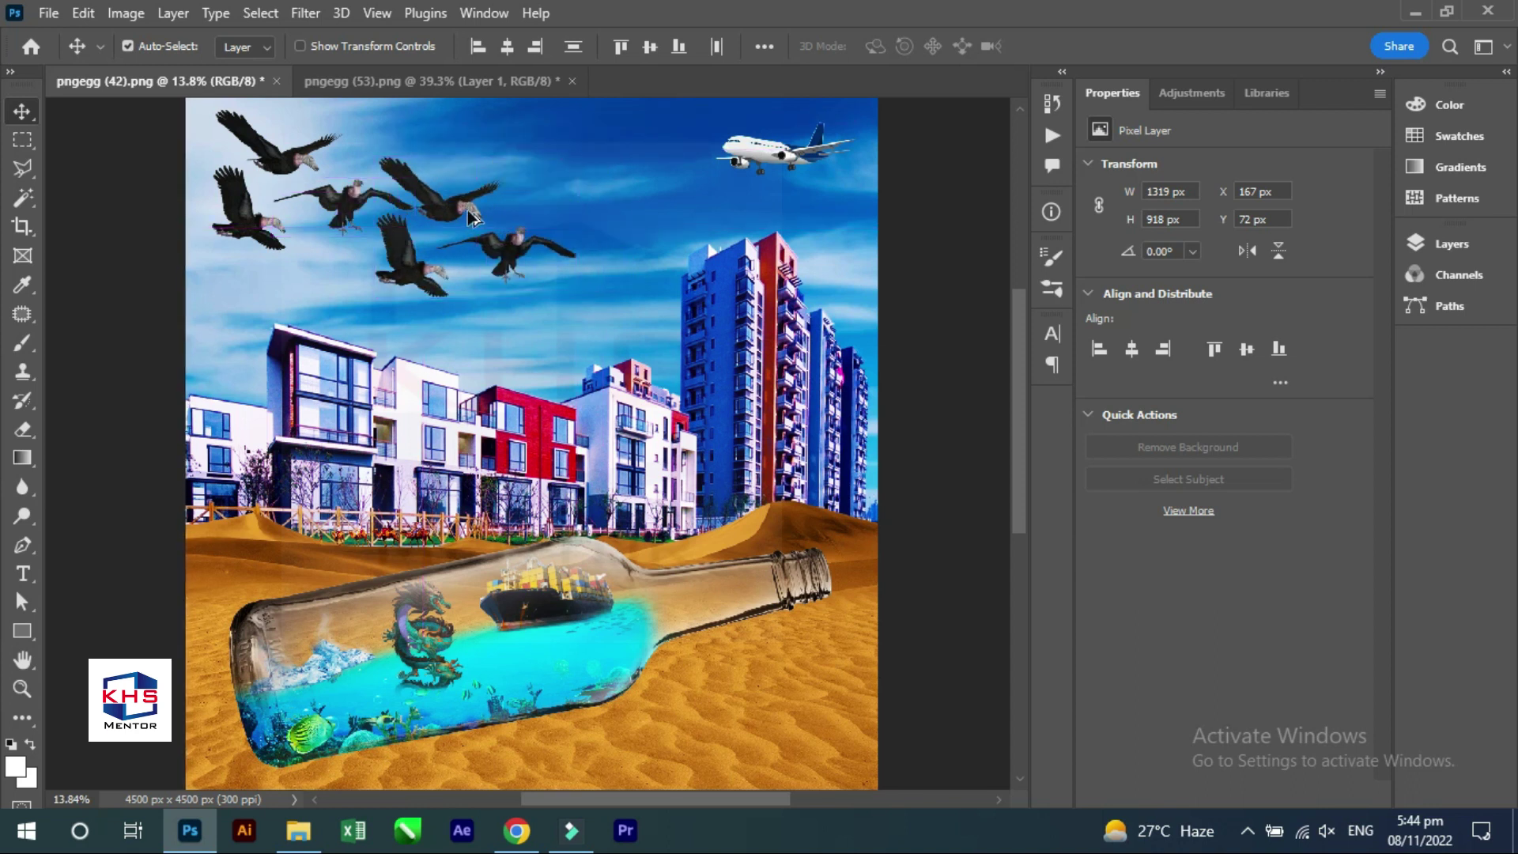
{"action": "left_click", "coordinate": [357, 198]}
Shrink all six vultures together to about 56% (1325×682 px) in the top-left sky.
{"action": "left_click", "coordinate": [230, 211]}
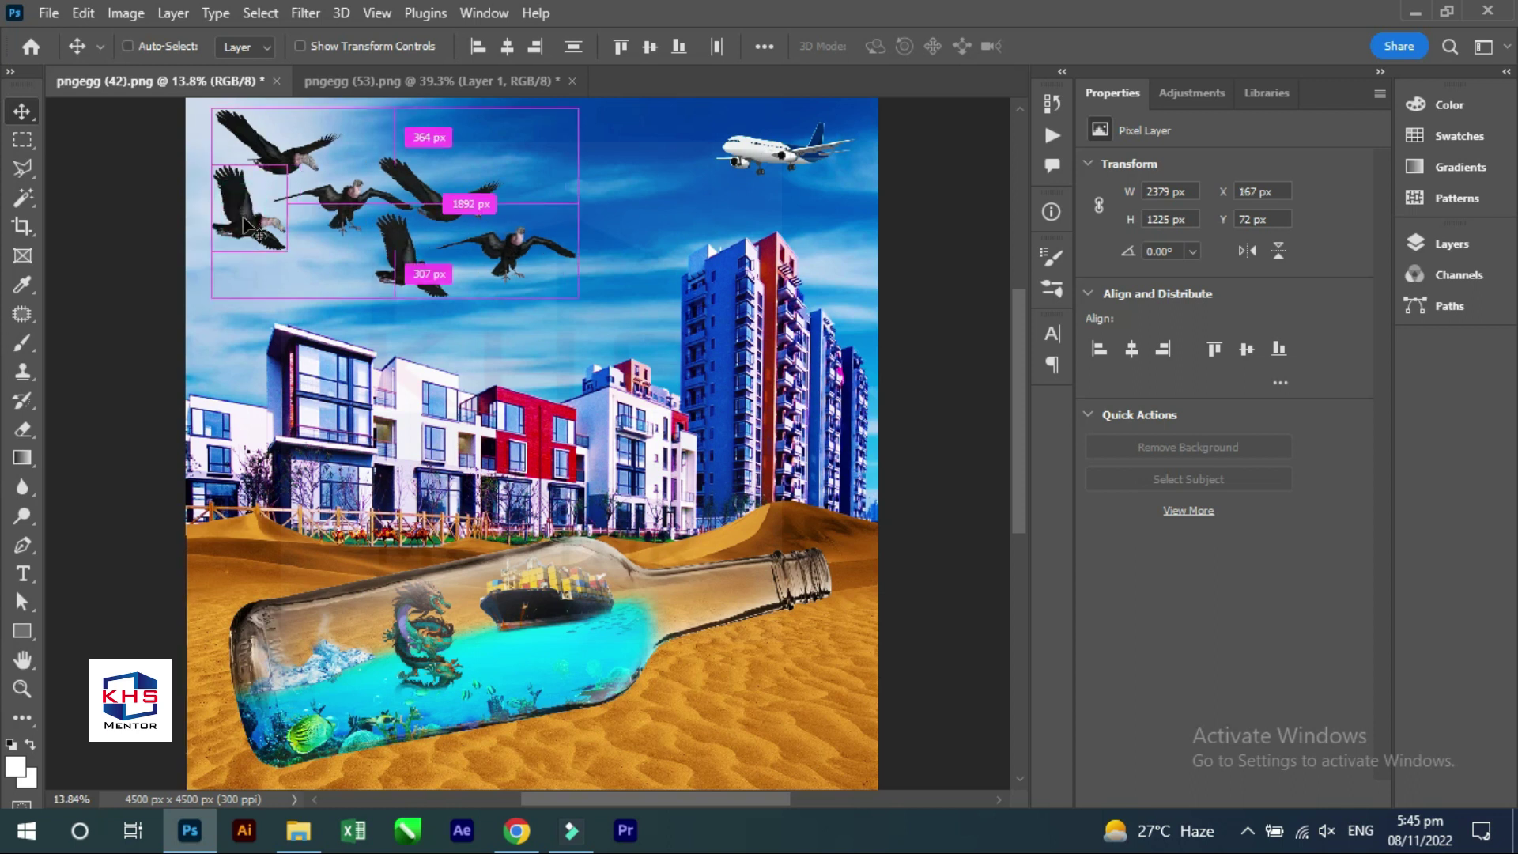
{"action": "key", "text": "ctrl+t"}
{"action": "left_click_drag", "start_coordinate": [578, 296], "coordinate": [500, 277]}
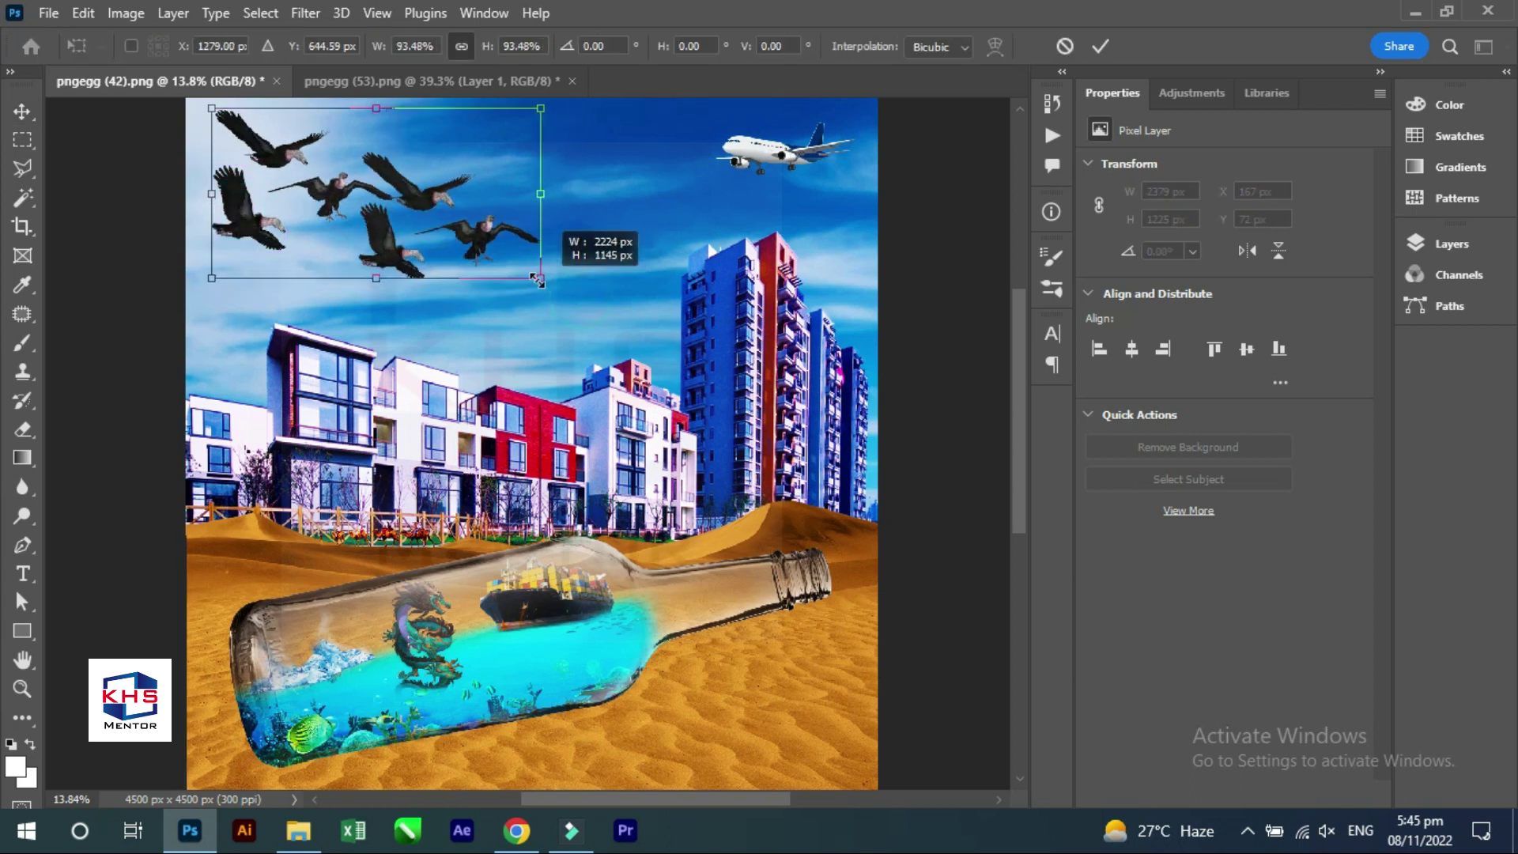
{"action": "key", "text": "Escape"}
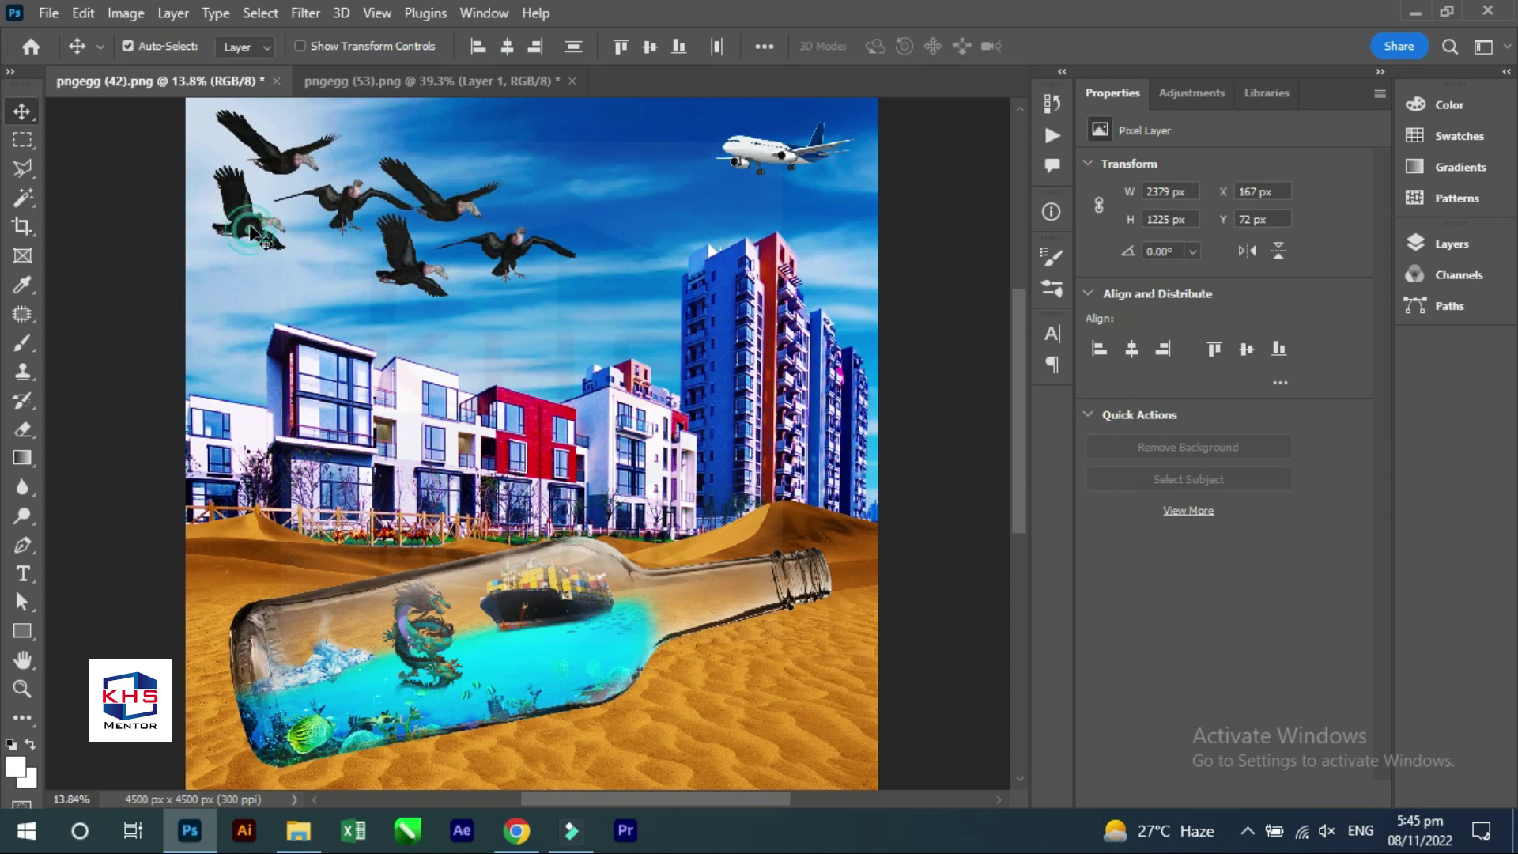
{"action": "key", "text": "ctrl+t"}
{"action": "left_click_drag", "start_coordinate": [578, 295], "coordinate": [416, 215]}
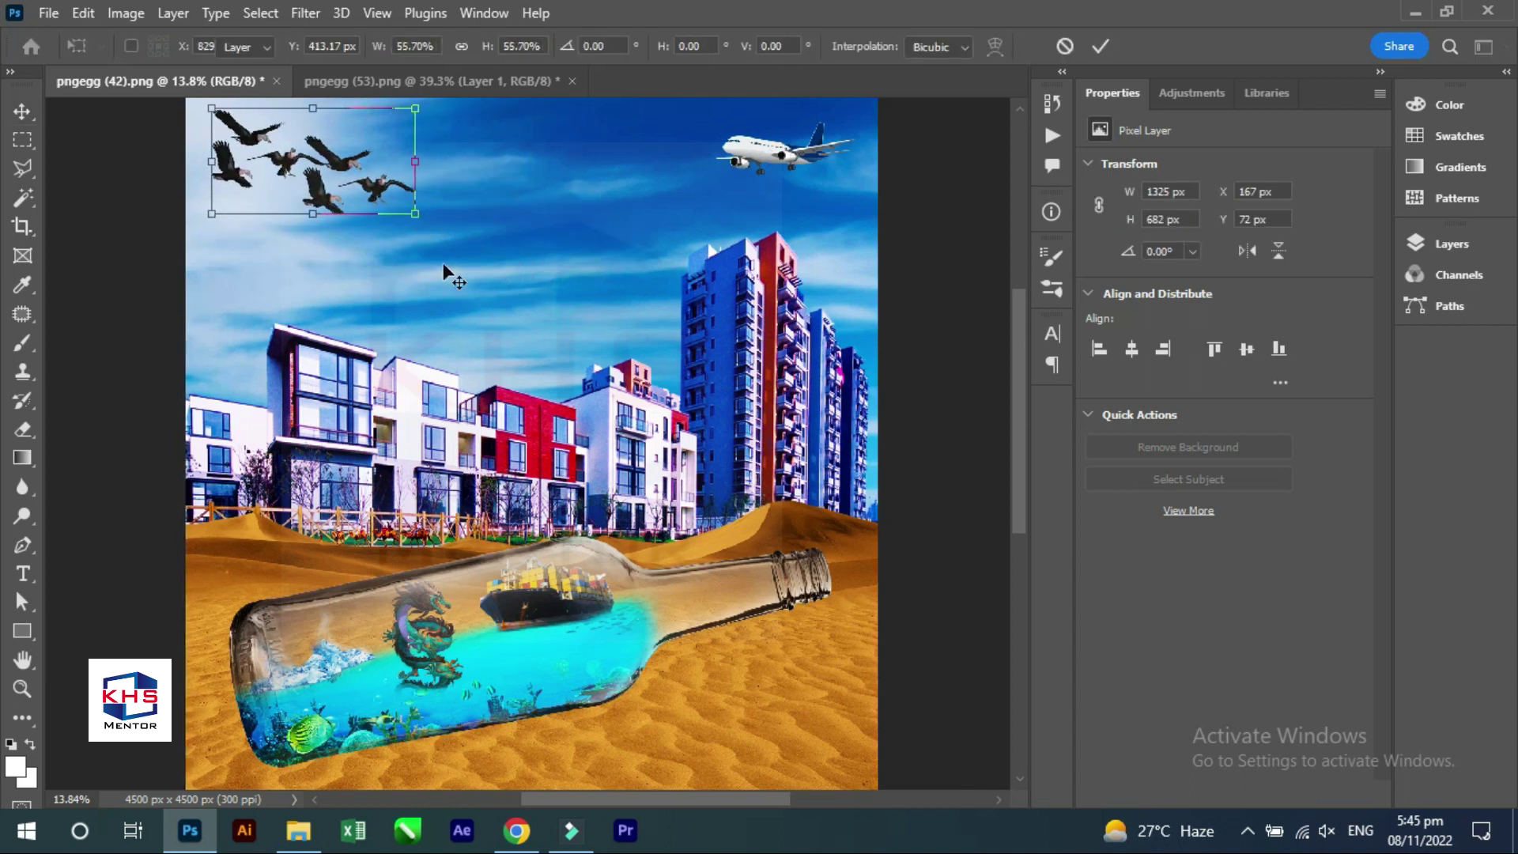
{"action": "key", "text": "Return"}
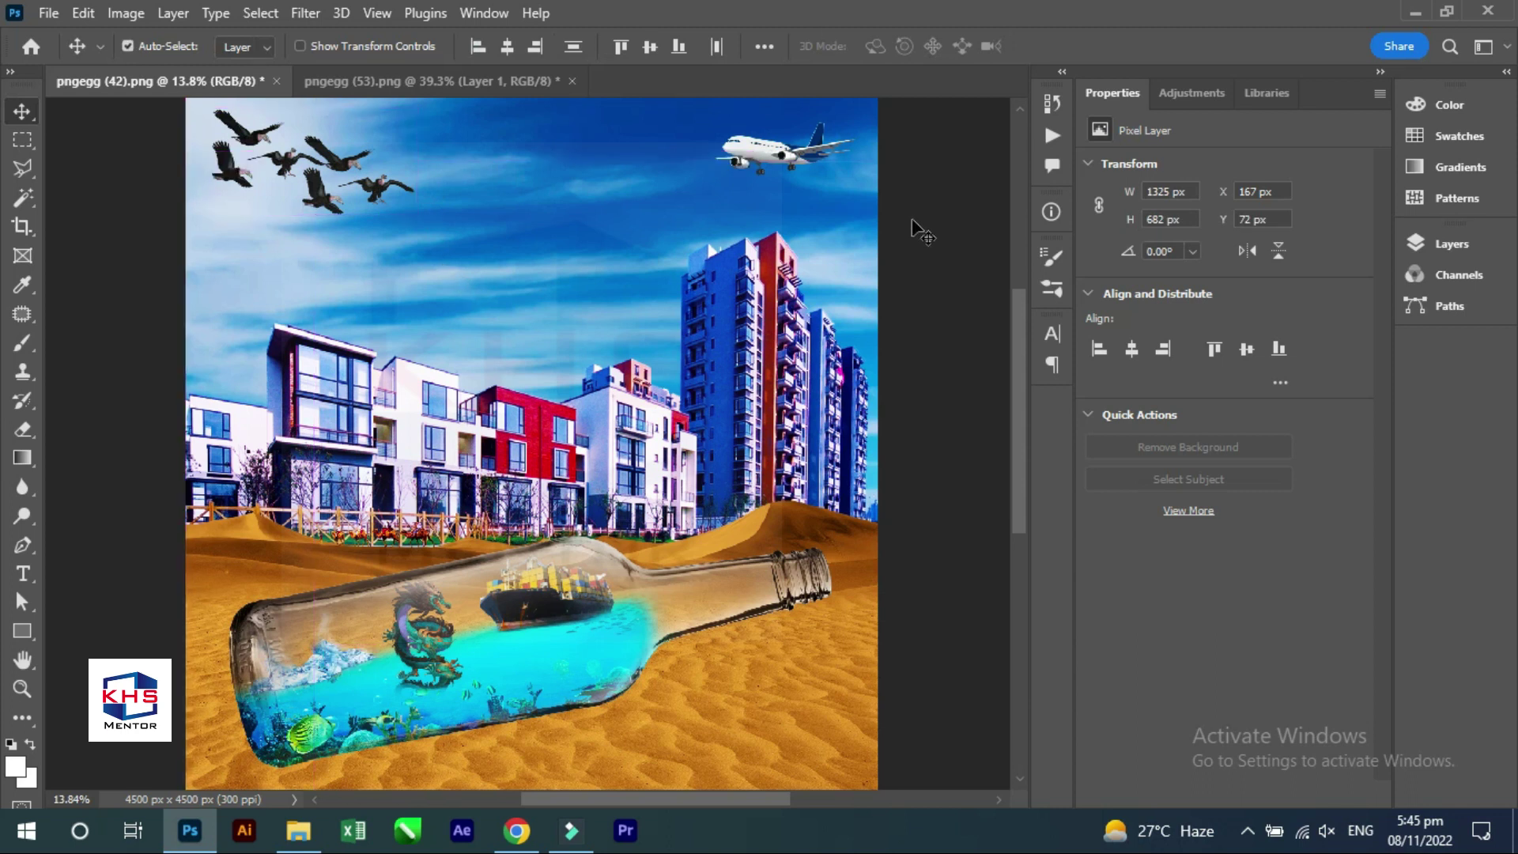
{"action": "left_click", "coordinate": [380, 184], "text": "ctrl"}
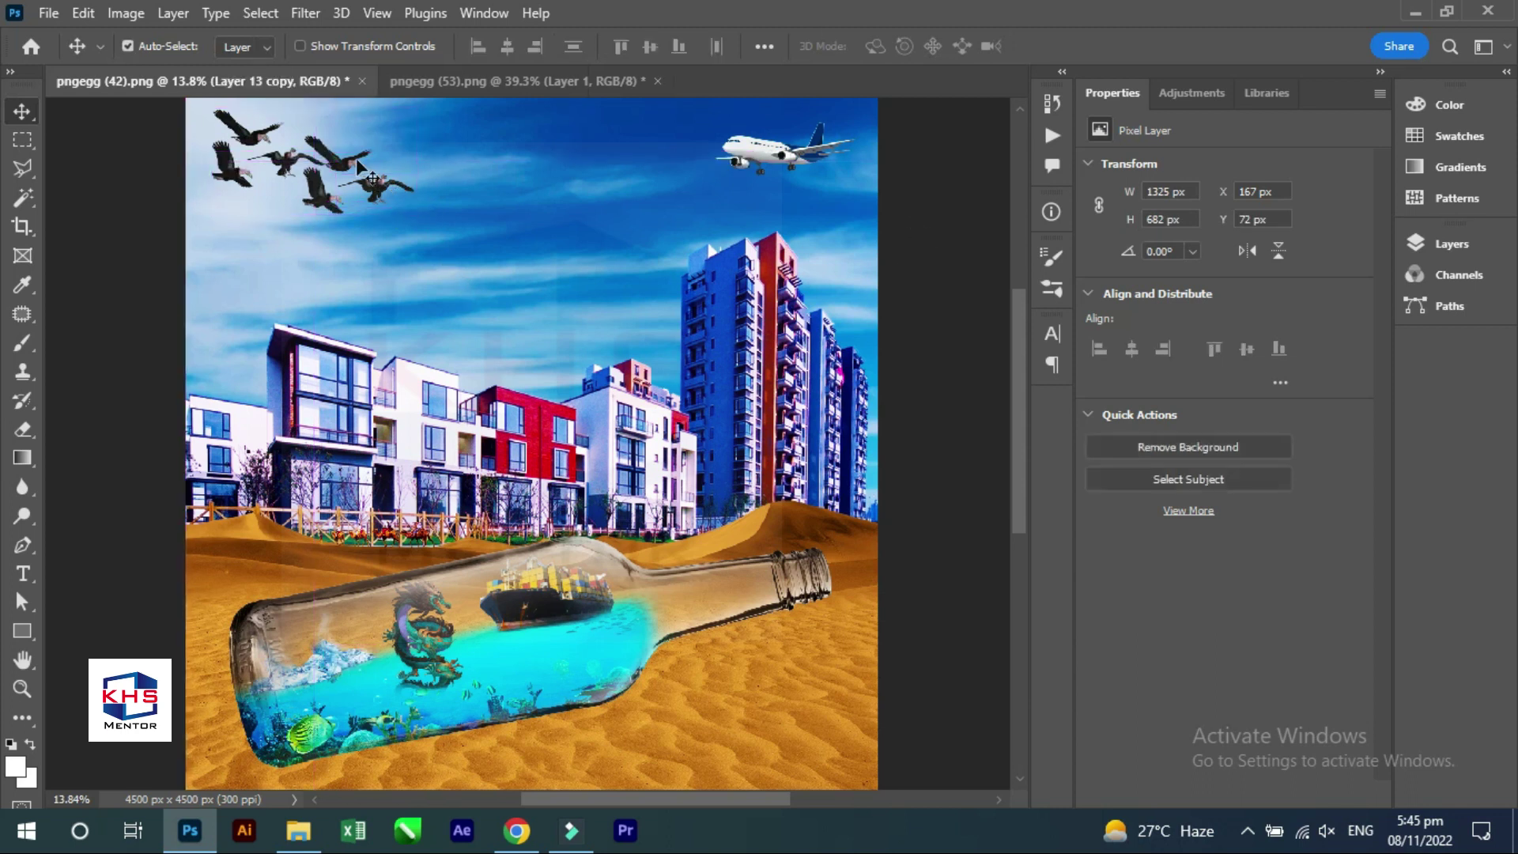
Make the vultures solid black by setting the Levels output white to 0.
{"action": "key", "text": "ctrl+l"}
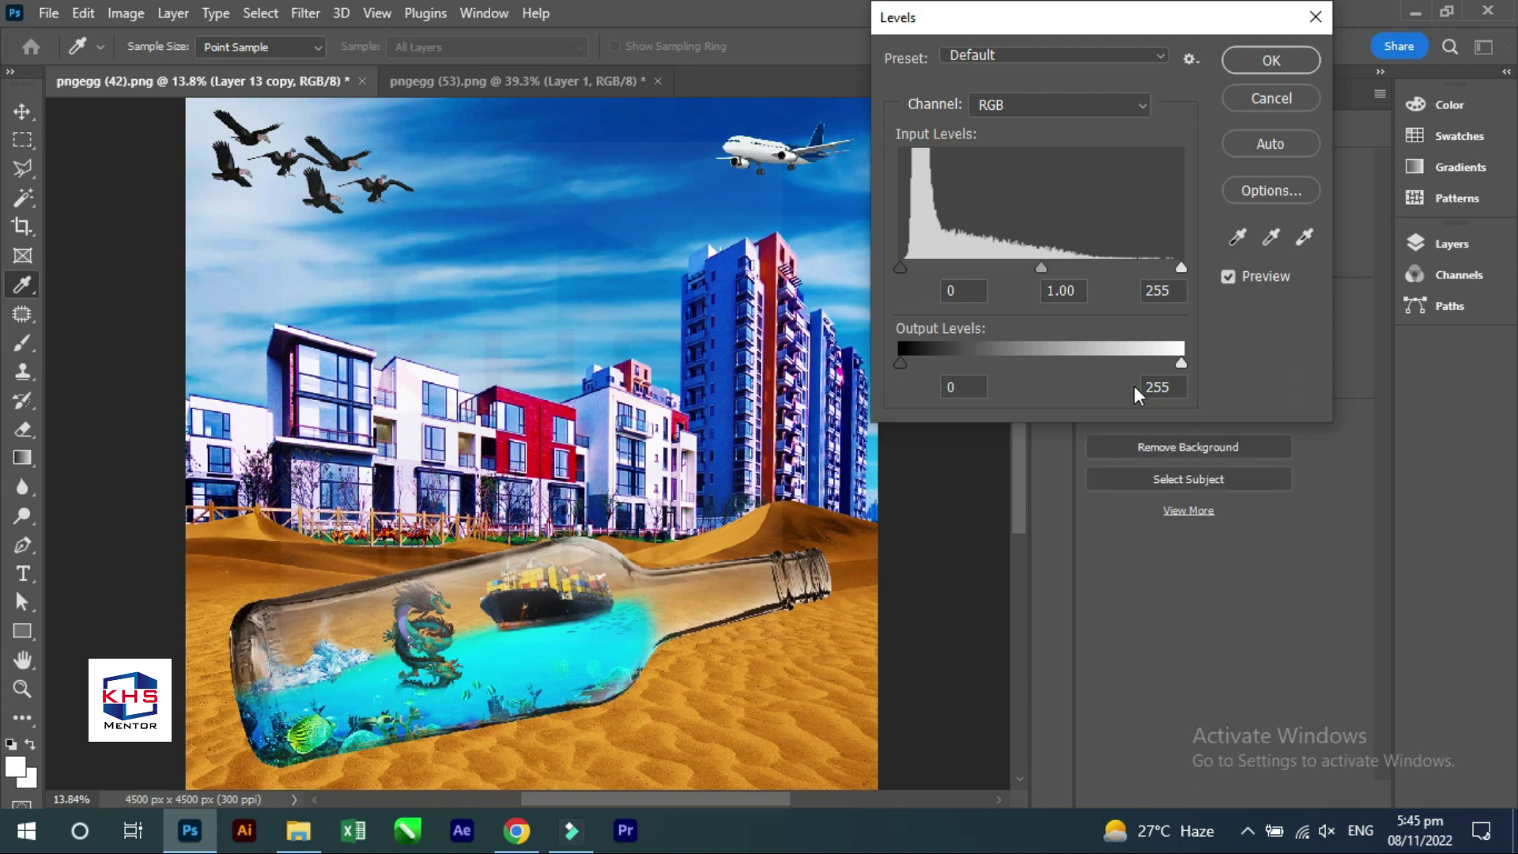
{"action": "left_click_drag", "start_coordinate": [1187, 365], "coordinate": [1126, 361]}
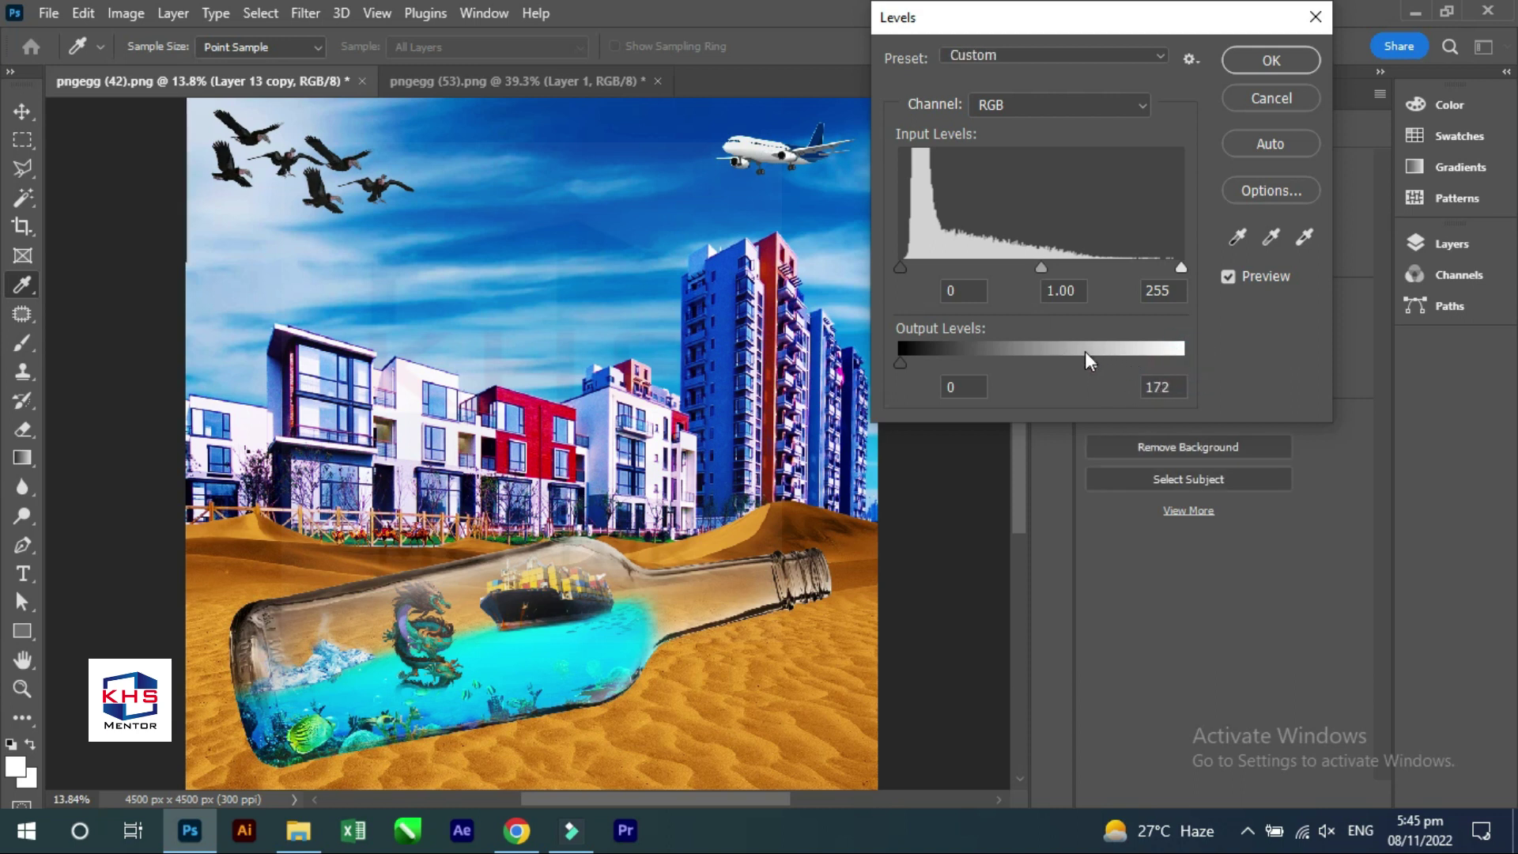
{"action": "left_click_drag", "start_coordinate": [1027, 348], "coordinate": [860, 369]}
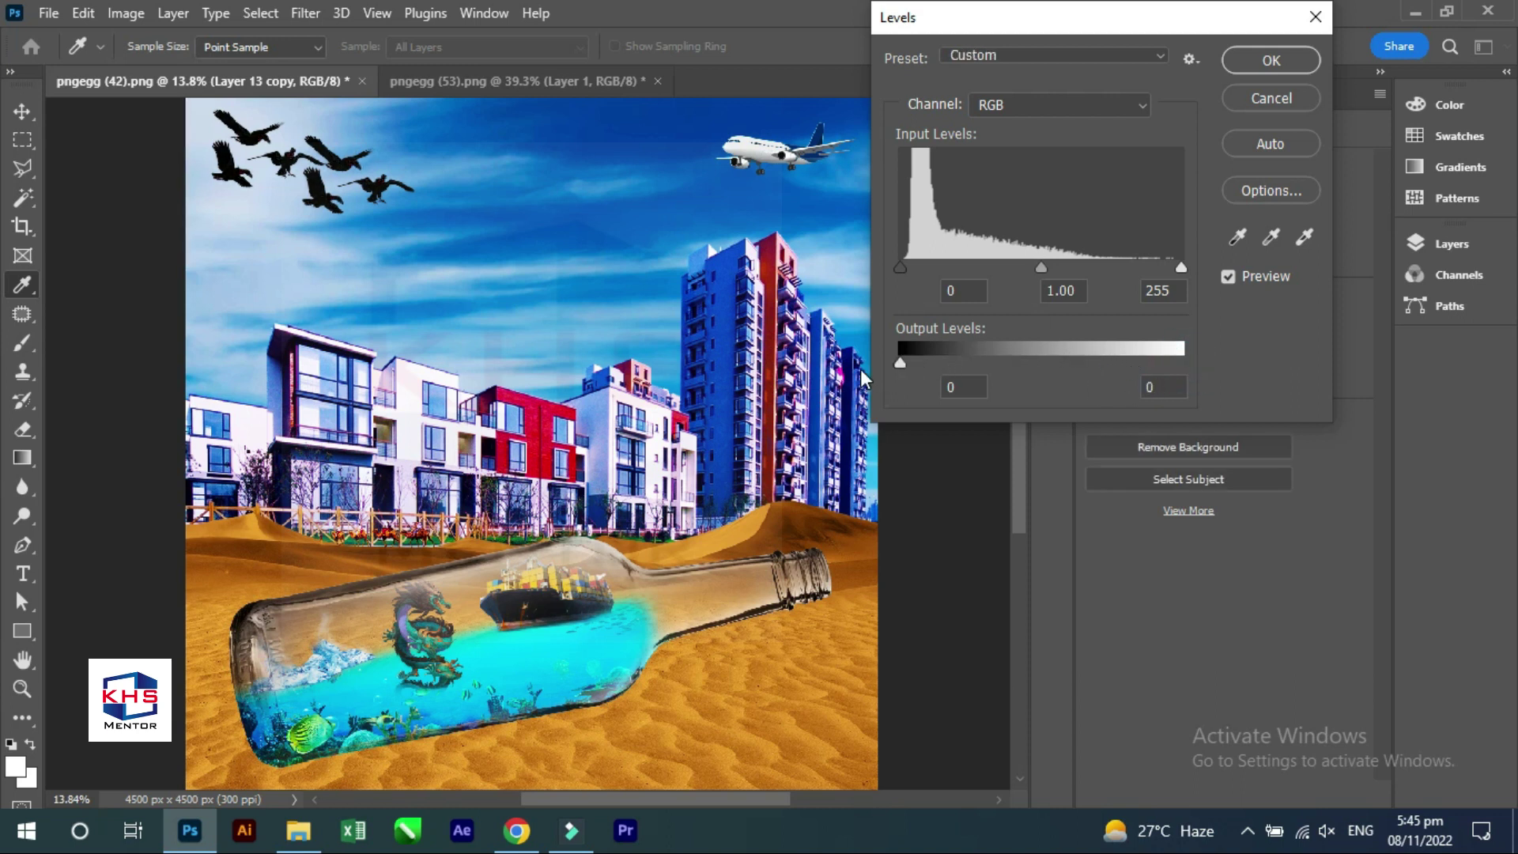
{"action": "left_click_drag", "start_coordinate": [1010, 387], "coordinate": [1012, 389]}
{"action": "left_click", "coordinate": [1269, 60]}
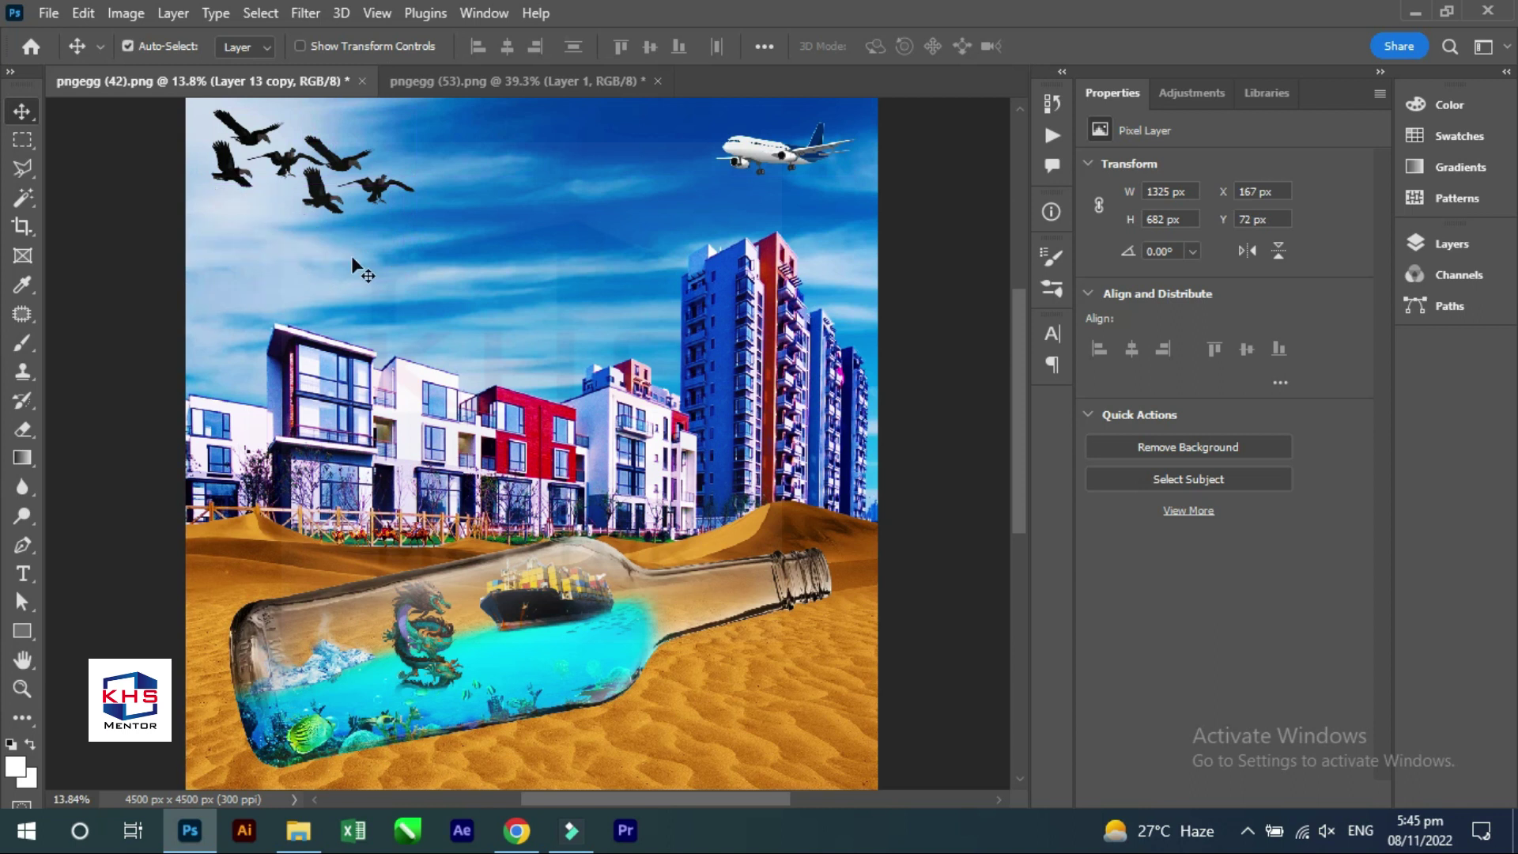
Enlarge the black flock slightly and bring up the layer blend mode list.
{"action": "scroll", "coordinate": [441, 261], "scroll_direction": "right", "scroll_amount": 1}
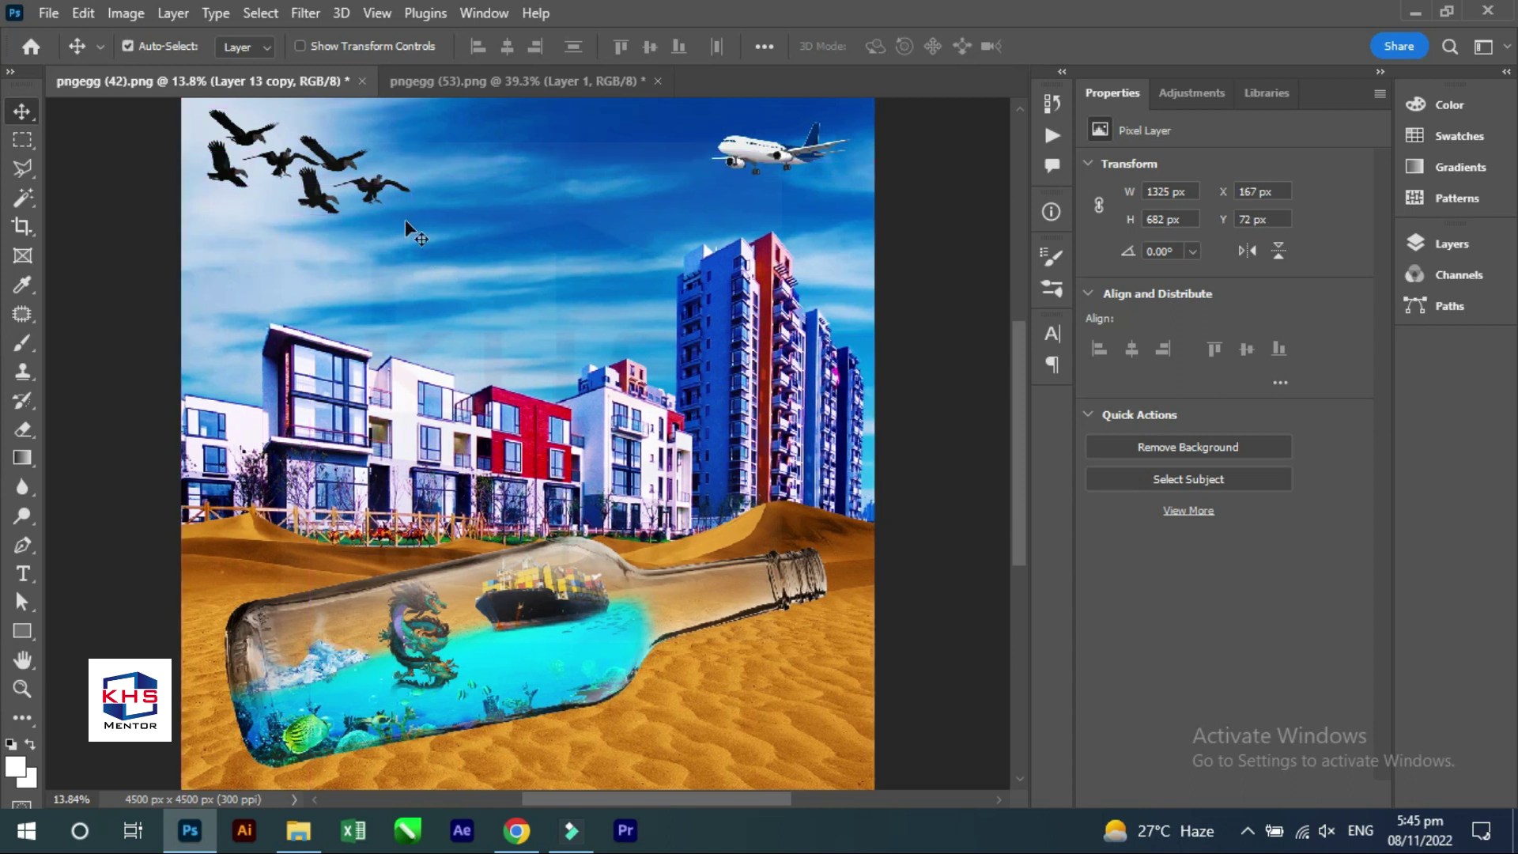
{"action": "key", "text": "ctrl+t"}
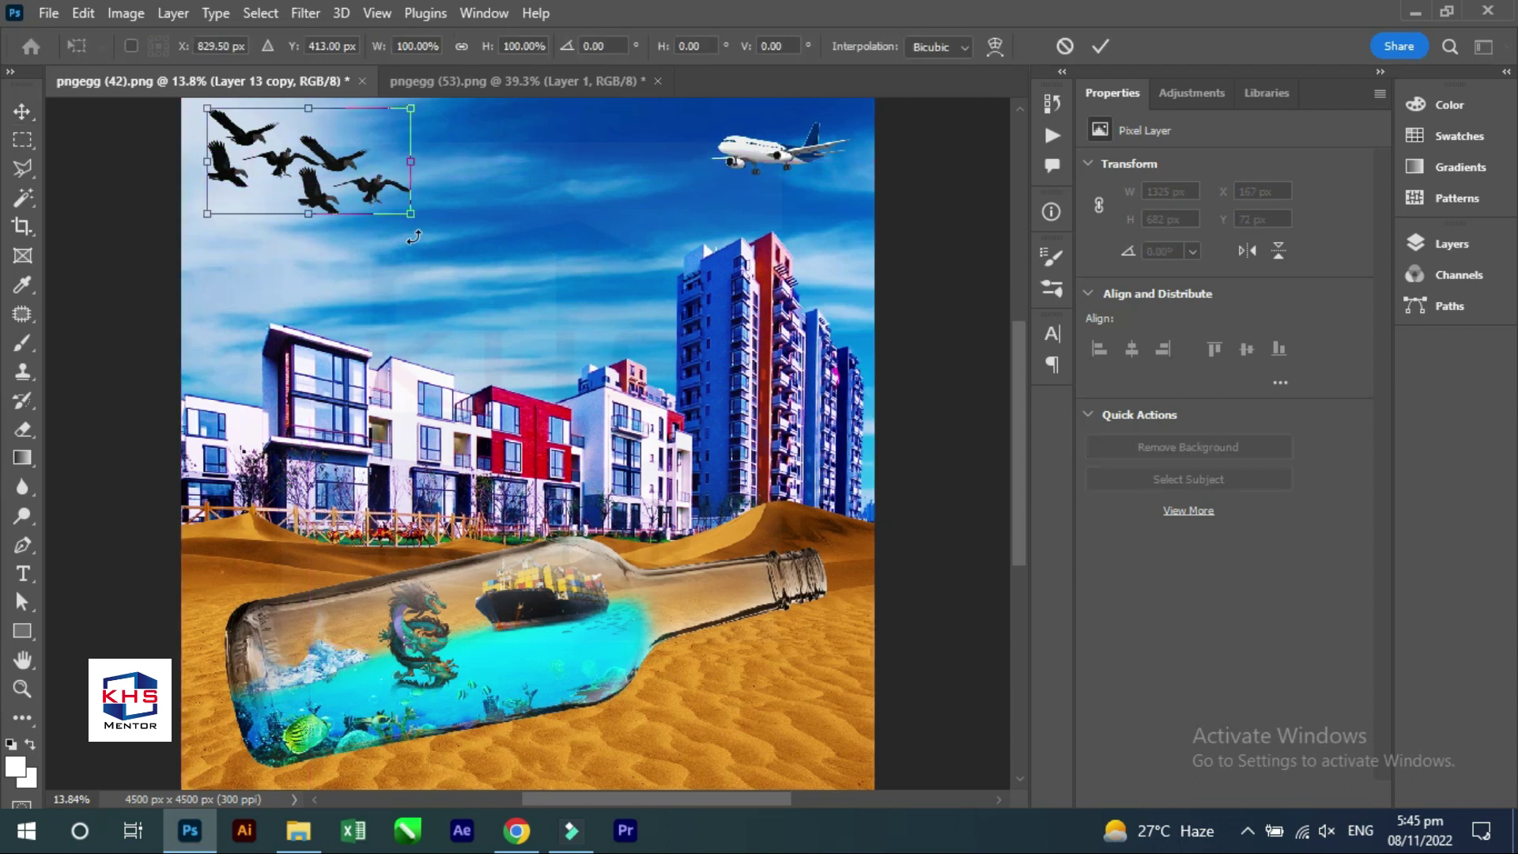
{"action": "mouse_move", "coordinate": [414, 210]}
{"action": "left_mouse_down"}
{"action": "mouse_move", "coordinate": [449, 250]}
{"action": "mouse_move", "coordinate": [418, 217]}
{"action": "left_mouse_up"}
{"action": "key", "text": "Return"}
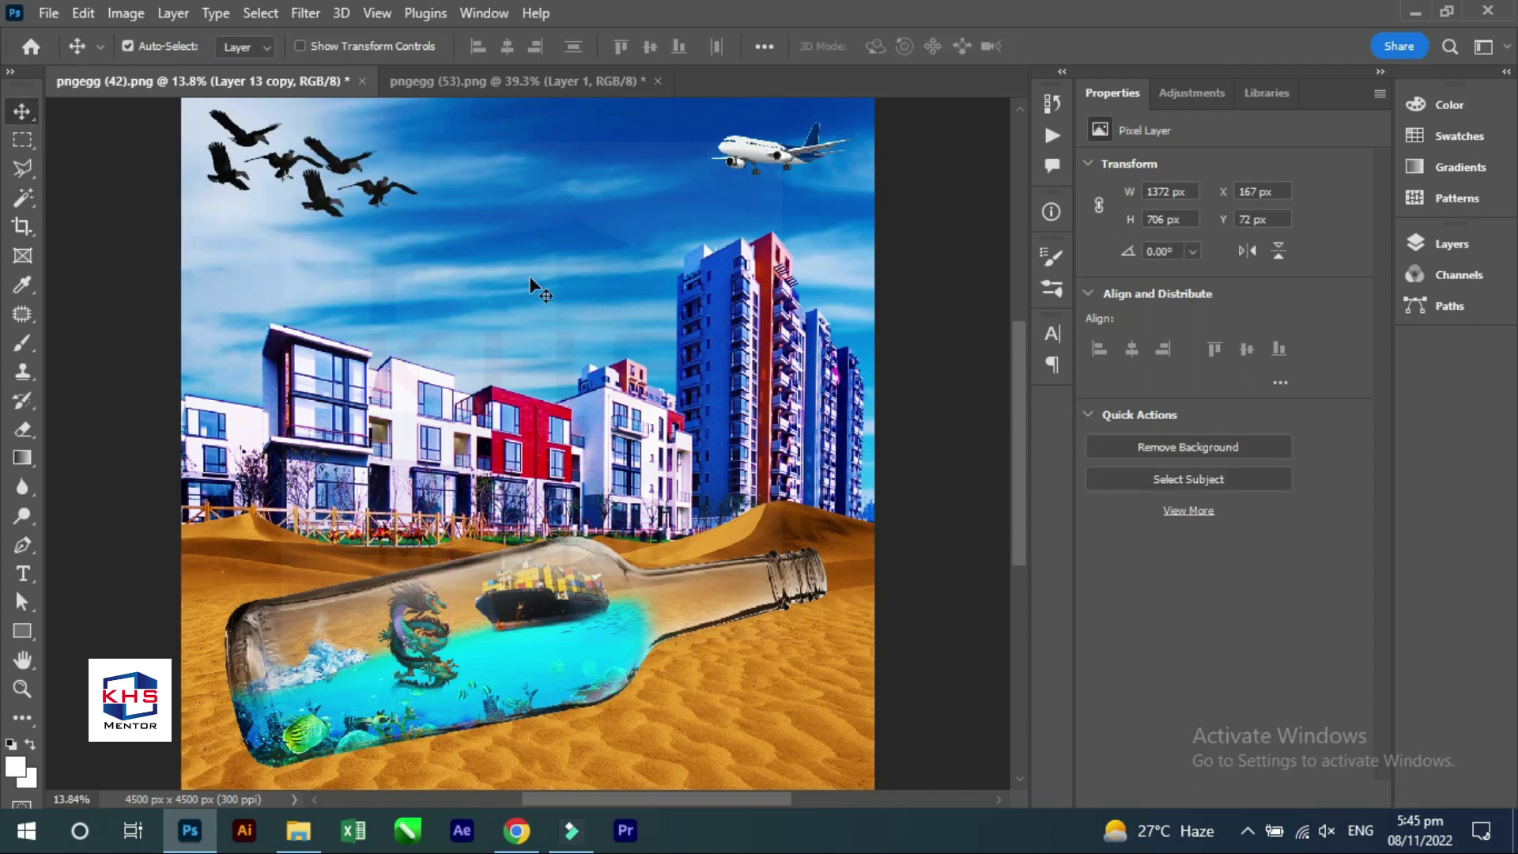
{"action": "left_click", "coordinate": [1452, 244]}
{"action": "left_click", "coordinate": [1203, 203]}
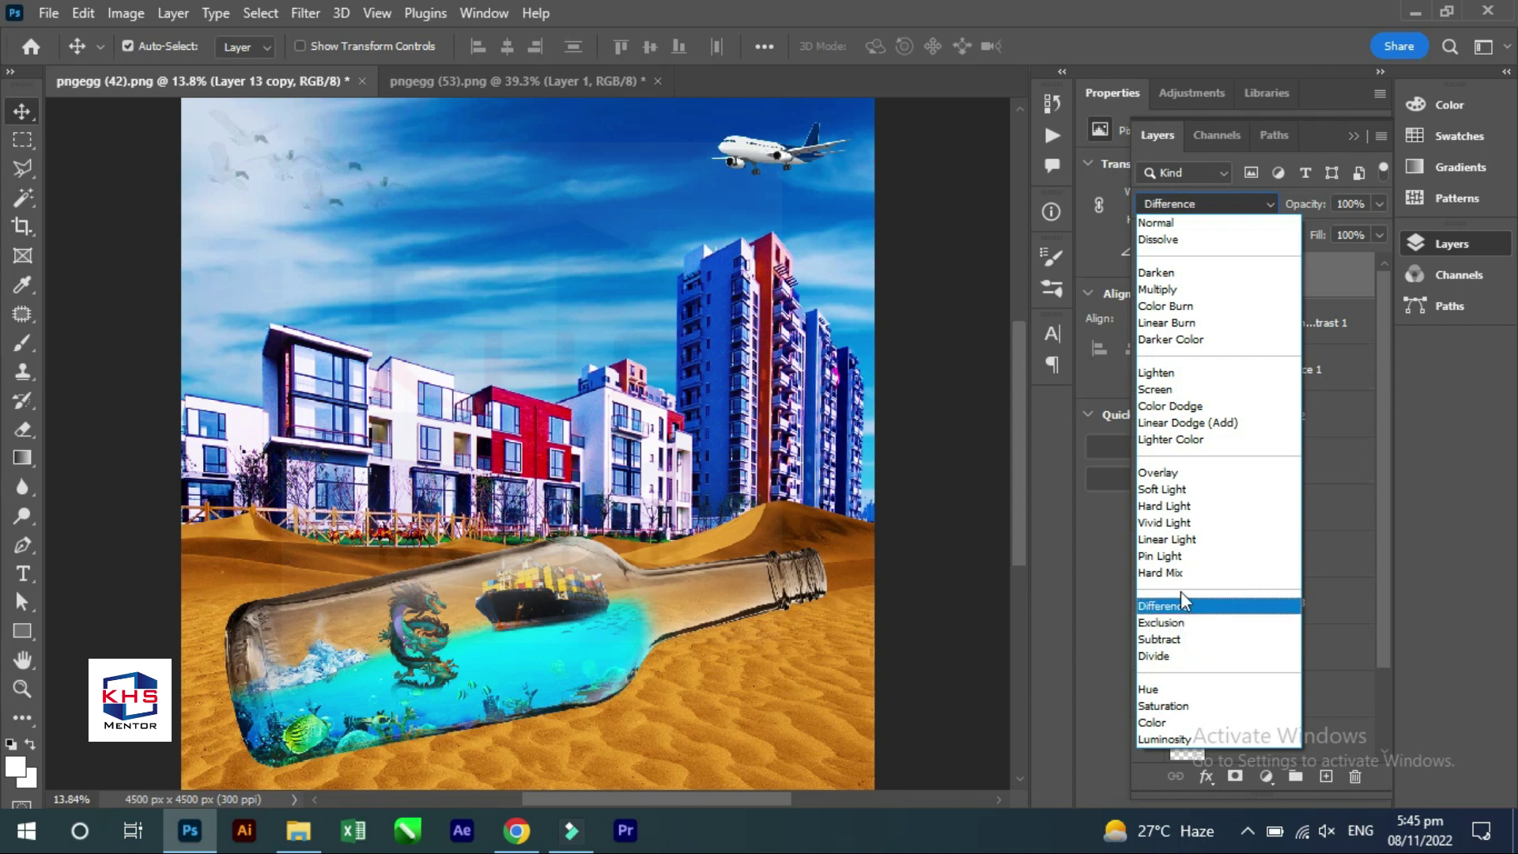
Set the flock to Soft Light, enlarge it to about 107%, and switch to full-screen view.
{"action": "left_click", "coordinate": [1186, 490]}
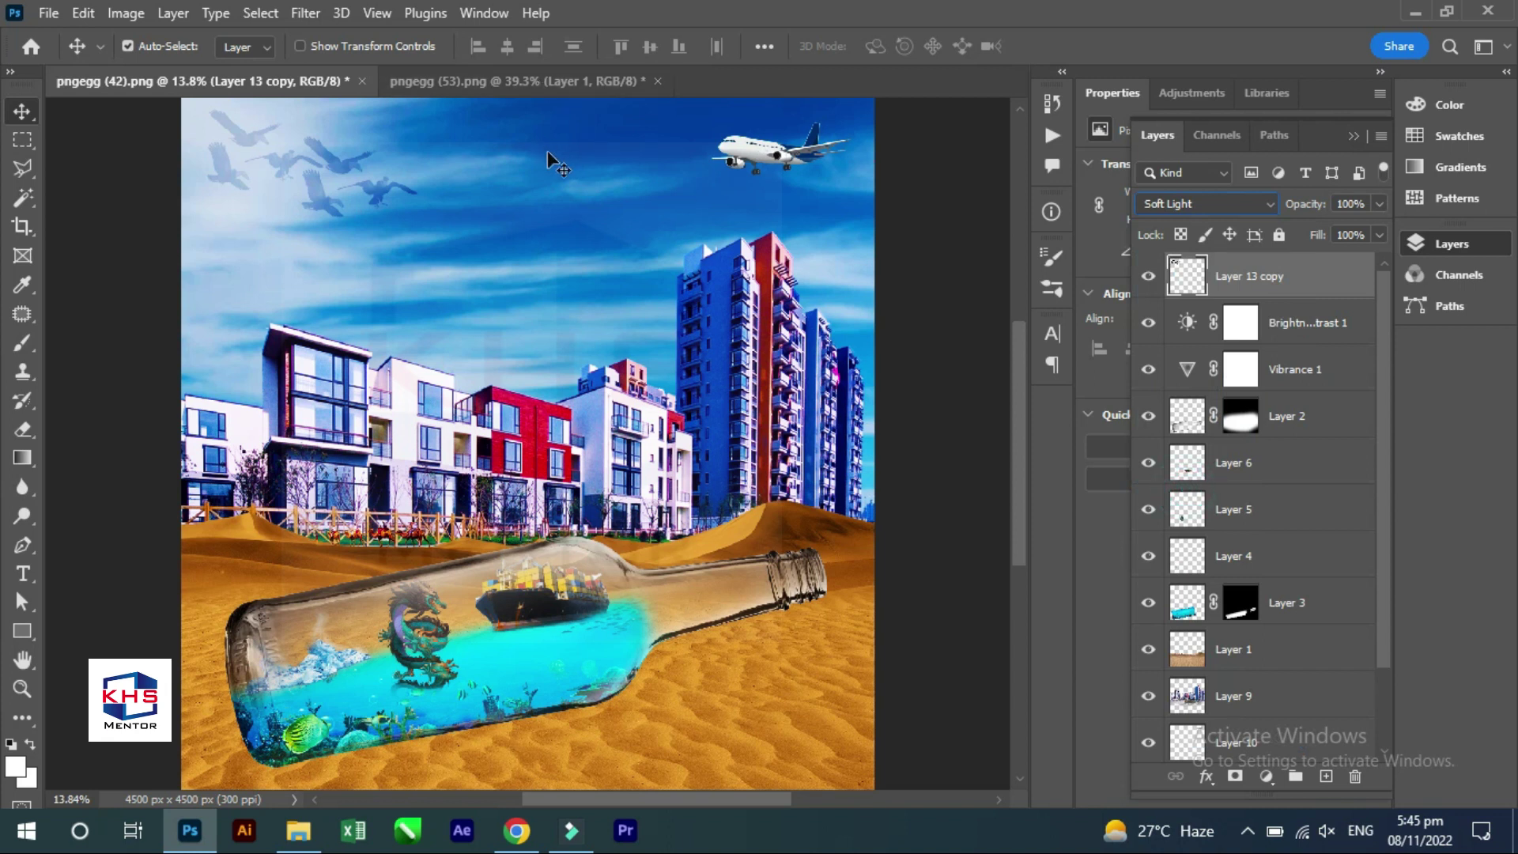
{"action": "key", "text": "ctrl+t"}
{"action": "left_click_drag", "start_coordinate": [419, 215], "coordinate": [456, 230]}
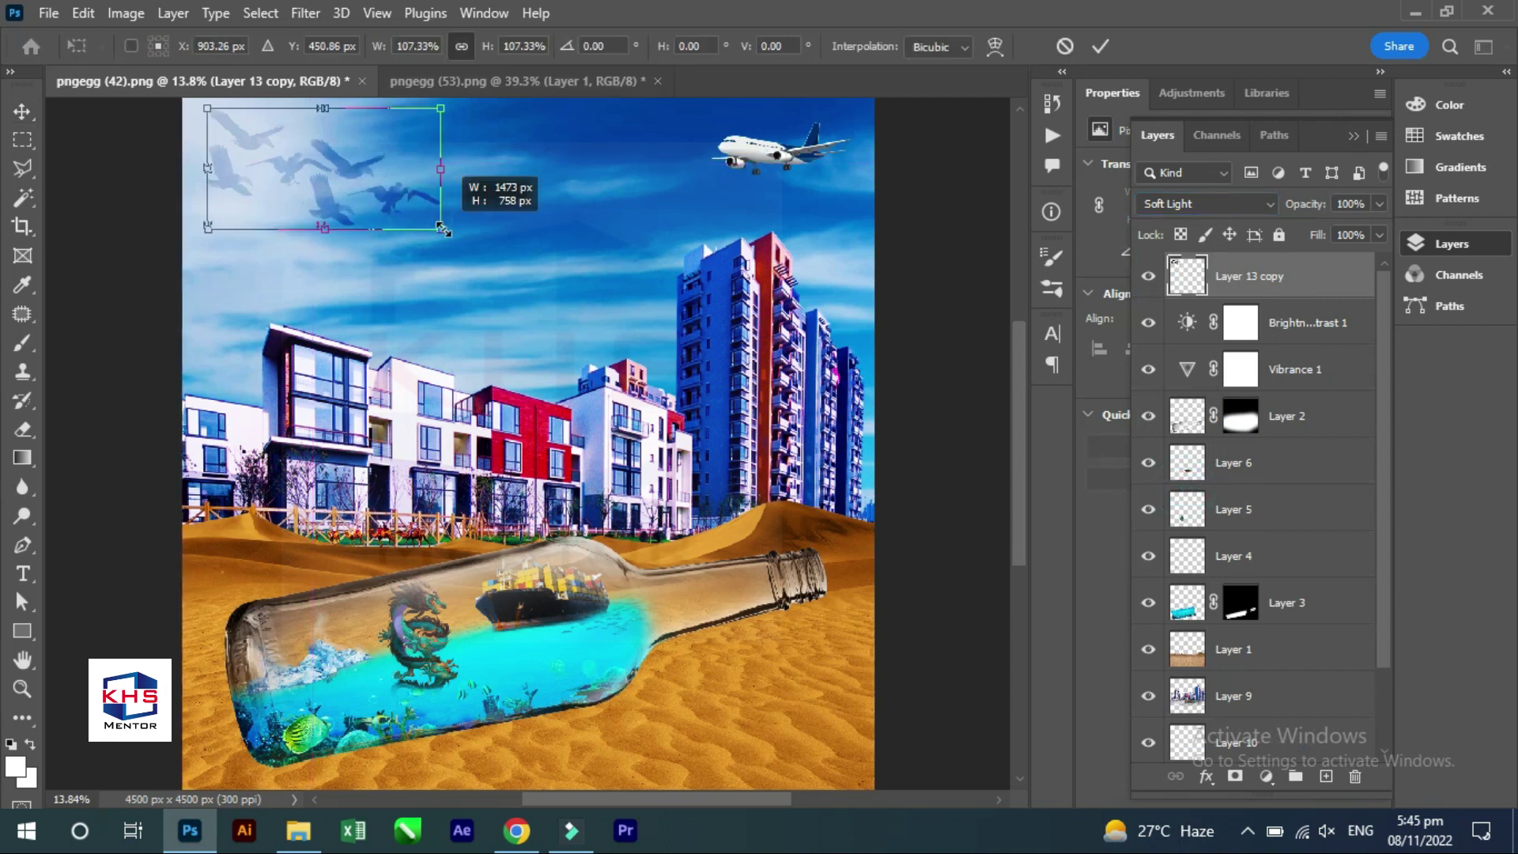
{"action": "key", "text": "Return"}
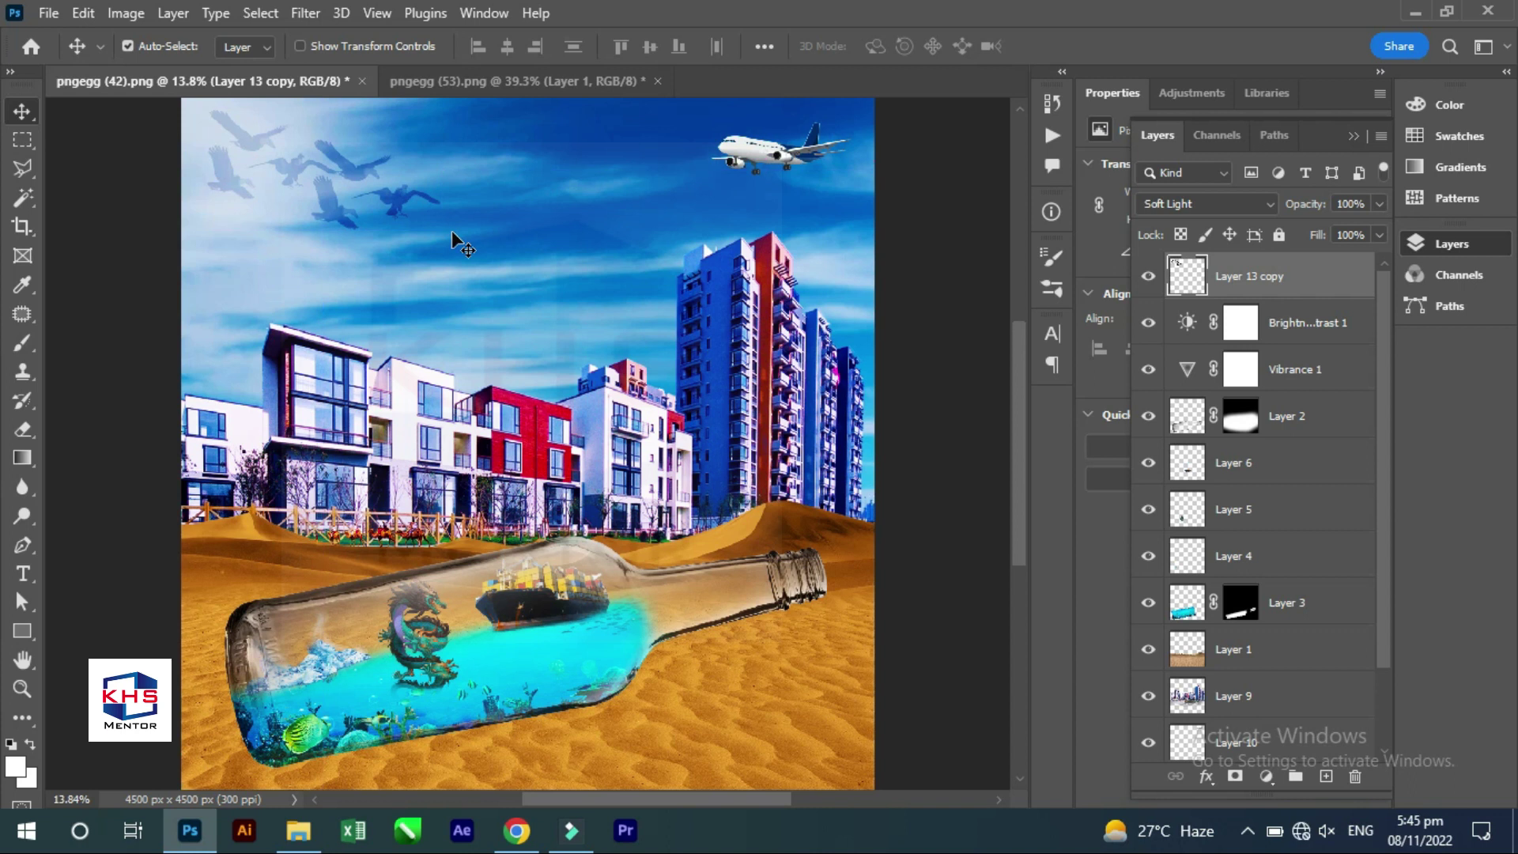
{"action": "key", "text": "f"}
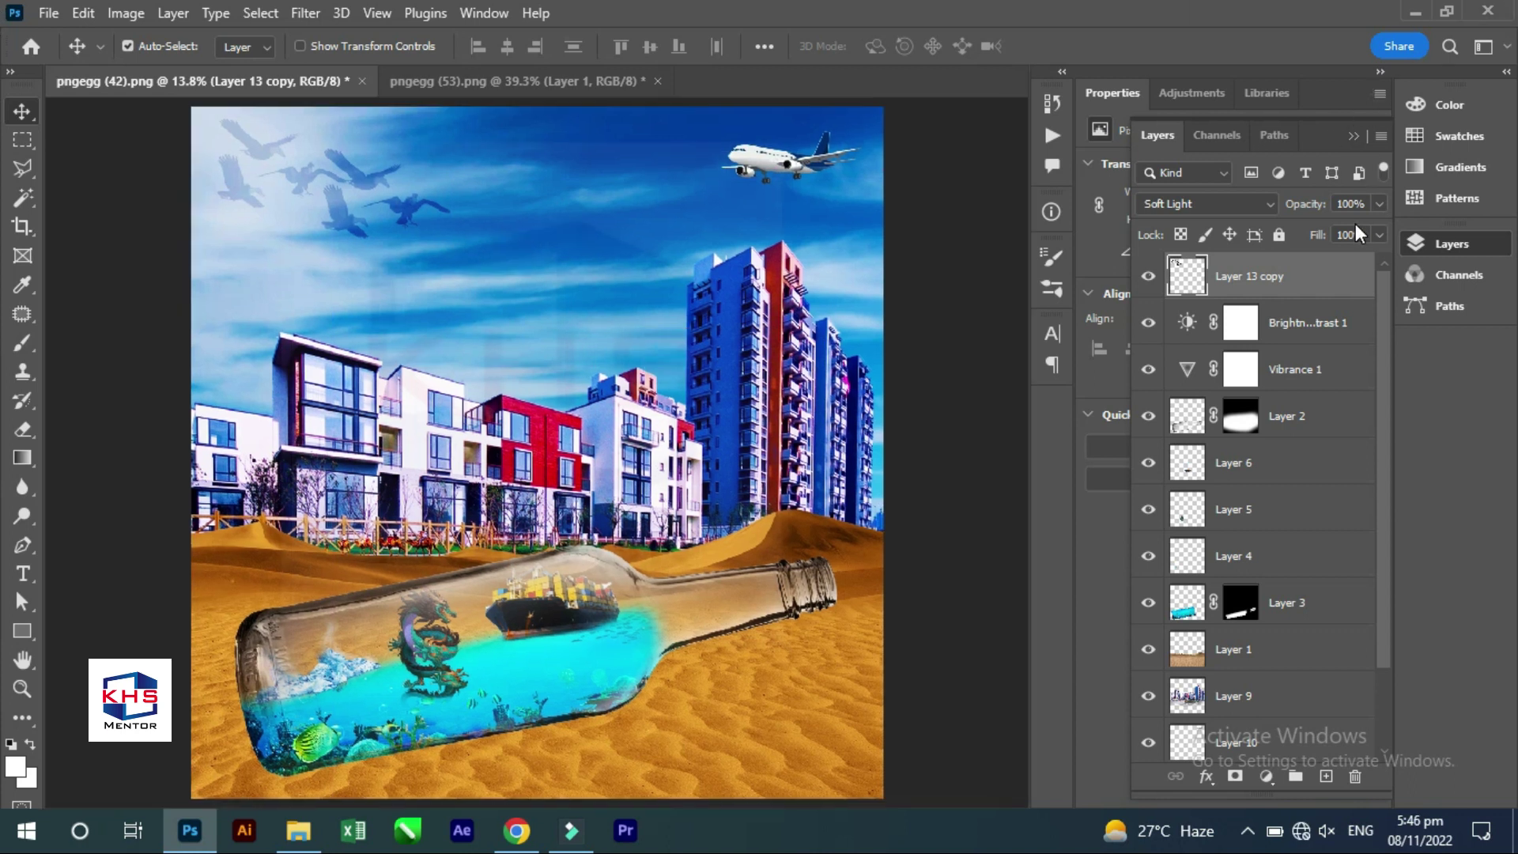